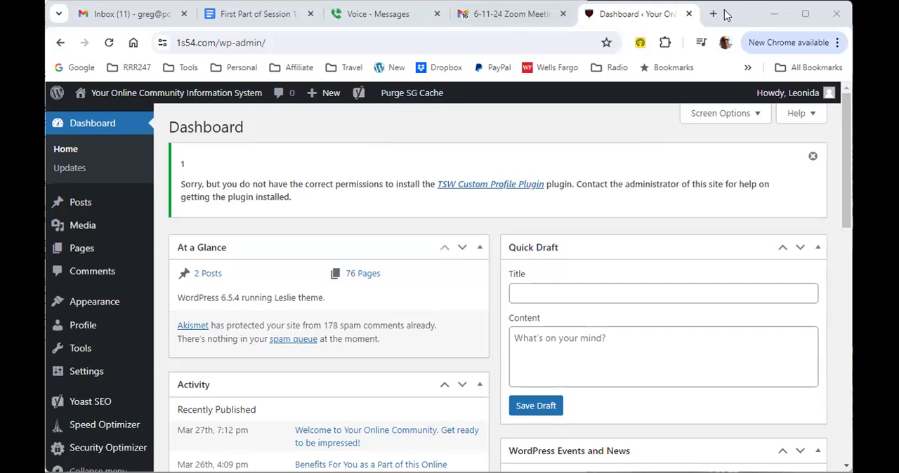
# Step: Open the rrr247.com/rrr training page in a new browser tab, keeping the WordPress dashboard open
pyautogui.click(714, 14)
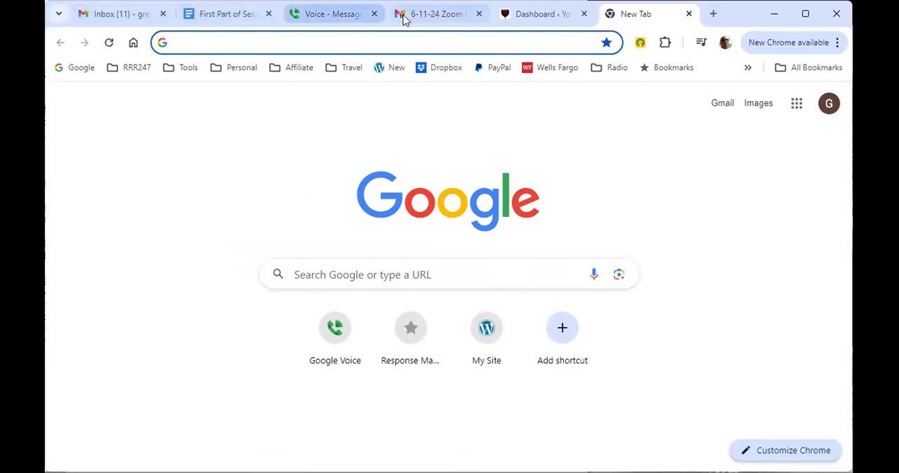
pyautogui.click(535, 15)
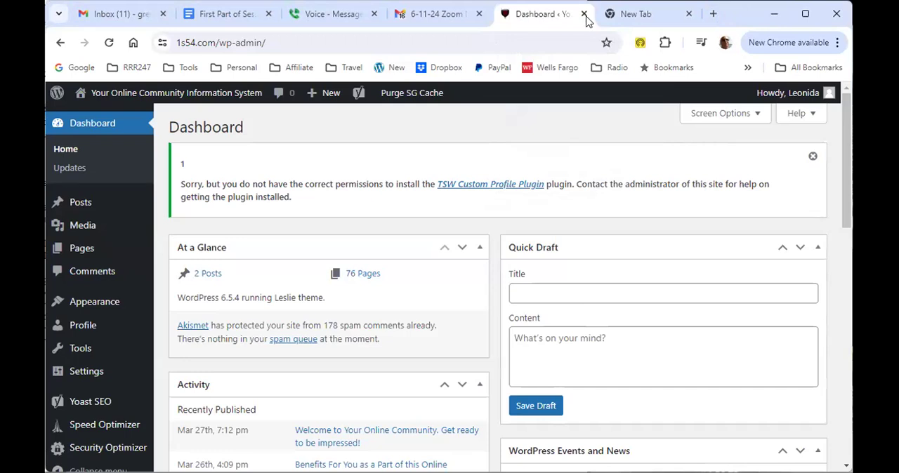
pyautogui.click(634, 16)
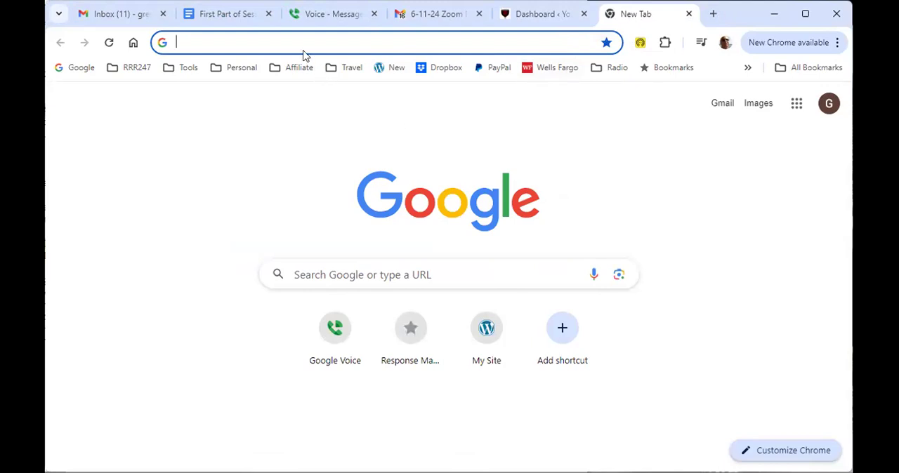
pyautogui.write('rr247.com/keystone')
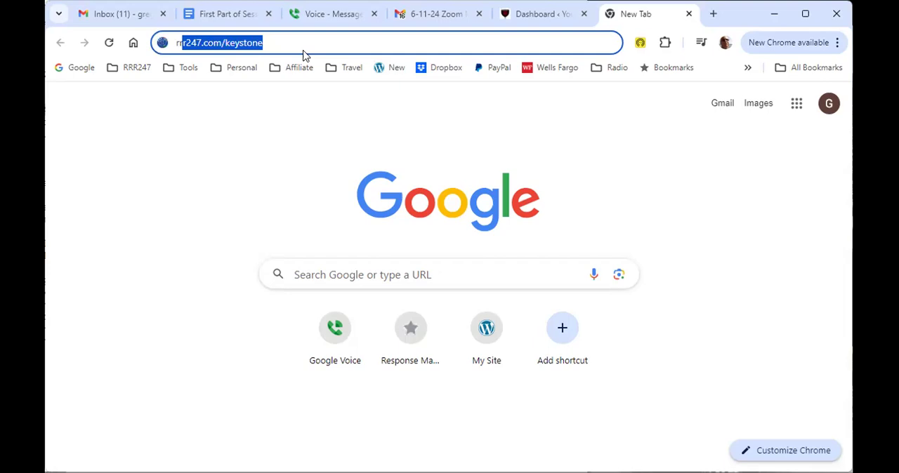
pyautogui.press('Right')
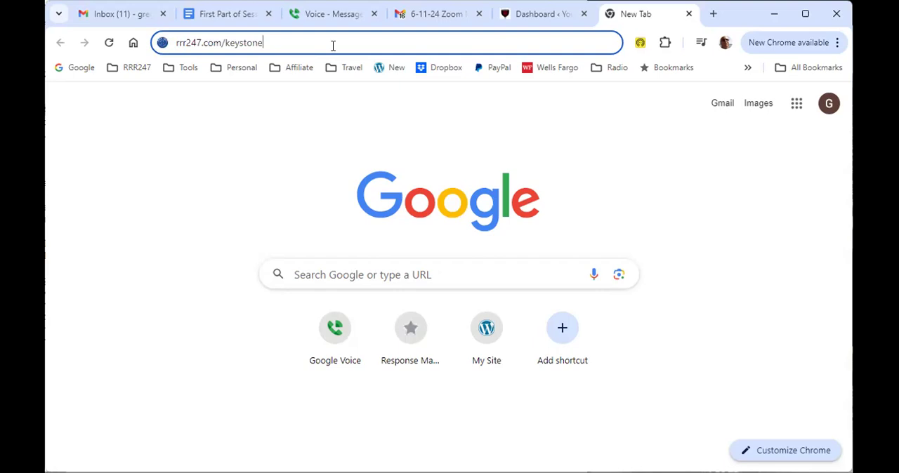
pyautogui.hotkey('shift', 'Left')
pyautogui.hotkey('shift', 'Left')
pyautogui.hotkey('shift', 'Left')
pyautogui.hotkey('shift', 'Left')
pyautogui.hotkey('shift', 'Left')
pyautogui.hotkey('shift', 'Left')
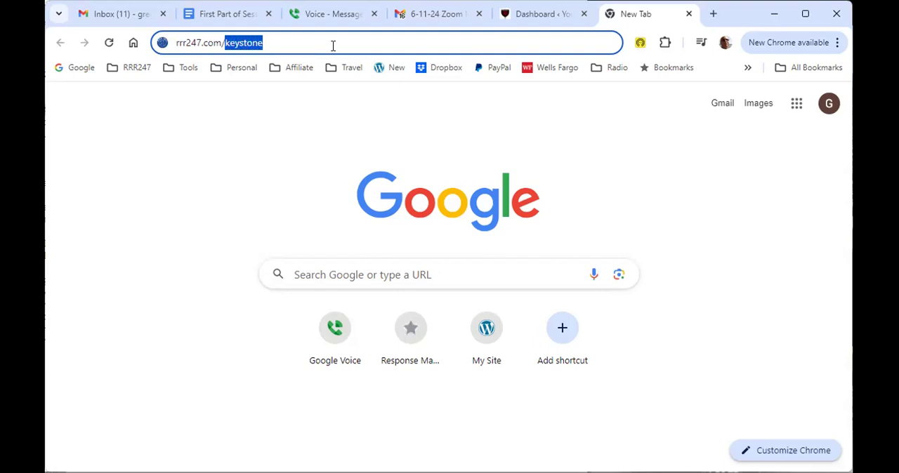
pyautogui.write('rrr')
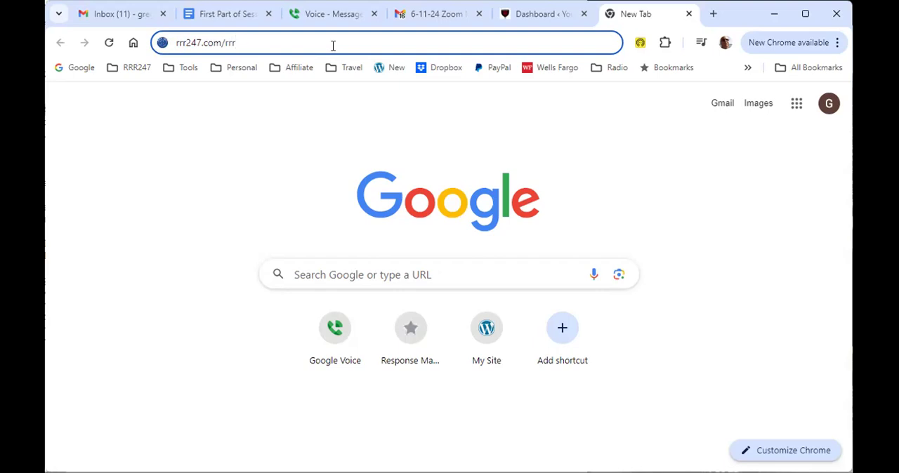
pyautogui.press('Return')
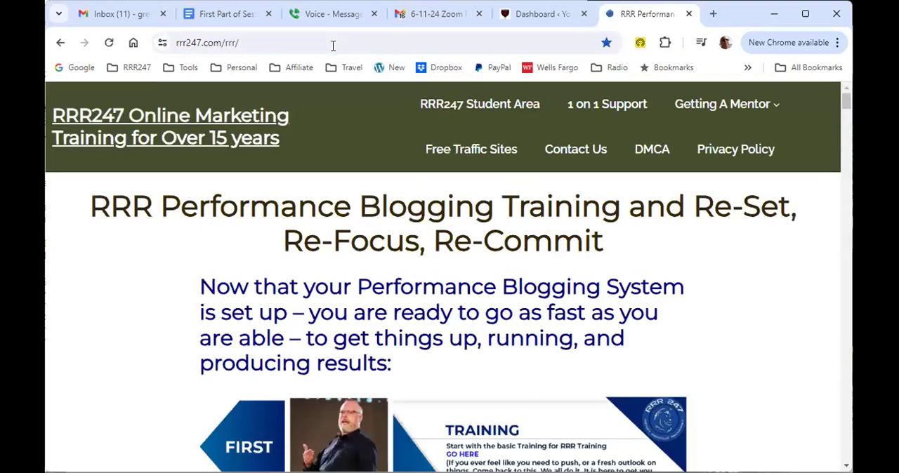
# Step: Examine the training page's Training, Enroll and Follow items and the instructions leading into Step 1
pyautogui.scroll(-1, 351, 159)
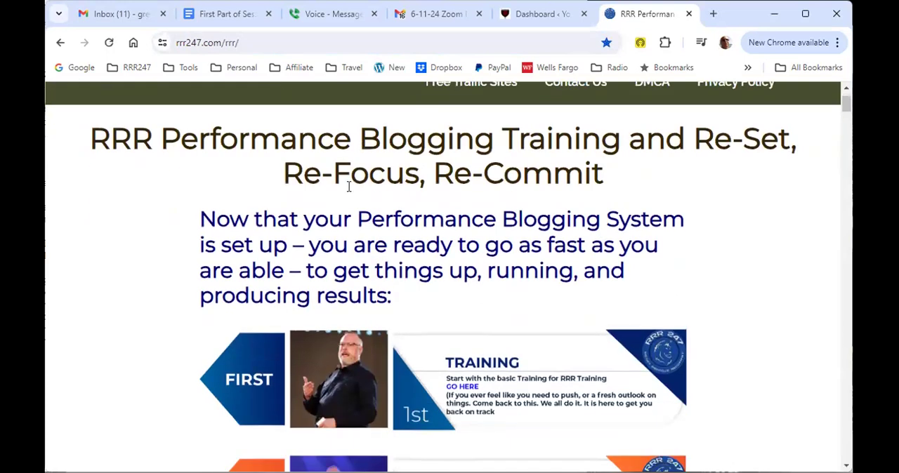
pyautogui.scroll(-1, 286, 202)
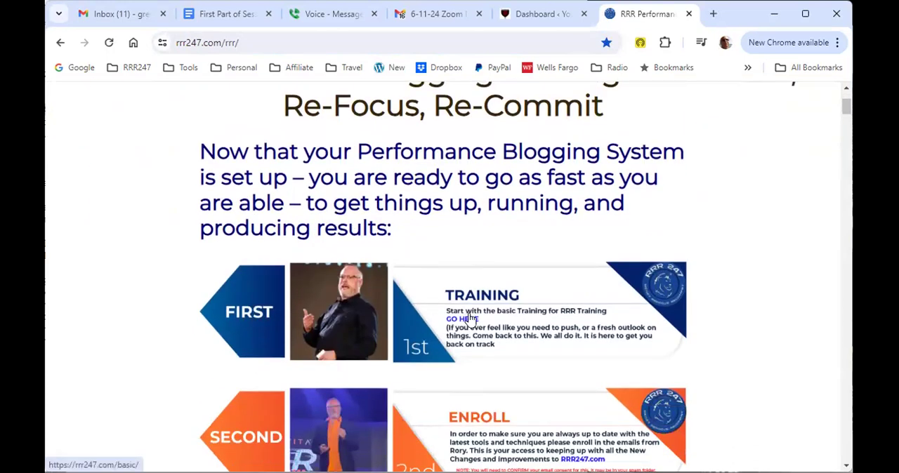
pyautogui.scroll(-1, 471, 320)
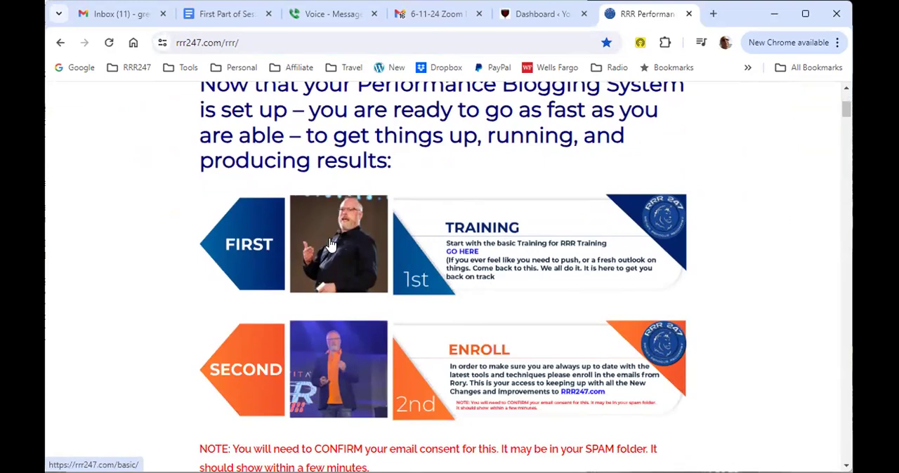
pyautogui.scroll(-2, 331, 244)
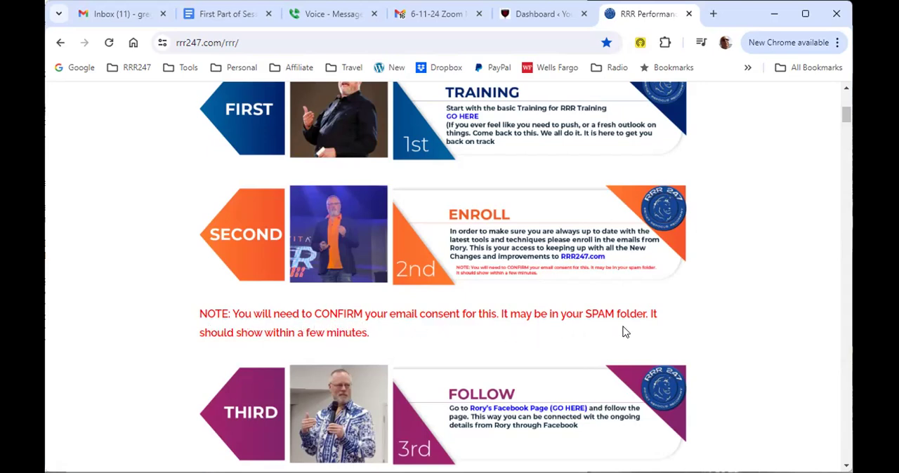
pyautogui.scroll(-1, 297, 317)
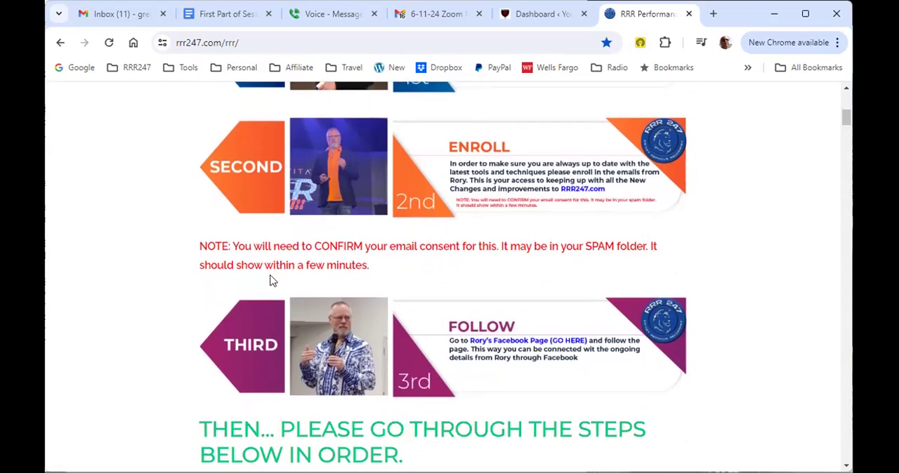
pyautogui.scroll(-2, 297, 278)
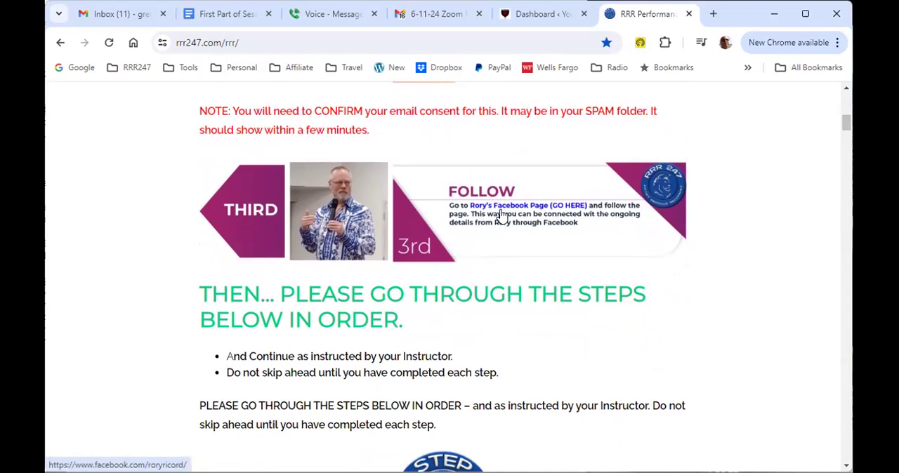
pyautogui.scroll(-2, 501, 217)
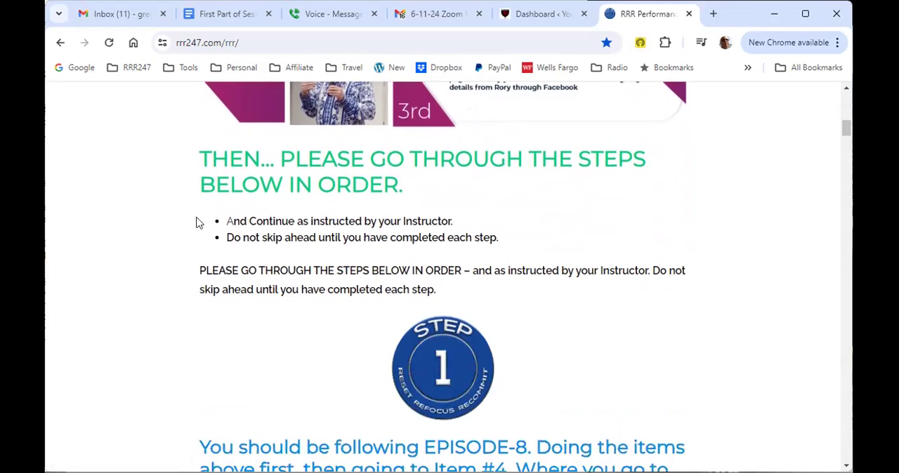
pyautogui.scroll(2, 466, 237)
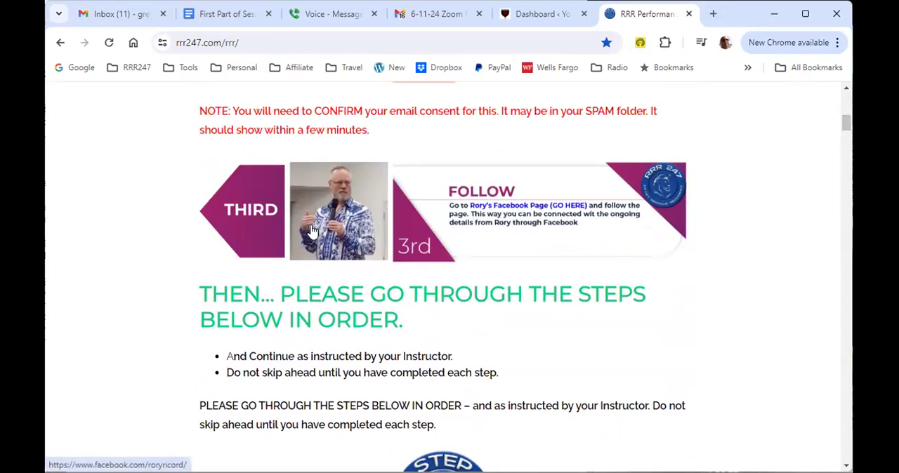
# Step: Open the Facebook page linked in the Follow item, log in with the prefilled account, and close it after viewing
pyautogui.click(481, 222)
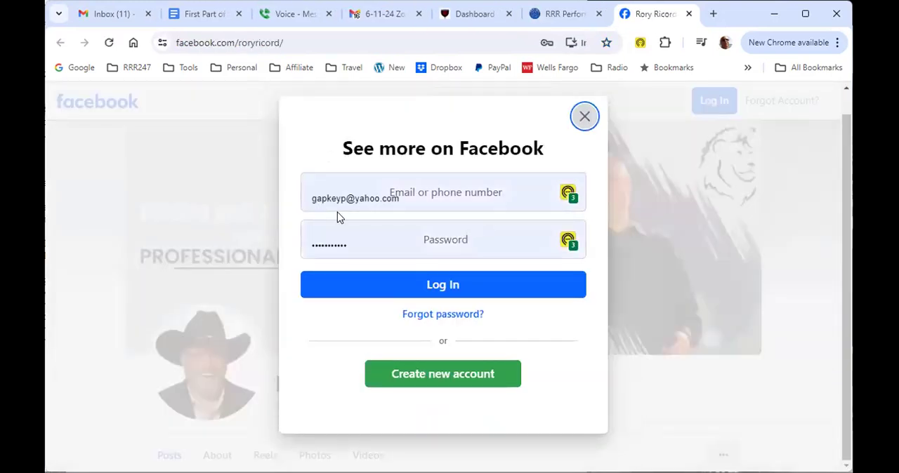
pyautogui.click(436, 286)
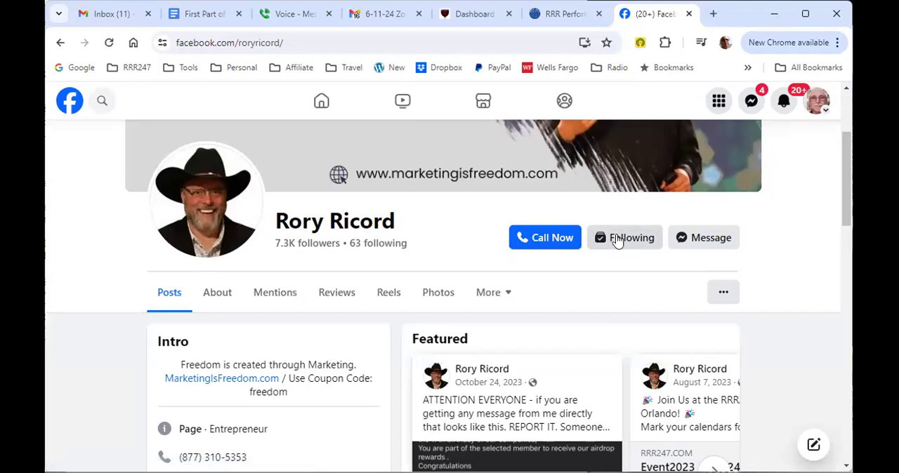
pyautogui.click(689, 14)
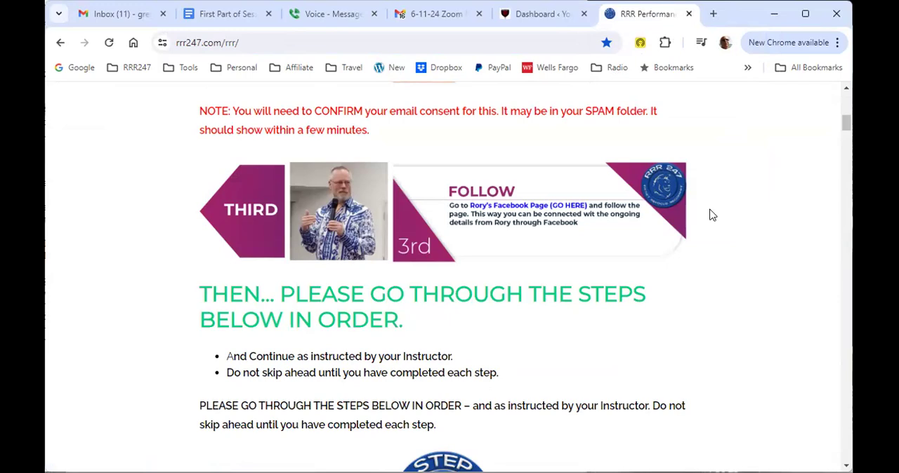
# Step: Open the Master page from the Step 1 badge on the training page and select its web address
pyautogui.click(243, 37)
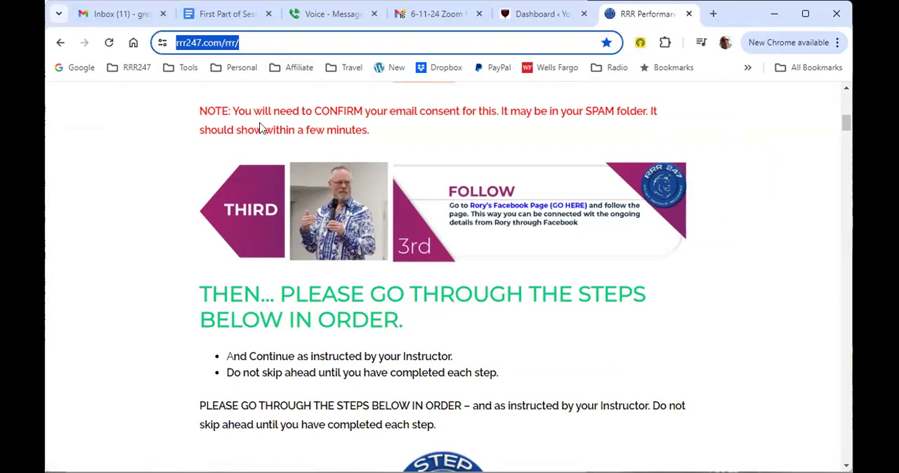
pyautogui.click(137, 166)
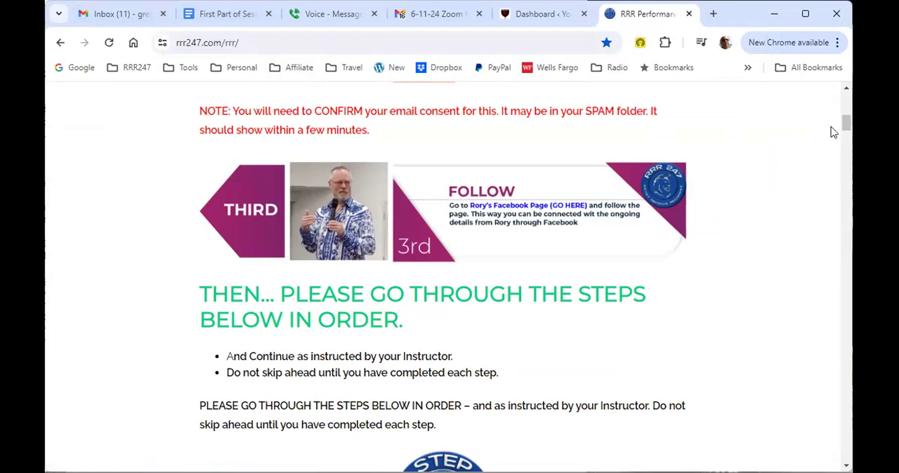
pyautogui.scroll(-4, 845, 131)
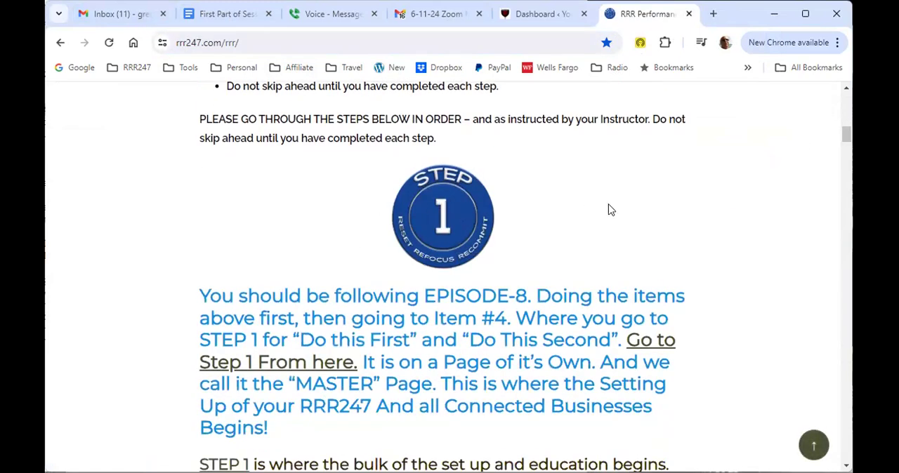
pyautogui.moveTo(845, 139); pyautogui.dragTo(826, 74)
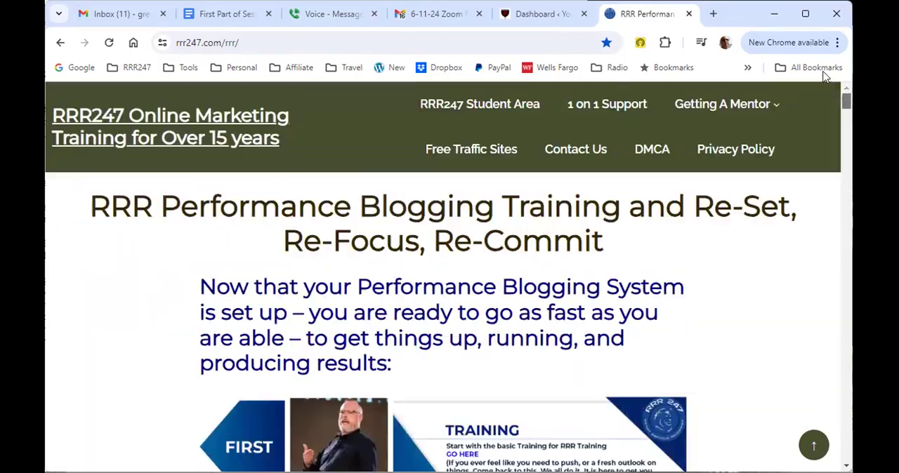
pyautogui.scroll(-4, 610, 176)
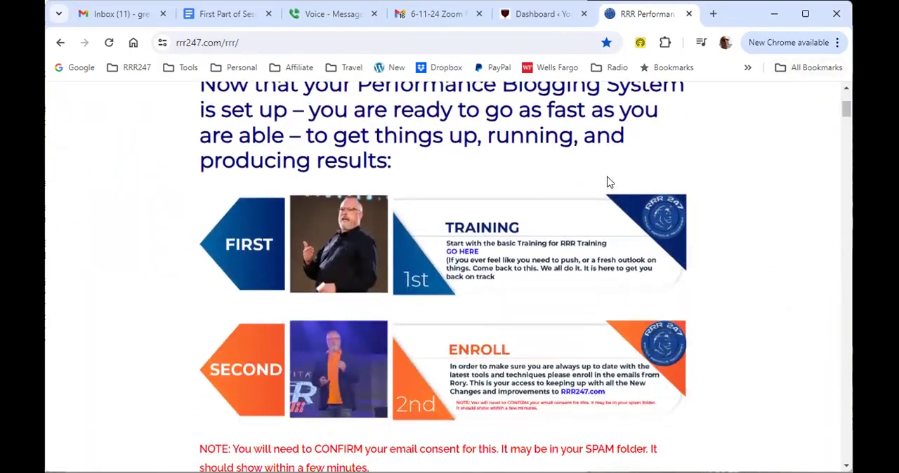
pyautogui.scroll(-5, 602, 187)
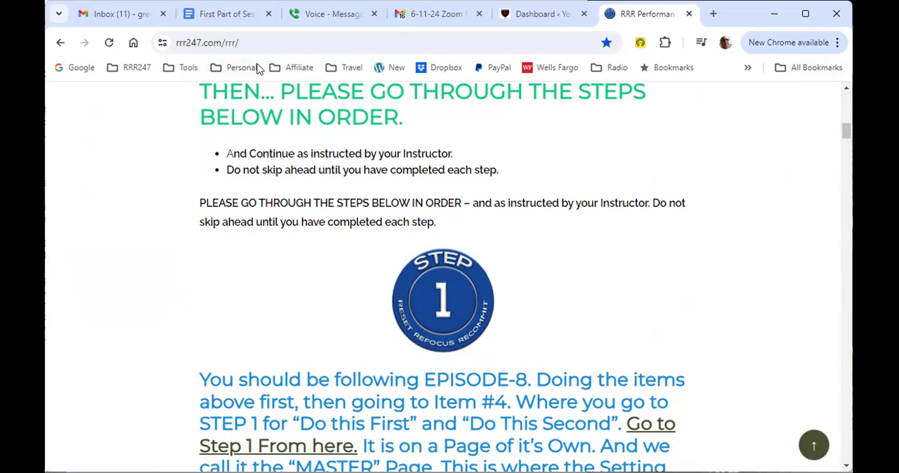
pyautogui.click(269, 43)
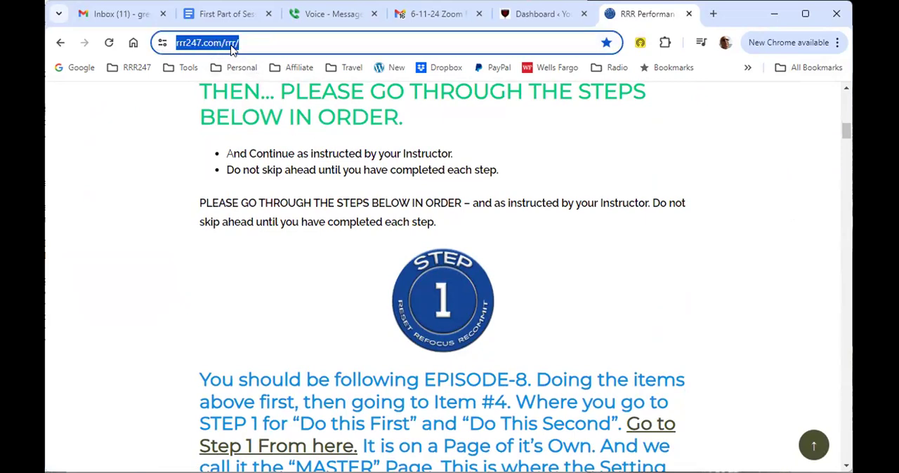
pyautogui.click(430, 297)
pyautogui.click(283, 42)
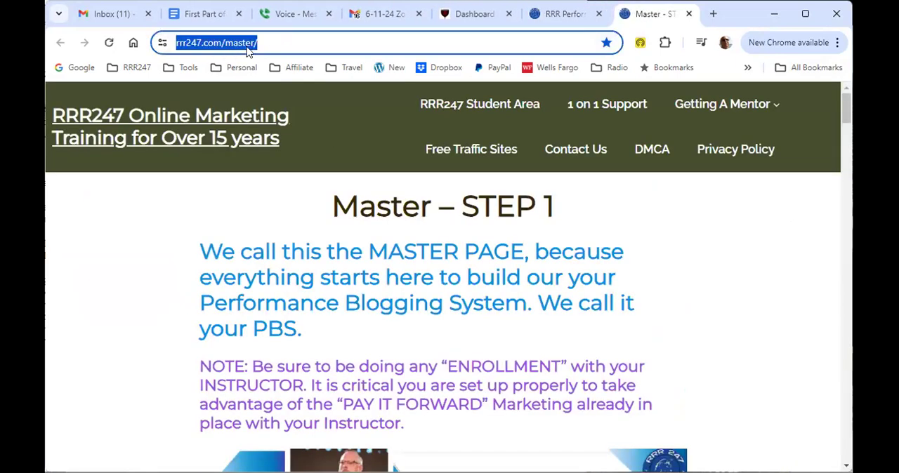
# Step: Open Session #1 from the Master page, look over its training video and instructor notes, and close the session page
pyautogui.scroll(-3, 344, 129)
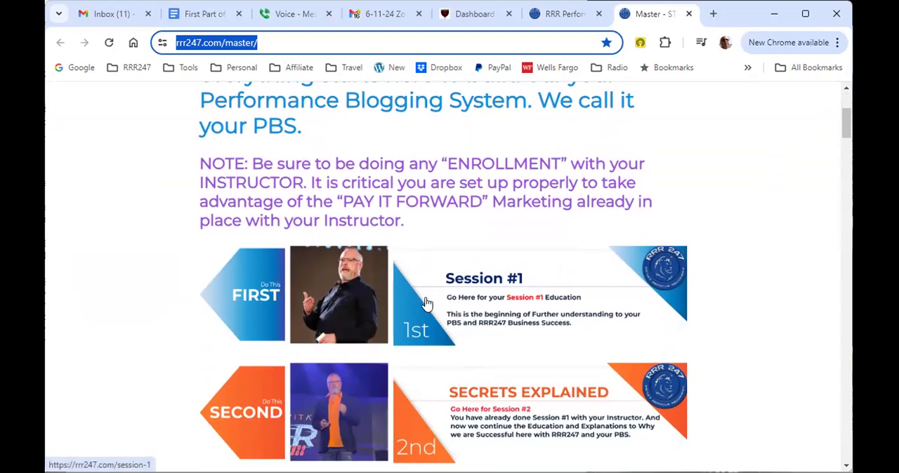
pyautogui.scroll(-2, 428, 305)
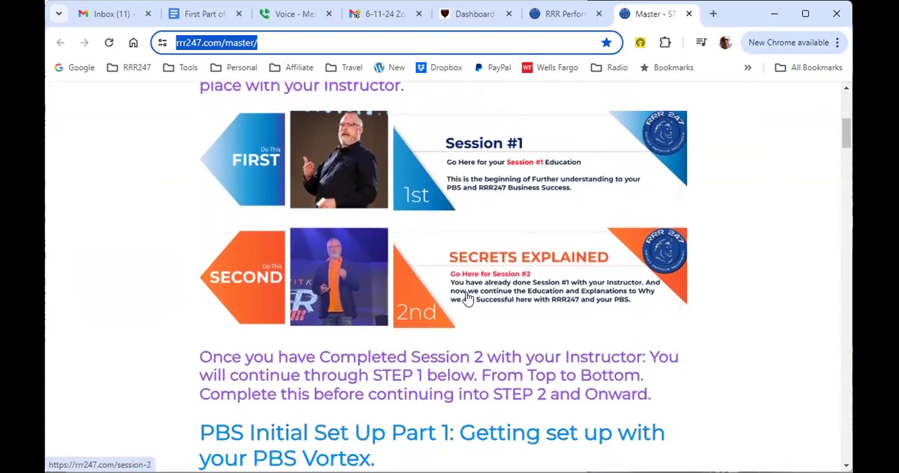
pyautogui.click(428, 160)
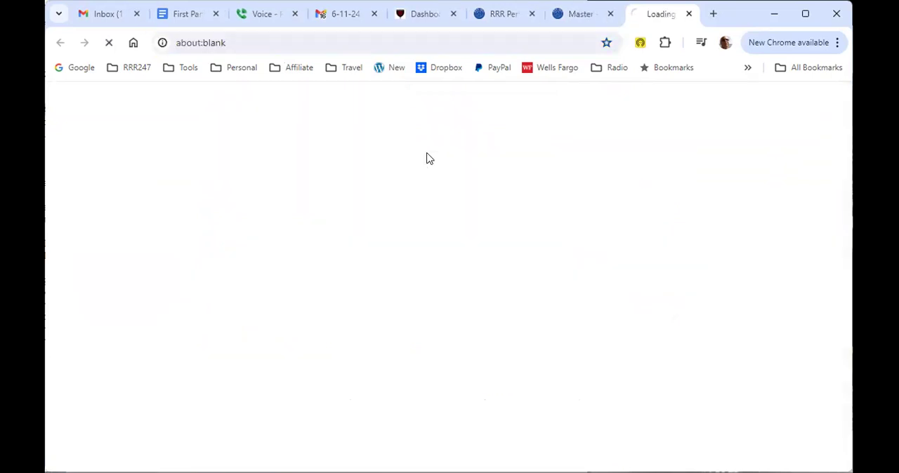
pyautogui.scroll(-2, 431, 188)
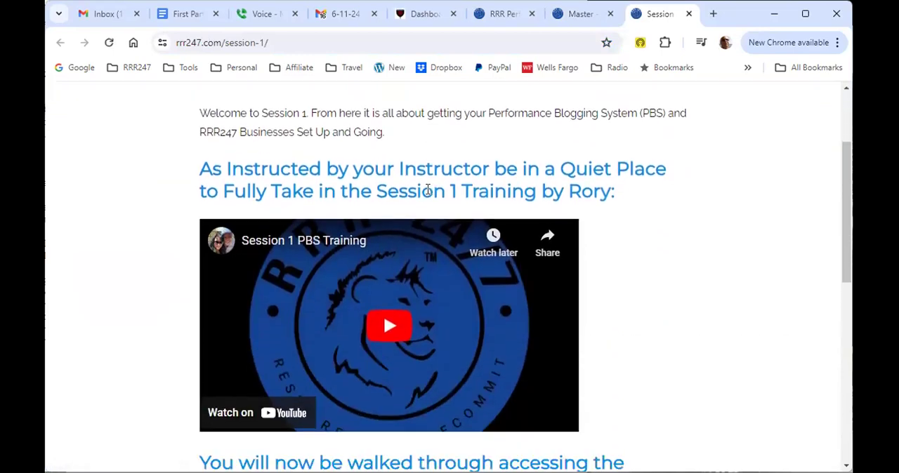
pyautogui.scroll(-1, 347, 302)
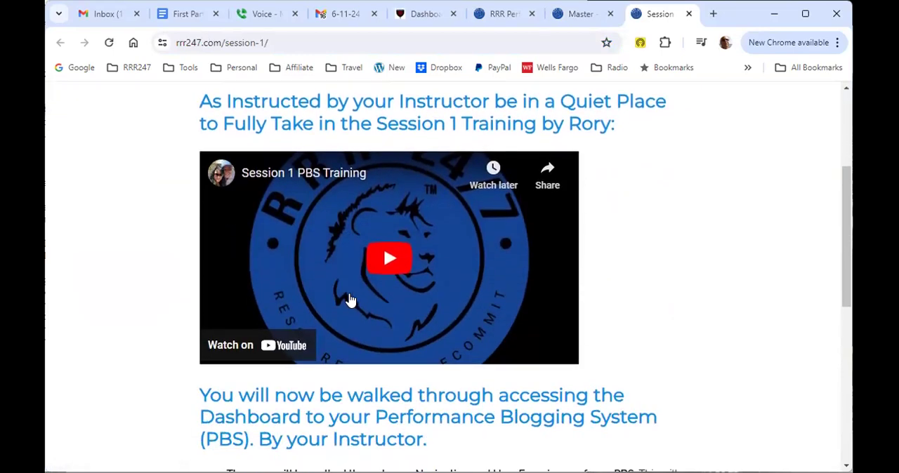
pyautogui.scroll(-1, 302, 211)
pyautogui.scroll(-5, 302, 210)
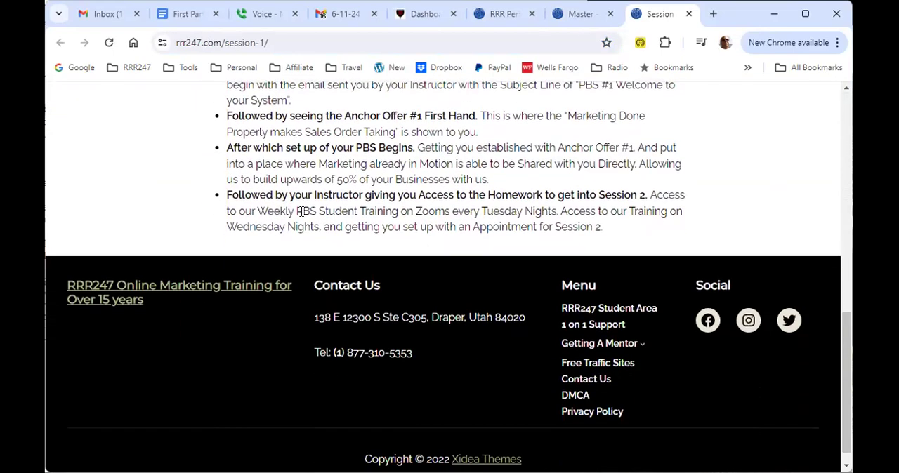
pyautogui.scroll(8, 302, 210)
pyautogui.scroll(1, 302, 211)
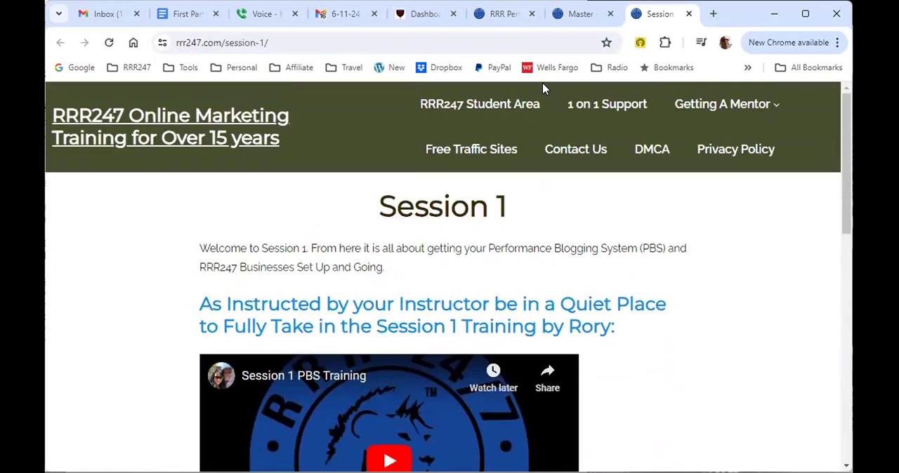
pyautogui.click(689, 14)
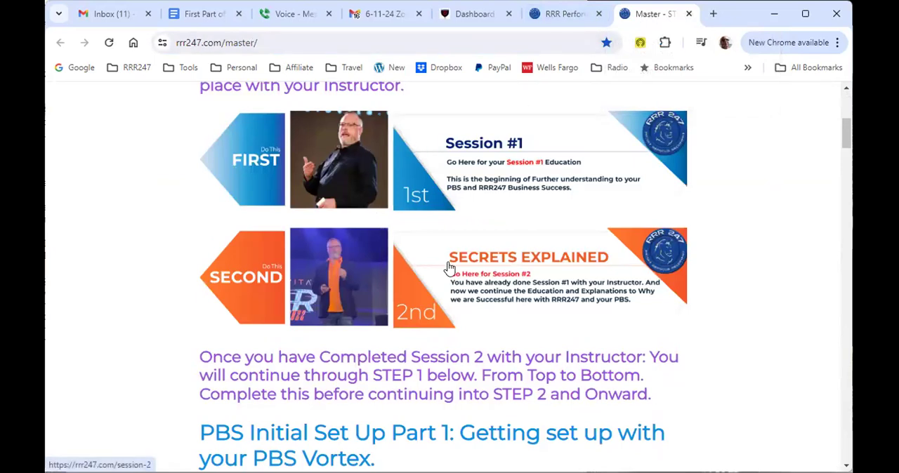
# Step: Select the Master page's web address, revisit the Step 1 badge on the training page, and return to the Master page
pyautogui.click(288, 46)
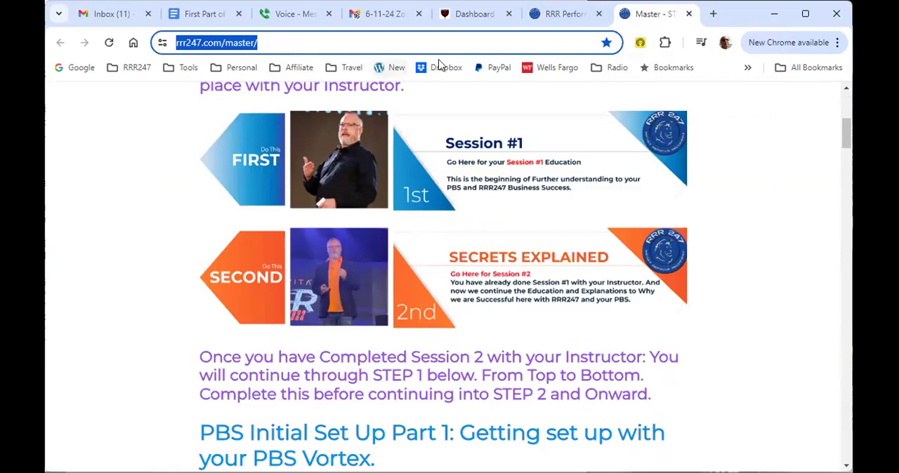
pyautogui.click(560, 15)
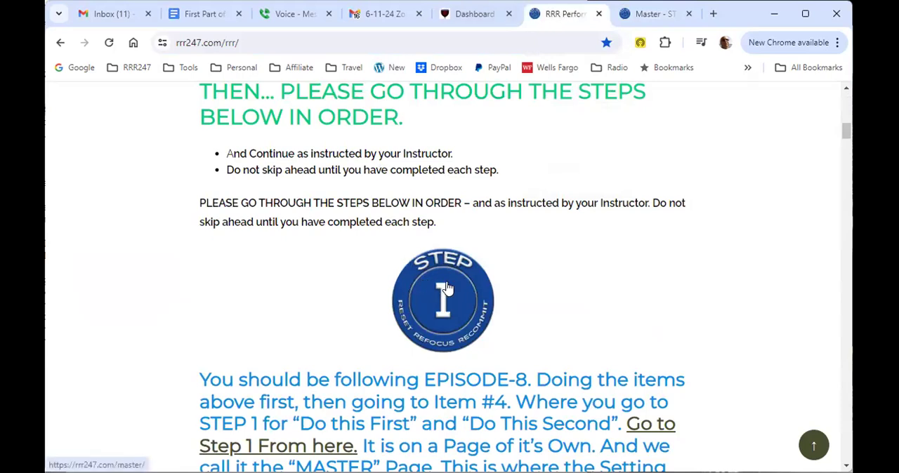
pyautogui.click(646, 16)
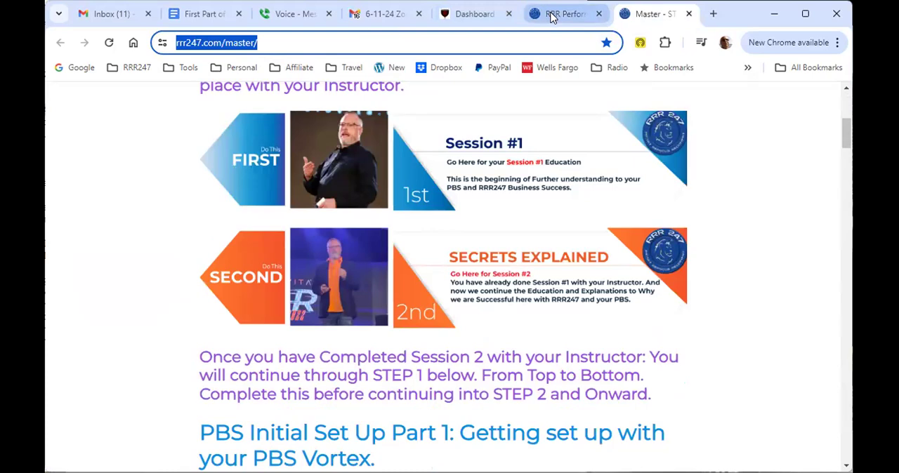
# Step: Open Session #2 from the Secrets Explained banner on the Master page, look over its training video, and close the session page
pyautogui.scroll(-3, 457, 194)
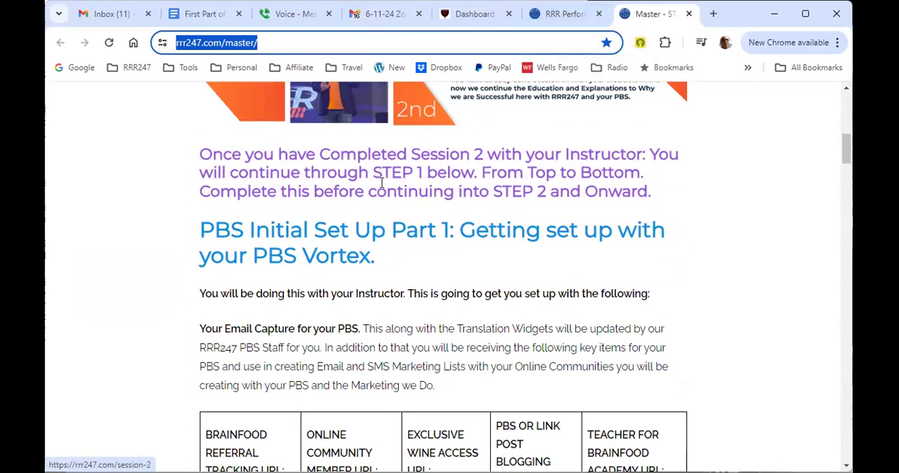
pyautogui.scroll(2, 382, 182)
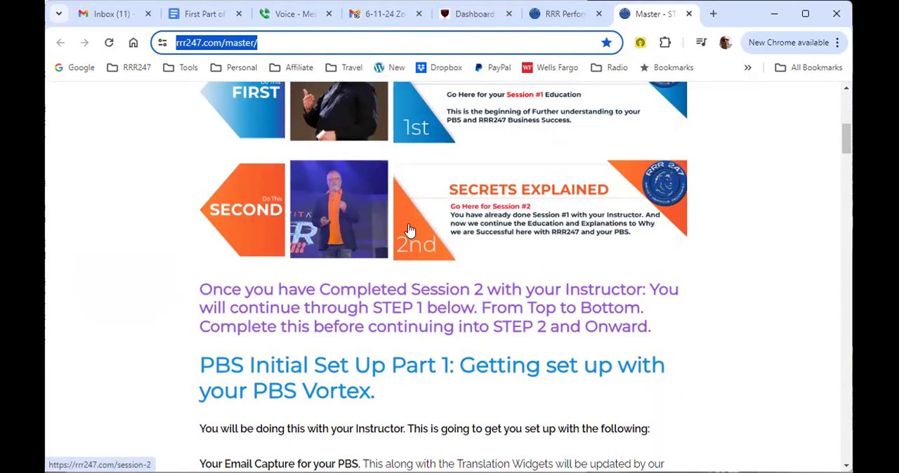
pyautogui.click(476, 208)
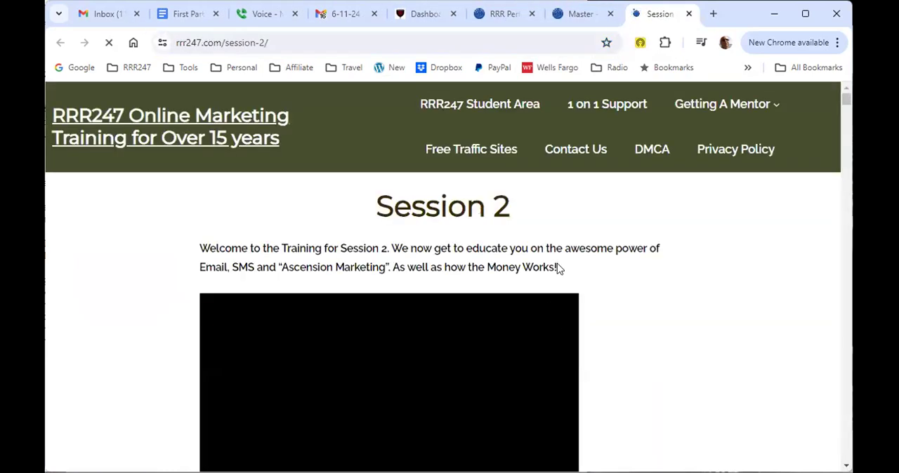
pyautogui.scroll(-1, 581, 272)
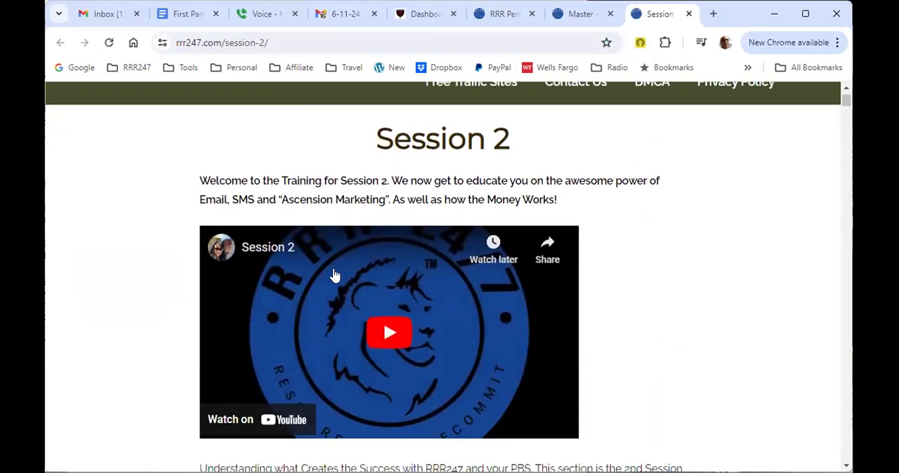
pyautogui.scroll(1, 590, 284)
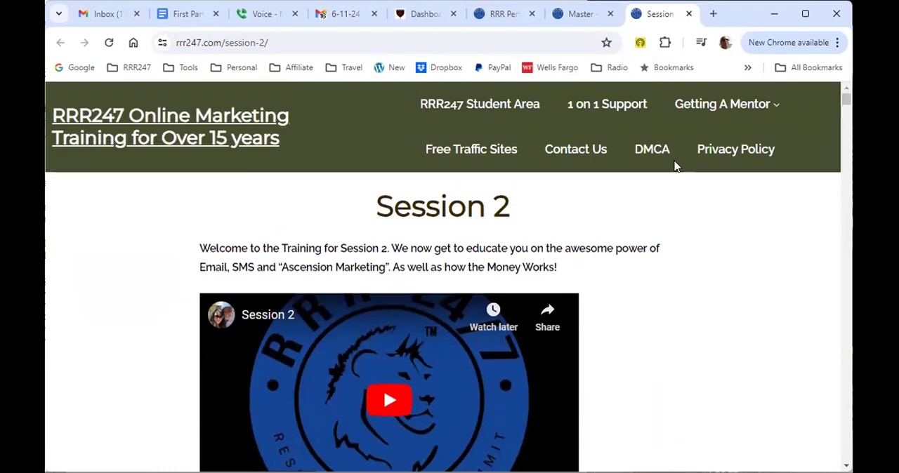
pyautogui.click(689, 13)
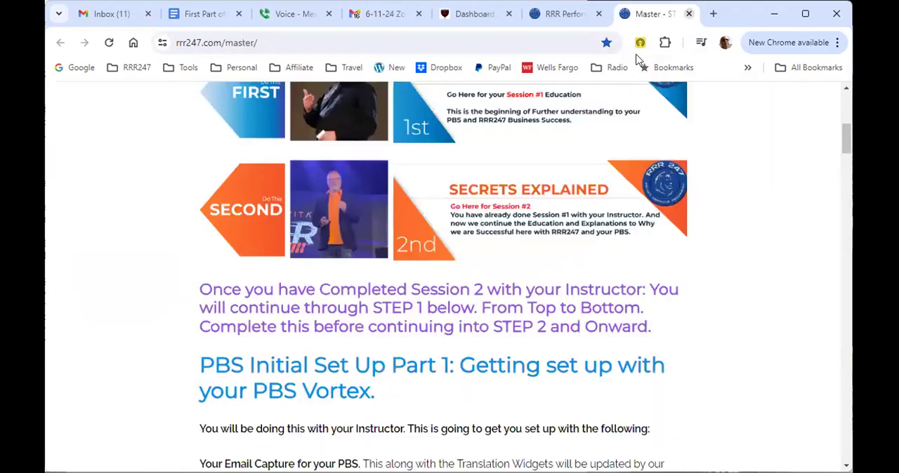
# Step: Examine the Master page's PBS Initial Set Up Part 1 link descriptions and continue to the Part 2 Google Docs backup video
pyautogui.scroll(-5, 444, 165)
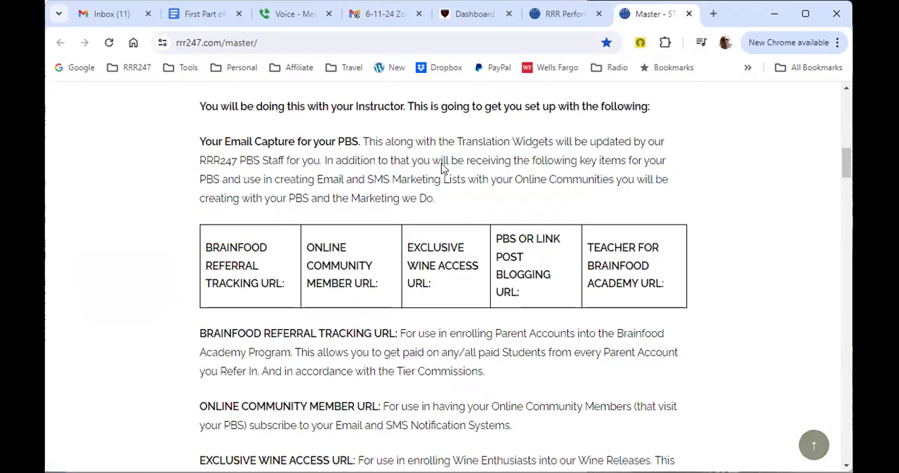
pyautogui.scroll(-3, 443, 168)
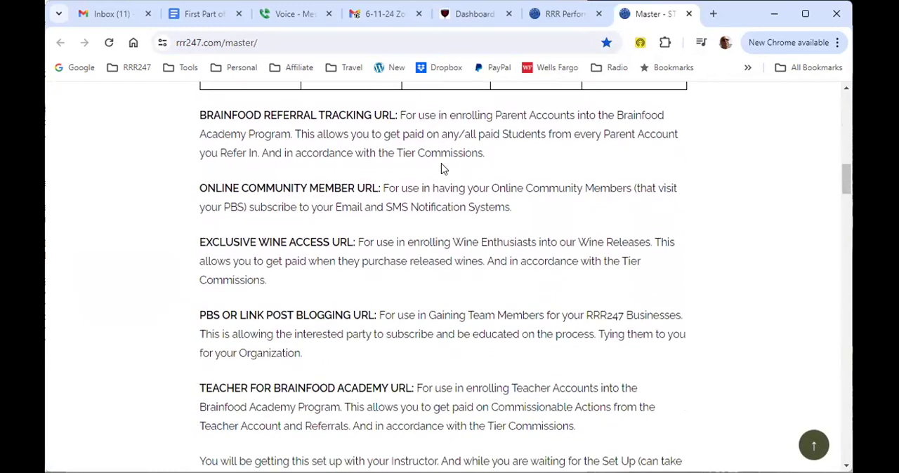
pyautogui.scroll(-1, 441, 169)
pyautogui.scroll(4, 422, 172)
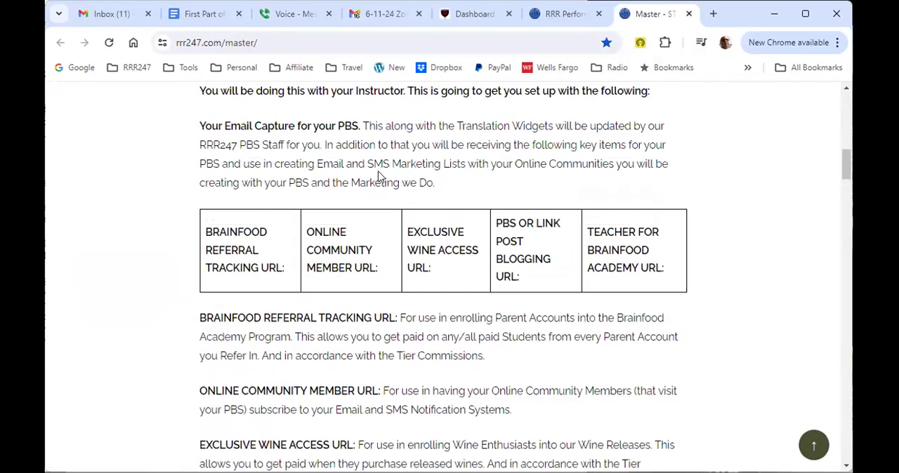
pyautogui.scroll(-5, 369, 196)
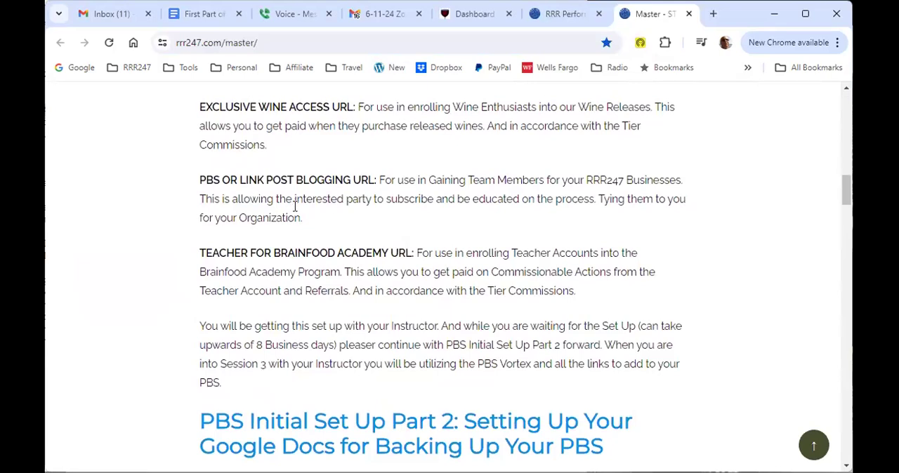
pyautogui.scroll(-5, 295, 206)
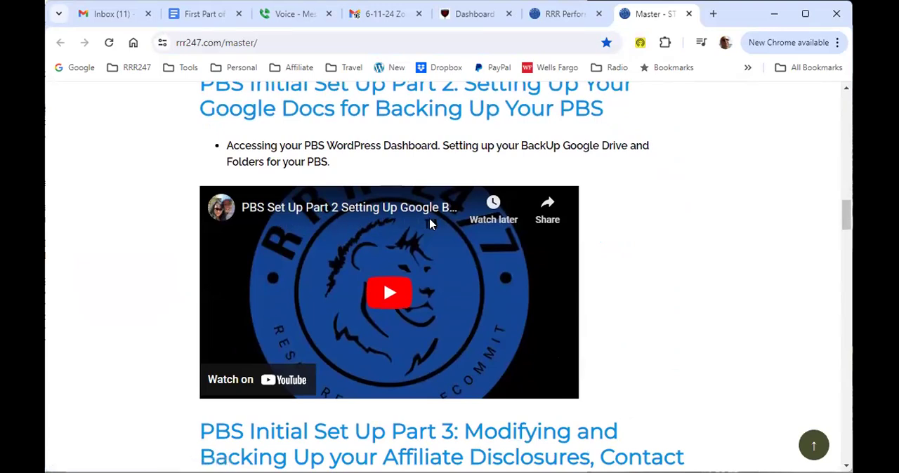
pyautogui.scroll(-1, 406, 286)
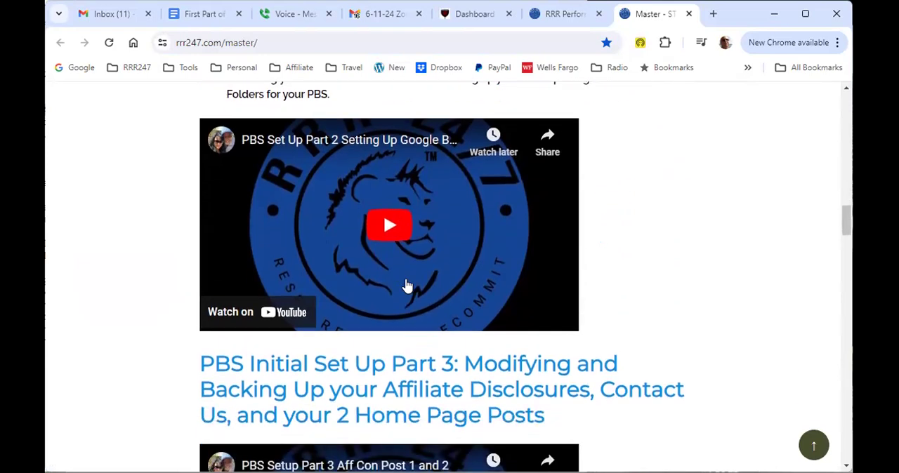
# Step: Select the Master page's address and review its set-up order from the session banners through PBS Initial Set Up Parts 2 and 3
pyautogui.click(310, 44)
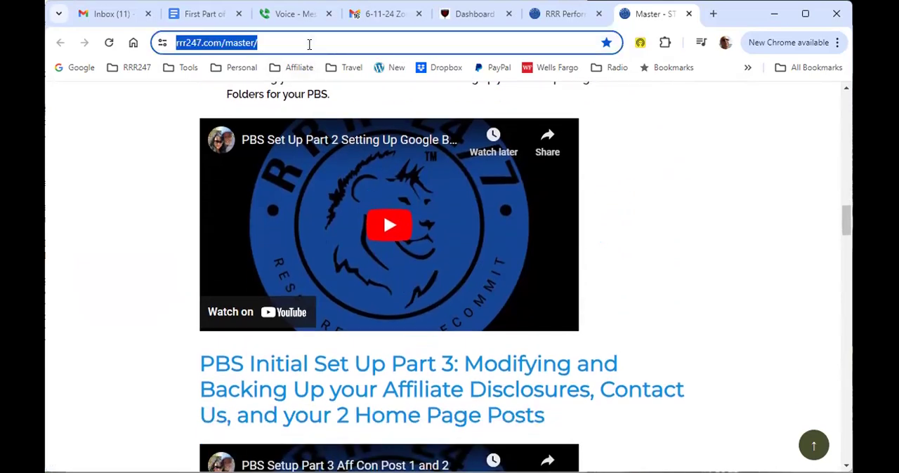
pyautogui.scroll(8, 658, 202)
pyautogui.scroll(8, 657, 205)
pyautogui.scroll(-1, 498, 225)
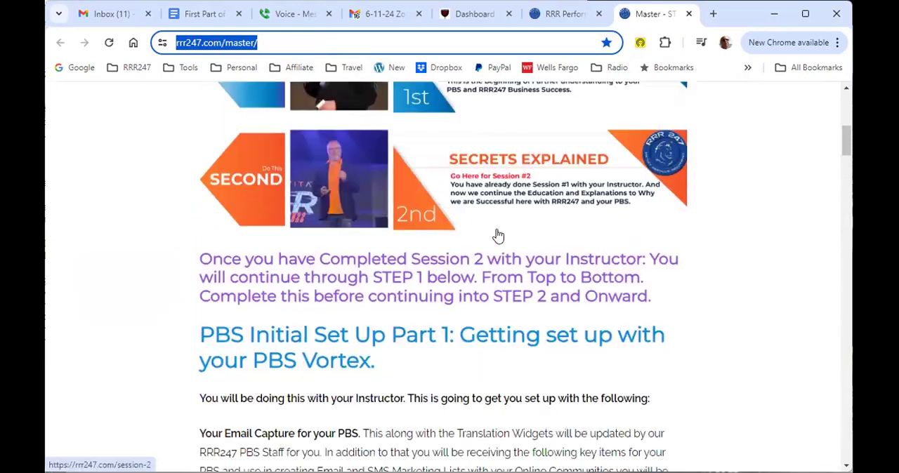
pyautogui.scroll(-5, 498, 236)
pyautogui.scroll(-7, 388, 246)
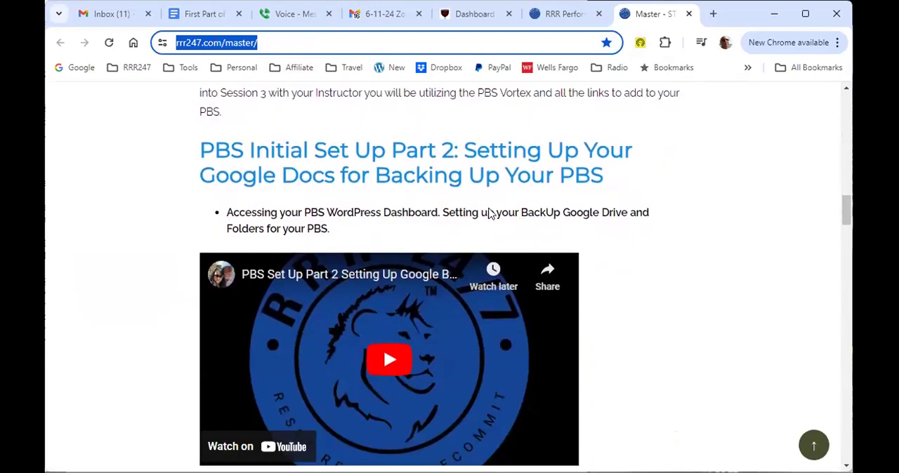
pyautogui.scroll(-2, 490, 213)
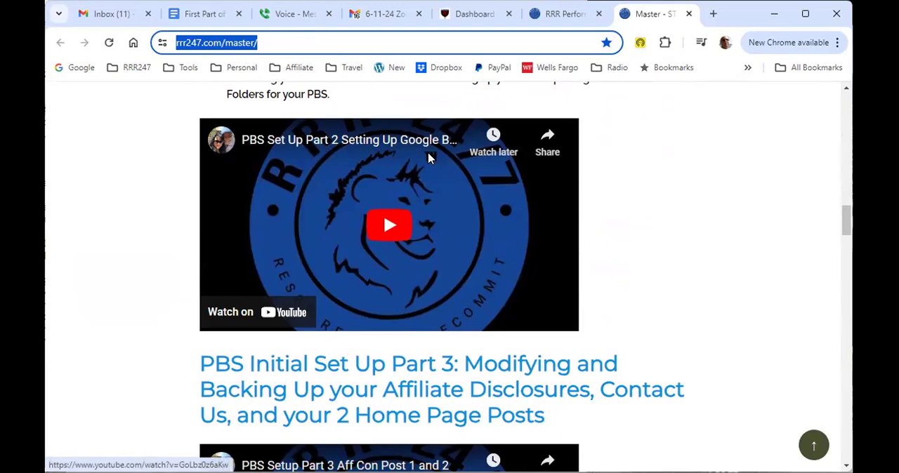
pyautogui.scroll(-1, 429, 161)
pyautogui.scroll(-2, 429, 161)
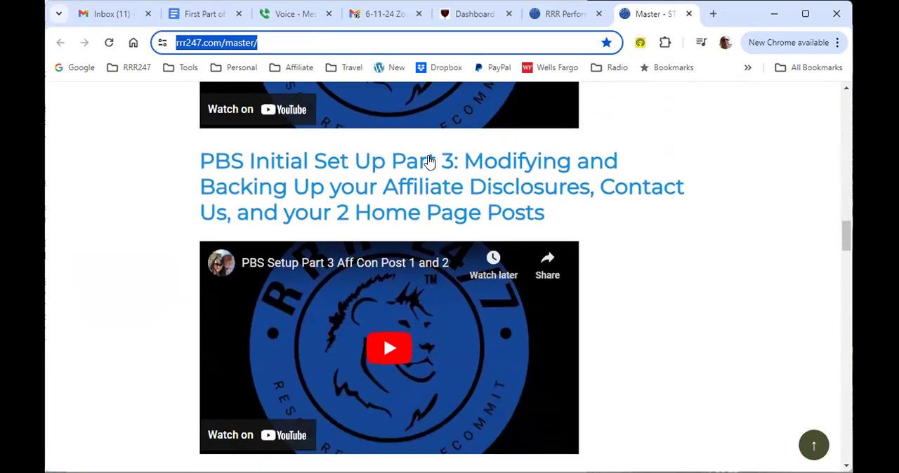
pyautogui.scroll(-1, 429, 161)
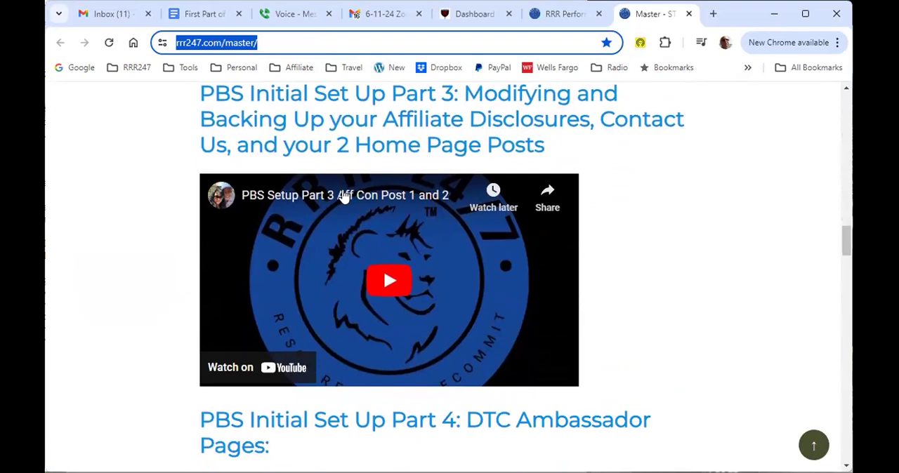
pyautogui.scroll(1, 506, 201)
pyautogui.scroll(6, 506, 201)
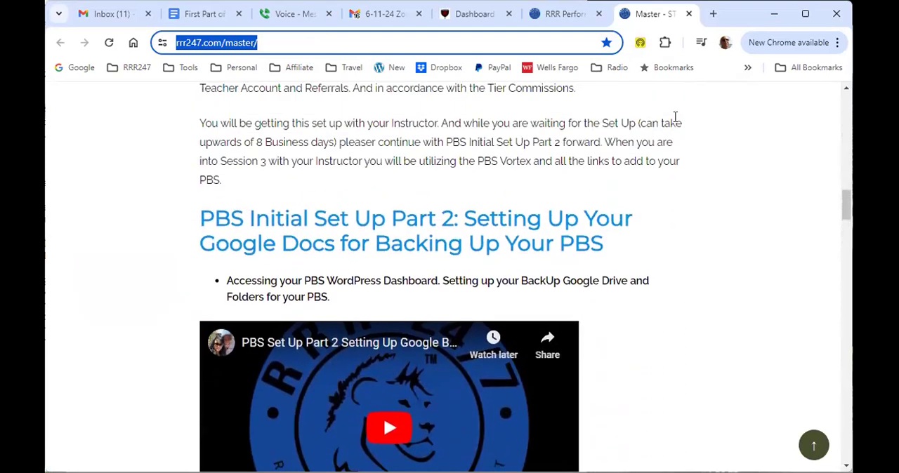
pyautogui.scroll(1, 675, 117)
# Step: Open Google Drive from the Google apps list in a new browser tab
pyautogui.click(713, 15)
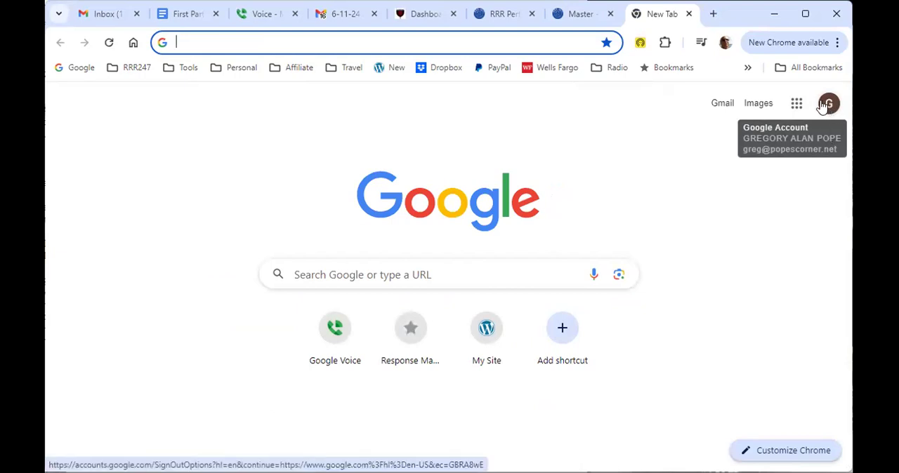
pyautogui.click(797, 104)
pyautogui.click(797, 104)
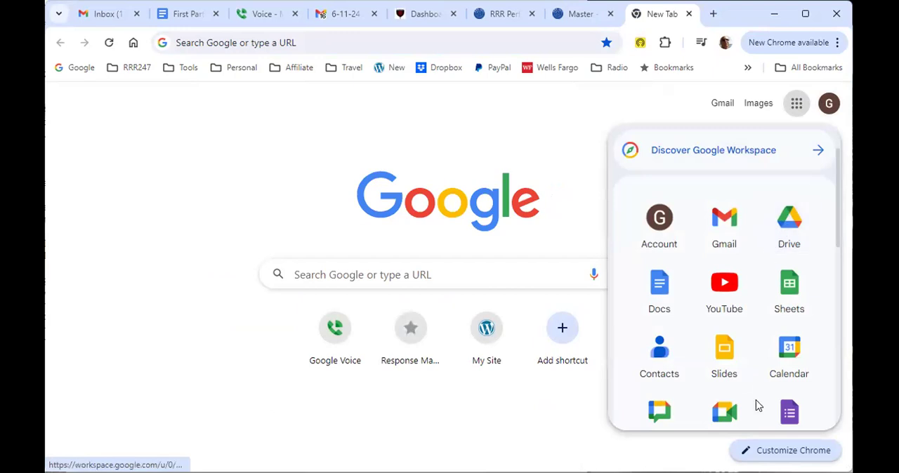
pyautogui.scroll(-3, 744, 379)
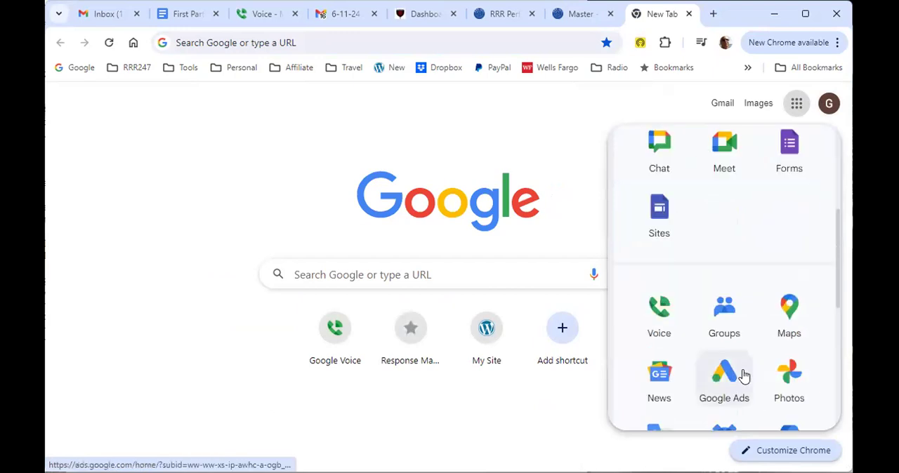
pyautogui.scroll(3, 788, 246)
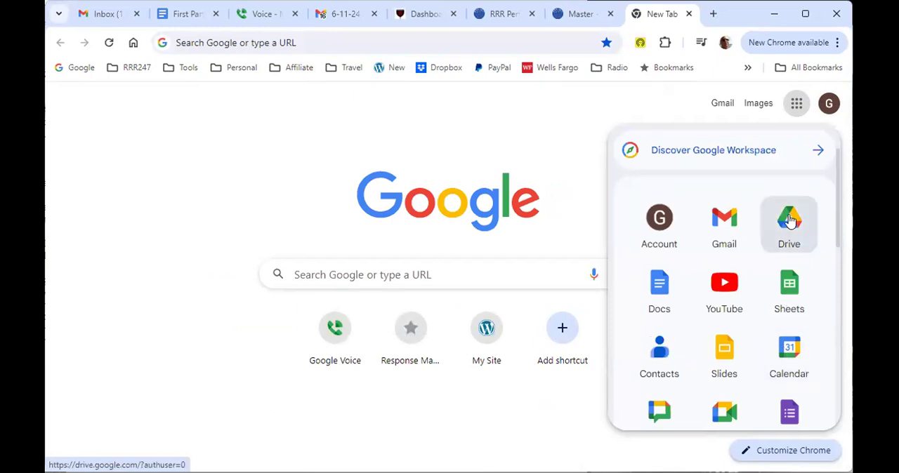
pyautogui.click(789, 221)
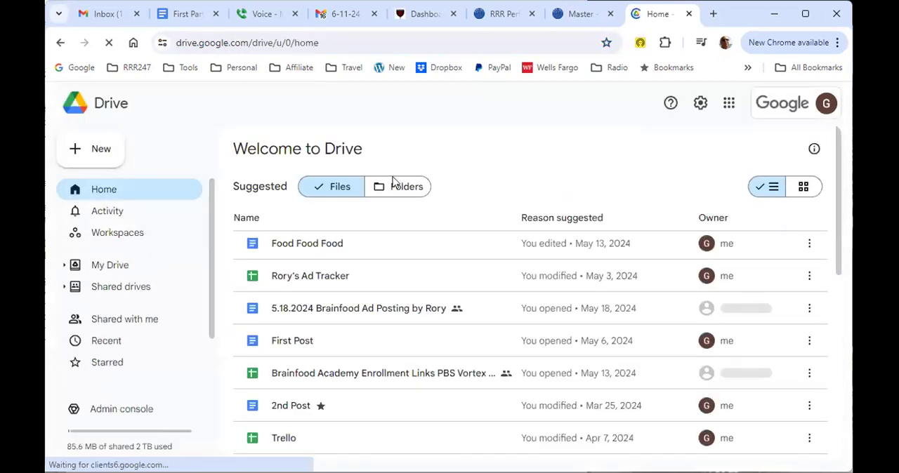
# Step: Create a new Drive folder named 1s54.com
pyautogui.click(98, 150)
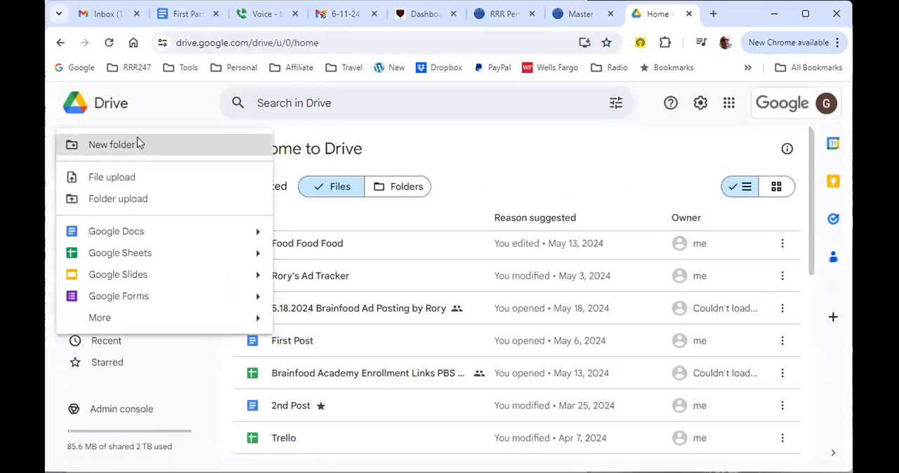
pyautogui.click(139, 145)
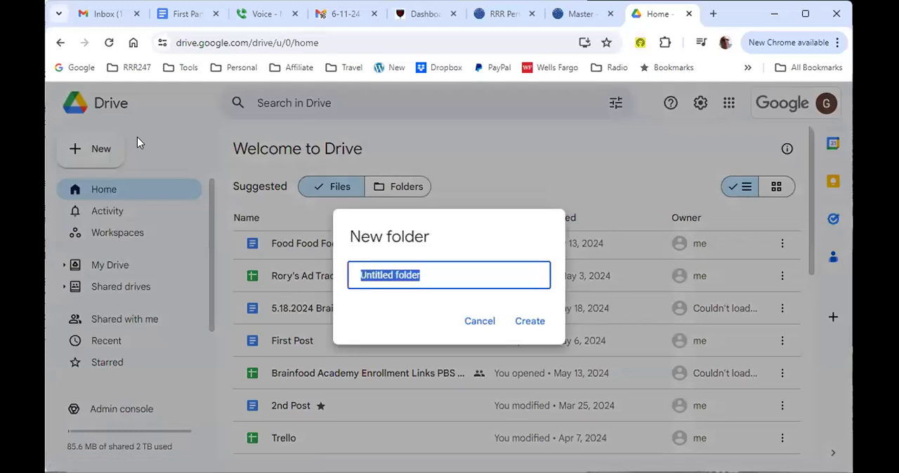
pyautogui.write('1s54.com')
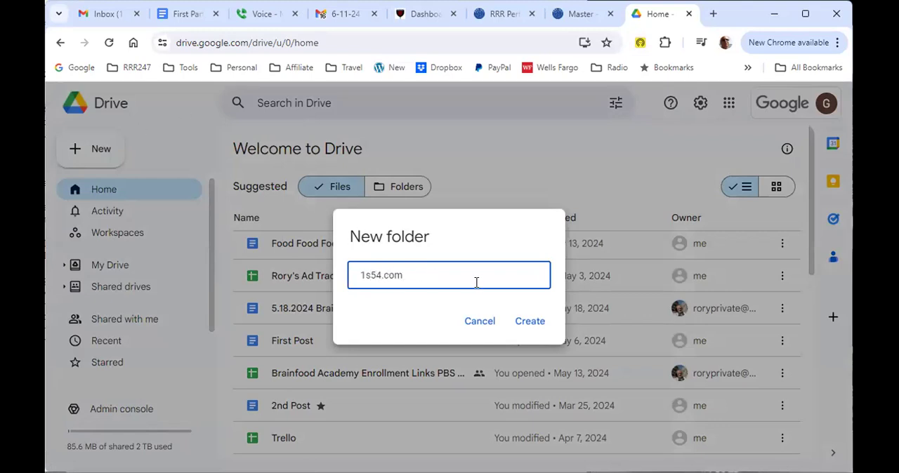
pyautogui.click(529, 324)
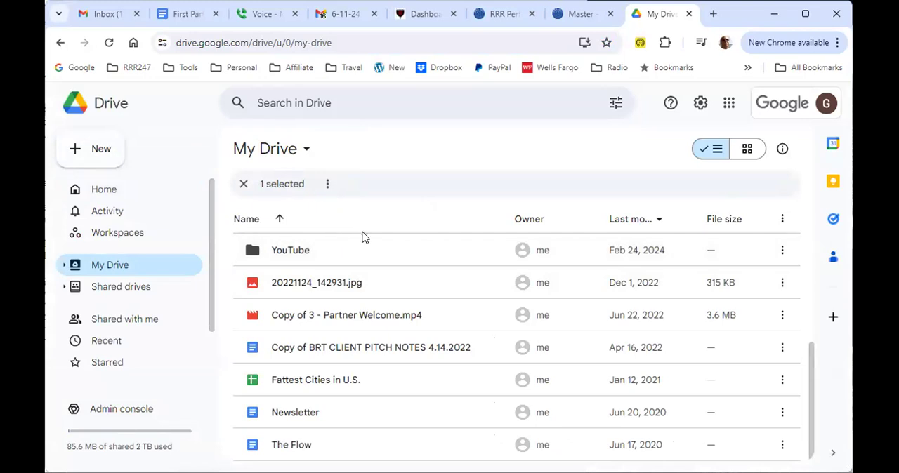
# Step: Rename the 1s54.com folder by adding the owner's first name in parentheses, and open the folder
pyautogui.scroll(5, 359, 378)
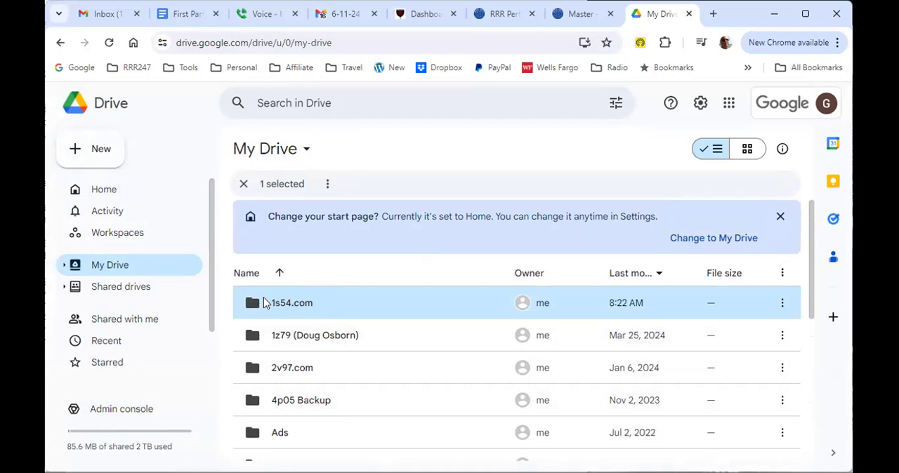
pyautogui.rightClick(284, 307)
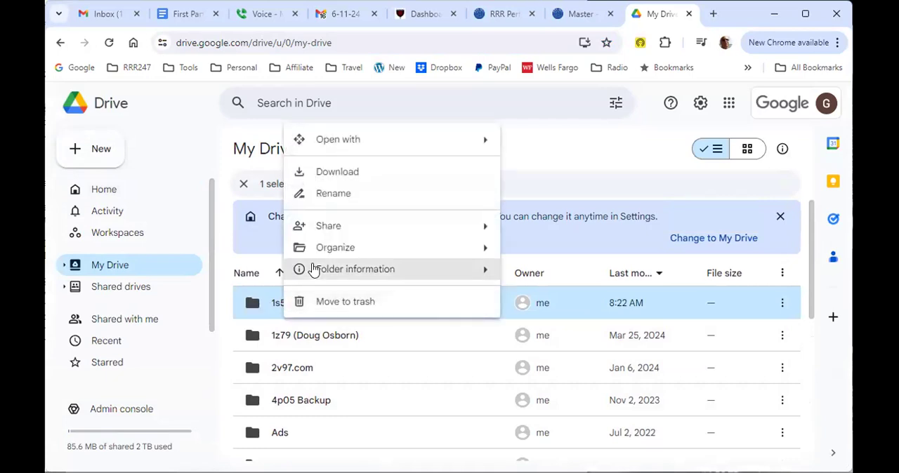
pyautogui.moveTo(365, 271)
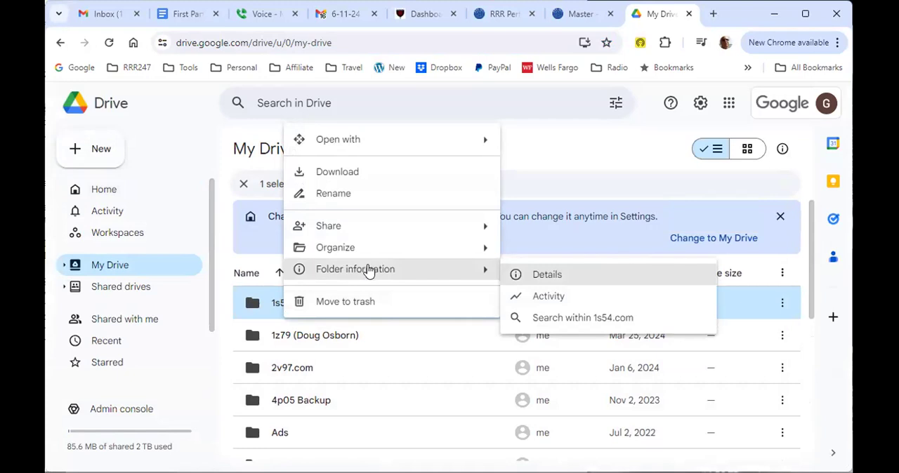
pyautogui.click(355, 196)
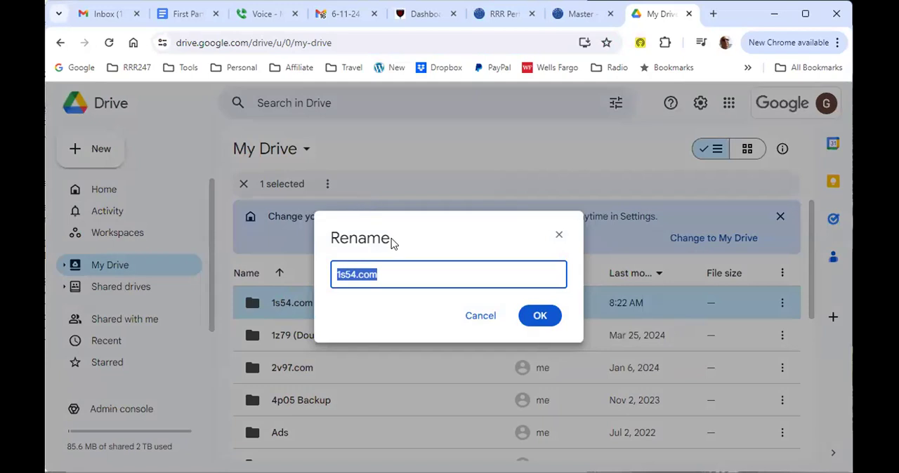
pyautogui.click(414, 276)
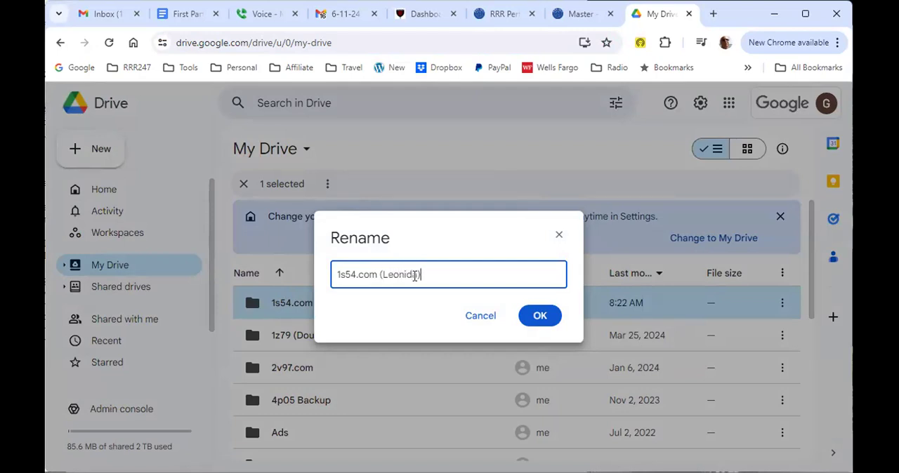
pyautogui.click(538, 317)
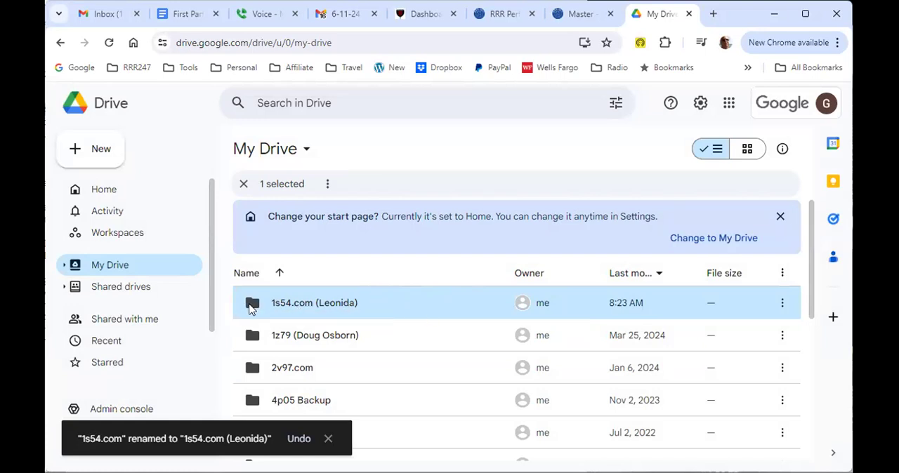
pyautogui.doubleClick(295, 308)
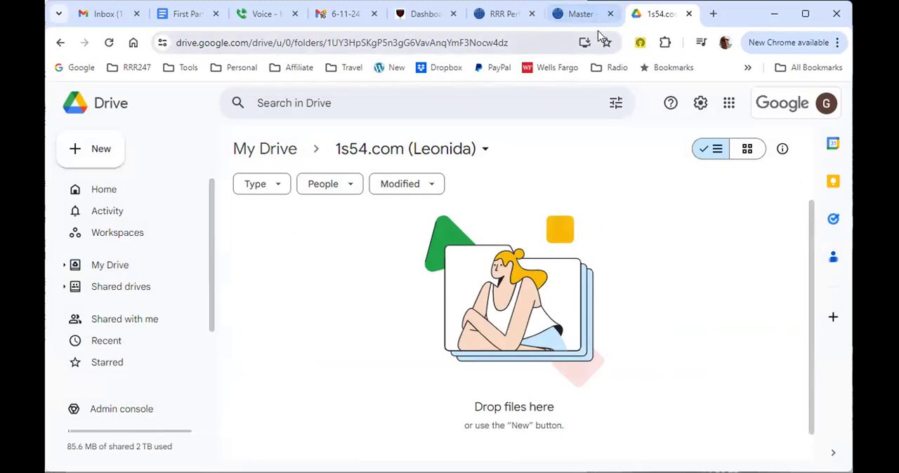
# Step: Open the live 1s54.com site from its WordPress dashboard and examine the home page's category menu and submenu pages
pyautogui.click(425, 17)
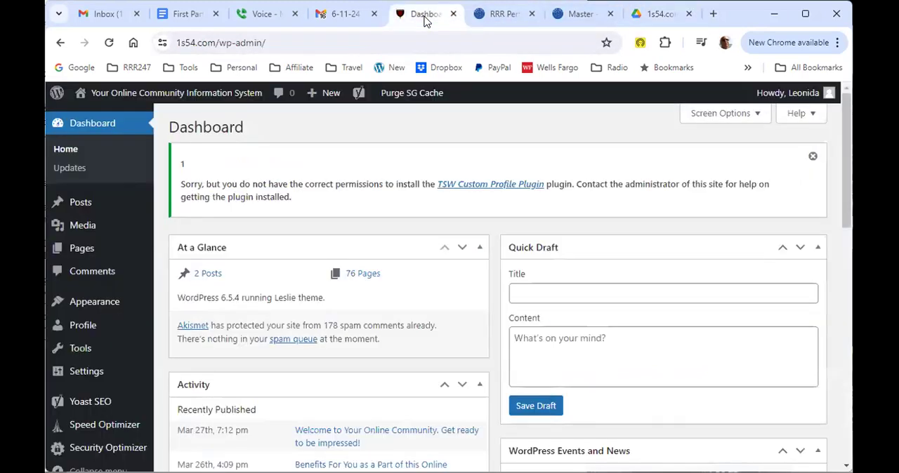
pyautogui.moveTo(118, 97)
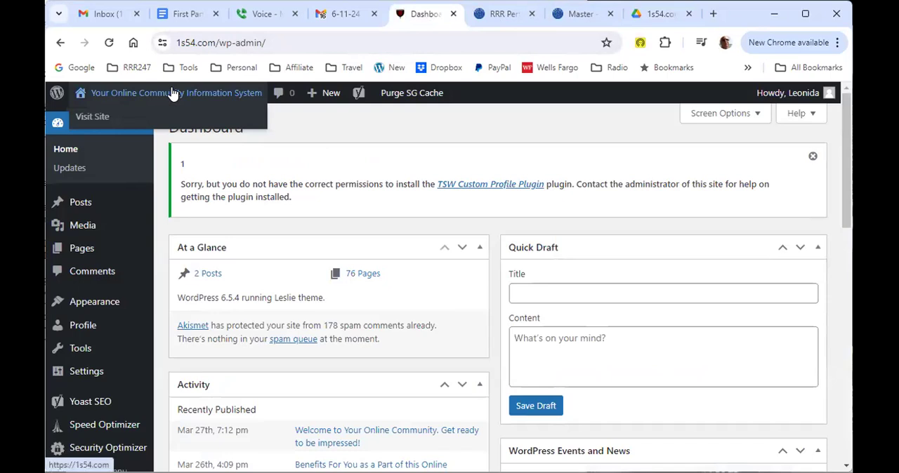
pyautogui.click(92, 118)
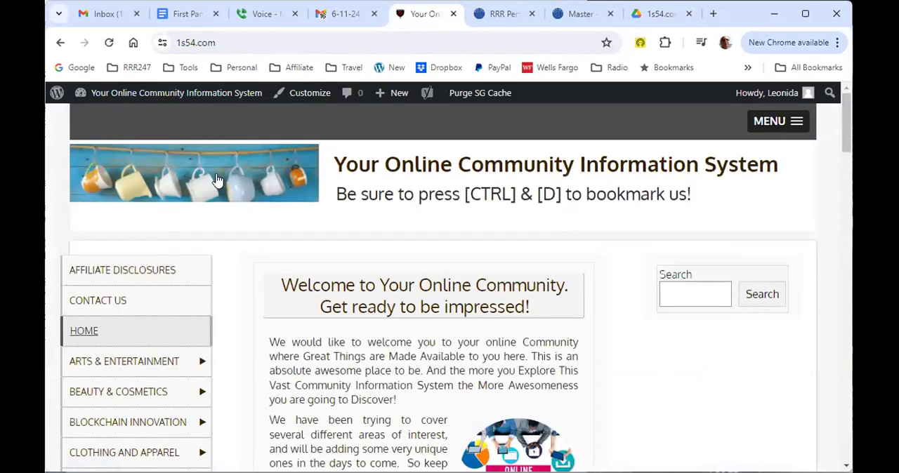
pyautogui.scroll(-1, 262, 275)
pyautogui.scroll(-1, 262, 274)
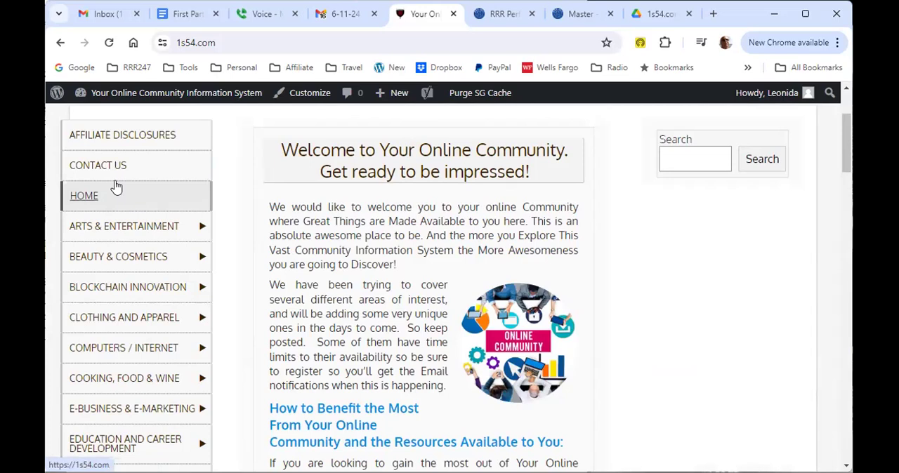
pyautogui.moveTo(122, 229)
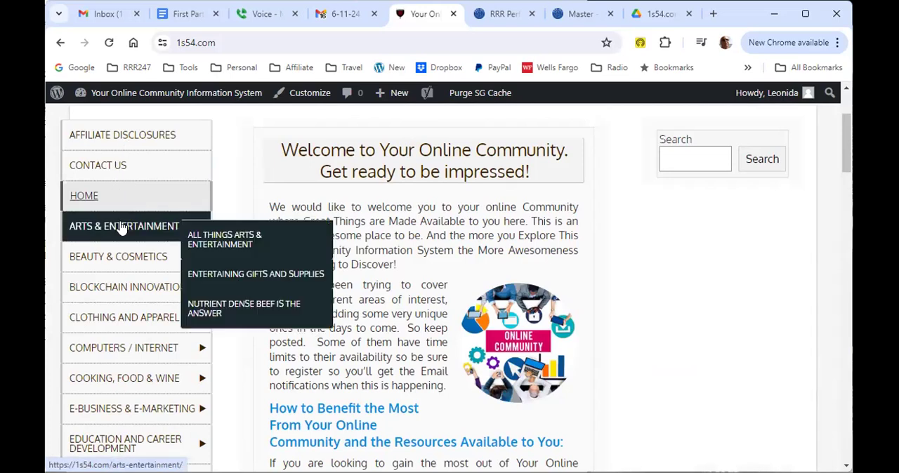
pyautogui.moveTo(118, 271)
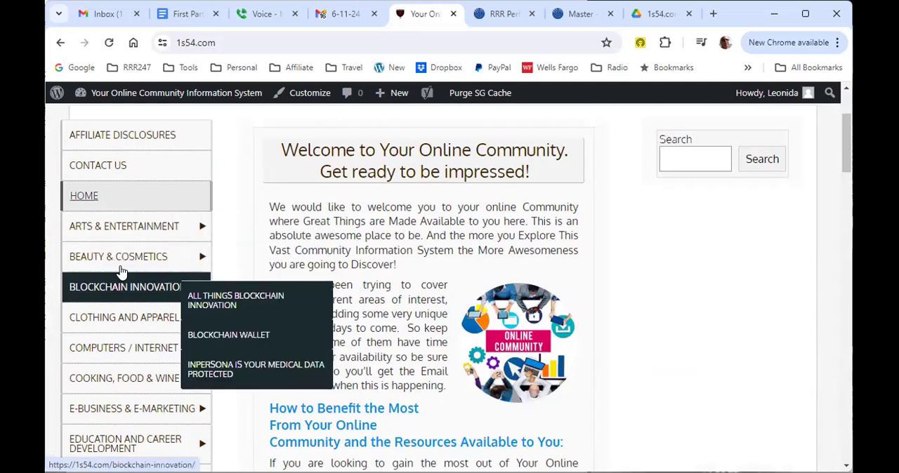
pyautogui.moveTo(204, 231)
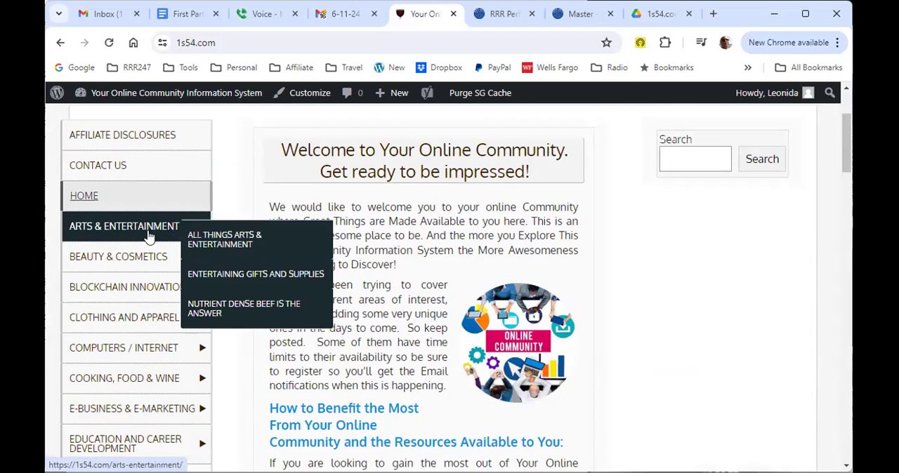
# Step: Create a subfolder named 0Home Posts and Affiliate Disclosures inside the 1s54.com Drive folder
pyautogui.click(660, 16)
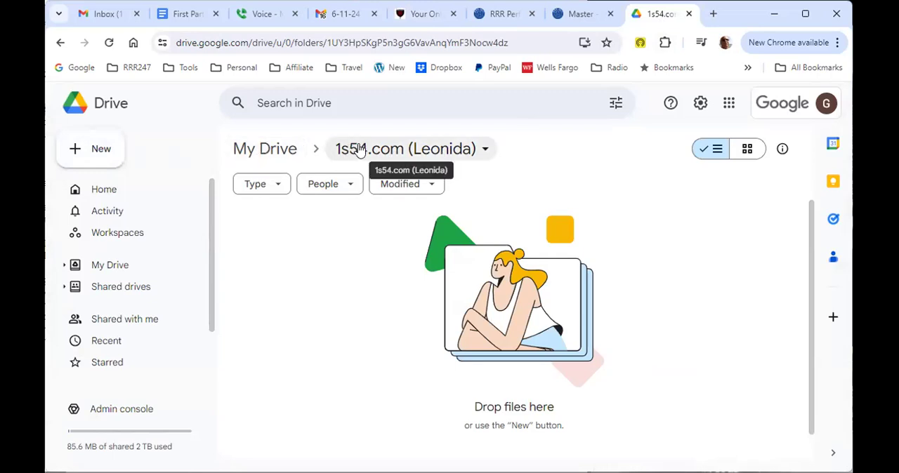
pyautogui.click(86, 149)
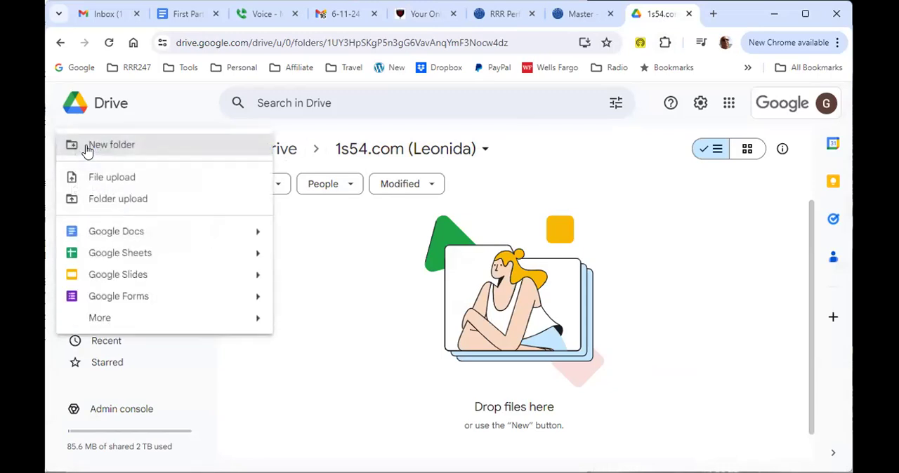
pyautogui.click(130, 145)
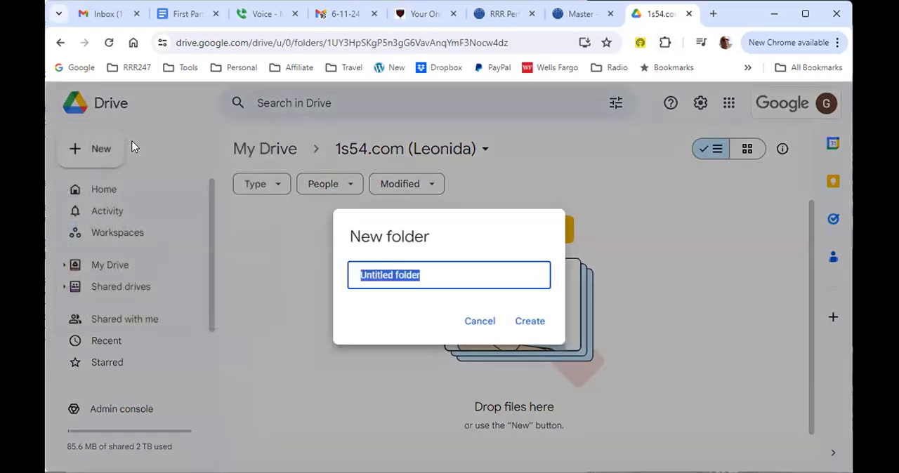
pyautogui.write('H')
pyautogui.write('ome')
pyautogui.press('BackSpace')
pyautogui.write('me P')
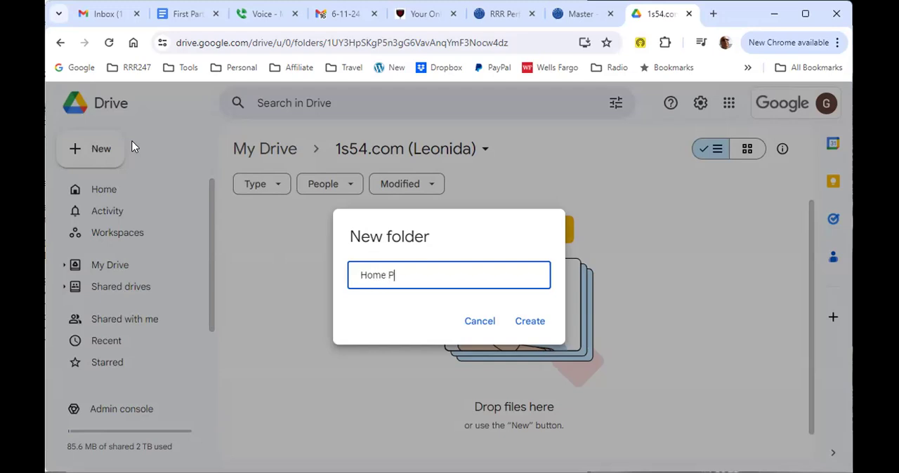
pyautogui.write('osts and Affiliate Disc')
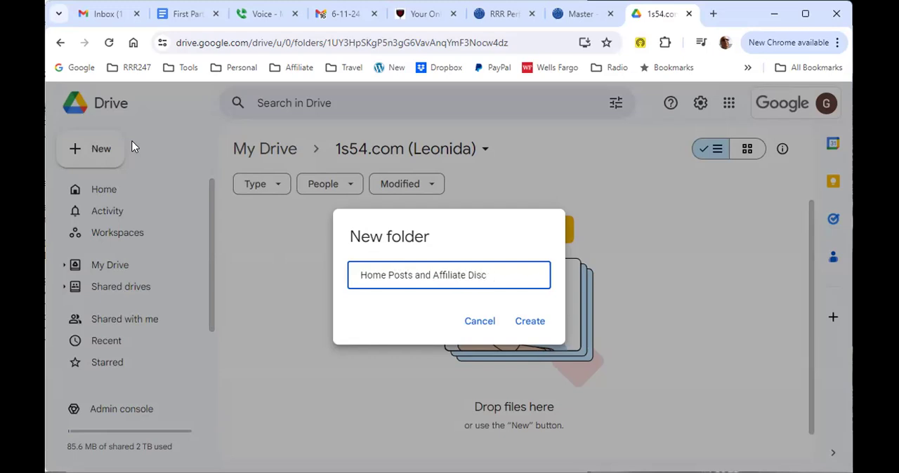
pyautogui.write('oosures')
pyautogui.click(361, 276)
pyautogui.write('0')
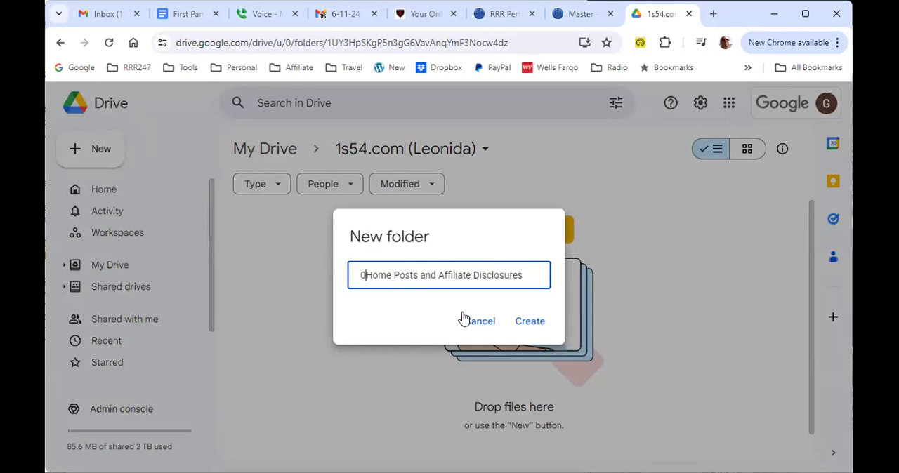
pyautogui.click(538, 323)
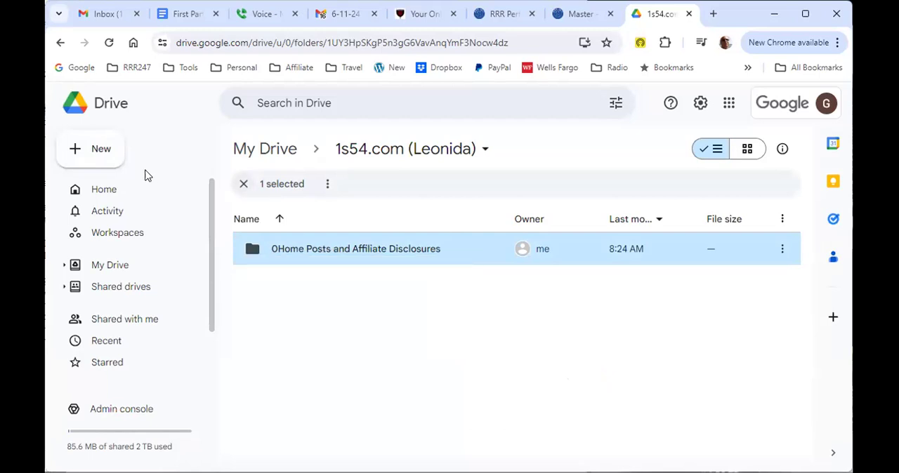
# Step: Return to the 1s54.com site, check its web address, and look through the posts on the home page
pyautogui.click(423, 15)
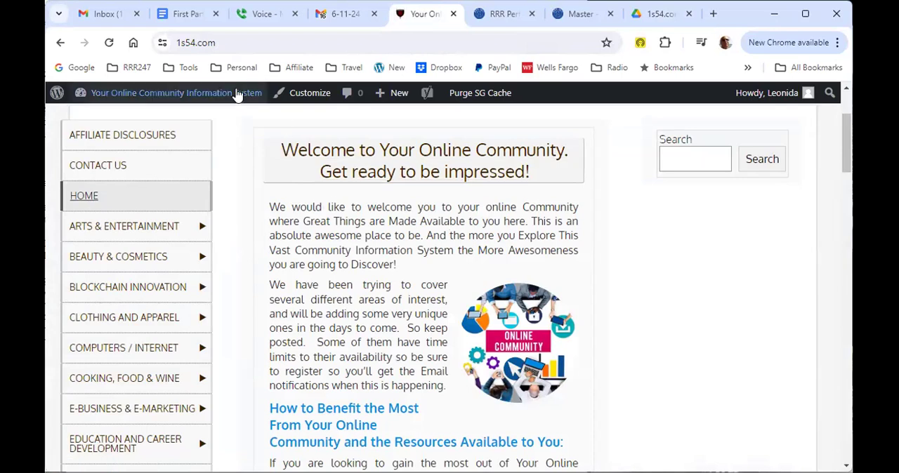
pyautogui.click(256, 42)
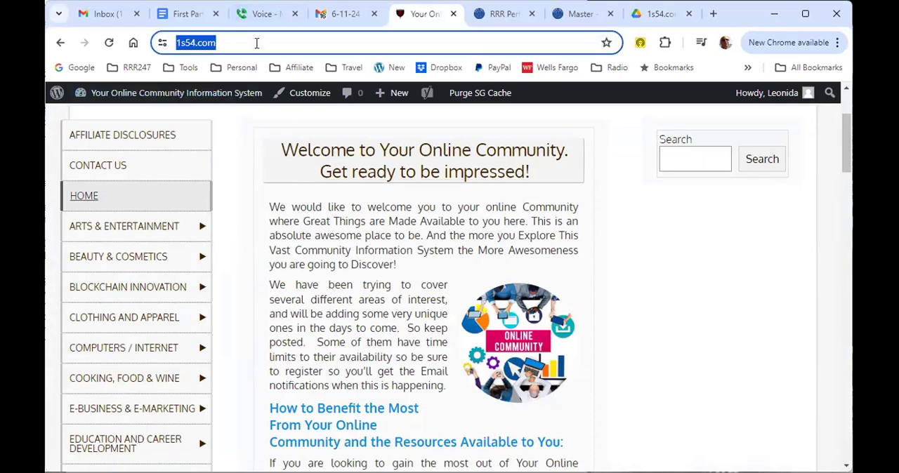
pyautogui.click(256, 43)
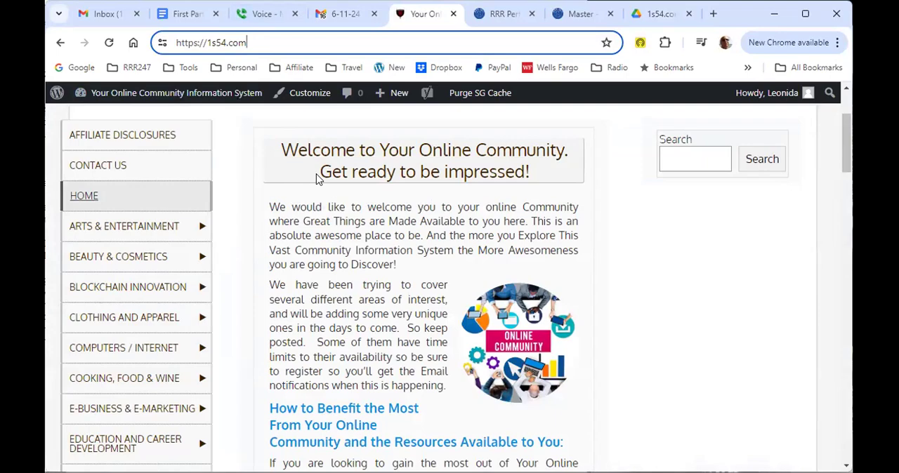
pyautogui.scroll(-10, 606, 288)
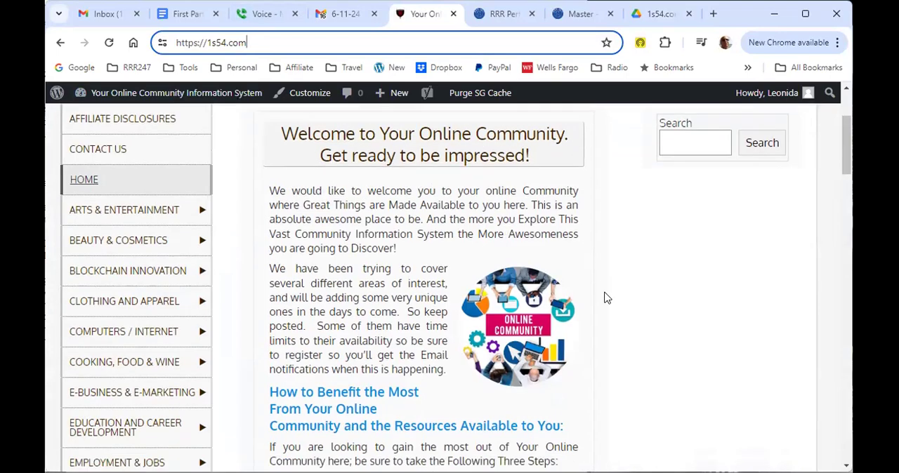
pyautogui.scroll(-10, 608, 323)
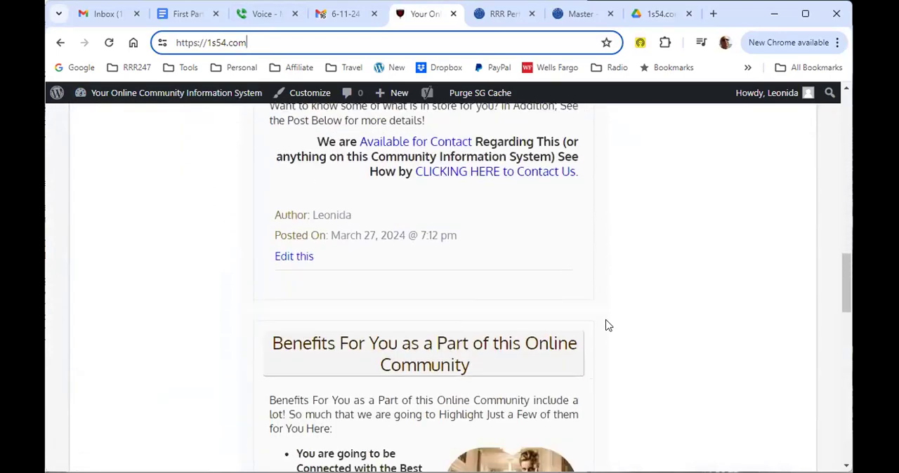
pyautogui.scroll(12, 608, 330)
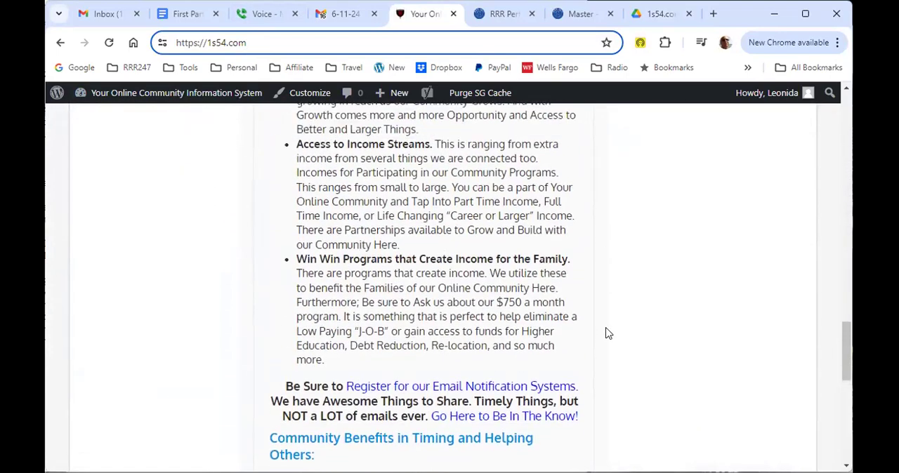
pyautogui.scroll(8, 644, 311)
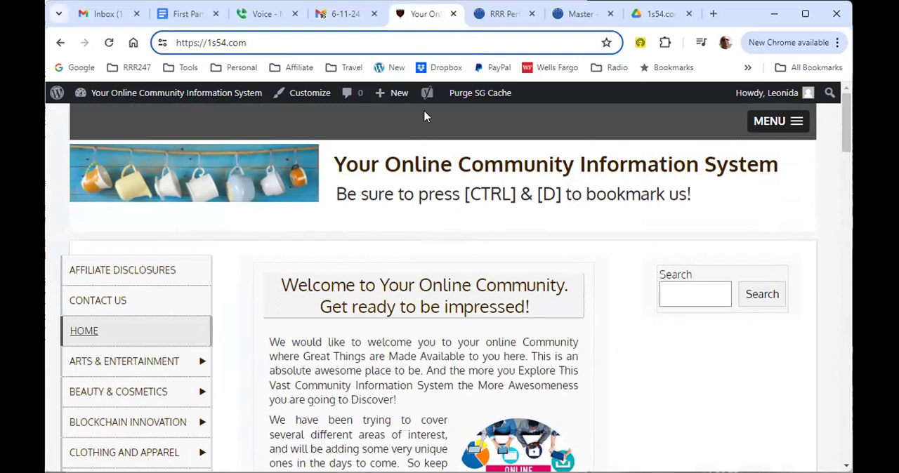
# Step: Open the site's Affiliate Disclosures page and read through its content
pyautogui.scroll(-1, 251, 275)
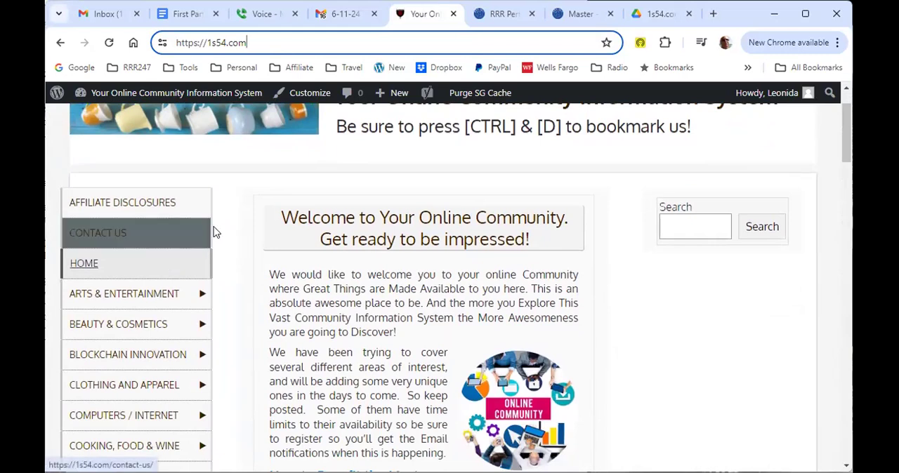
pyautogui.click(142, 203)
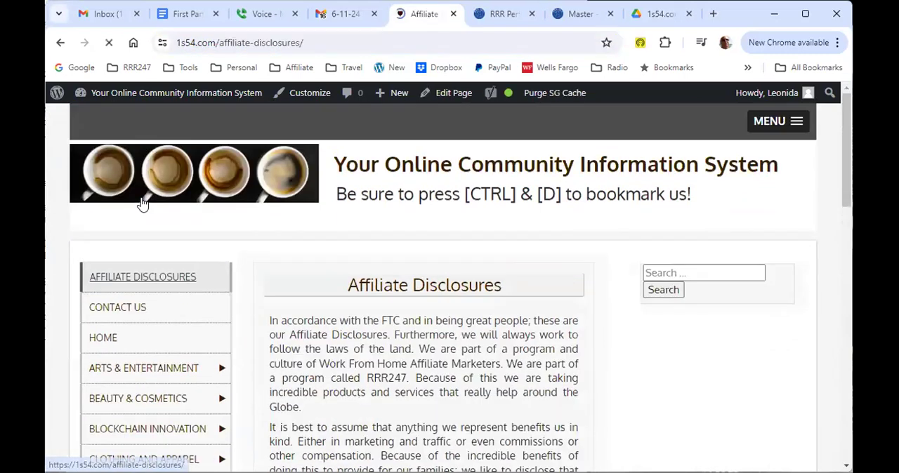
pyautogui.scroll(-5, 440, 277)
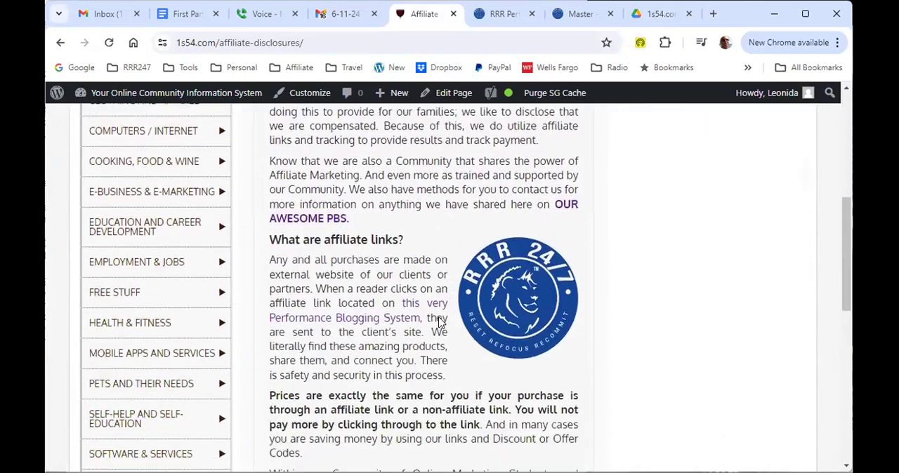
pyautogui.scroll(-5, 440, 321)
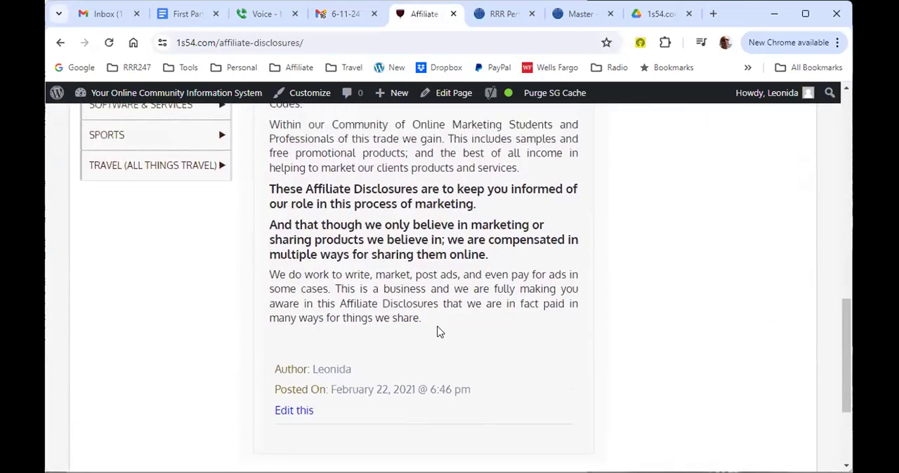
pyautogui.scroll(10, 436, 331)
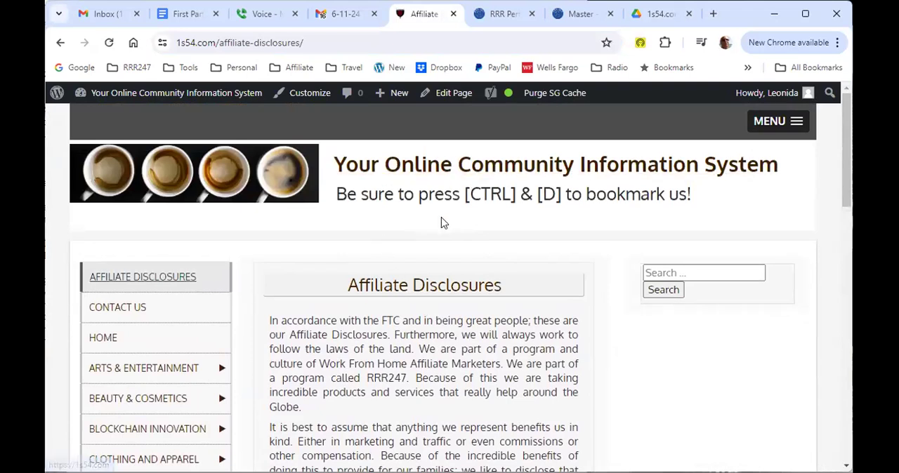
# Step: Open the Affiliate Disclosures page for editing and show its Yoast SEO settings
pyautogui.click(447, 96)
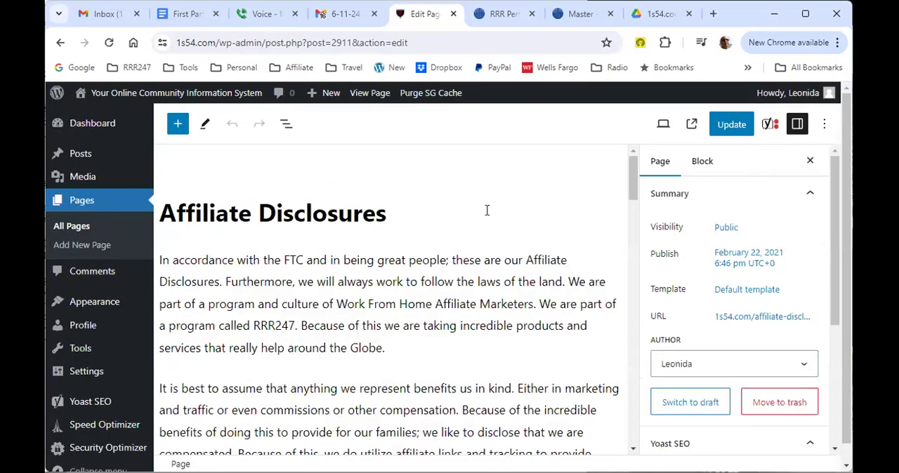
pyautogui.click(770, 126)
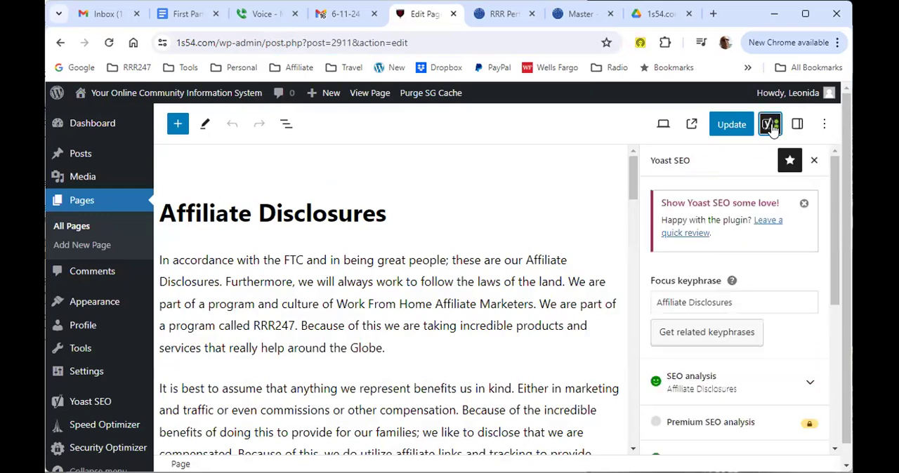
# Step: Dismiss the promotional notices in the Yoast SEO settings and look over the focus keyphrase and analysis sections
pyautogui.click(804, 206)
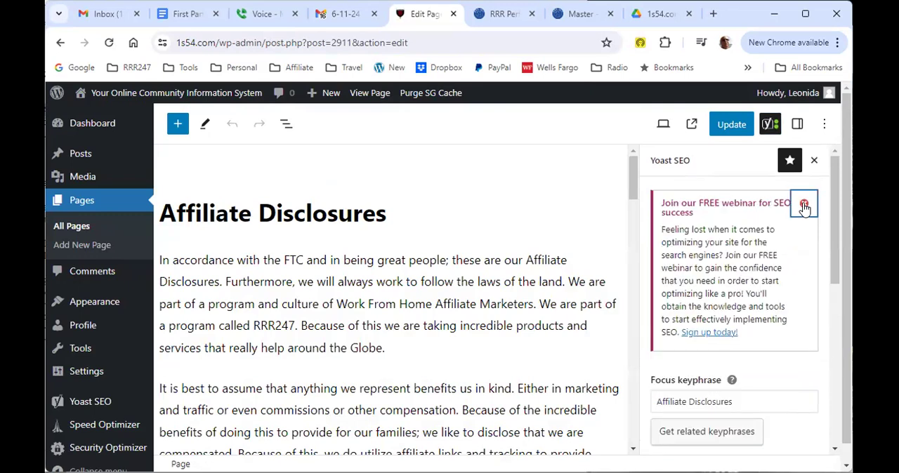
pyautogui.click(804, 205)
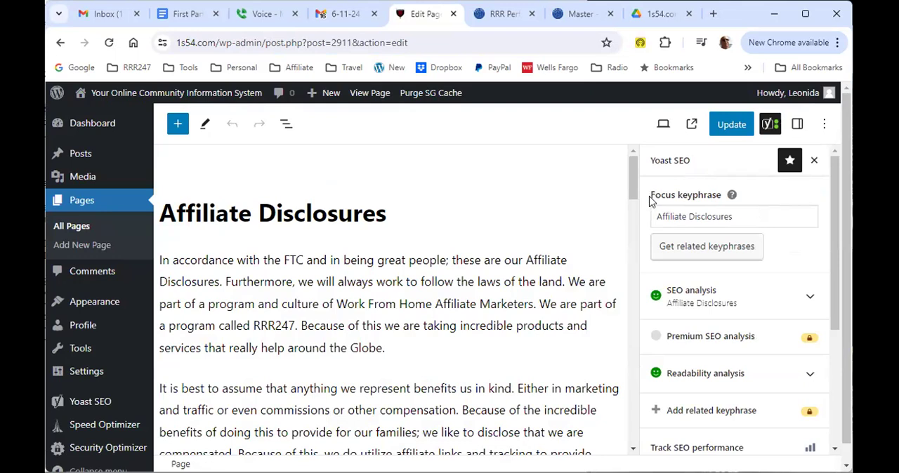
pyautogui.moveTo(650, 200); pyautogui.dragTo(722, 200)
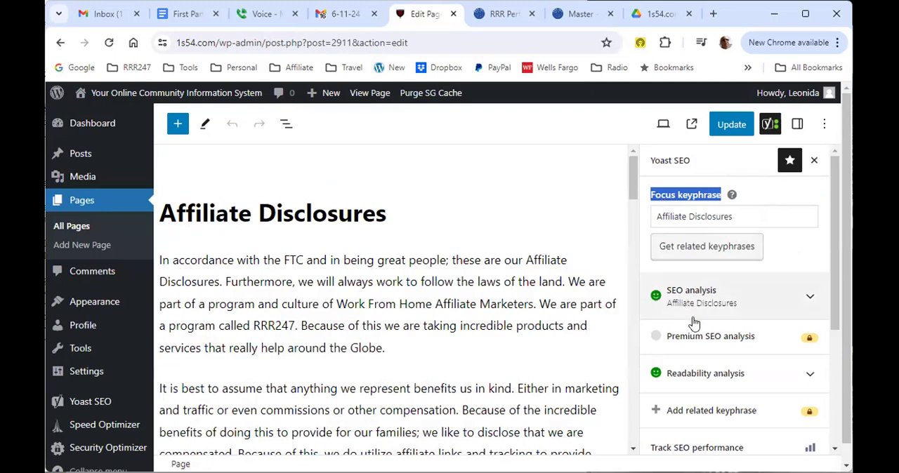
pyautogui.scroll(-1, 695, 325)
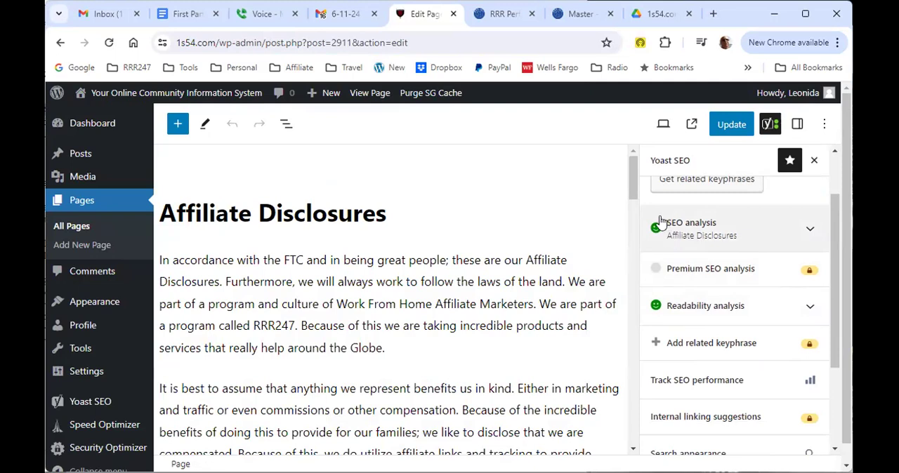
pyautogui.scroll(1, 682, 237)
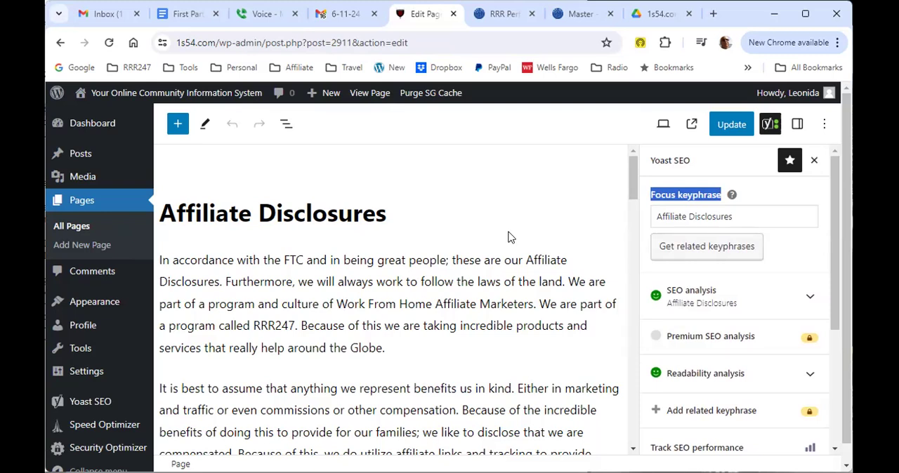
# Step: Create a blank Google Docs document inside the 0Home Posts and Affiliate Disclosures folder in Google Drive
pyautogui.click(659, 18)
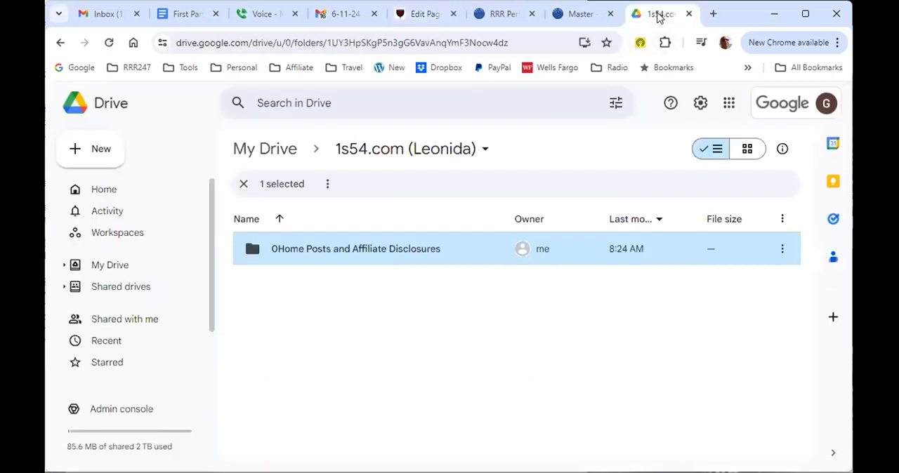
pyautogui.doubleClick(310, 250)
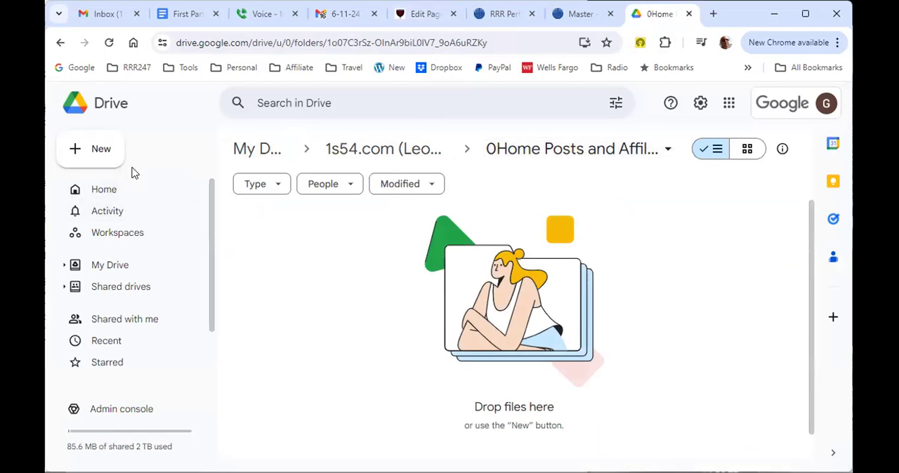
pyautogui.click(97, 152)
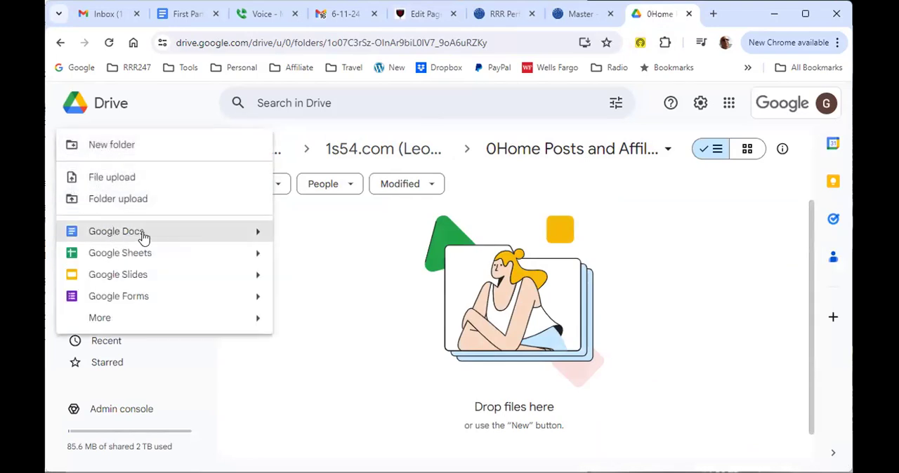
pyautogui.moveTo(255, 233)
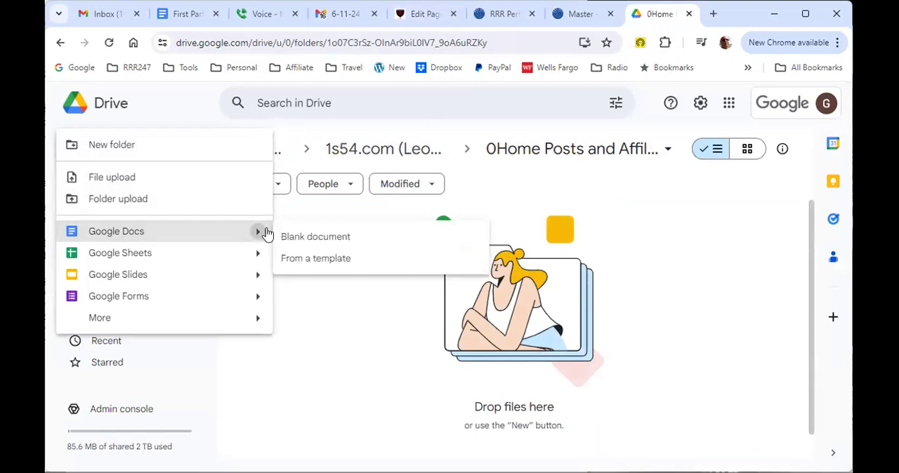
pyautogui.click(315, 237)
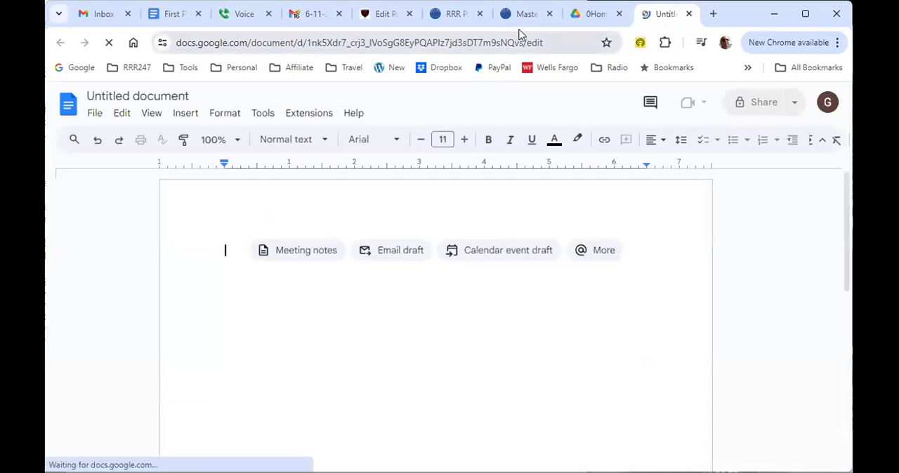
# Step: Copy the WordPress page title Affiliate Disclosures into the new document without formatting, and name the document Affiliate Disclosures
pyautogui.click(385, 14)
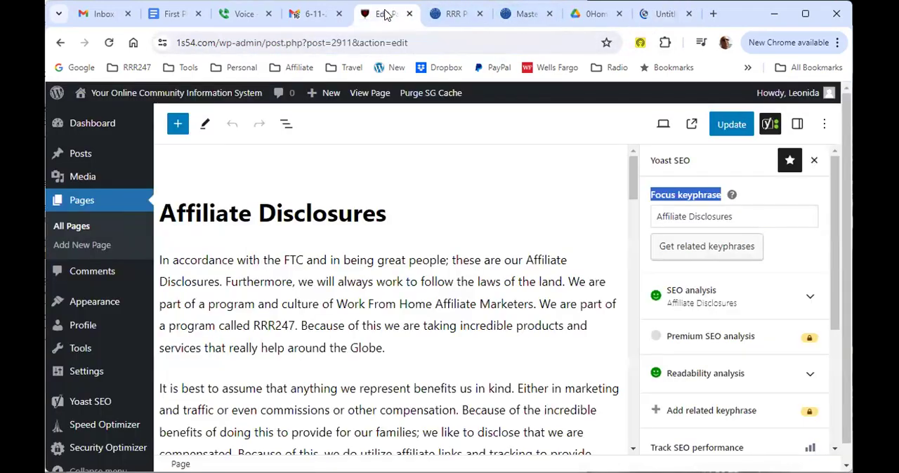
pyautogui.click(752, 213)
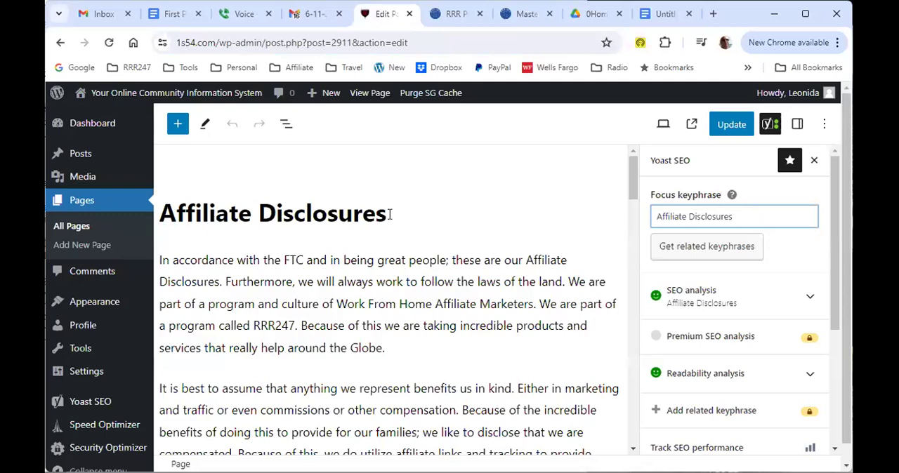
pyautogui.moveTo(388, 215); pyautogui.dragTo(163, 212)
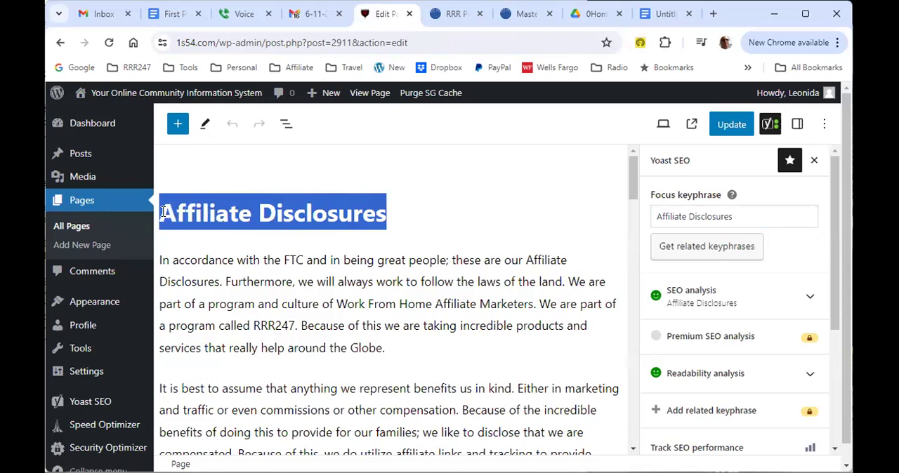
pyautogui.rightClick(261, 216)
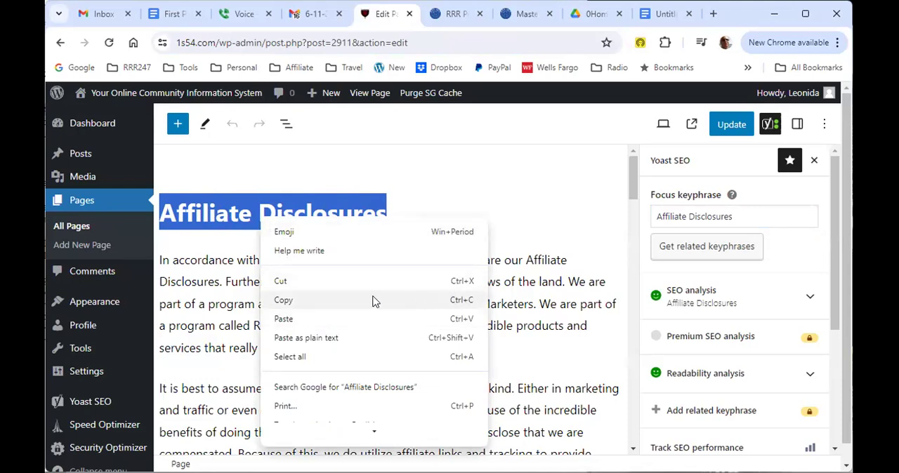
pyautogui.click(298, 302)
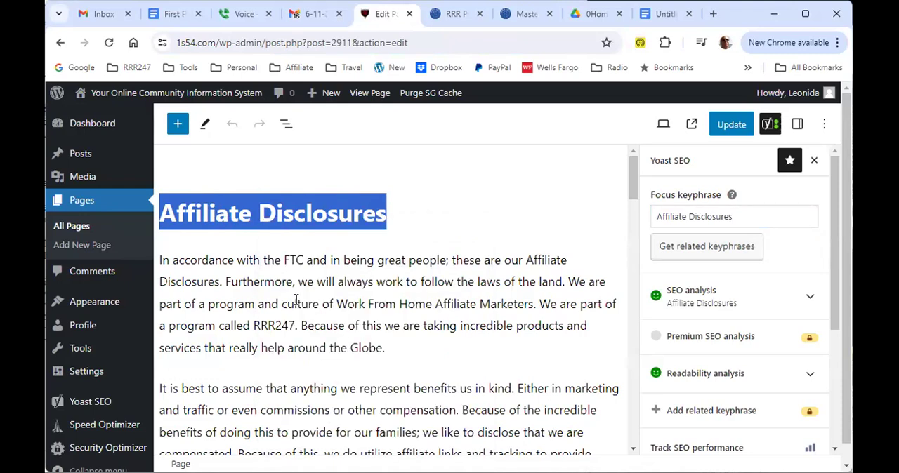
pyautogui.click(654, 14)
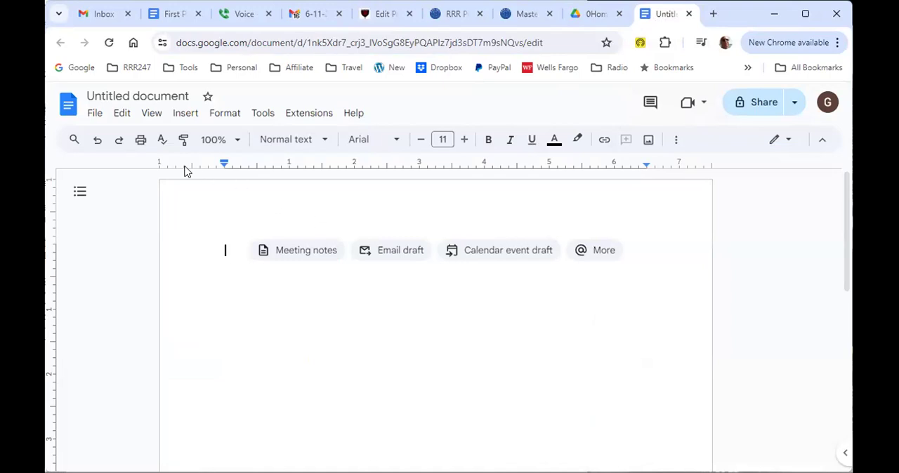
pyautogui.click(123, 116)
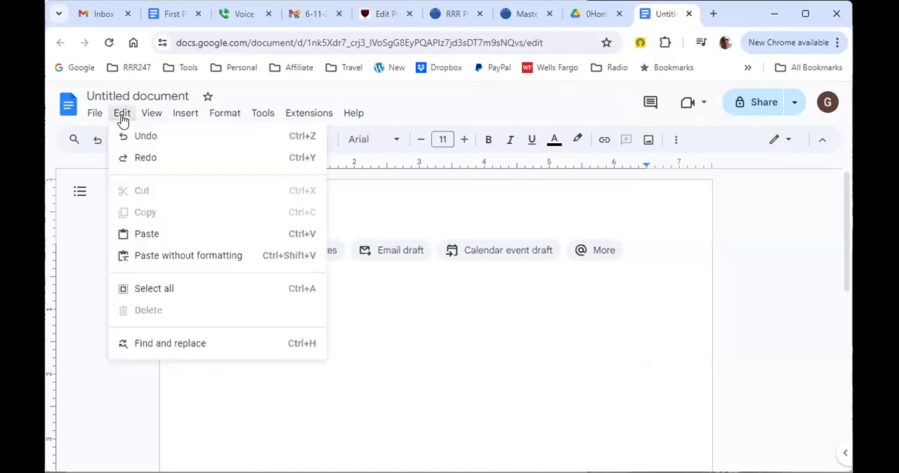
pyautogui.click(176, 257)
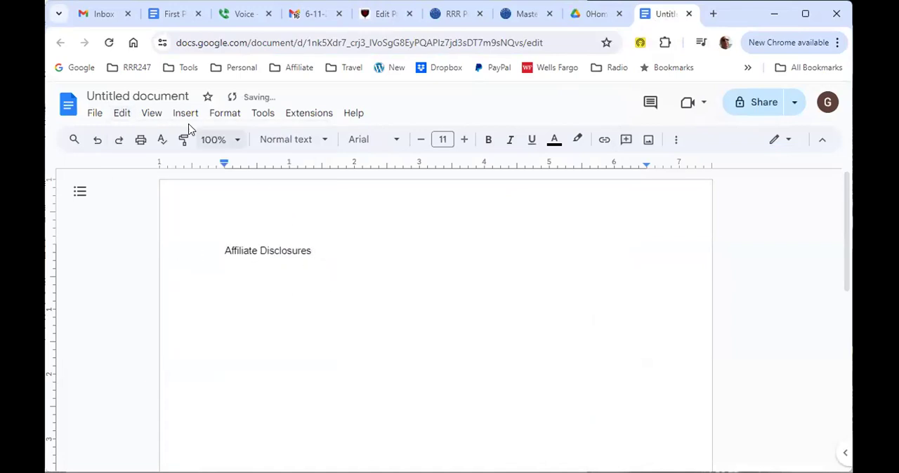
pyautogui.click(161, 95)
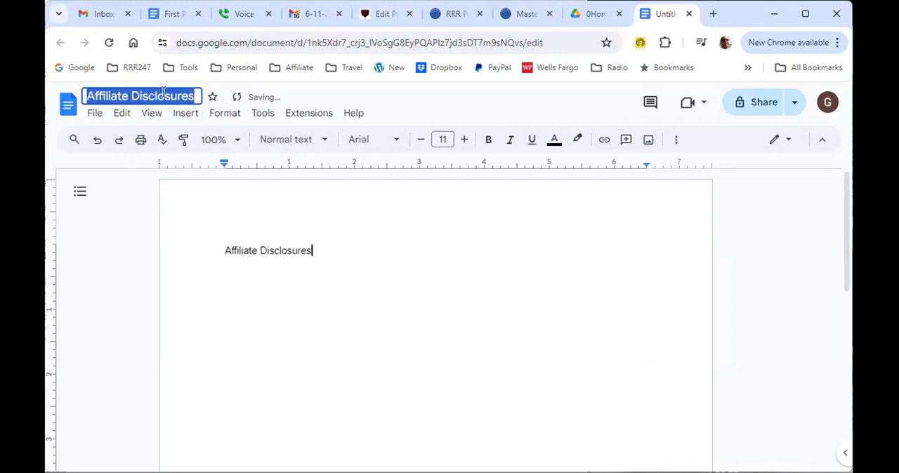
pyautogui.click(349, 253)
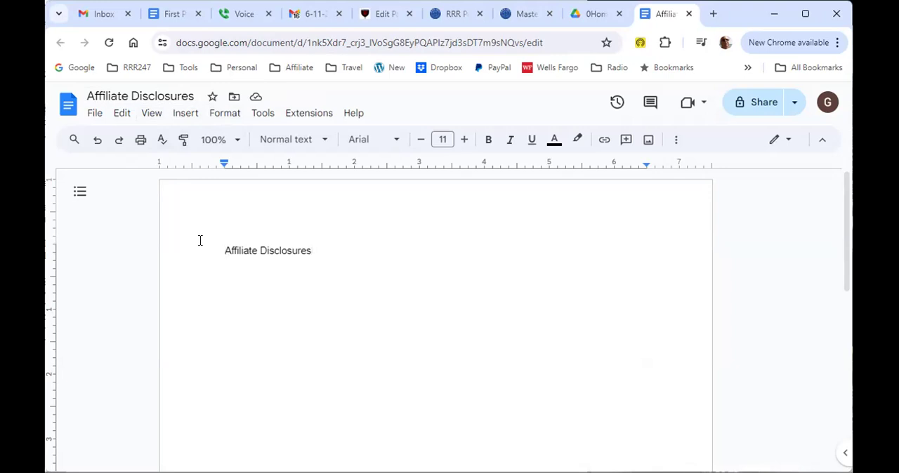
# Step: Insert the label "Title: " in front of Affiliate Disclosures on the document's first line
pyautogui.write('Title')
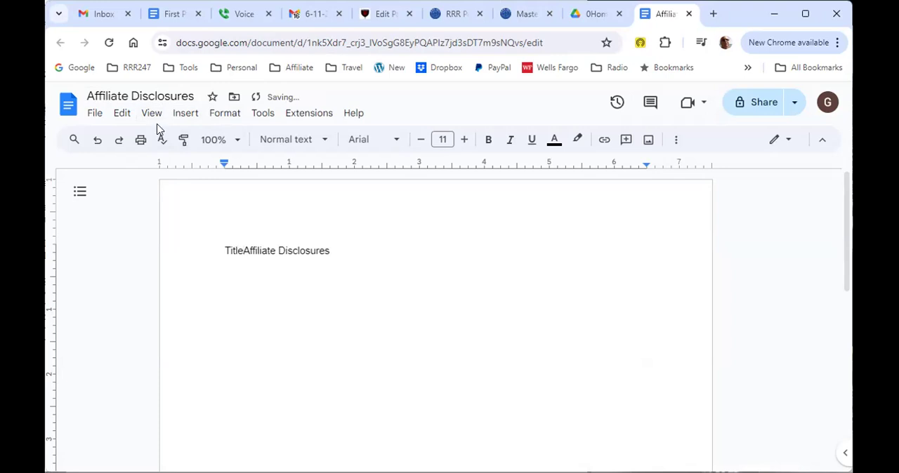
pyautogui.click(133, 97)
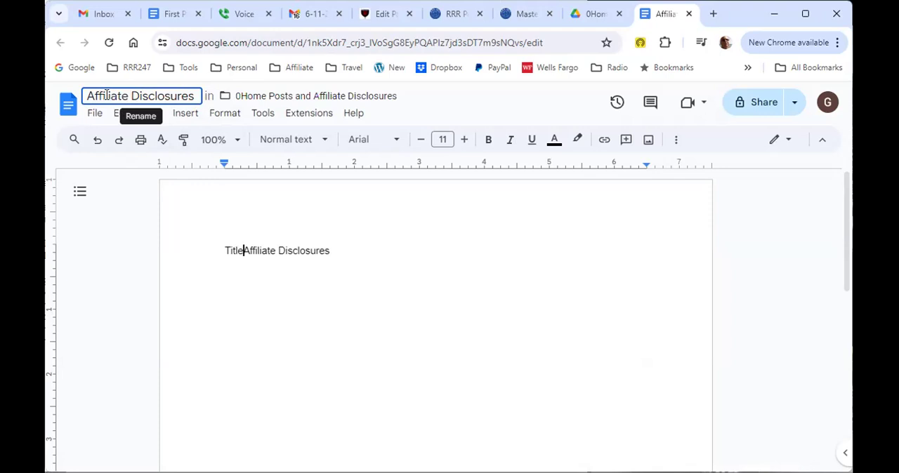
pyautogui.write(':')
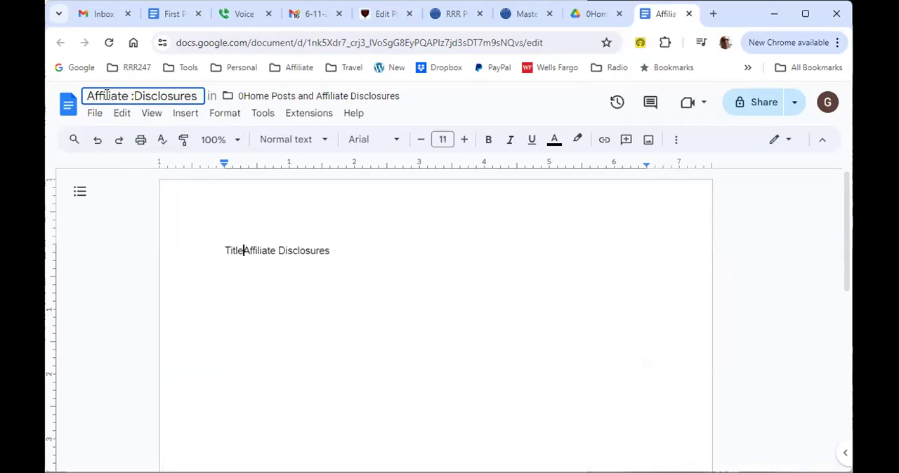
pyautogui.press('BackSpace')
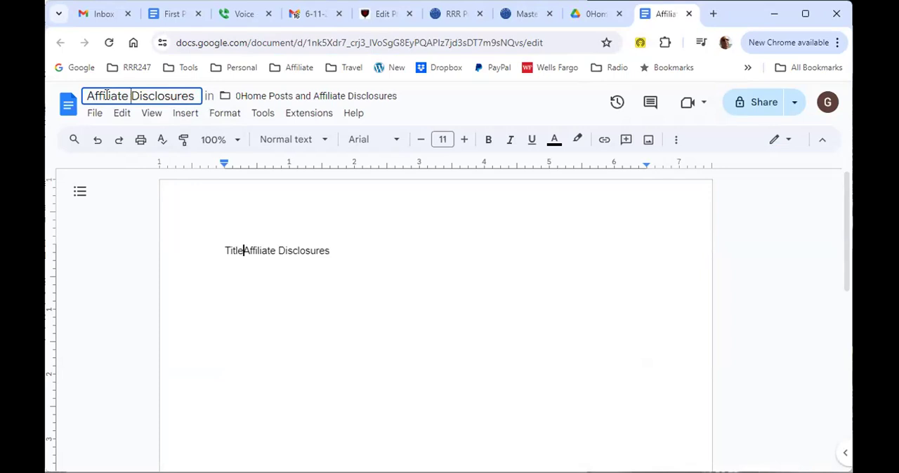
pyautogui.click(244, 249)
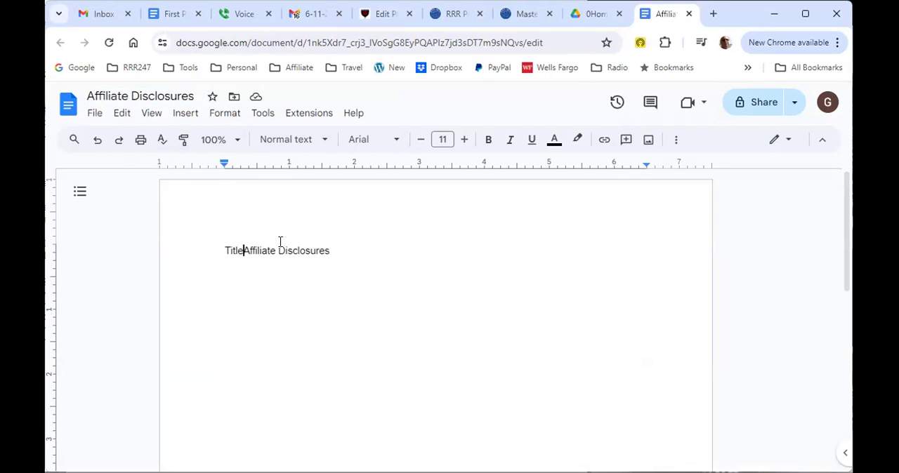
pyautogui.write(':')
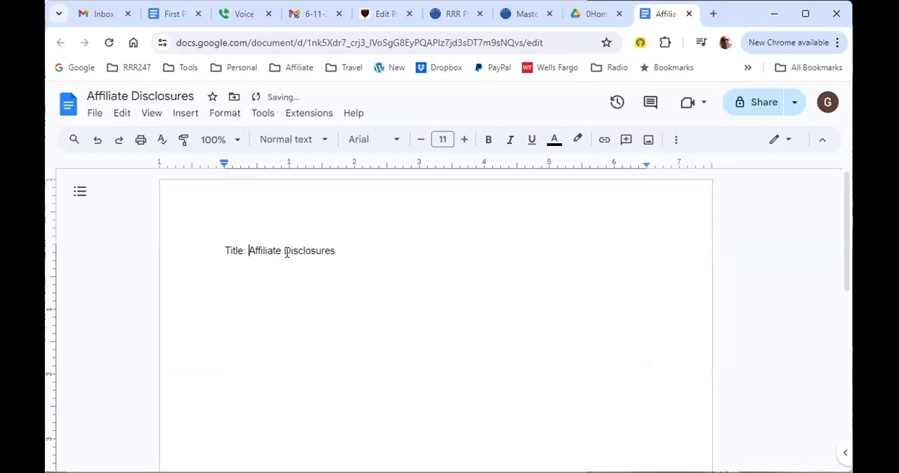
# Step: Add a "Keyphrase:" line below the title and fill it with the page's Yoast focus keyphrase, Affiliate Disclosures
pyautogui.click(347, 249)
pyautogui.press('Return')
pyautogui.write('Keyphrase:')
pyautogui.click(377, 21)
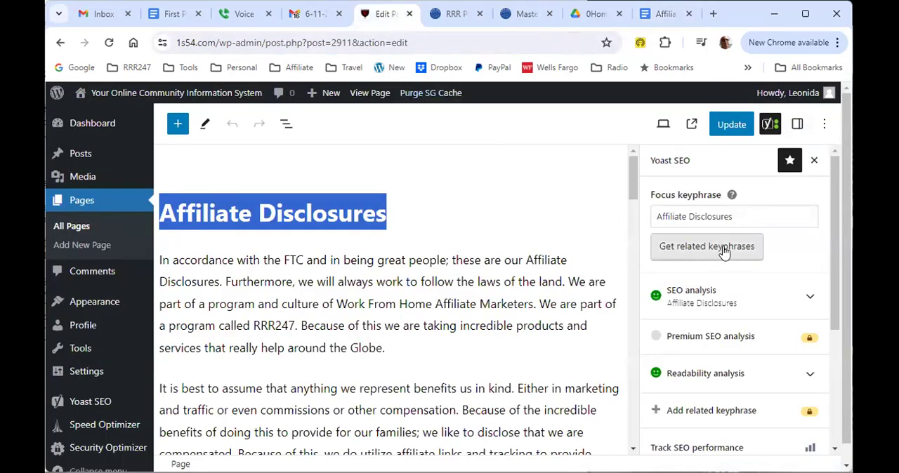
pyautogui.click(761, 222)
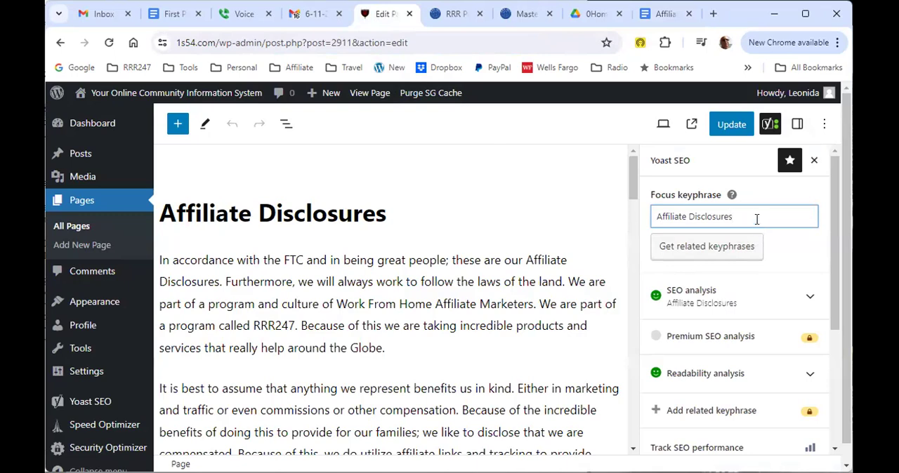
pyautogui.tripleClick(756, 219)
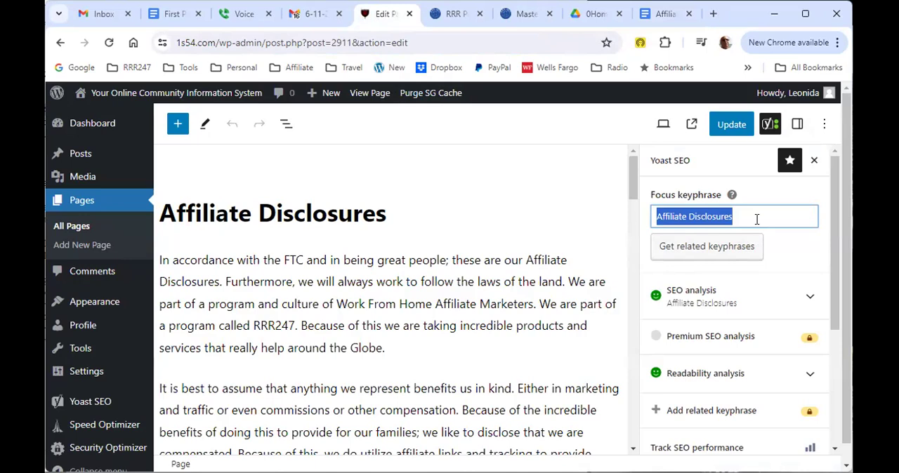
pyautogui.click(660, 15)
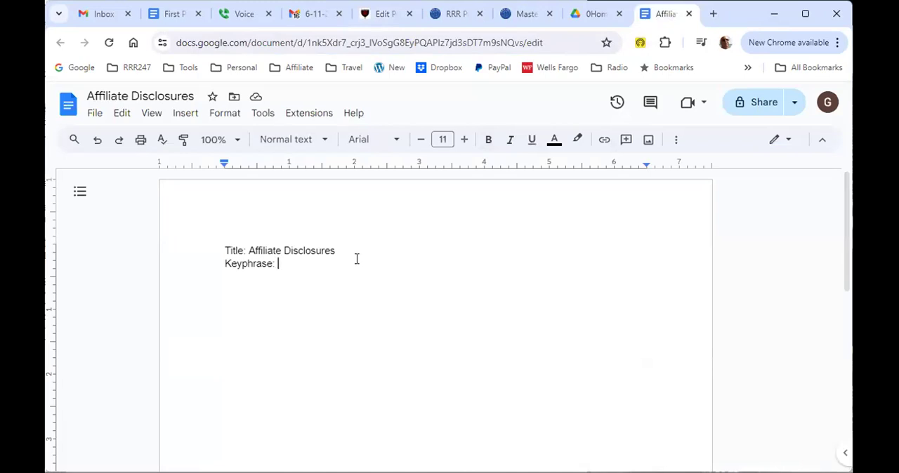
pyautogui.hotkey('ctrl', 'v')
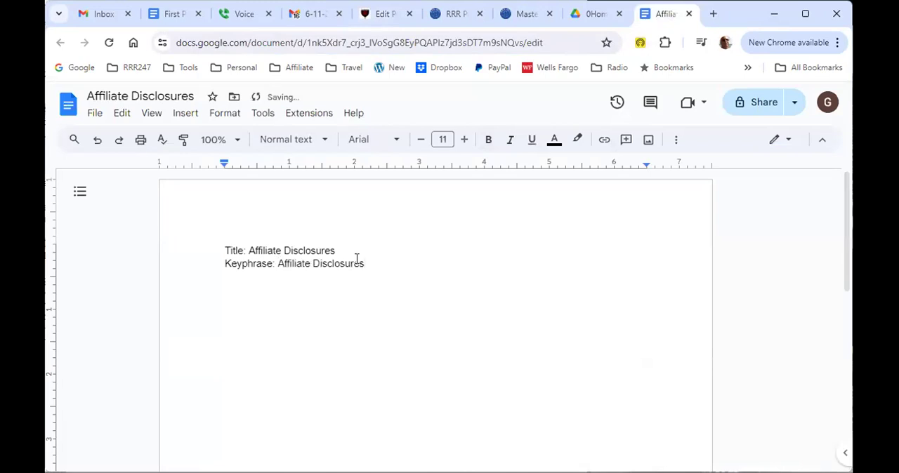
# Step: Add a "Slug:" line below the keyphrase and fill it with the WordPress page's Yoast slug, affiliate-disclosures
pyautogui.press('Return')
pyautogui.write('Slug:')
pyautogui.click(396, 19)
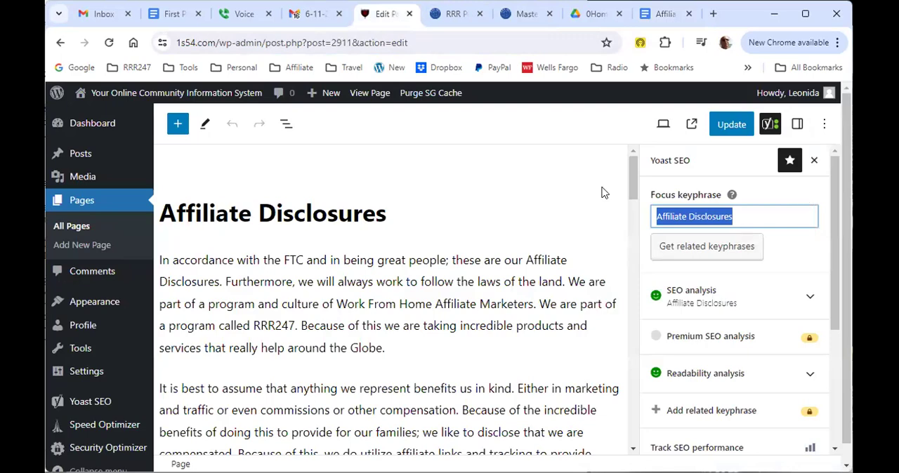
pyautogui.moveTo(632, 183); pyautogui.dragTo(653, 400)
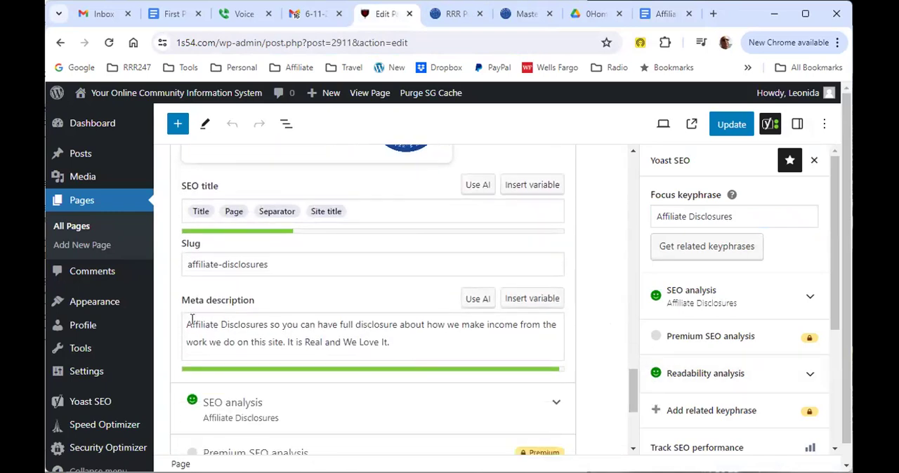
pyautogui.click(283, 259)
pyautogui.hotkey('ctrl', 'a')
pyautogui.hotkey('ctrl', 'c')
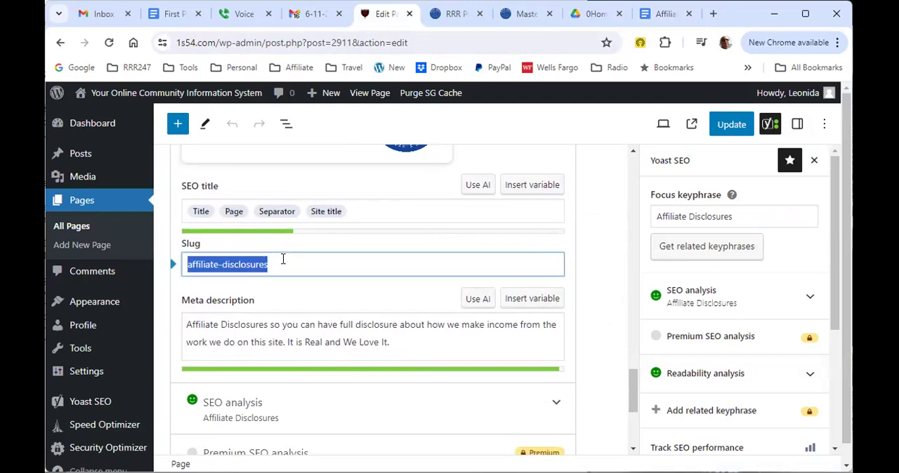
pyautogui.click(661, 25)
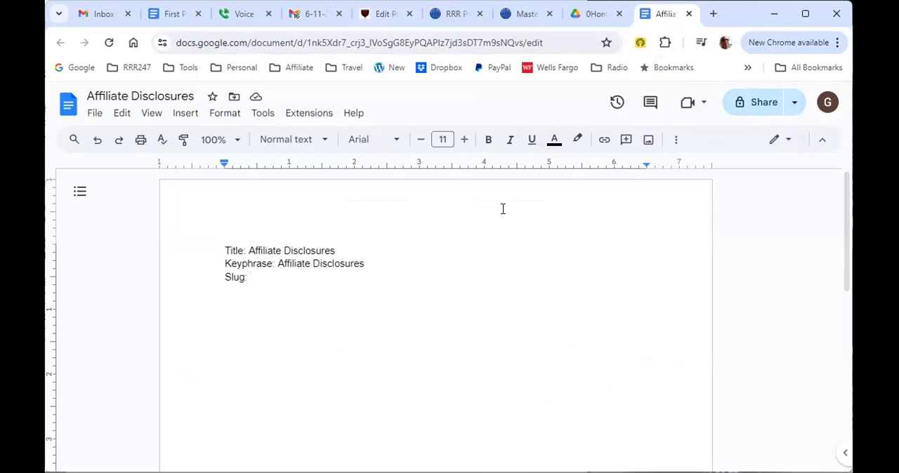
pyautogui.hotkey('ctrl', 'v')
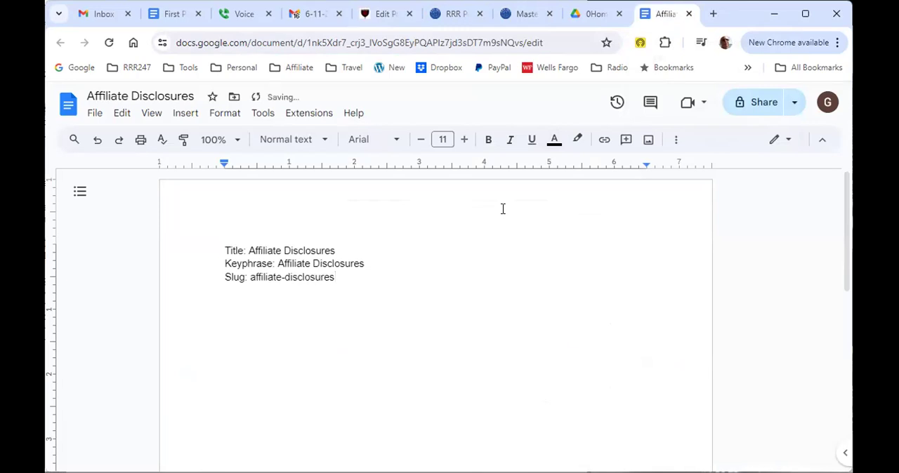
# Step: Add a "Meta:" line below the slug and copy the page's full Yoast meta description onto the line beneath it
pyautogui.press('Return')
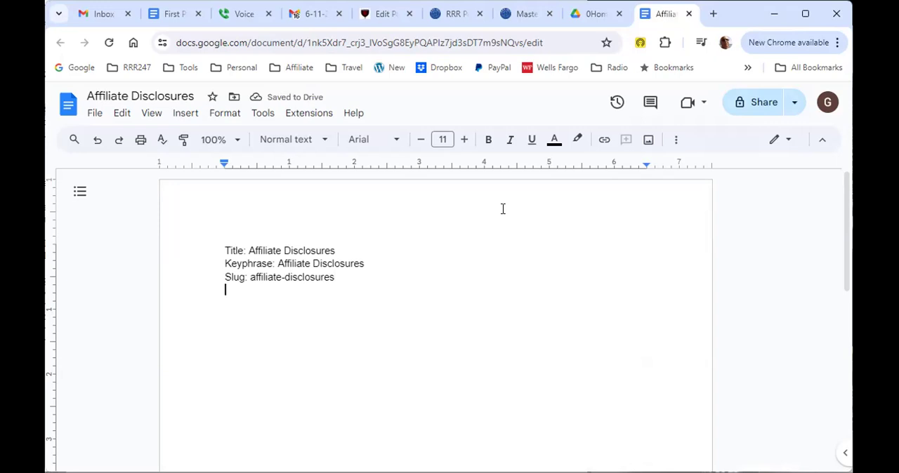
pyautogui.write('Meta:')
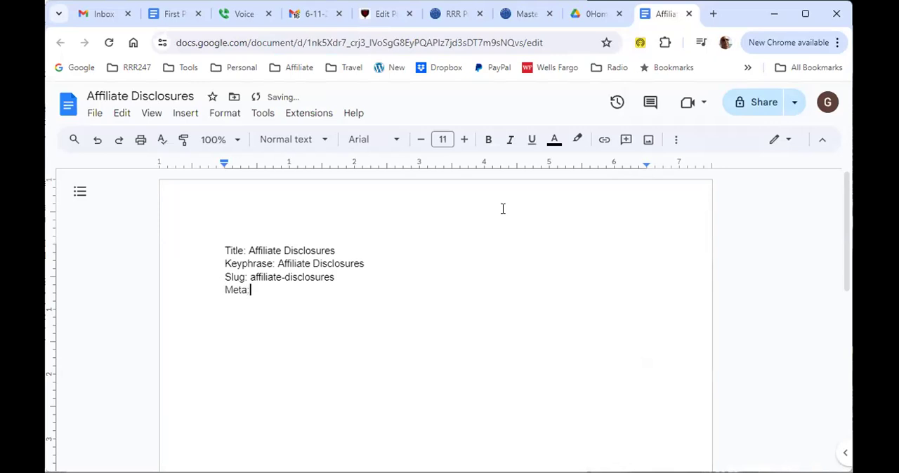
pyautogui.press('Return')
pyautogui.click(375, 16)
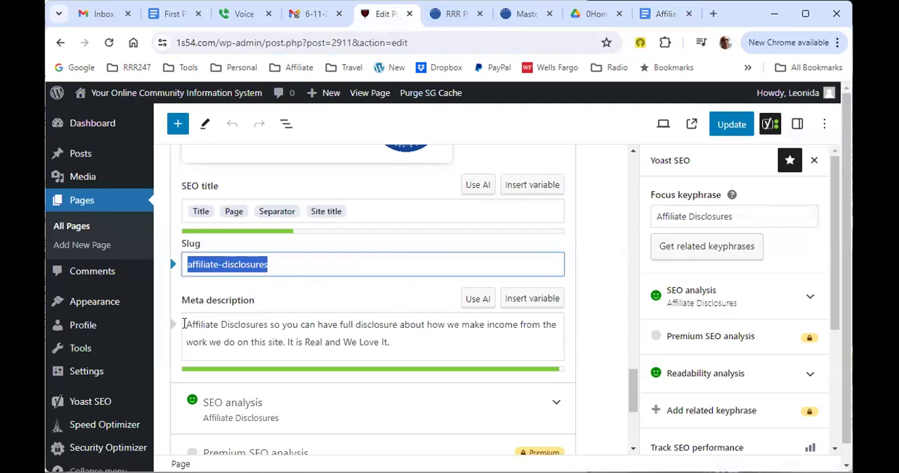
pyautogui.moveTo(186, 324); pyautogui.dragTo(240, 324)
pyautogui.click(240, 324)
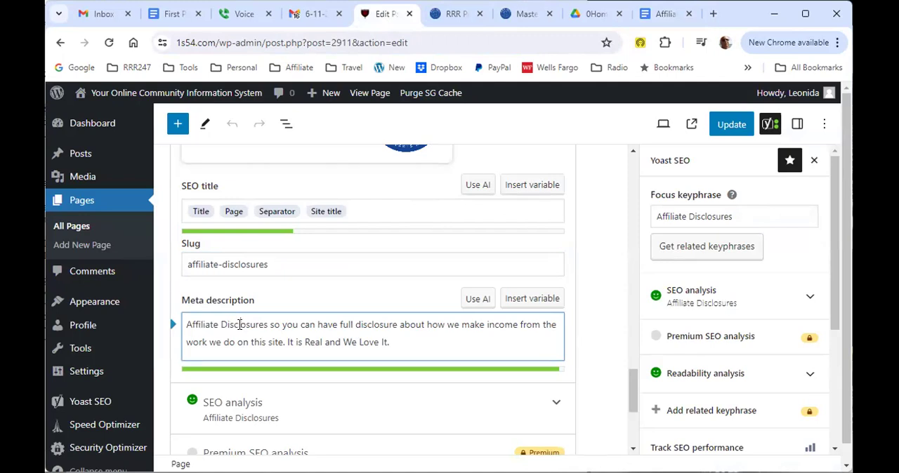
pyautogui.moveTo(186, 324); pyautogui.dragTo(278, 328)
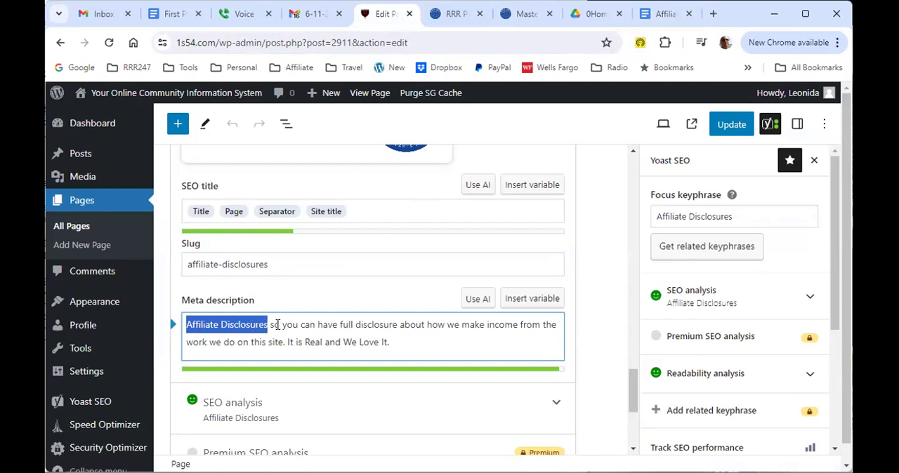
pyautogui.click(423, 340)
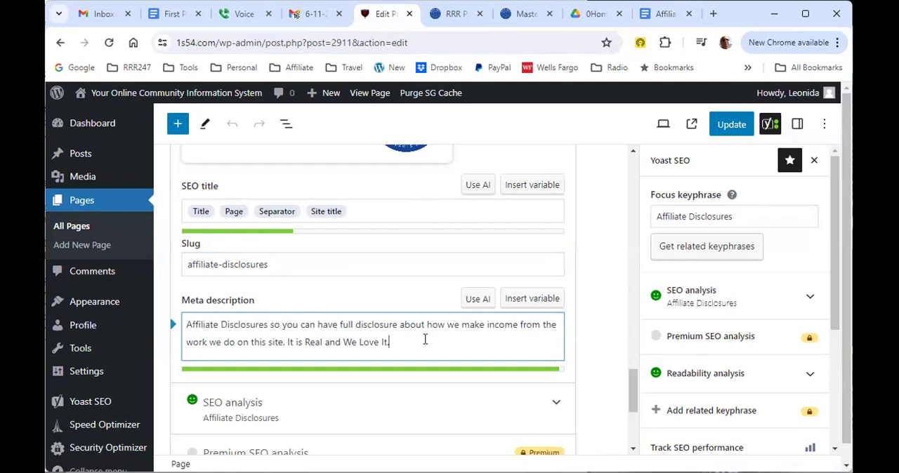
pyautogui.hotkey('ctrl', 'a')
pyautogui.hotkey('ctrl', 'c')
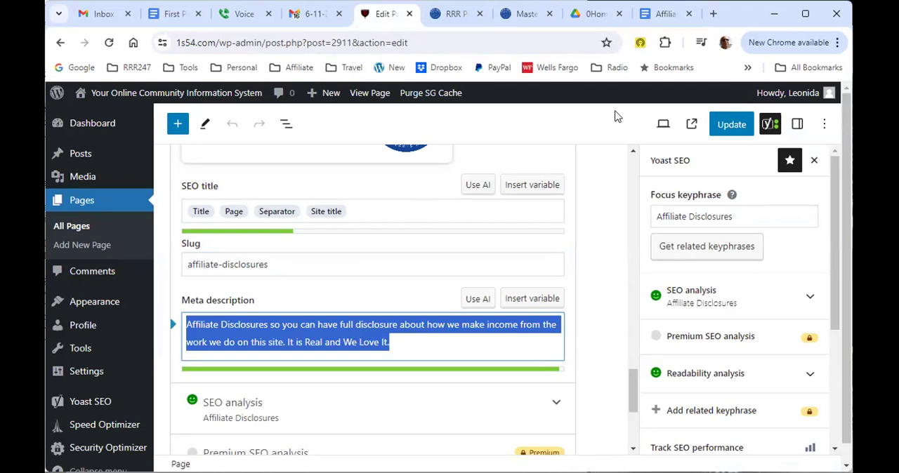
pyautogui.click(657, 17)
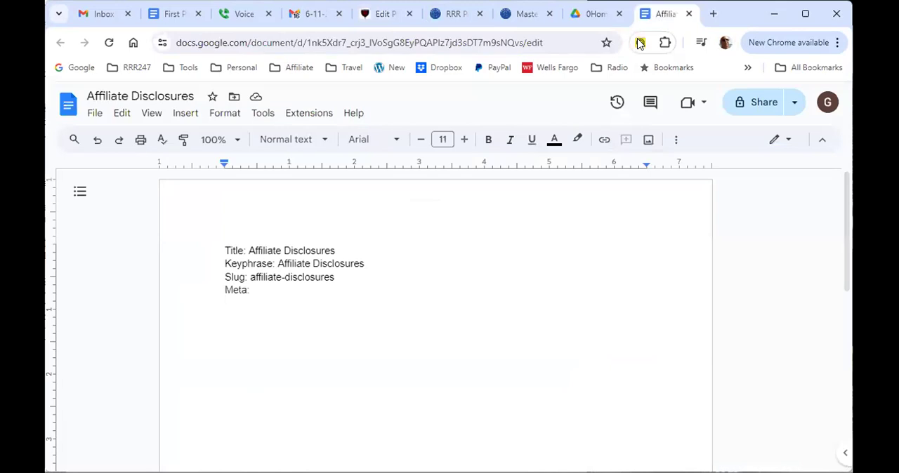
pyautogui.hotkey('ctrl', 'v')
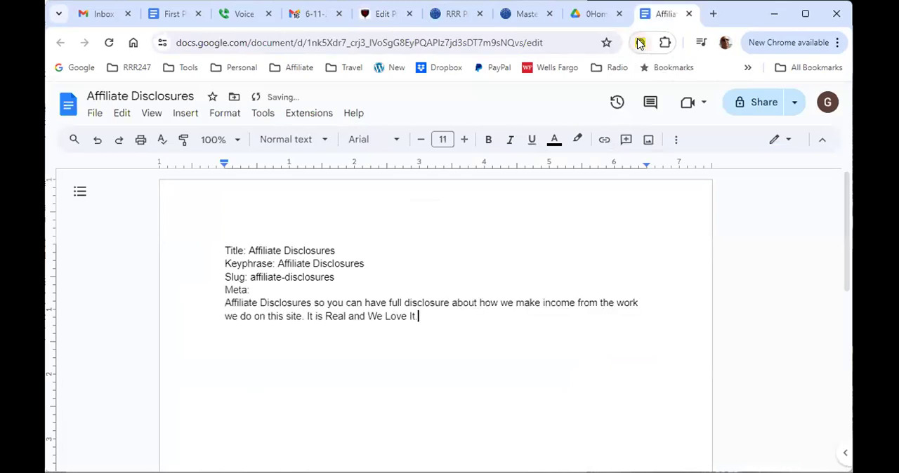
# Step: Add a "Content:" label below the meta description and start a new line beneath it
pyautogui.press('Return')
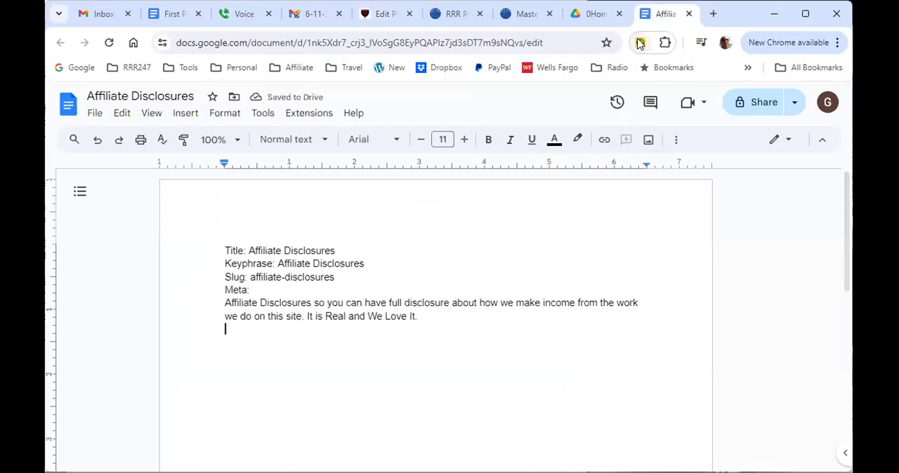
pyautogui.write('Con')
pyautogui.write('nt')
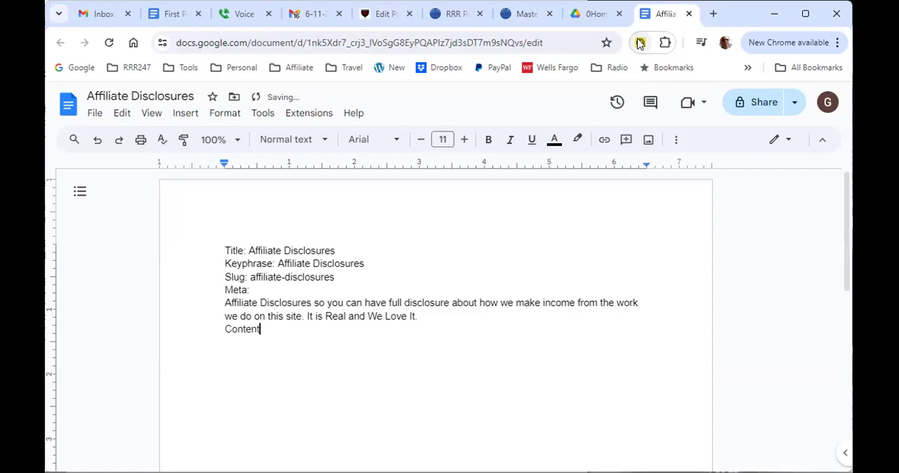
pyautogui.write(':')
pyautogui.press('Return')
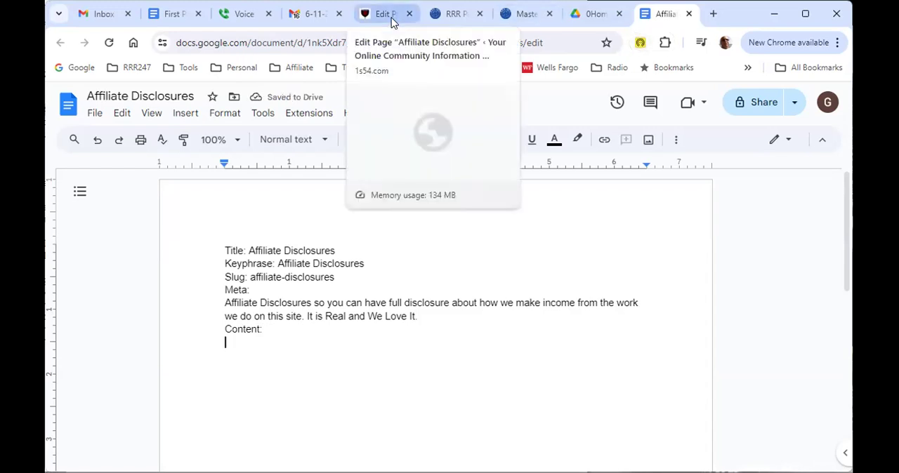
# Step: Show the WordPress page in the code editor, copy its entire code under "Content:" in the document, and review the pasted text
pyautogui.click(389, 16)
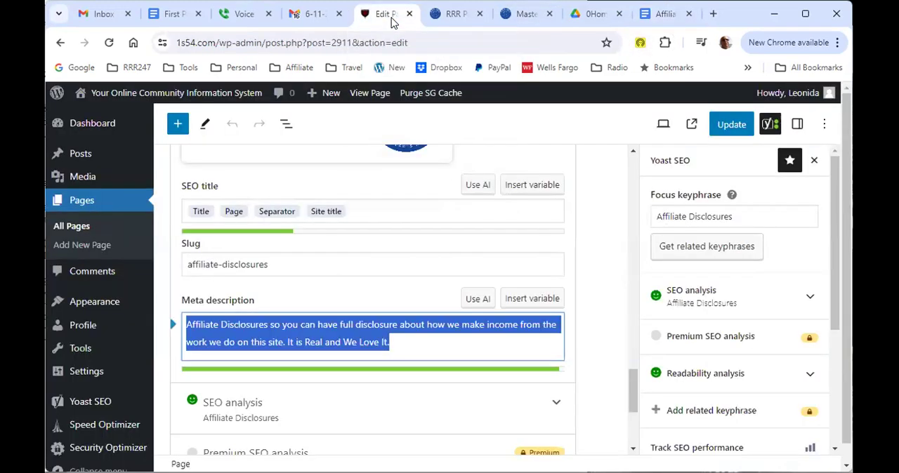
pyautogui.click(827, 125)
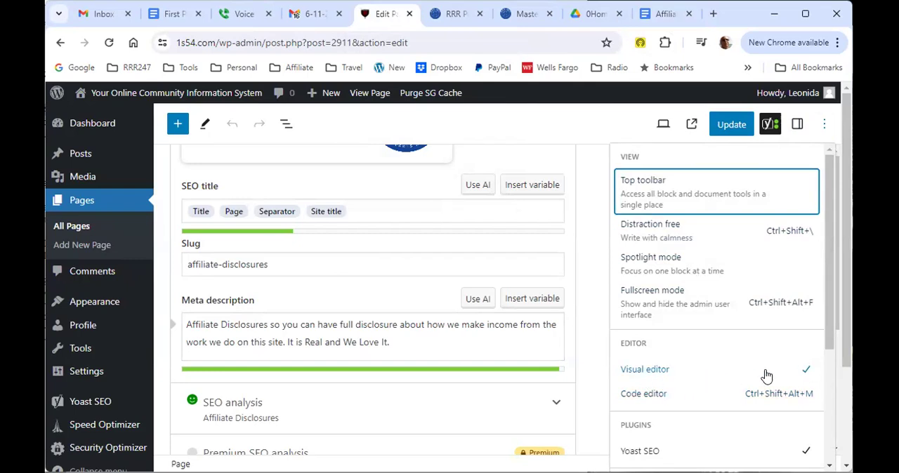
pyautogui.click(648, 395)
pyautogui.click(333, 296)
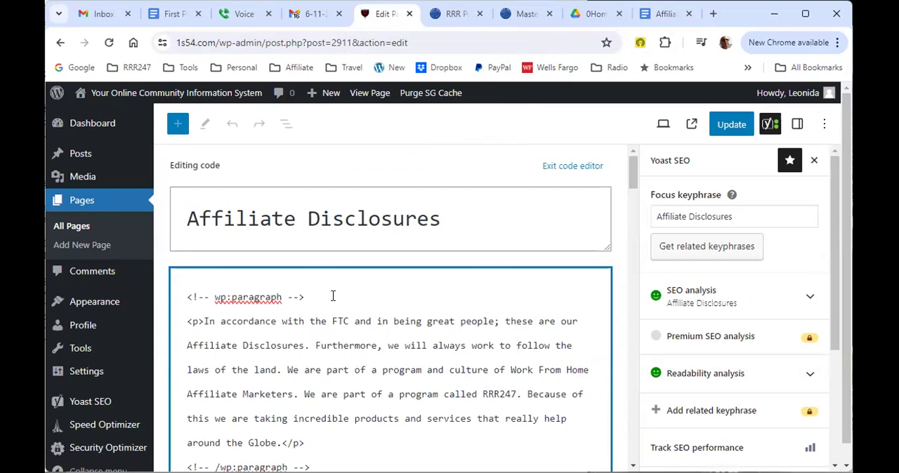
pyautogui.hotkey('ctrl', 'a')
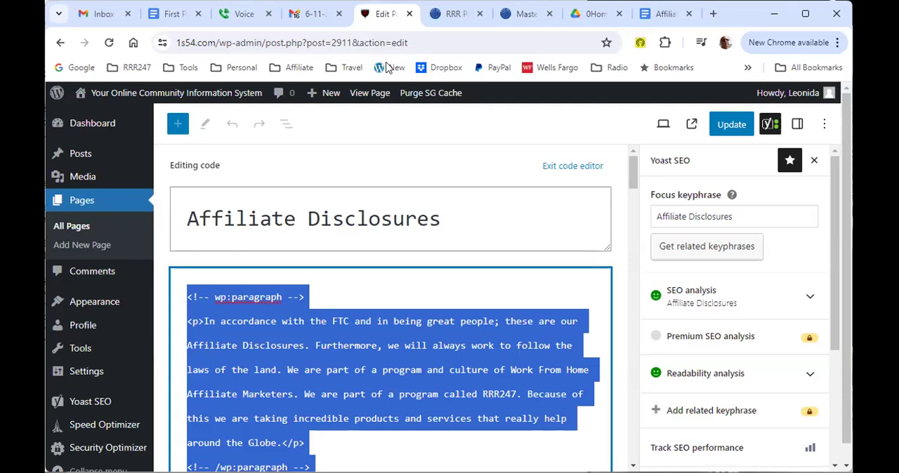
pyautogui.click(662, 16)
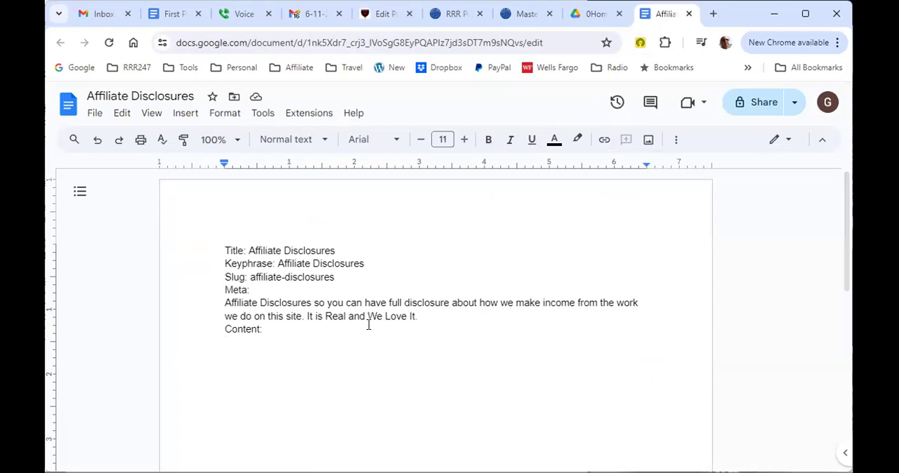
pyautogui.hotkey('ctrl', 'v')
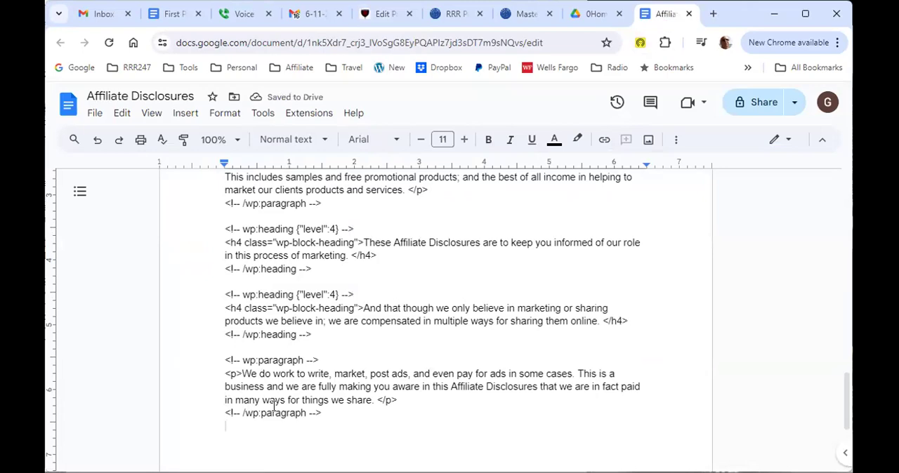
pyautogui.scroll(10, 382, 345)
pyautogui.scroll(10, 399, 325)
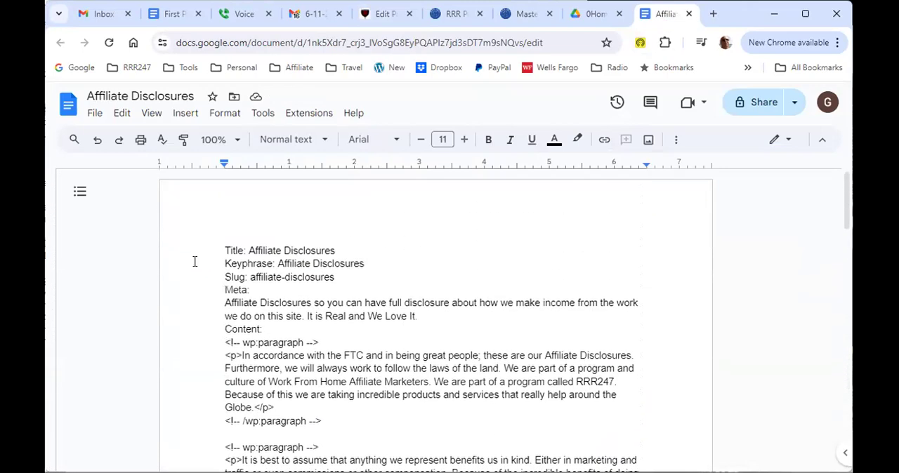
pyautogui.scroll(-5, 395, 329)
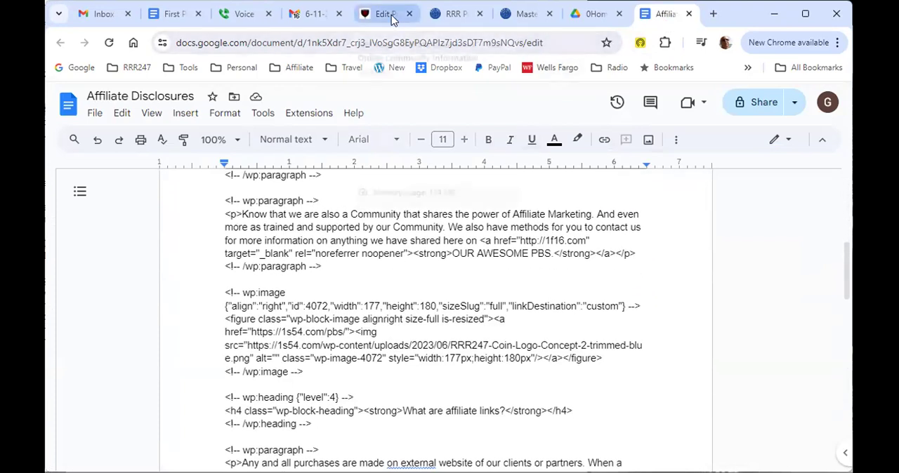
# Step: Return the WordPress page to the visual editor and view the published Affiliate Disclosures page
pyautogui.click(391, 16)
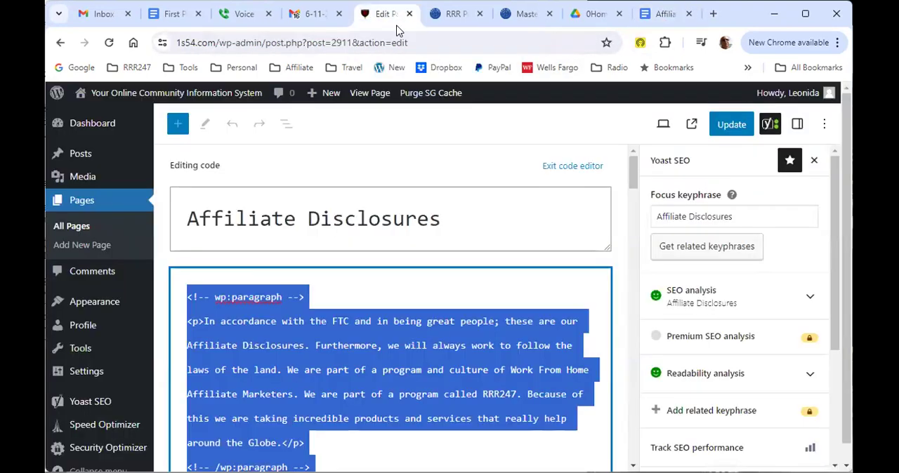
pyautogui.click(566, 168)
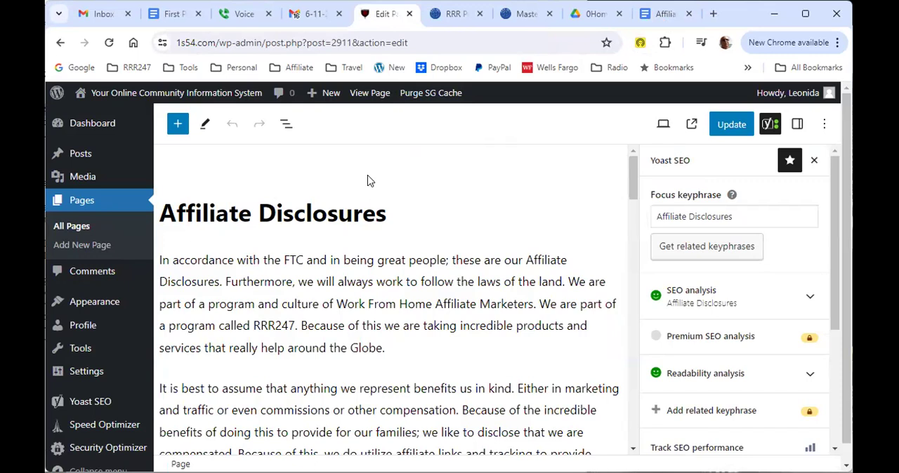
pyautogui.click(371, 93)
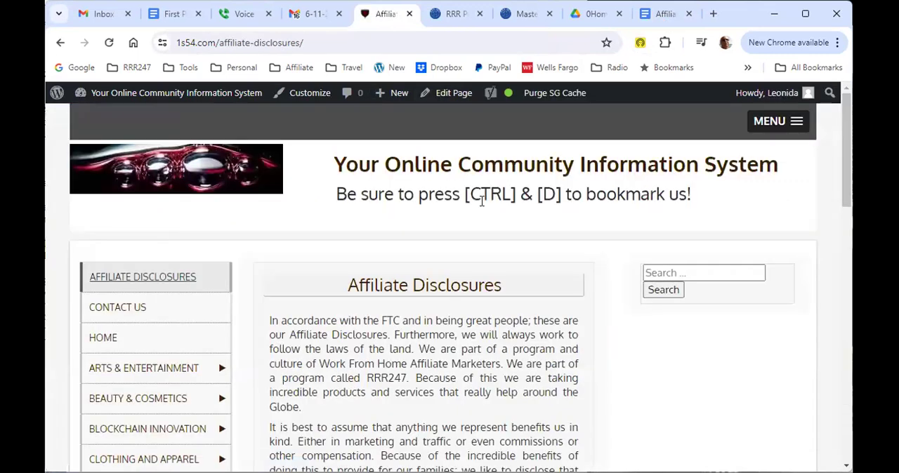
pyautogui.scroll(-3, 512, 249)
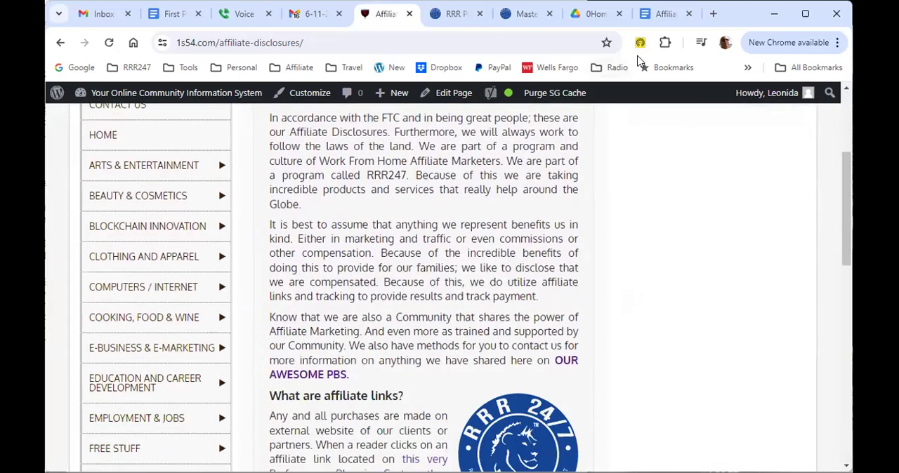
# Step: Close the Affiliate Disclosures document and check the 1s54.com folder and its 0Home Posts and Affiliate Disclosures subfolder in Google Drive
pyautogui.click(666, 15)
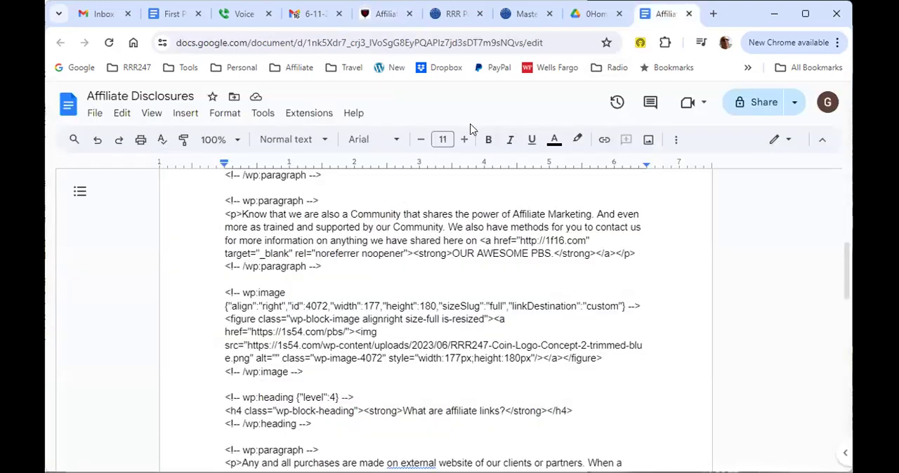
pyautogui.click(688, 14)
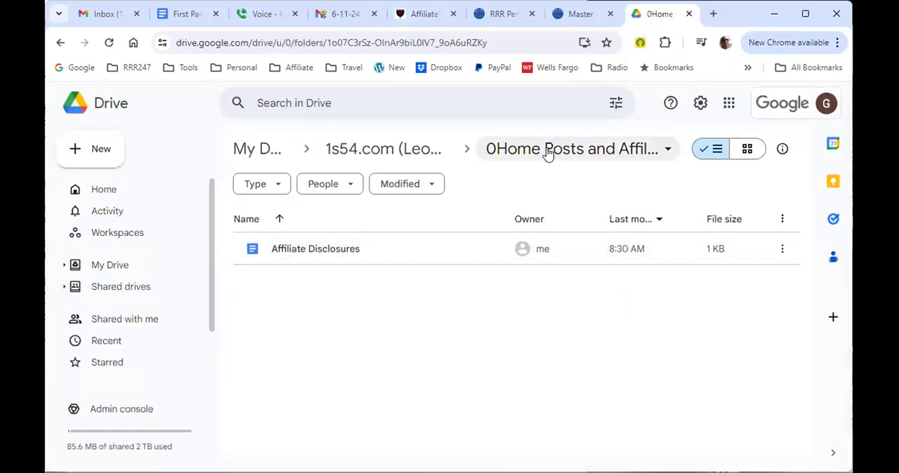
pyautogui.click(372, 144)
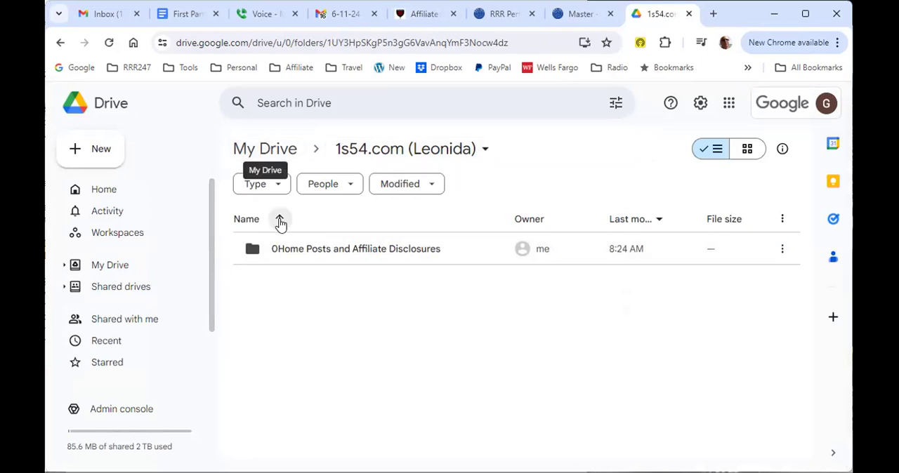
pyautogui.click(318, 248)
pyautogui.doubleClick(318, 249)
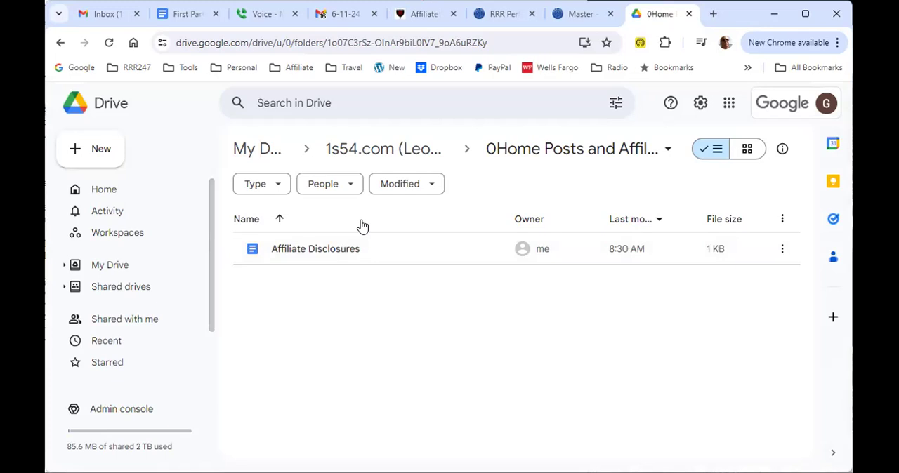
# Step: Create a folder named "Arts and Entertainment" inside the 1s54.com folder in Google Drive
pyautogui.click(370, 149)
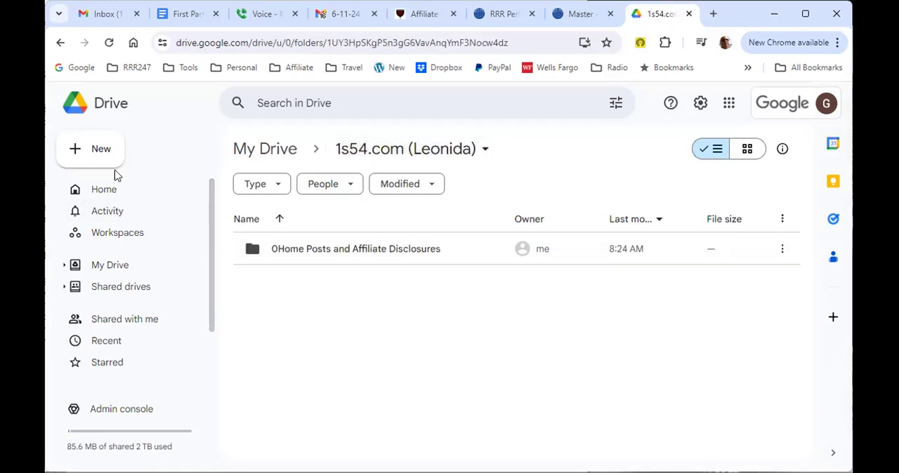
pyautogui.click(100, 149)
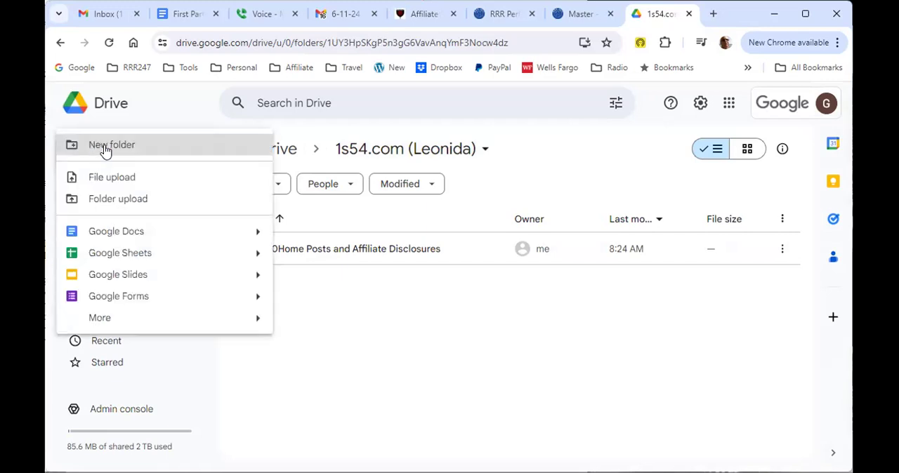
pyautogui.click(109, 146)
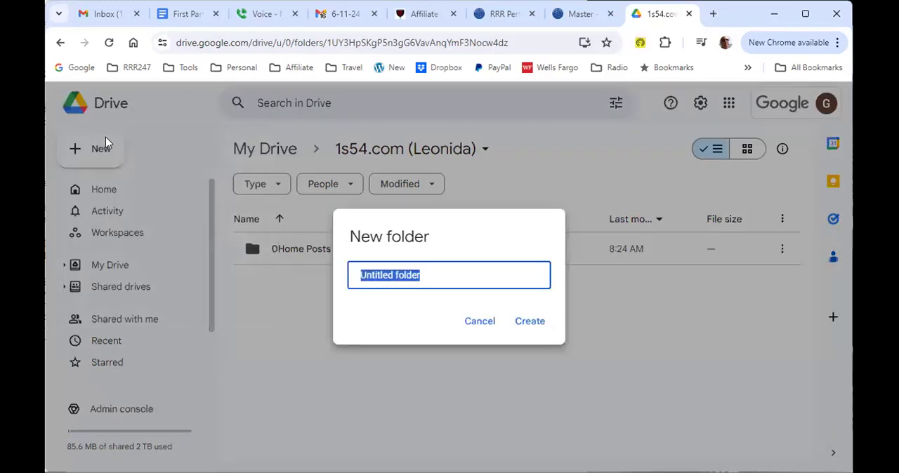
pyautogui.write('Arts and Entertainment')
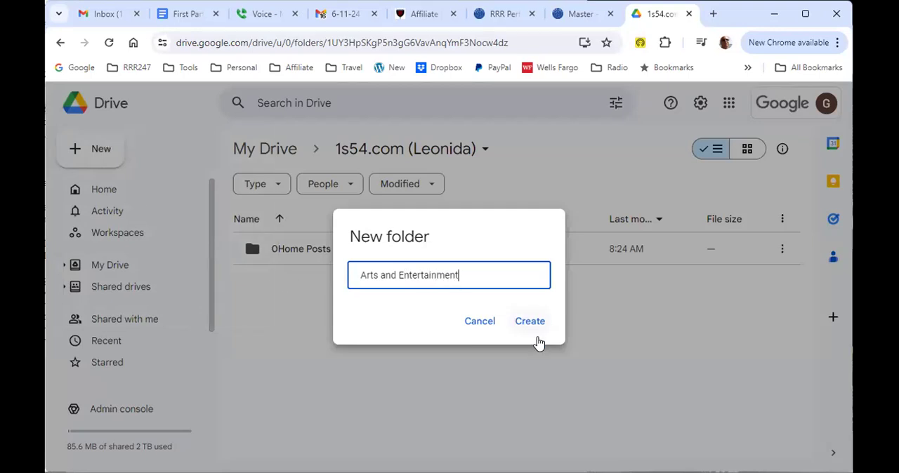
pyautogui.click(531, 325)
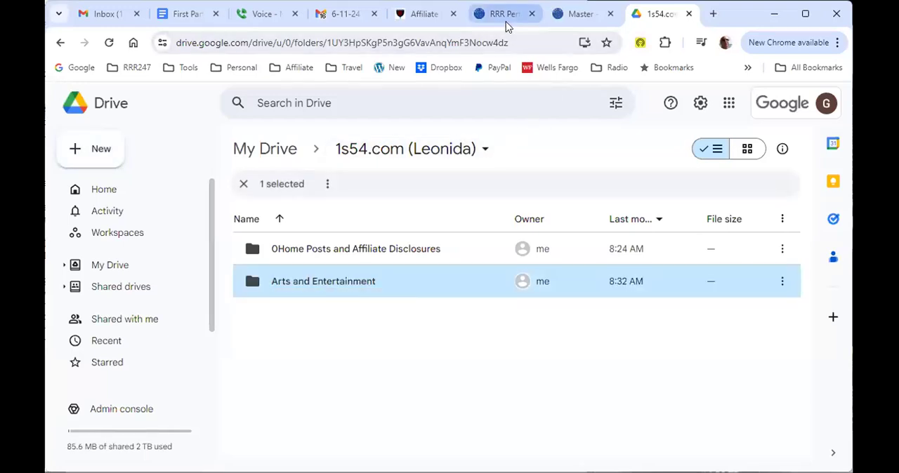
# Step: Look inside the Arts and Entertainment folder and return to the 1s54.com folder
pyautogui.moveTo(505, 21)
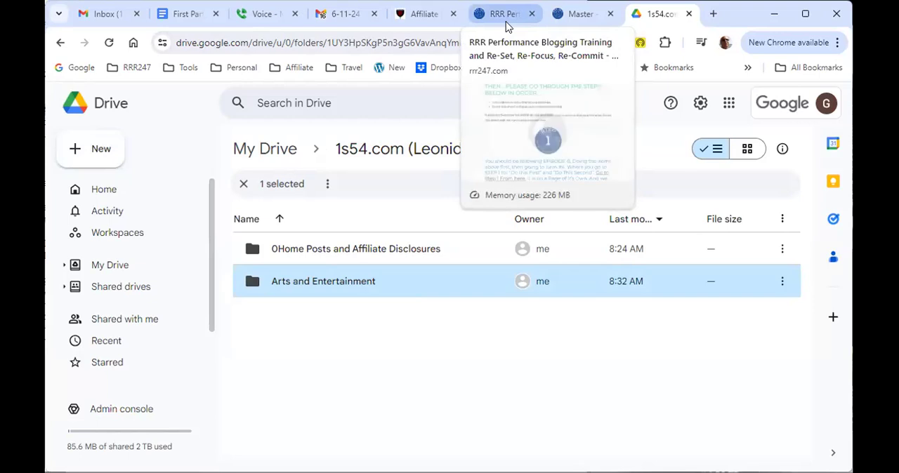
pyautogui.doubleClick(320, 284)
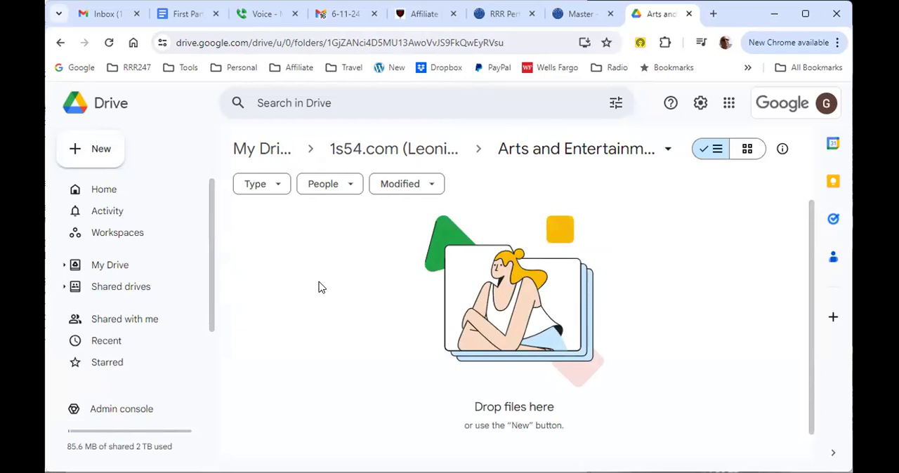
pyautogui.click(392, 154)
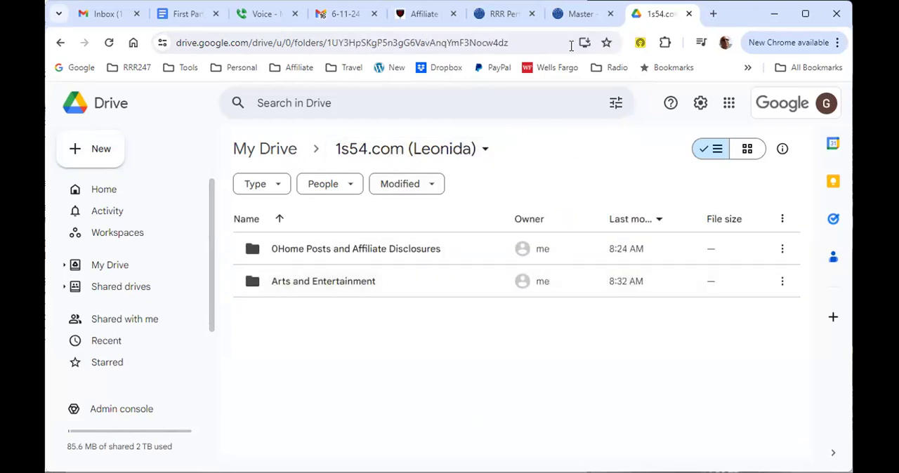
# Step: Switch to the rrr247.com/master page and review the PBS Initial Set Up Part 1 and Part 2 sections
pyautogui.click(578, 14)
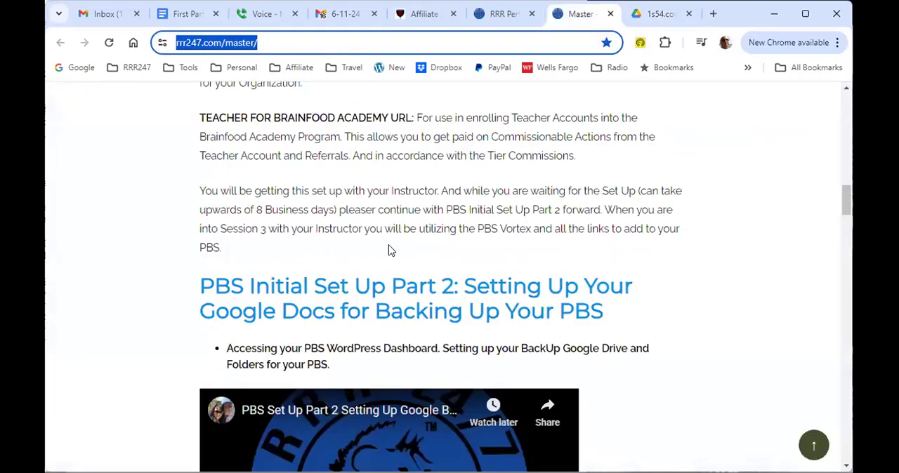
pyautogui.scroll(-4, 391, 251)
pyautogui.scroll(1, 305, 203)
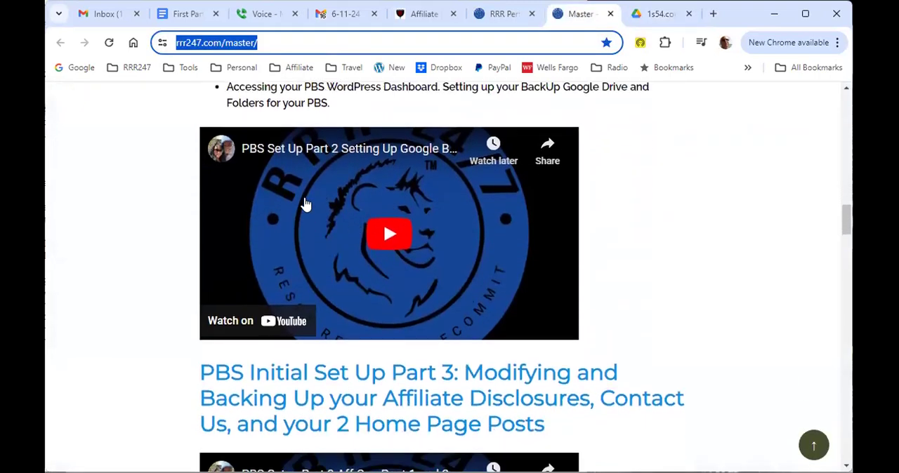
pyautogui.scroll(10, 306, 204)
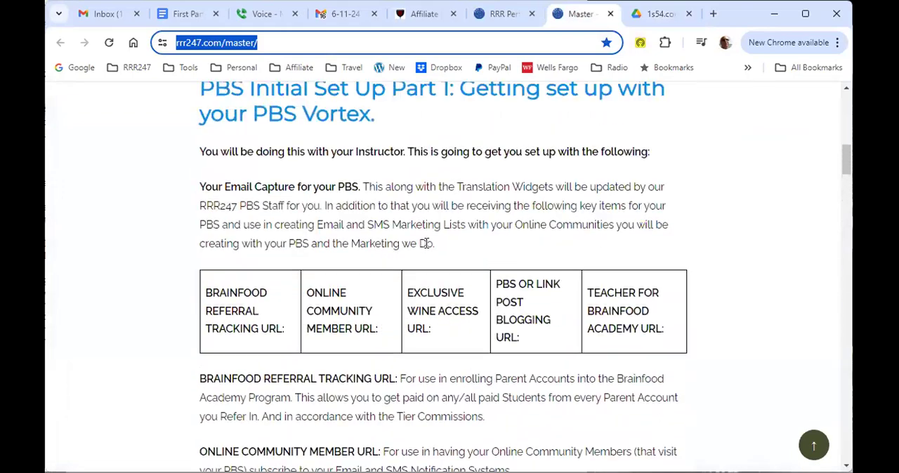
pyautogui.scroll(5, 426, 243)
pyautogui.scroll(-6, 394, 330)
pyautogui.scroll(-10, 448, 330)
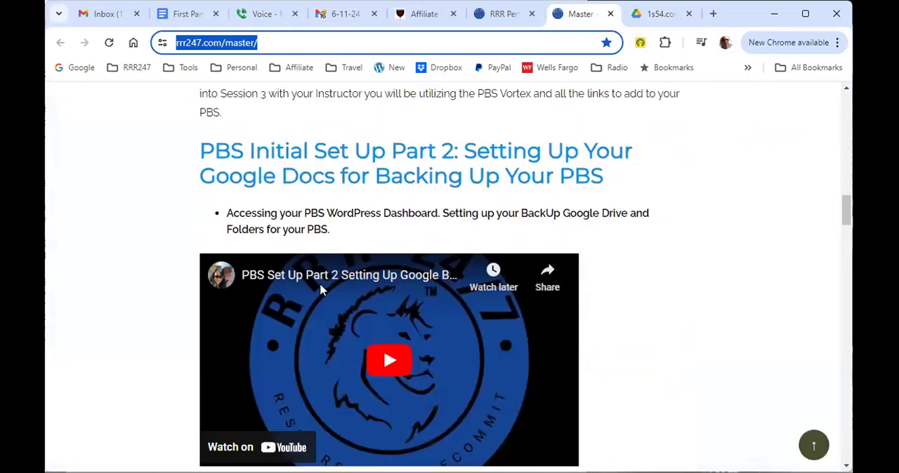
# Step: Play the beginning of the PBS Set Up Part 2 video and pause it
pyautogui.click(391, 359)
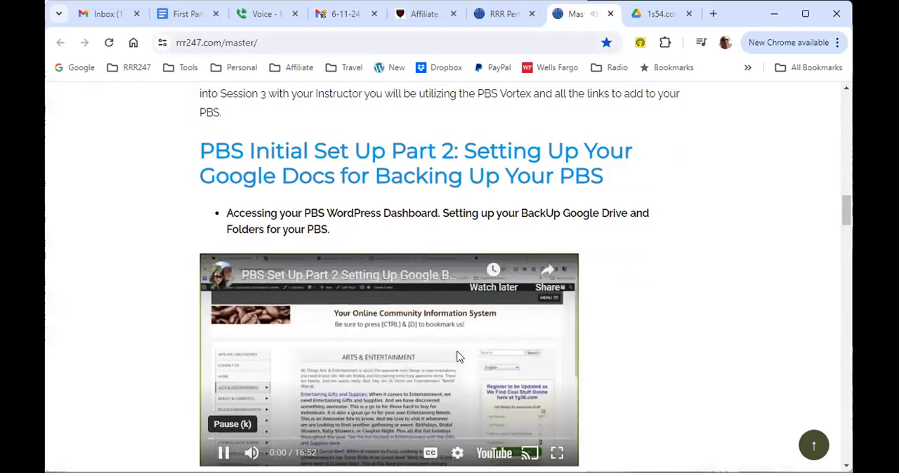
pyautogui.scroll(-2, 457, 357)
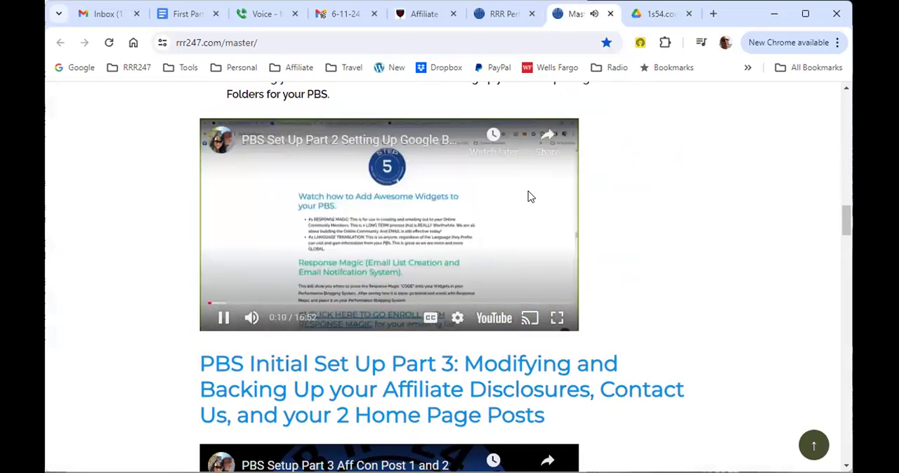
pyautogui.click(441, 232)
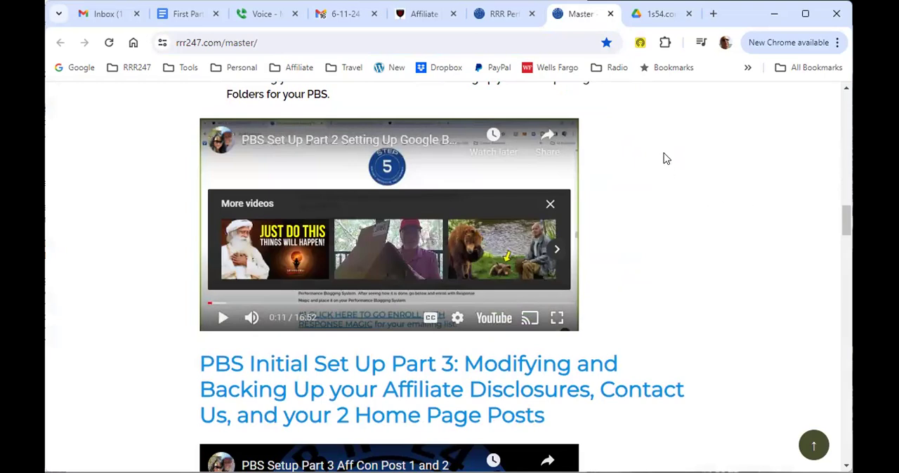
# Step: Change the address of the rrr247.com/rrr page to rrr247.com/translations and load the translations page
pyautogui.click(512, 15)
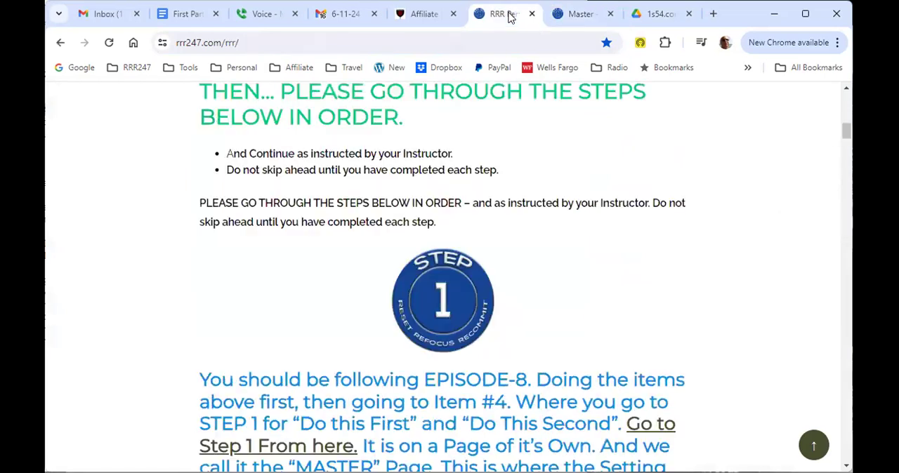
pyautogui.click(245, 42)
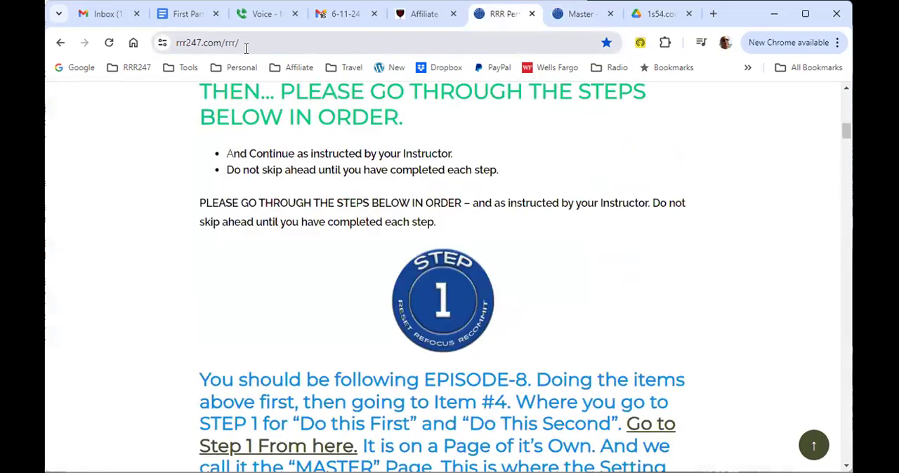
pyautogui.click(280, 41)
pyautogui.click(282, 40)
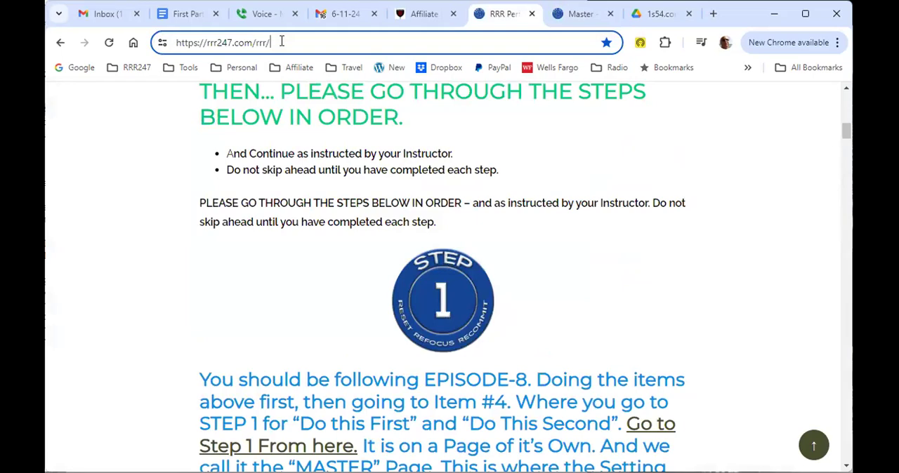
pyautogui.hotkey('shift', 'Left')
pyautogui.hotkey('shift', 'Left')
pyautogui.hotkey('shift', 'Left')
pyautogui.write('translation')
pyautogui.press('Return')
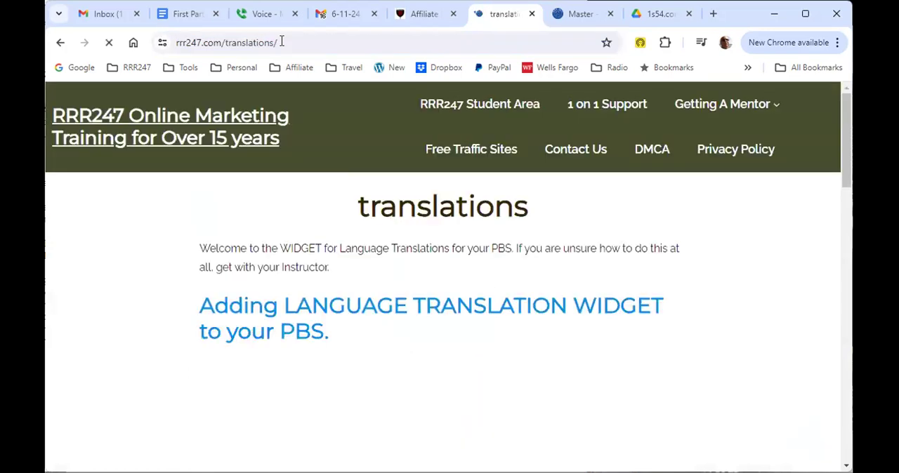
# Step: Open the Google Doc linked for the language translation widget code and select the complete gtranslate code block
pyautogui.scroll(-5, 401, 265)
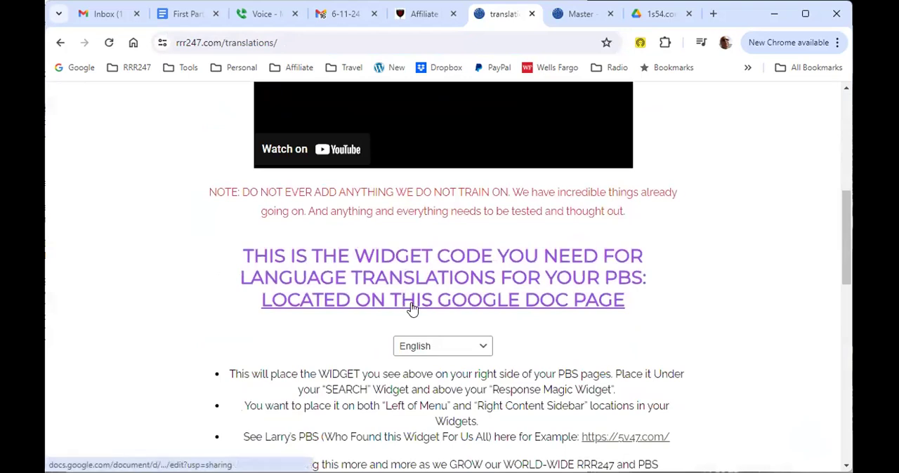
pyautogui.click(415, 307)
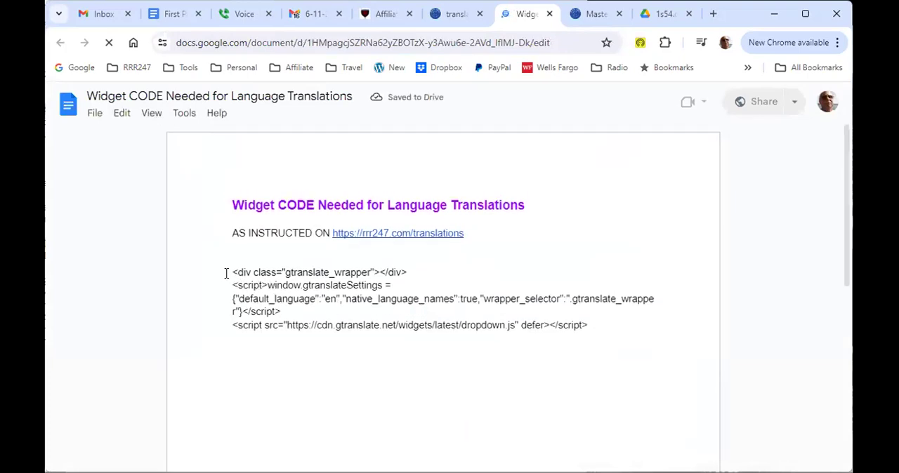
pyautogui.moveTo(228, 272); pyautogui.dragTo(589, 324)
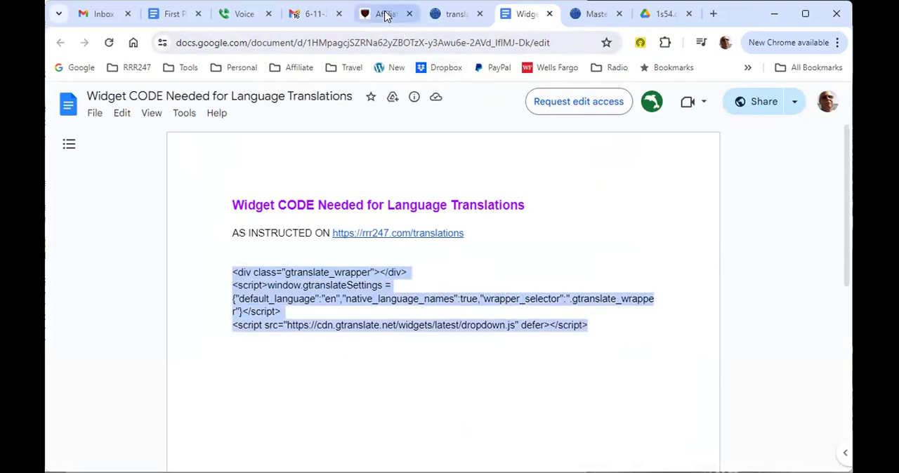
# Step: Go to the widget settings of the 1s54.com site and add a Custom HTML block below Search in the Left of Menu area
pyautogui.click(385, 15)
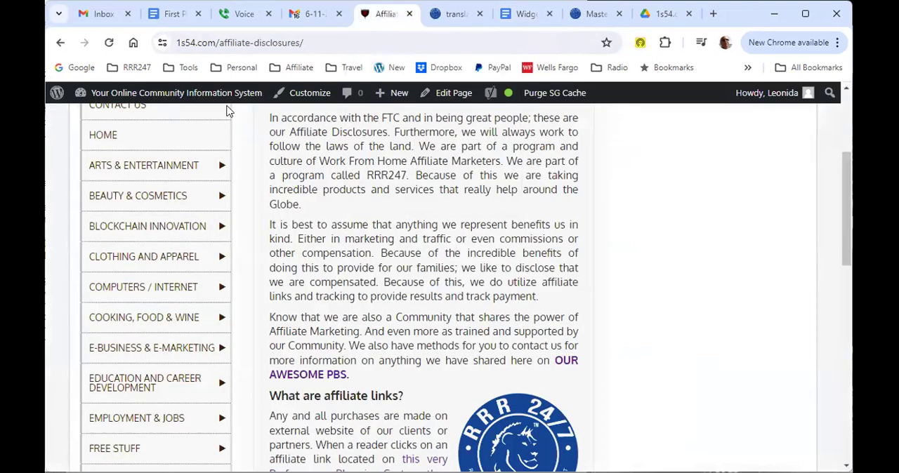
pyautogui.moveTo(144, 92)
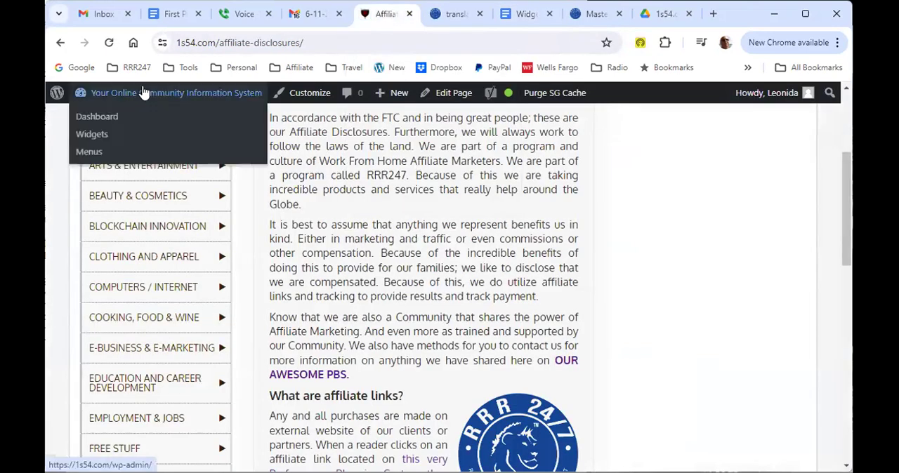
pyautogui.click(92, 134)
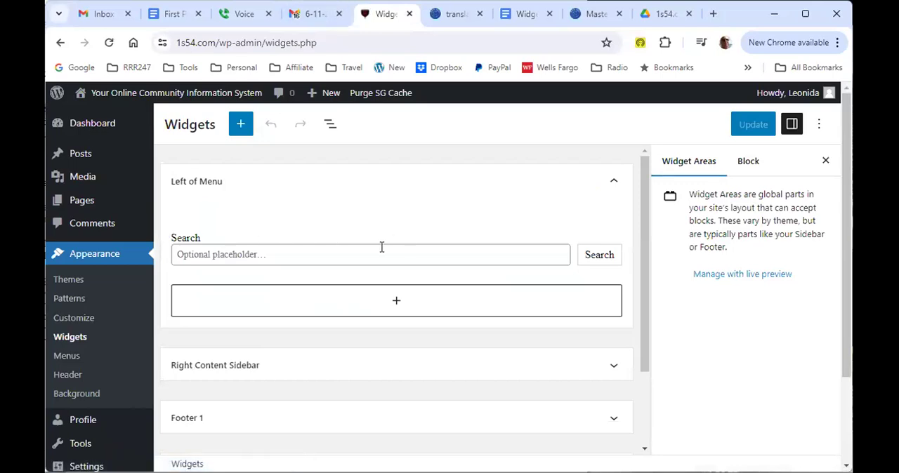
pyautogui.click(398, 304)
pyautogui.scroll(-2, 405, 367)
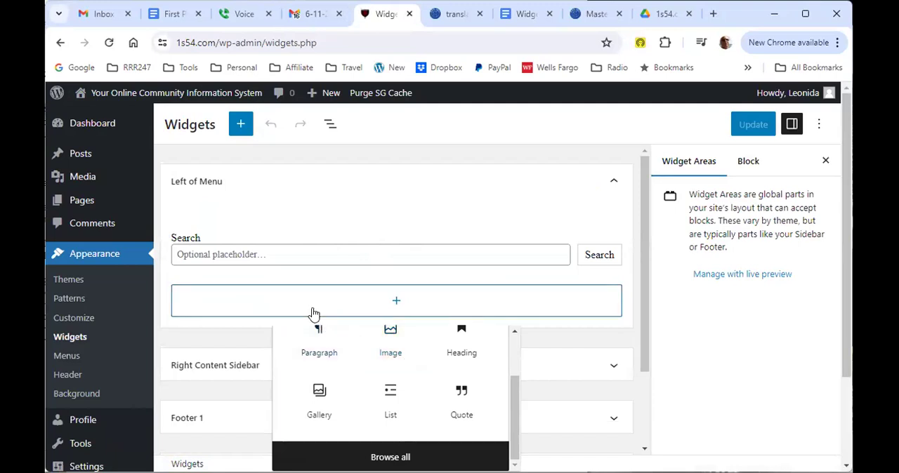
pyautogui.click(310, 303)
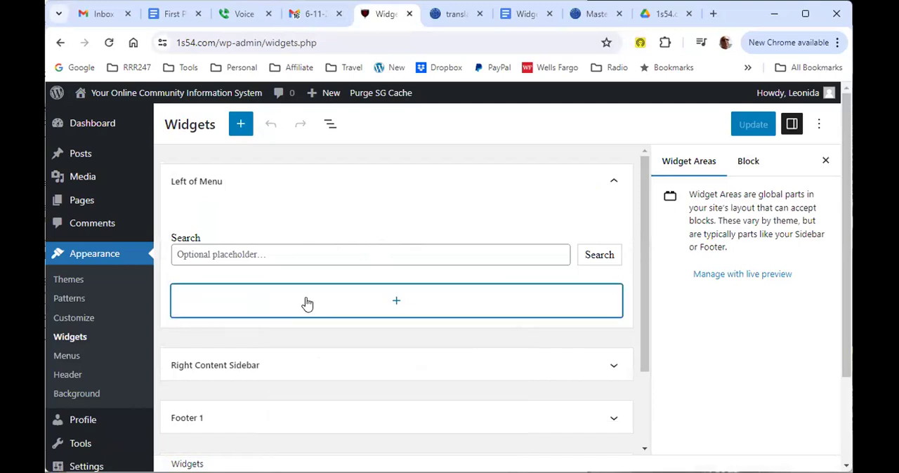
pyautogui.click(292, 304)
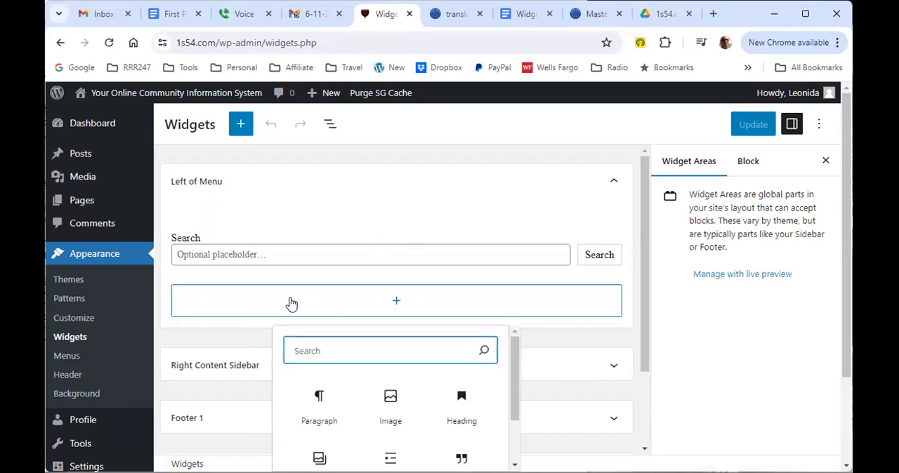
pyautogui.write('cus')
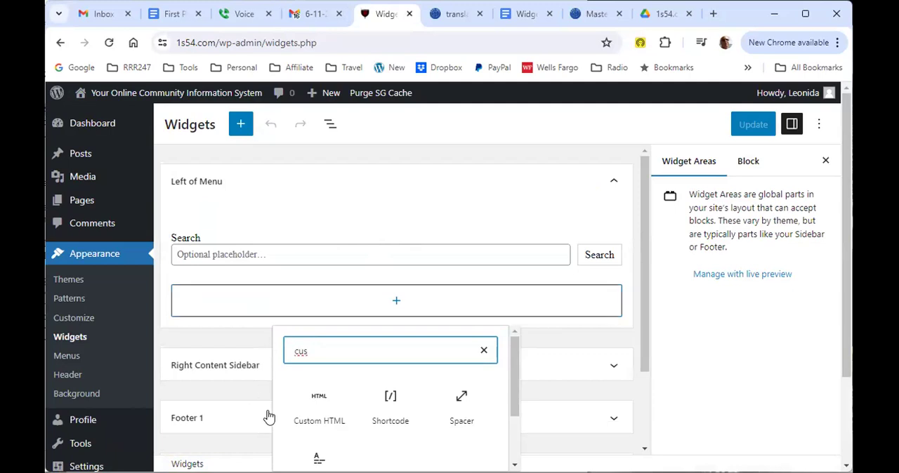
pyautogui.click(314, 414)
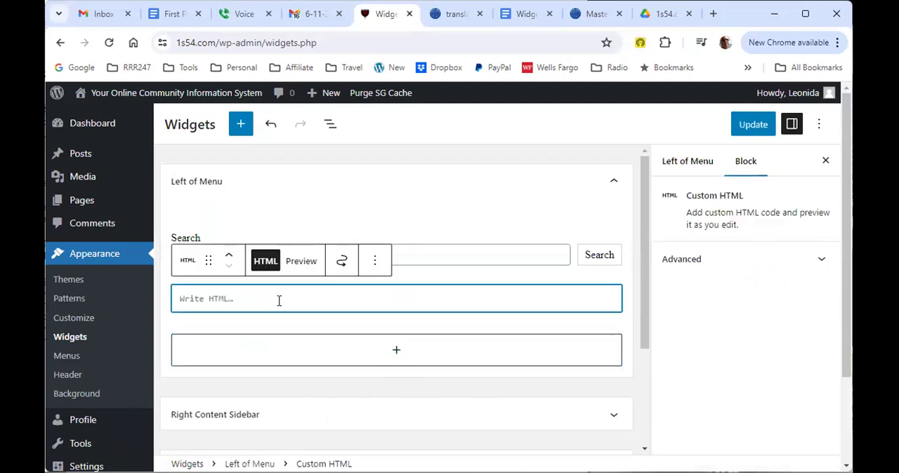
# Step: Paste the clipboard code into the Custom HTML block, save the widgets and view the site's home page
pyautogui.hotkey('ctrl', 'v')
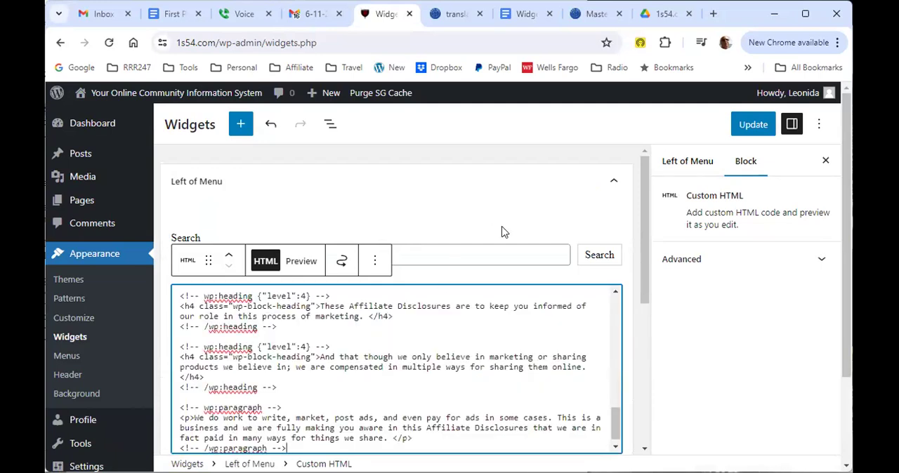
pyautogui.click(755, 126)
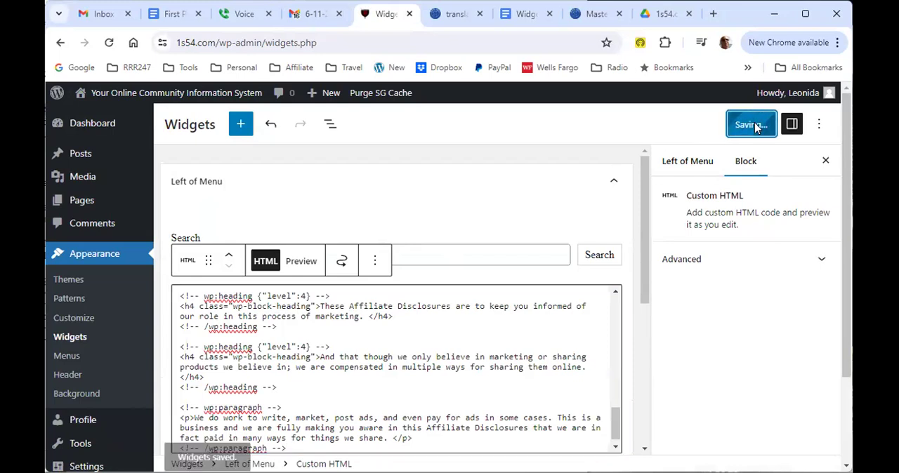
pyautogui.scroll(-1, 242, 412)
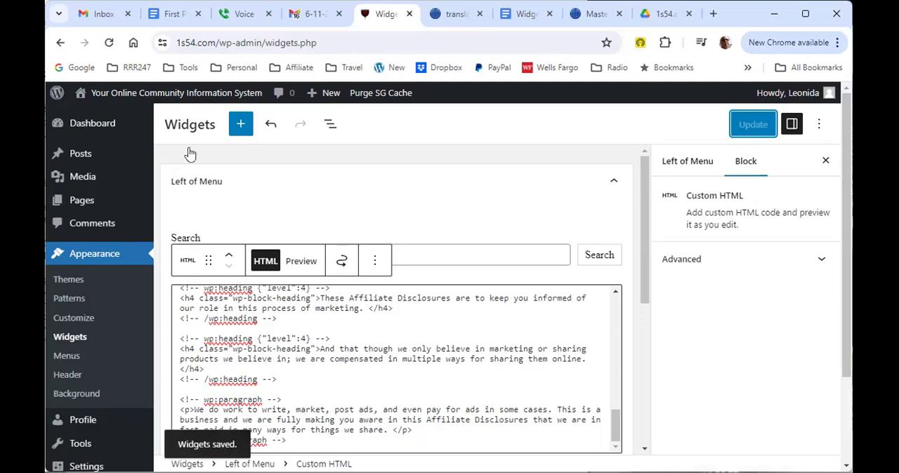
pyautogui.moveTo(144, 97)
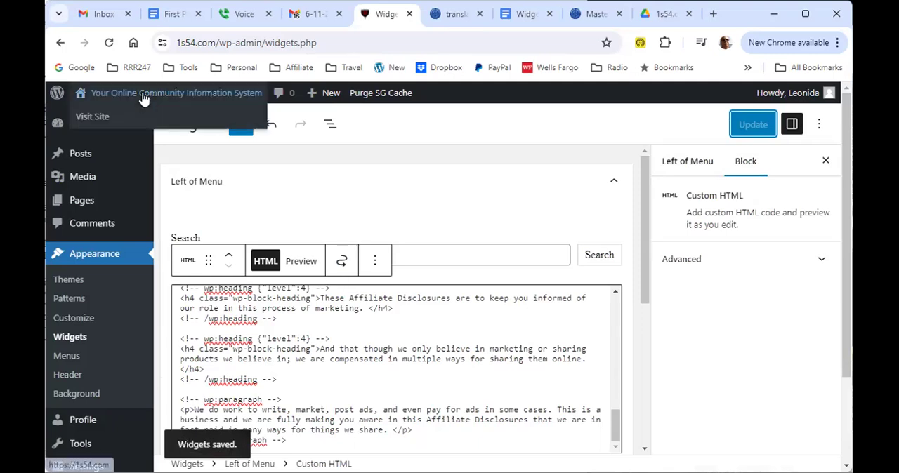
pyautogui.click(97, 120)
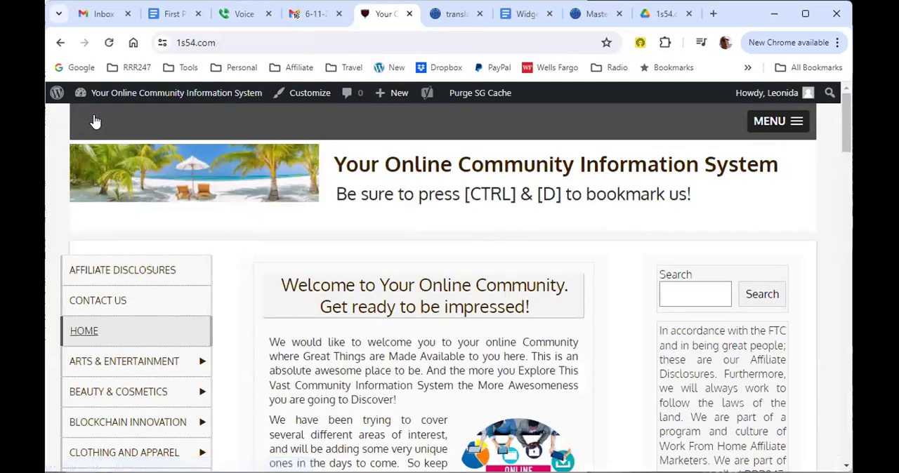
# Step: Examine the 1s54.com home page for the translation widget, and recheck the translations page instructions and the widget code document
pyautogui.scroll(-6, 593, 267)
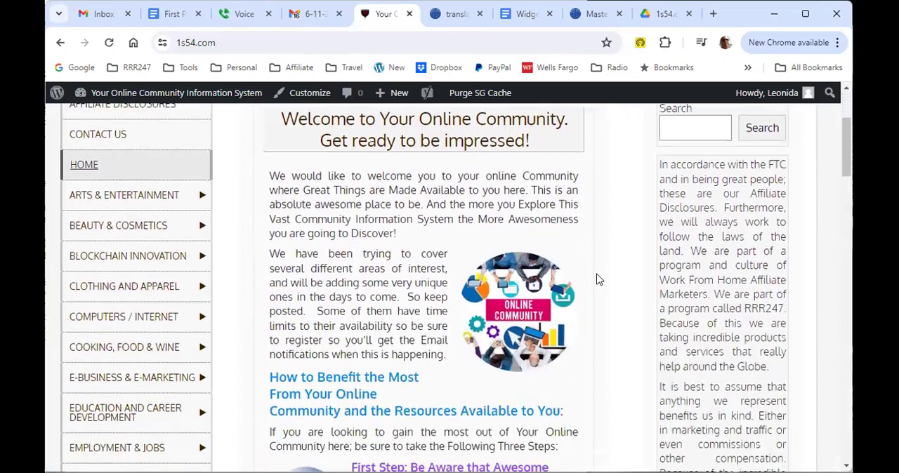
pyautogui.scroll(-7, 598, 280)
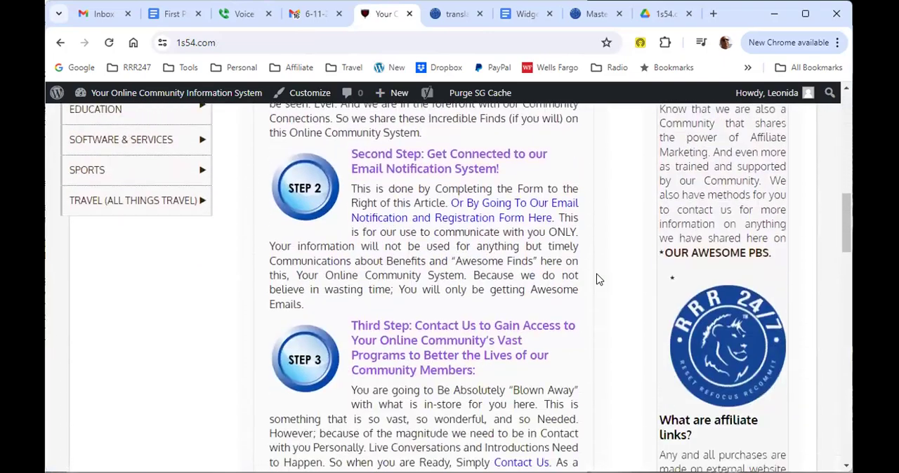
pyautogui.scroll(-6, 598, 285)
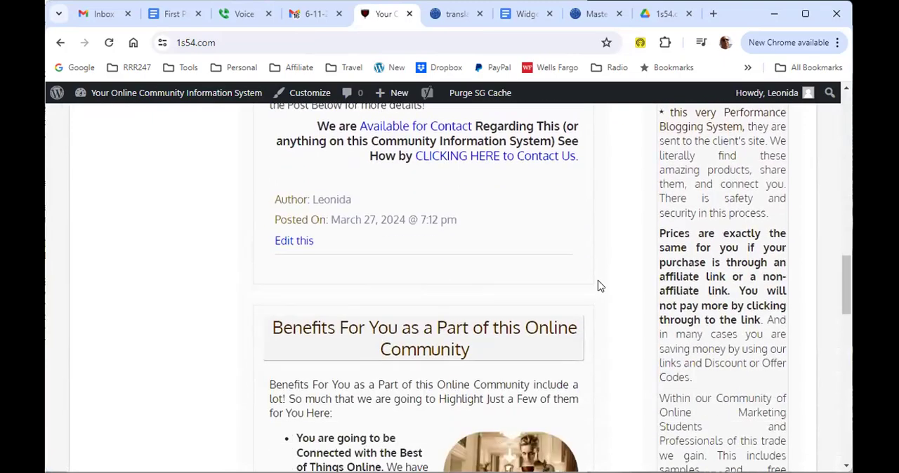
pyautogui.scroll(-4, 601, 292)
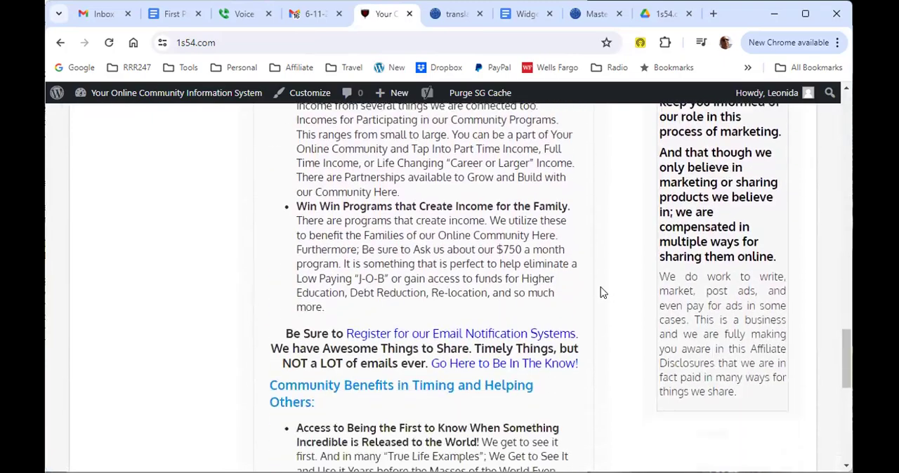
pyautogui.scroll(14, 601, 293)
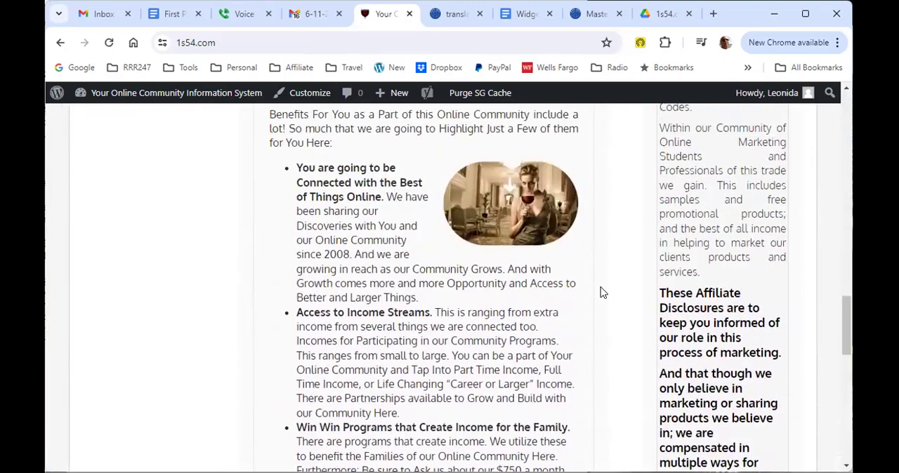
pyautogui.scroll(10, 601, 293)
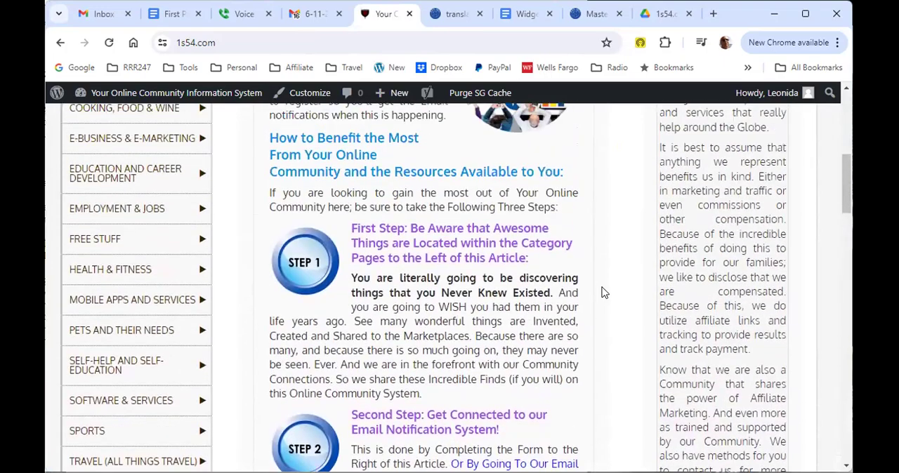
pyautogui.scroll(2, 601, 292)
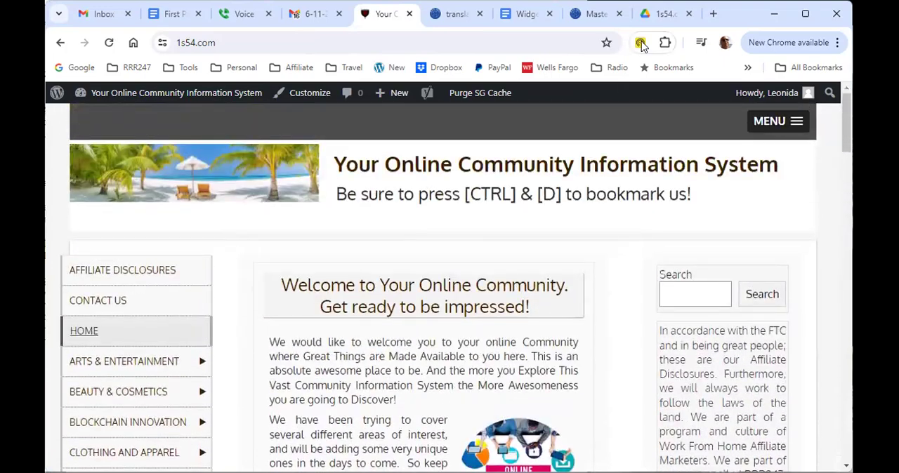
pyautogui.click(456, 15)
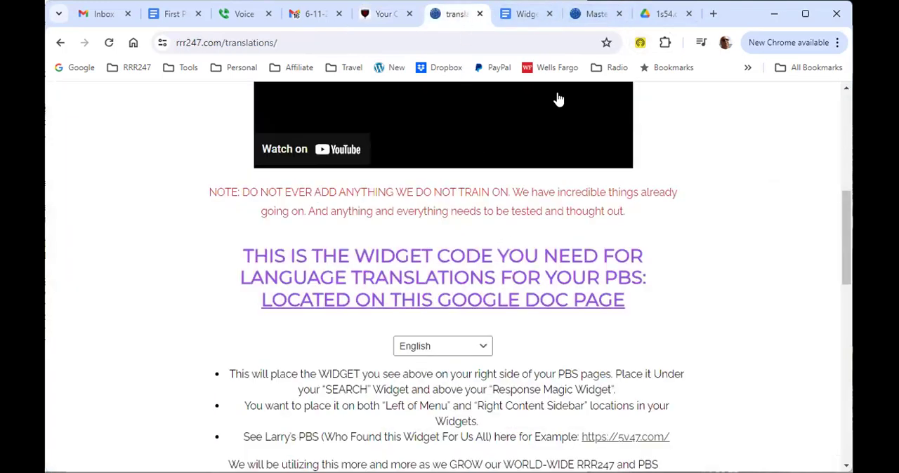
pyautogui.click(525, 14)
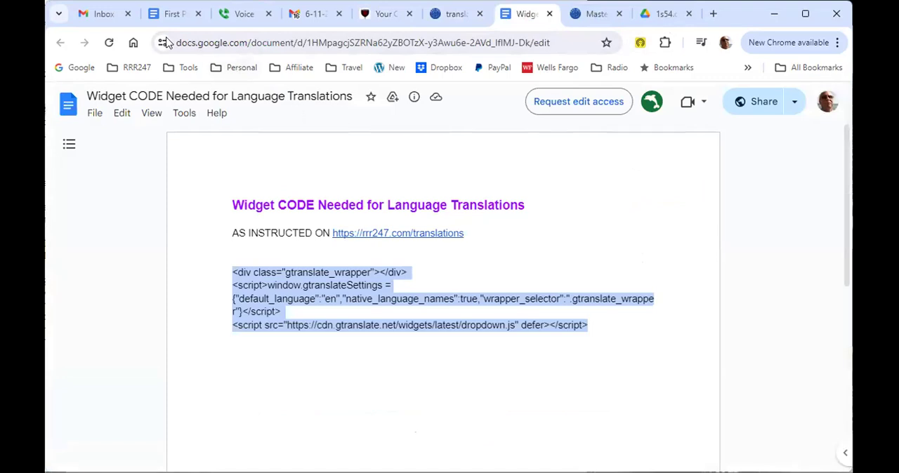
# Step: Open the 1s54.com widget settings and delete the affiliate disclosures paragraph from the Left of Menu area
pyautogui.click(384, 16)
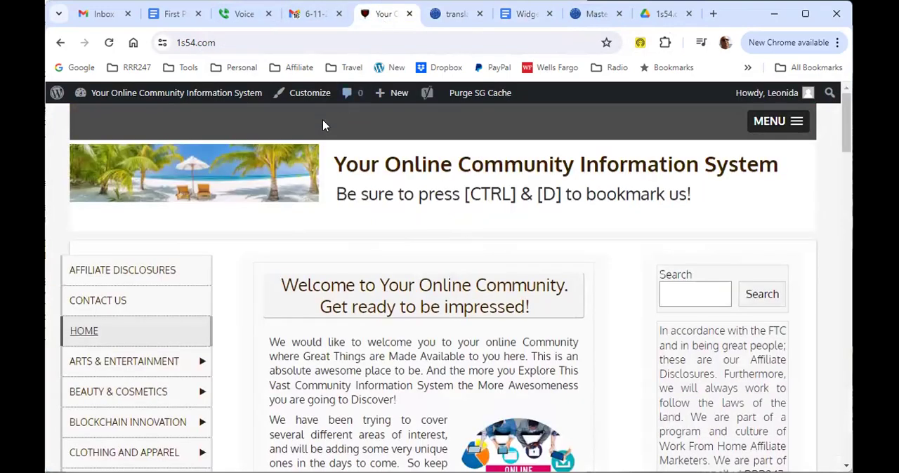
pyautogui.moveTo(121, 96)
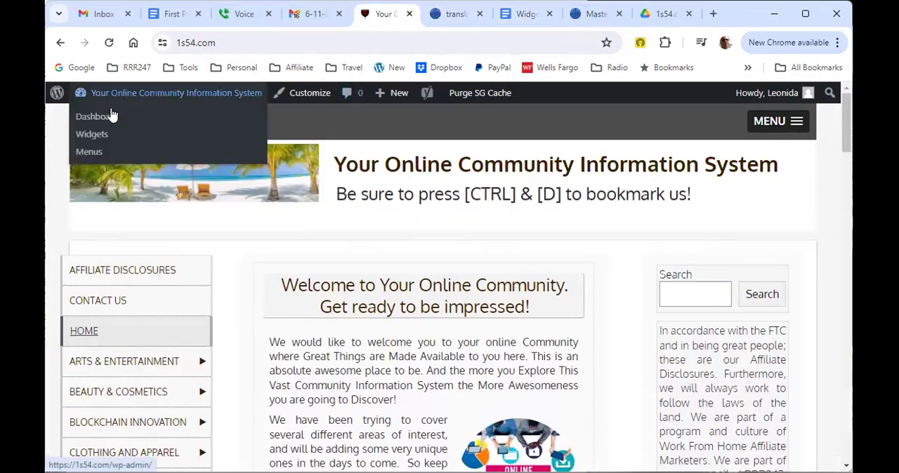
pyautogui.click(98, 135)
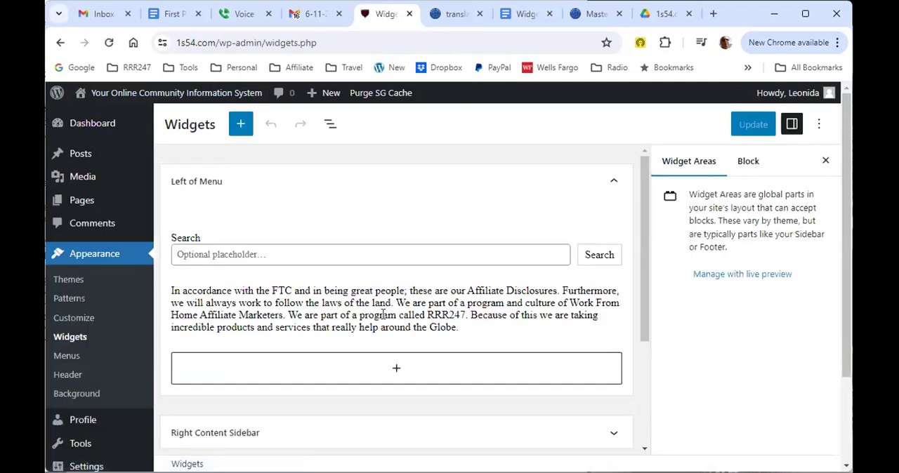
pyautogui.click(419, 315)
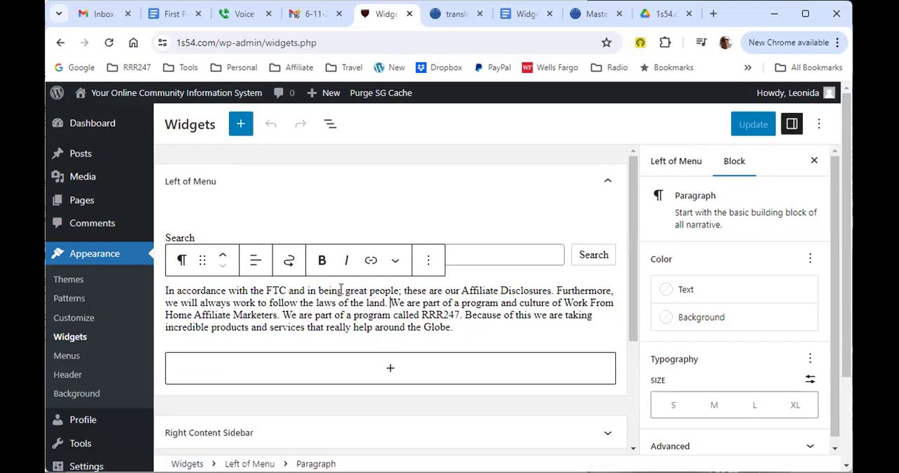
pyautogui.click(428, 260)
pyautogui.scroll(-3, 474, 317)
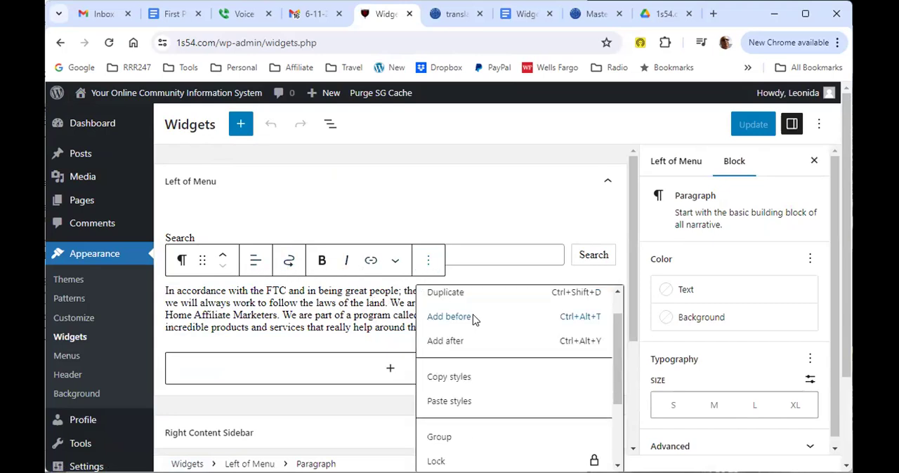
pyautogui.scroll(-3, 493, 336)
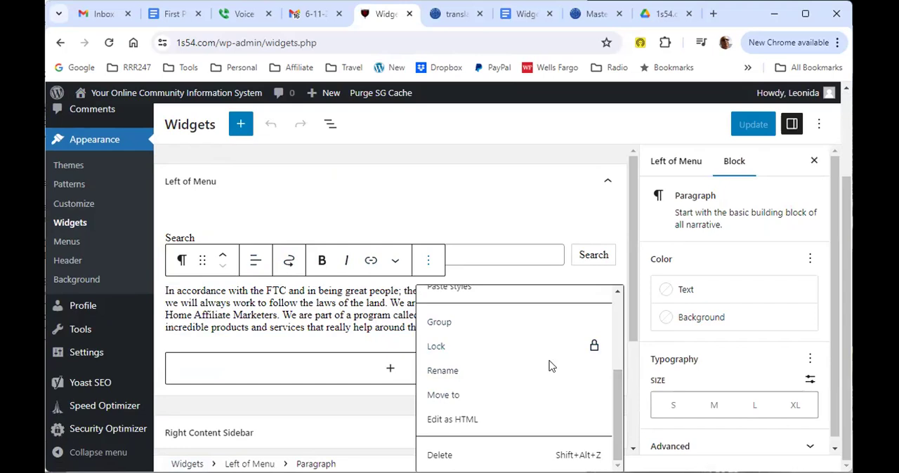
pyautogui.click(442, 455)
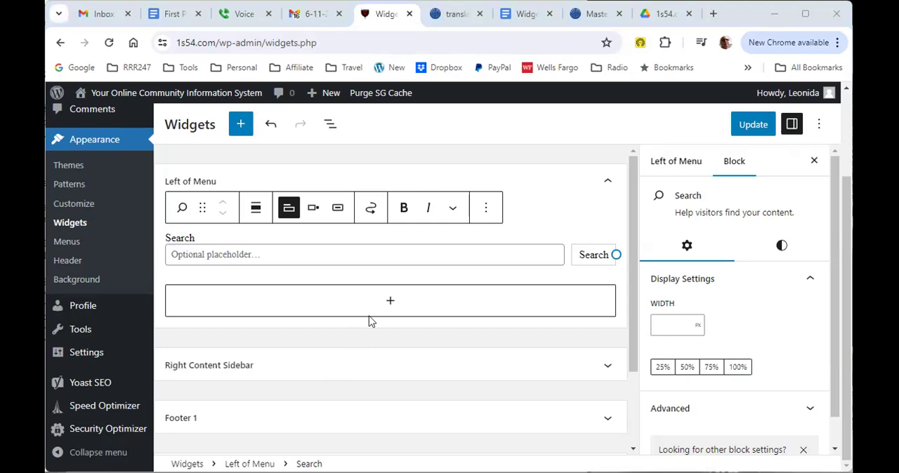
# Step: Add a Custom HTML block with the copied gtranslate code below Search in the Left of Menu area and save the widgets
pyautogui.click(391, 304)
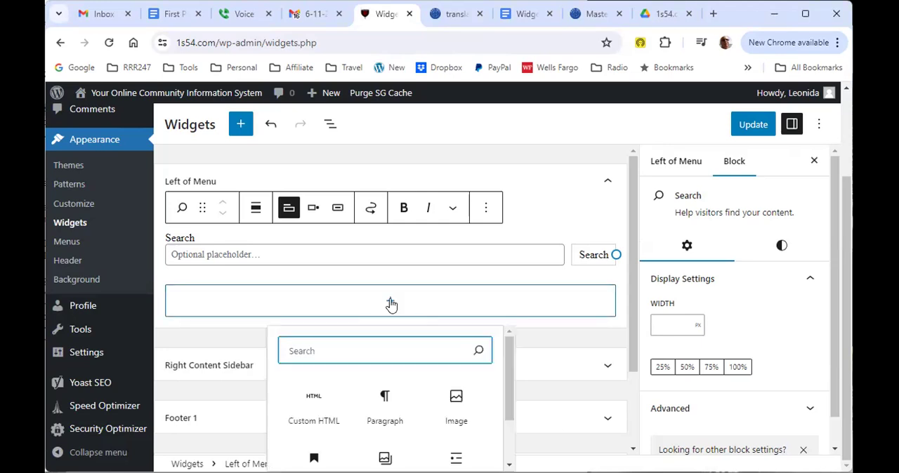
pyautogui.click(313, 400)
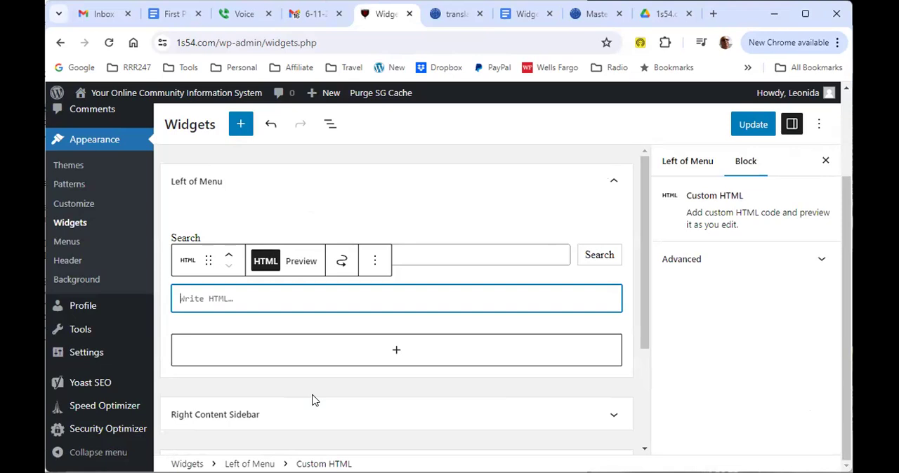
pyautogui.write('<div class="gtranslate_wrapper"></div> <script>window.gtranslateSettings = {"default_language":"en","native_language_names":true,"wrapper_selector":".gtranslate_wrapper"}</script> <script src="https://cdn.gtranslate.net/widgets/latest/dropdown.js" defer></script>')
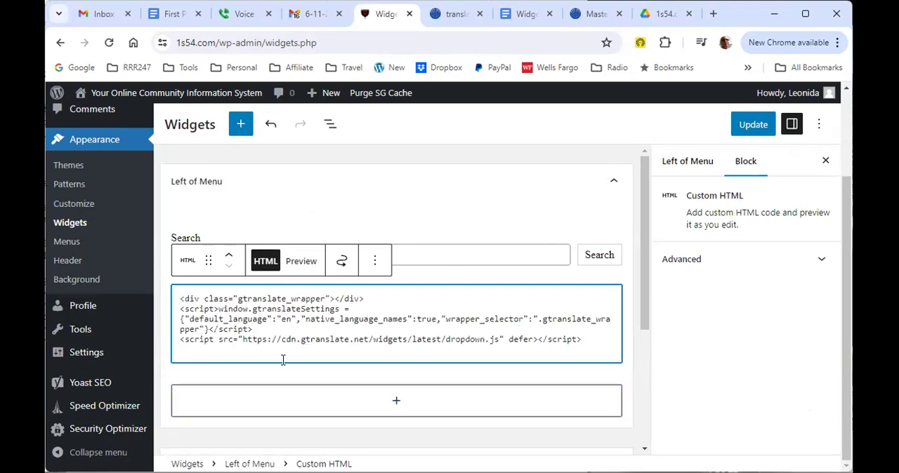
pyautogui.press('BackSpace')
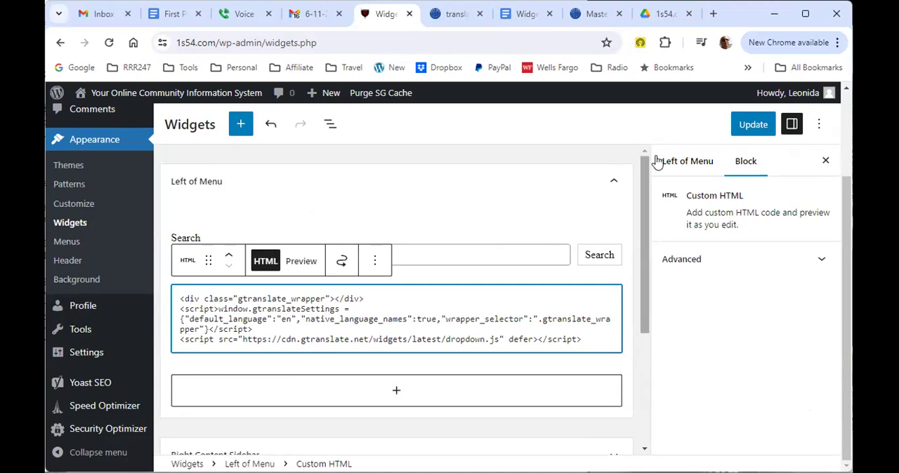
pyautogui.click(753, 125)
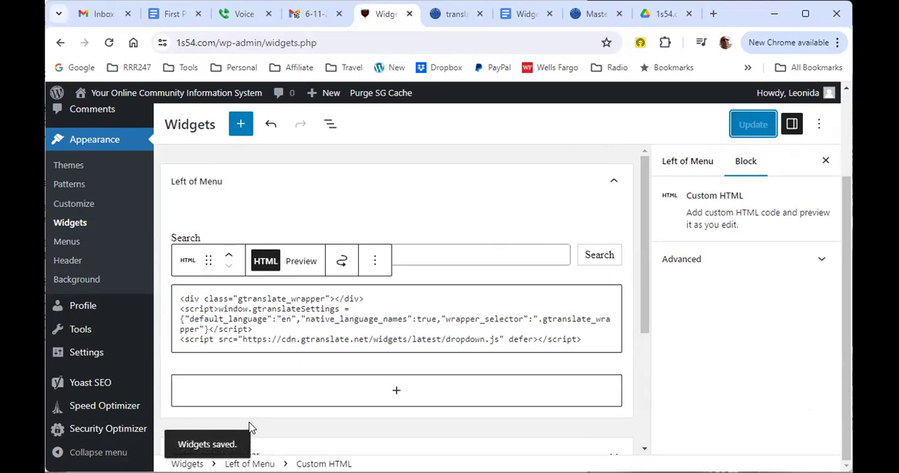
# Step: Visit the site's home page and translate it to Filipino with the language selector below the search box, checking the opening paragraph
pyautogui.moveTo(184, 102)
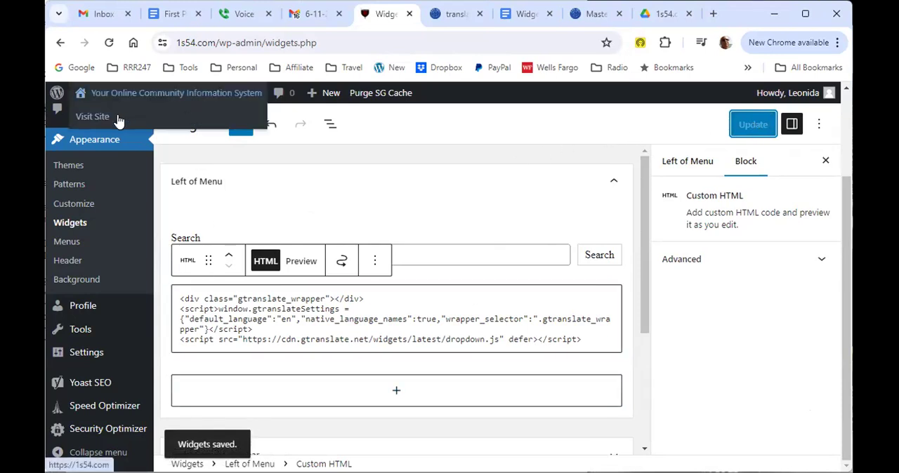
pyautogui.click(87, 121)
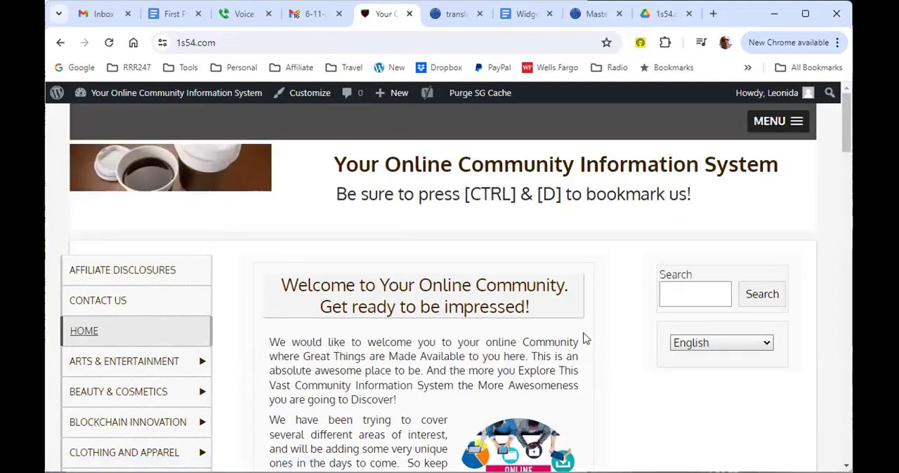
pyautogui.scroll(-2, 377, 348)
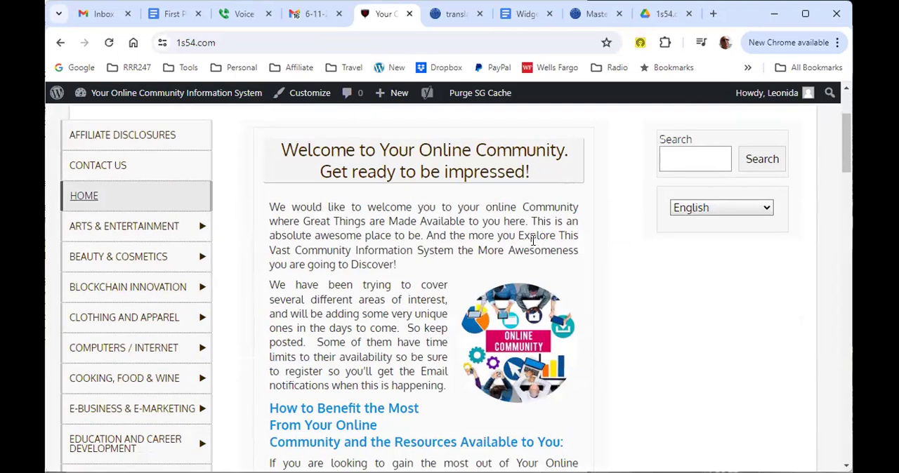
pyautogui.click(765, 209)
pyautogui.scroll(-3, 744, 292)
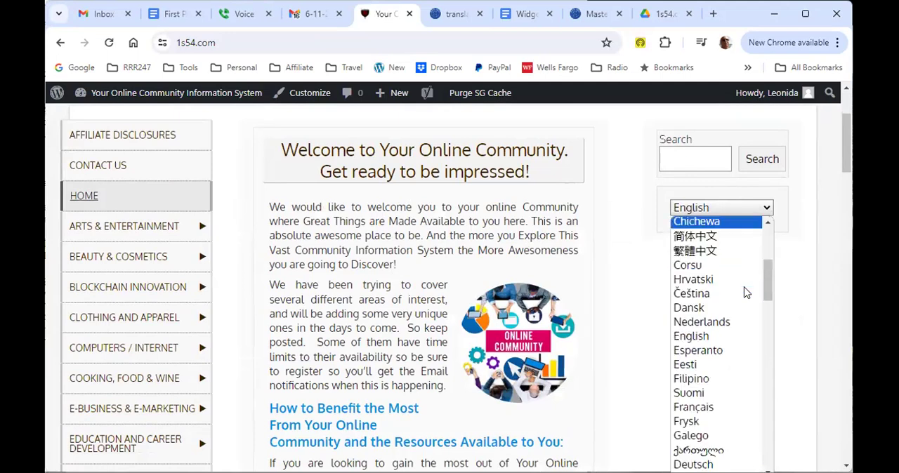
pyautogui.scroll(-5, 746, 292)
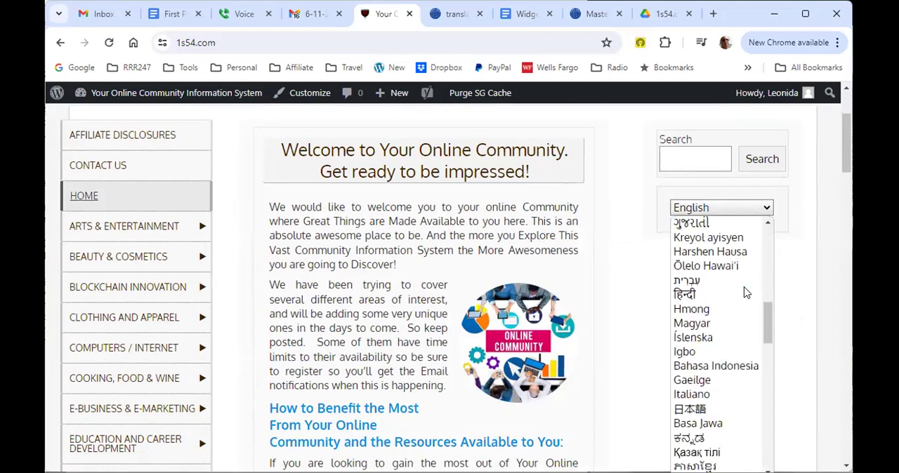
pyautogui.scroll(-6, 746, 292)
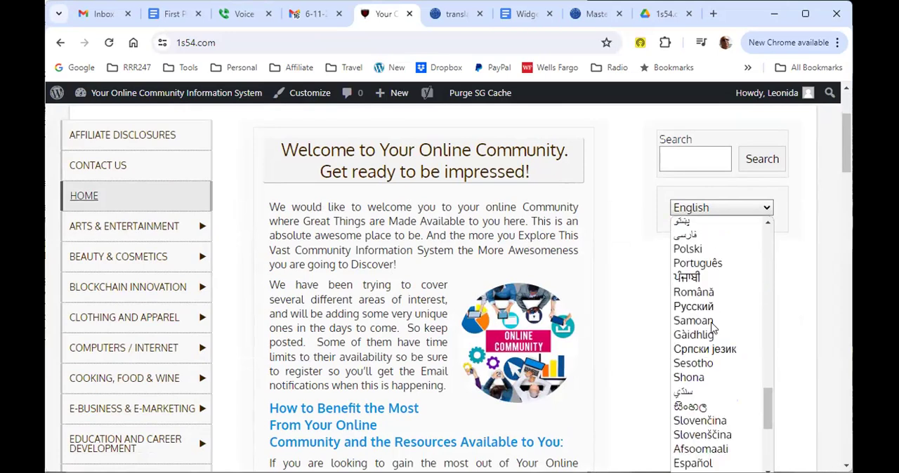
pyautogui.scroll(-2, 713, 328)
pyautogui.scroll(-2, 712, 328)
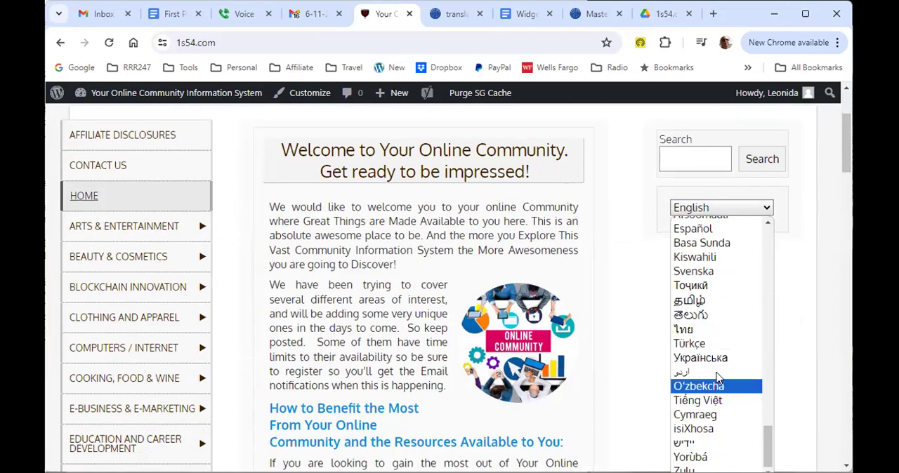
pyautogui.scroll(3, 717, 383)
pyautogui.scroll(3, 715, 377)
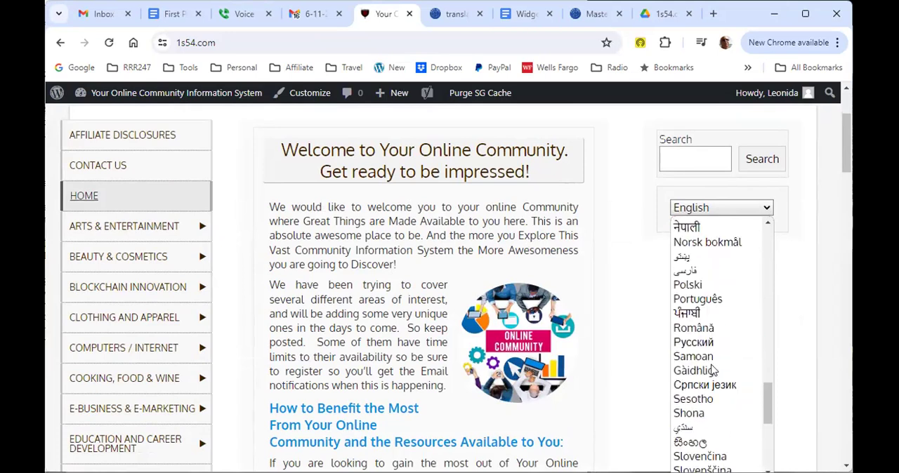
pyautogui.scroll(4, 708, 365)
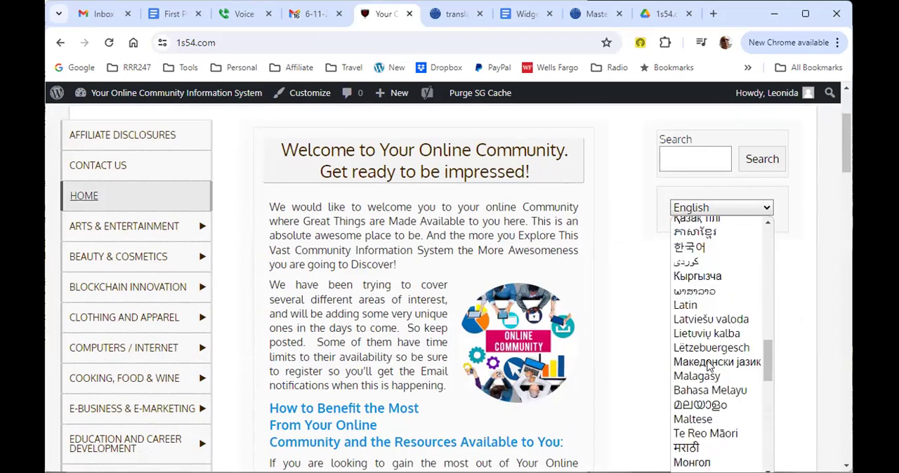
pyautogui.scroll(2, 708, 351)
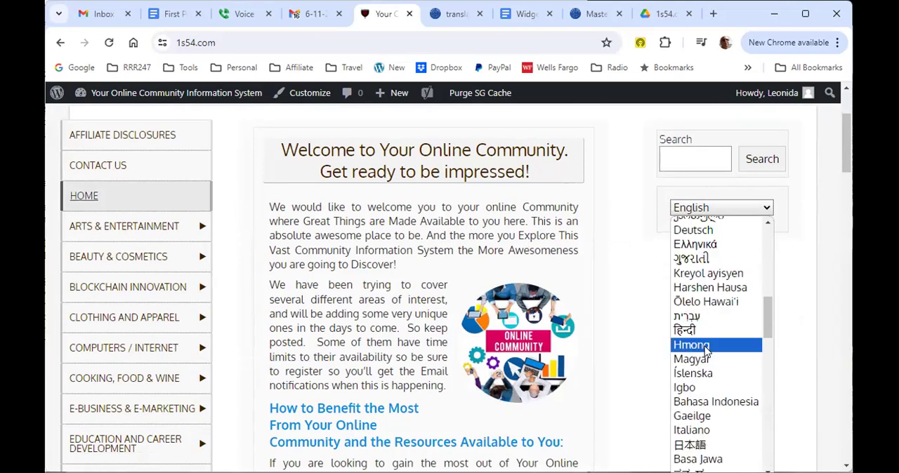
pyautogui.scroll(2, 708, 347)
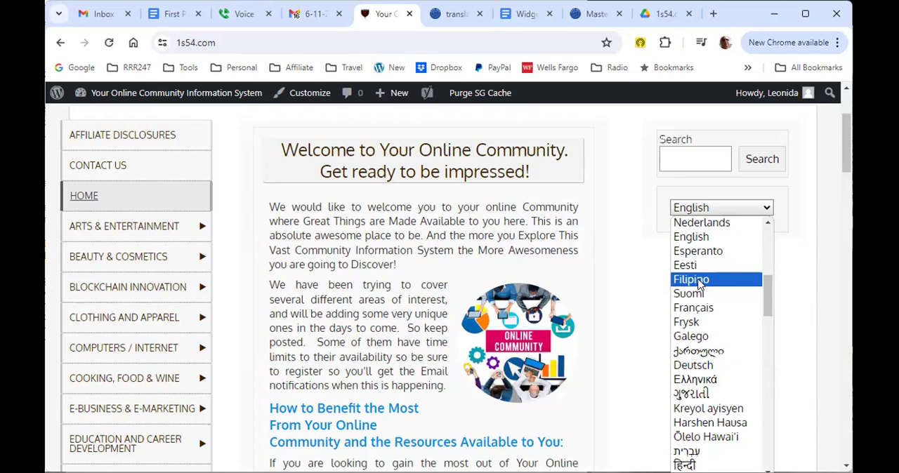
pyautogui.click(698, 281)
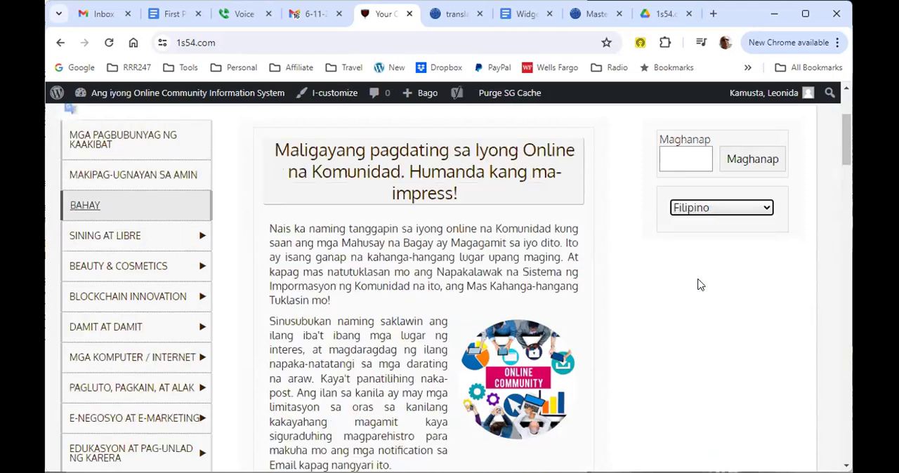
pyautogui.moveTo(270, 228); pyautogui.dragTo(448, 276)
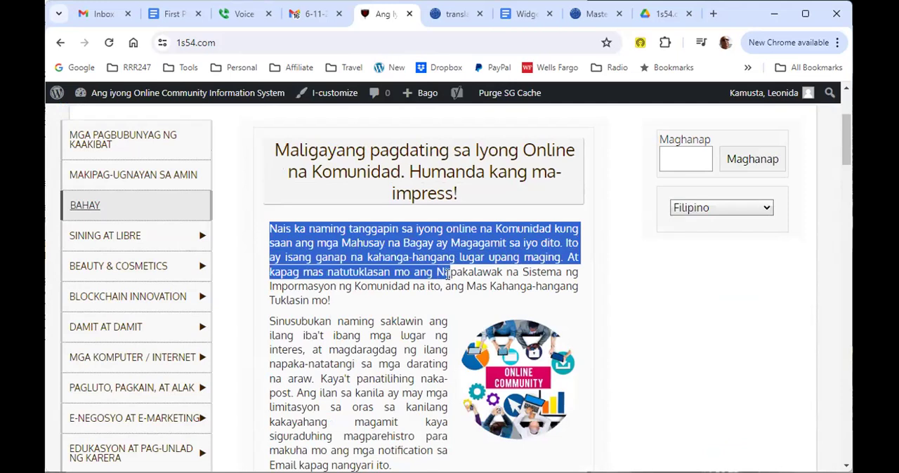
pyautogui.click(266, 232)
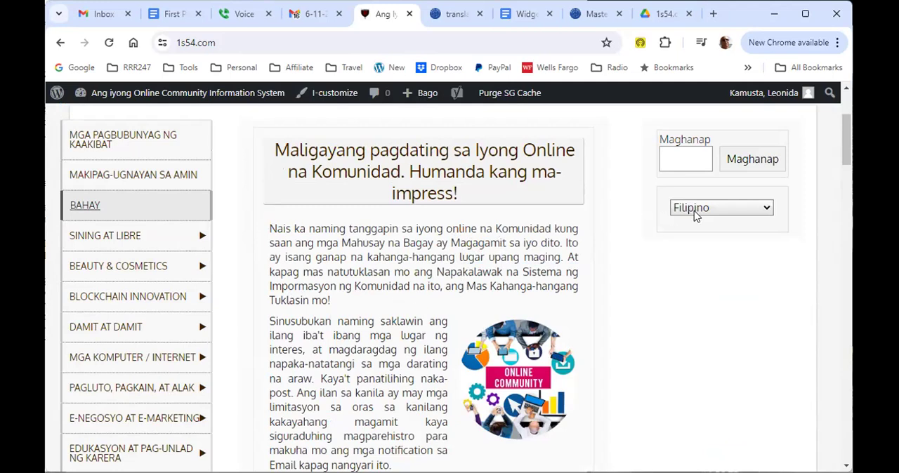
# Step: Switch the home page translation from Filipino back to English with the language selector below the search box
pyautogui.click(767, 210)
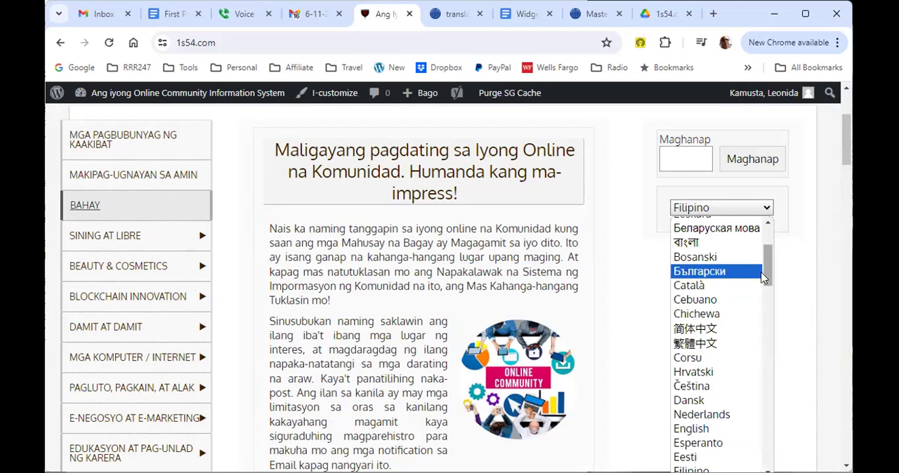
pyautogui.moveTo(766, 271); pyautogui.dragTo(765, 252)
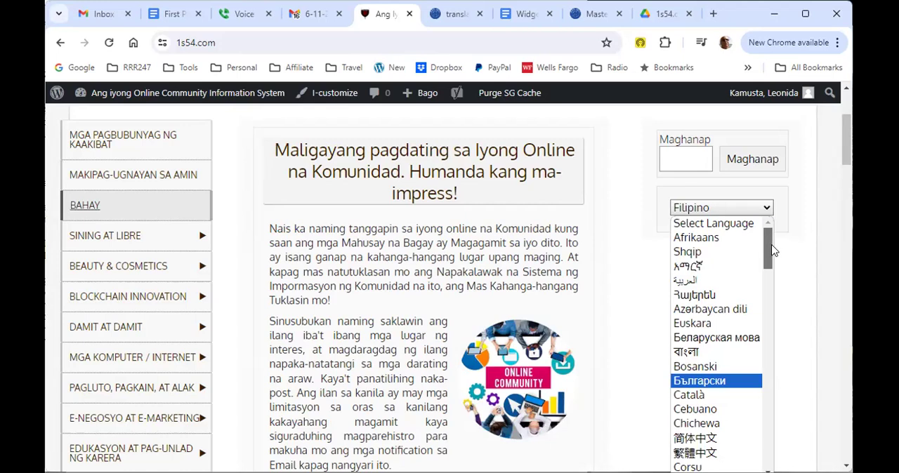
pyautogui.scroll(-1, 775, 258)
pyautogui.scroll(-1, 777, 269)
pyautogui.moveTo(777, 269); pyautogui.dragTo(777, 293)
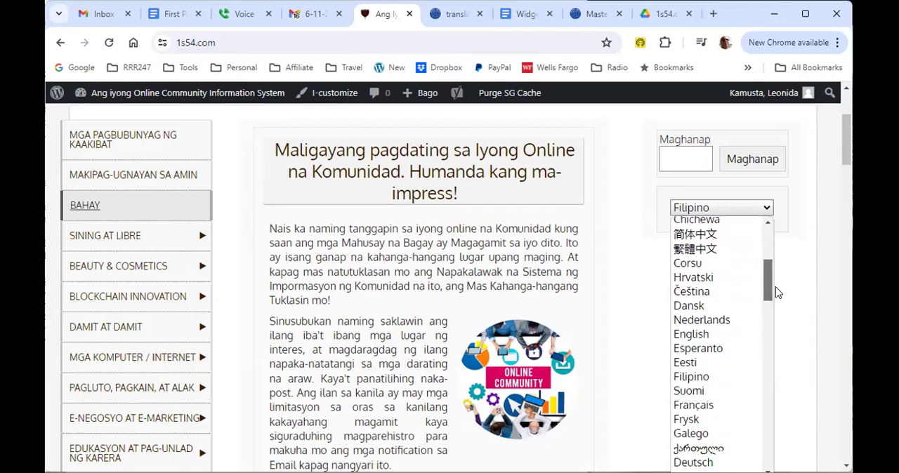
pyautogui.click(694, 334)
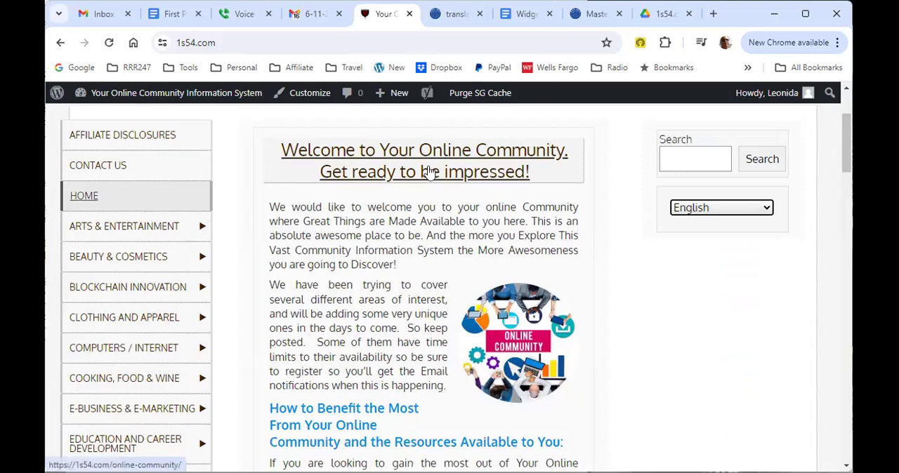
pyautogui.click(283, 45)
pyautogui.click(286, 43)
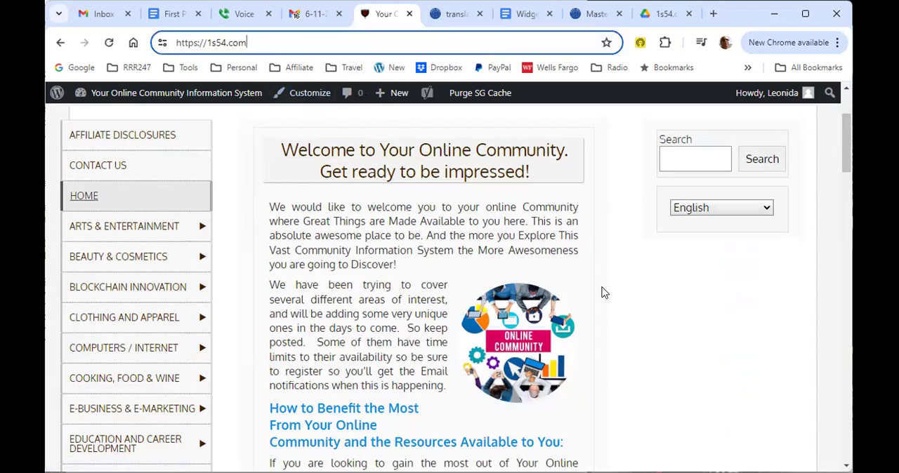
# Step: Check the Affiliate Disclosures and Bio Hacking pages for the language selector and return to the home page
pyautogui.moveTo(182, 226)
pyautogui.click(133, 137)
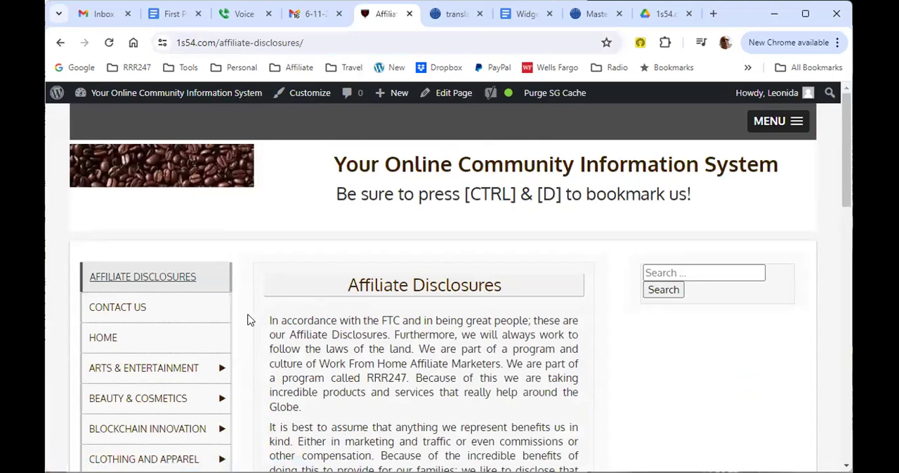
pyautogui.scroll(-3, 251, 323)
pyautogui.scroll(-3, 251, 340)
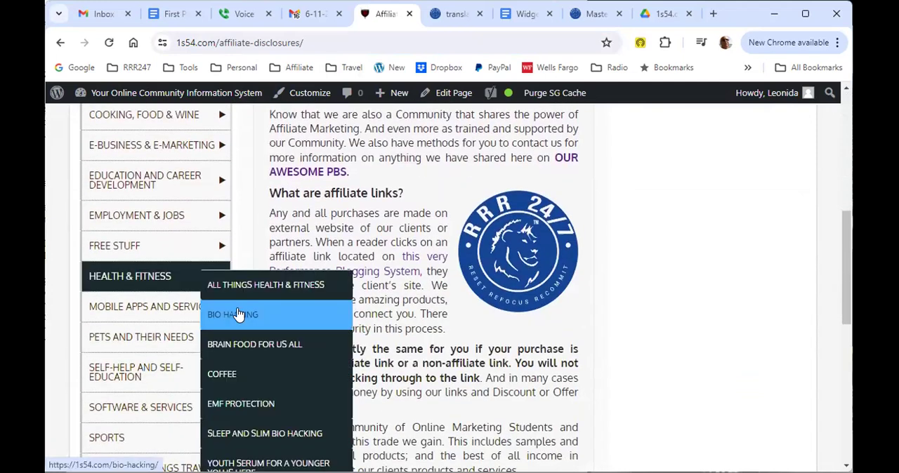
pyautogui.click(236, 314)
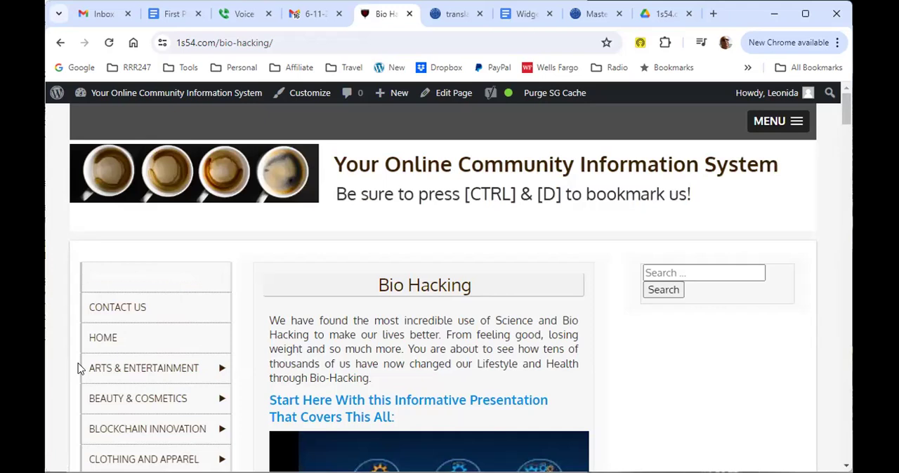
pyautogui.click(98, 338)
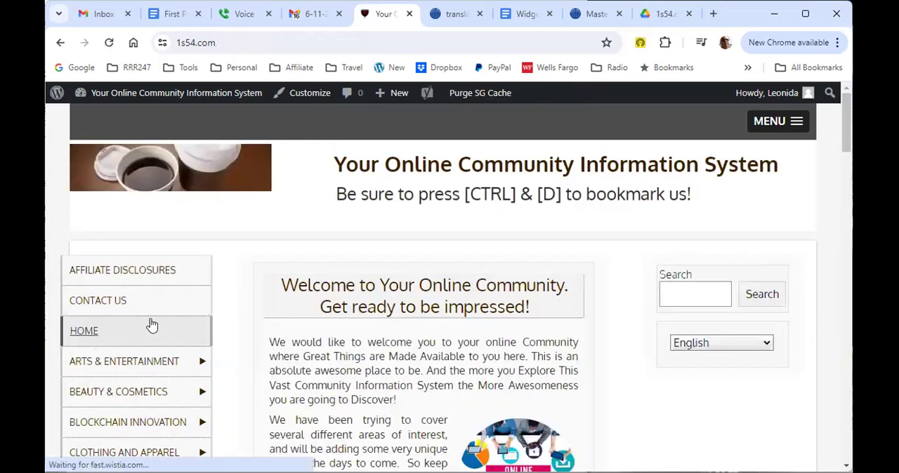
pyautogui.scroll(-1, 653, 291)
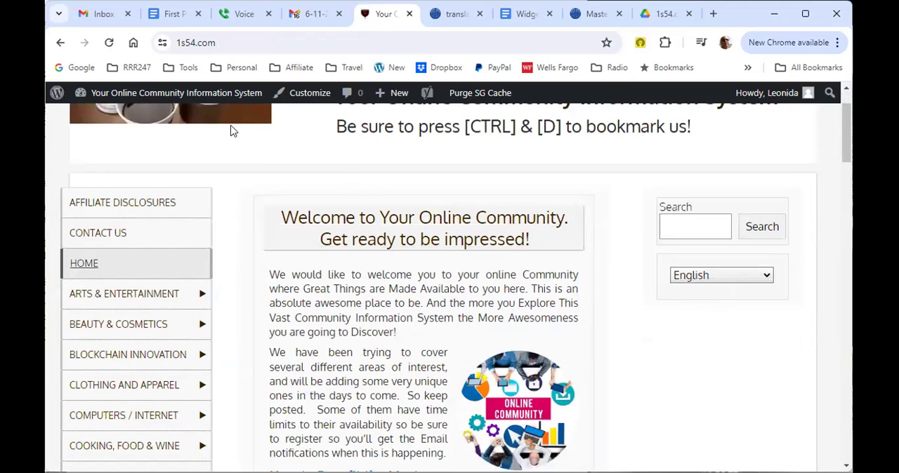
# Step: In the site's widget settings, add a Custom HTML block with the copied gtranslate code below the search in Right Content Sidebar and save the widgets
pyautogui.moveTo(130, 90)
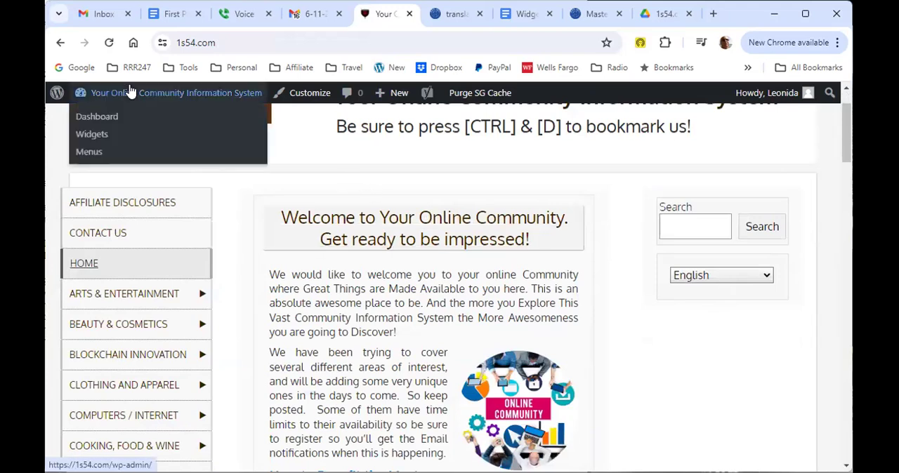
pyautogui.click(89, 135)
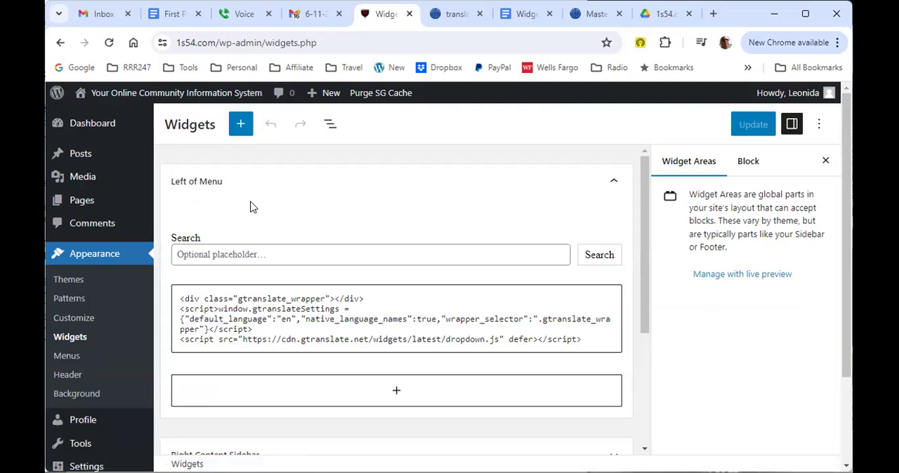
pyautogui.scroll(-4, 348, 215)
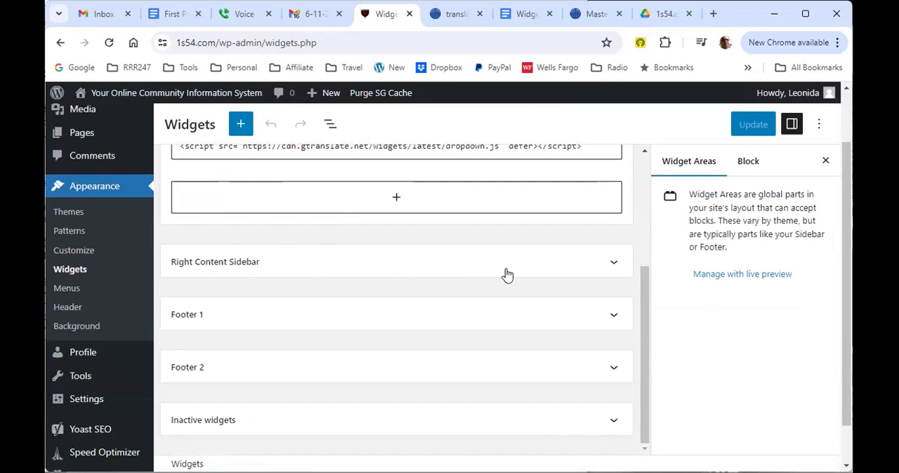
pyautogui.click(610, 264)
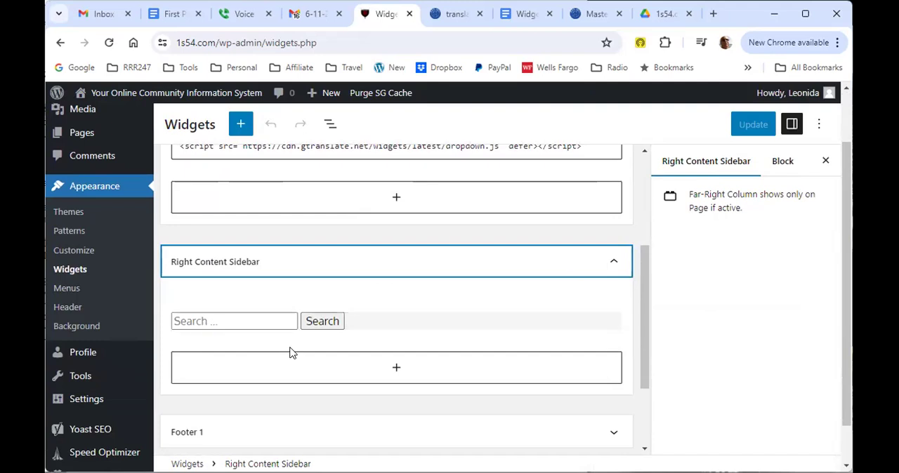
pyautogui.click(396, 369)
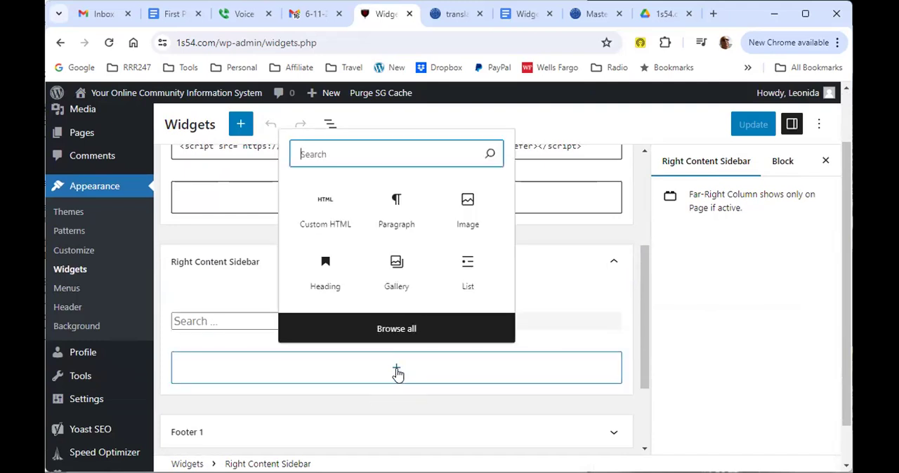
pyautogui.click(314, 211)
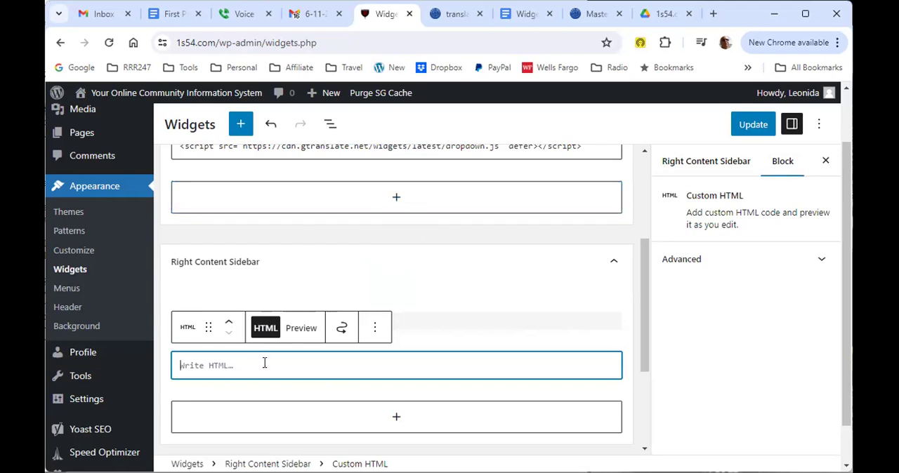
pyautogui.write('<div class="gtranslate_wrapper"></div> <script>window.gtranslateSettings = {"default_language":"en","native_language_names":true,"wrapper_selector":".gtranslate_wrapper"}</script> <script src="https://cdn.gtranslate.net/widgets/latest/dropdown.js" defer></script>')
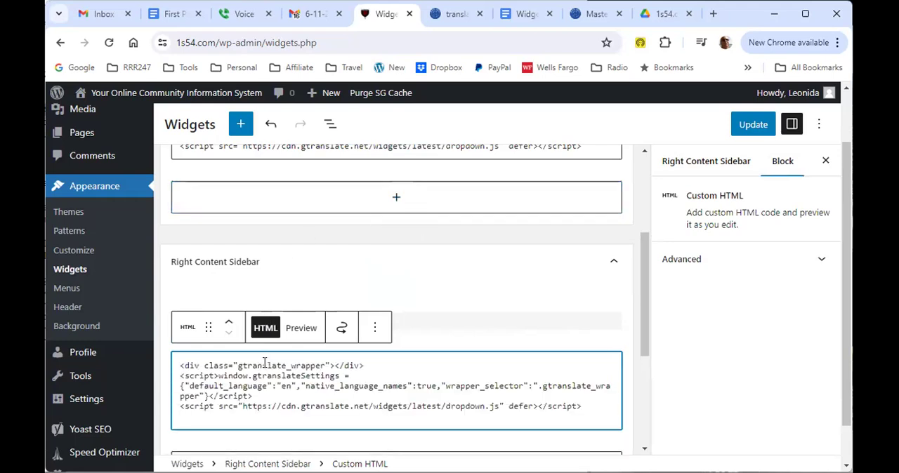
pyautogui.press('BackSpace')
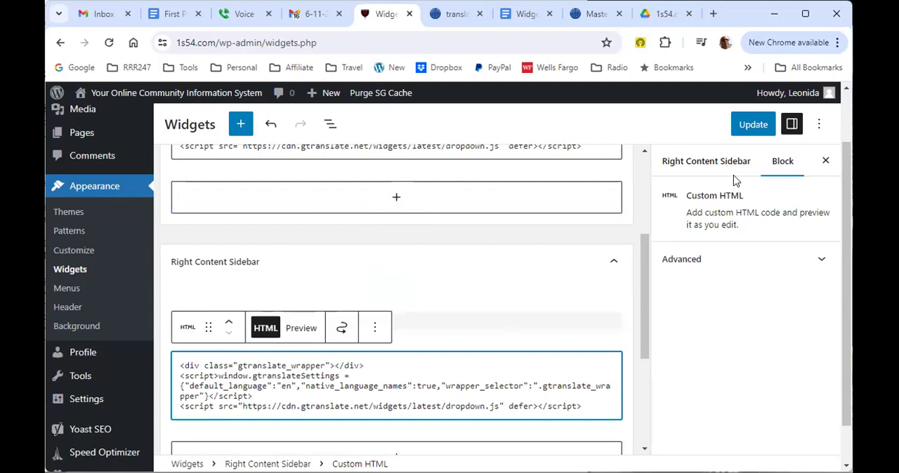
pyautogui.click(754, 125)
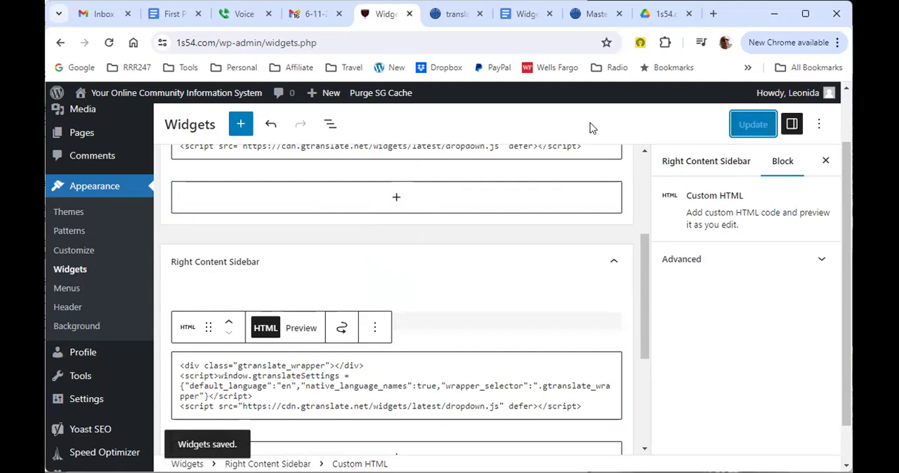
# Step: Visit the site and check the language selector and its language list on the Affiliate Disclosures page
pyautogui.moveTo(107, 95)
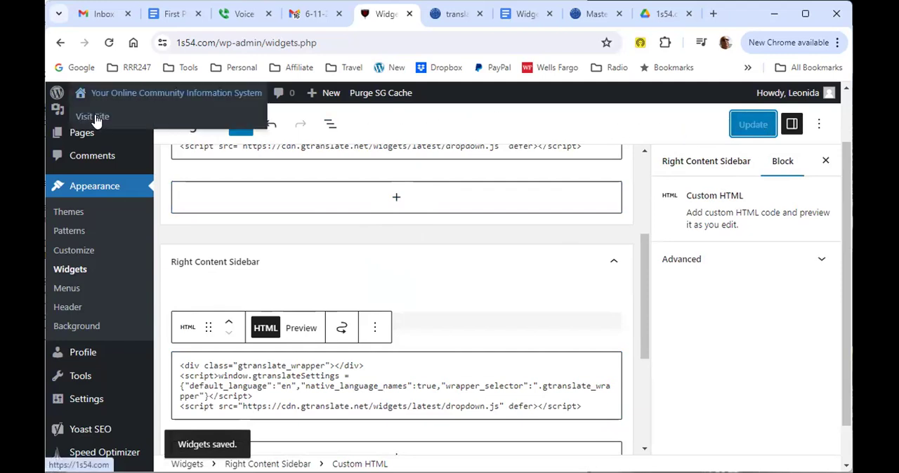
pyautogui.click(92, 117)
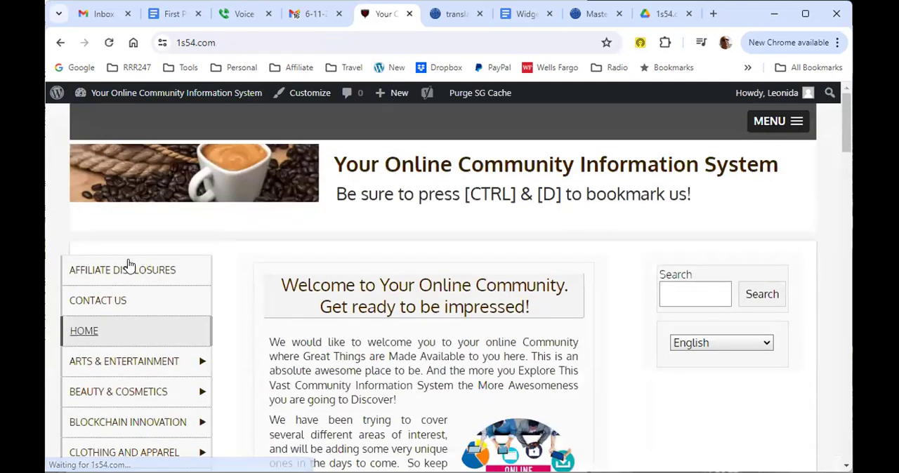
pyautogui.click(129, 265)
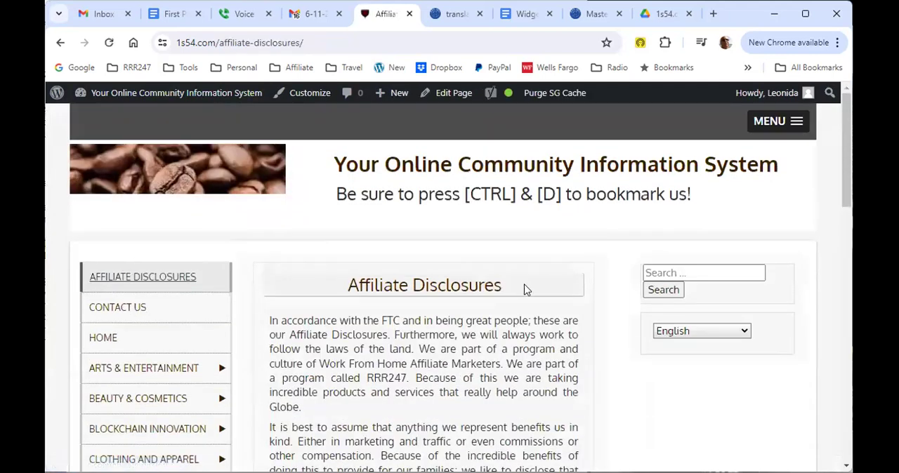
pyautogui.click(744, 336)
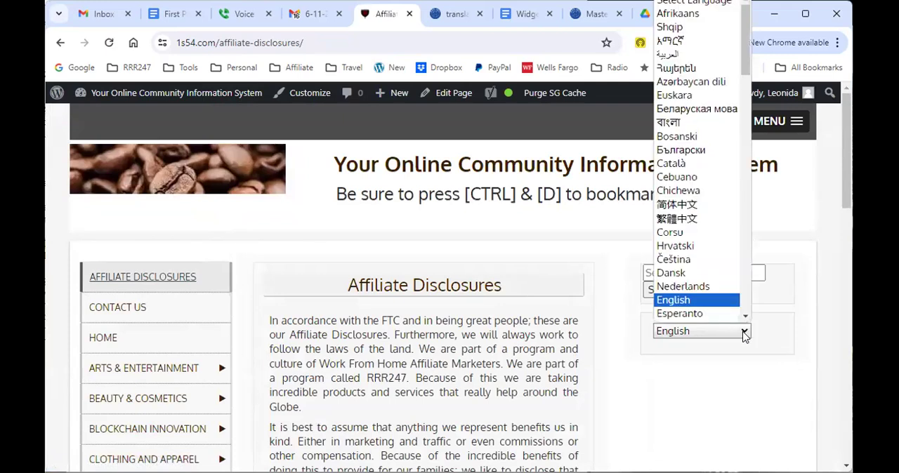
pyautogui.click(789, 390)
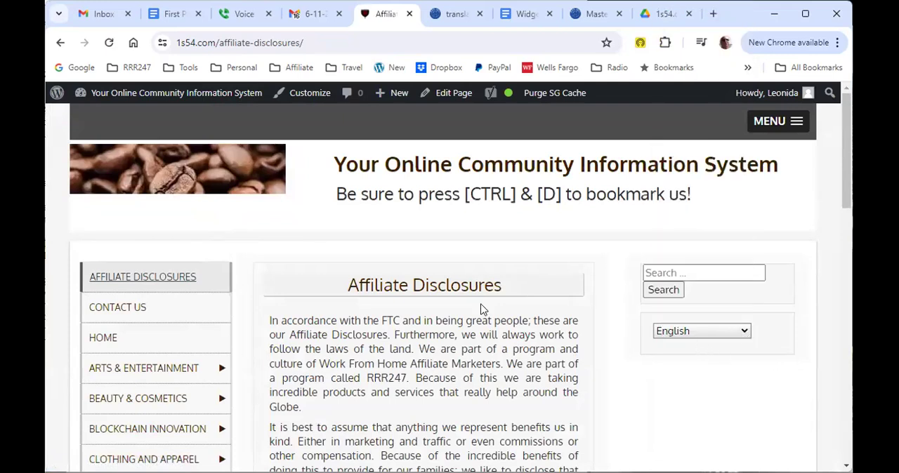
pyautogui.scroll(-2, 322, 334)
pyautogui.scroll(-1, 330, 347)
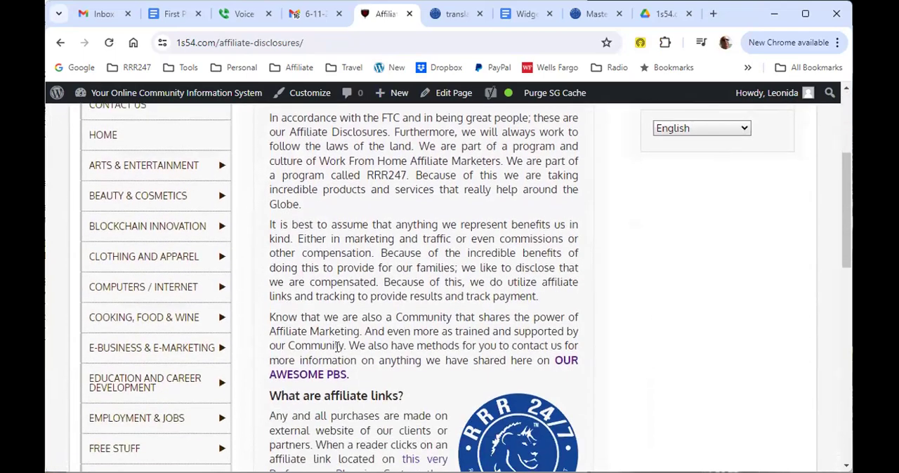
pyautogui.scroll(3, 334, 337)
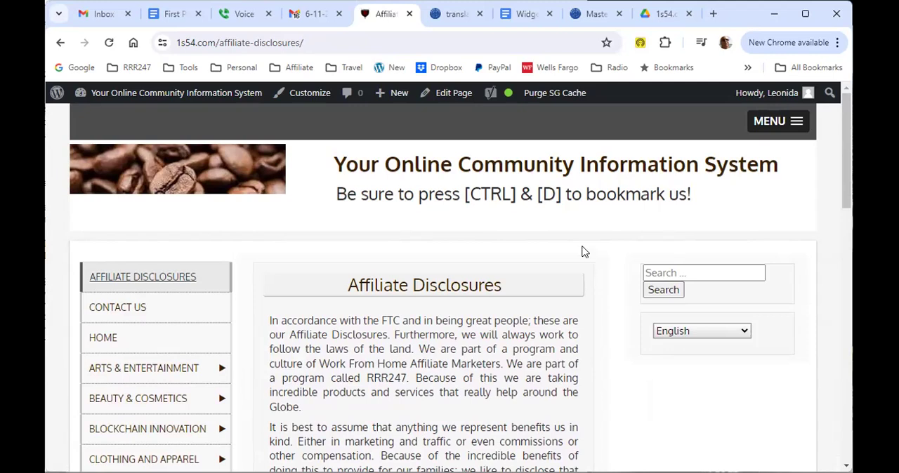
# Step: Open the list of all pages from the site's dashboard and examine the page titles and number of list pages
pyautogui.moveTo(124, 93)
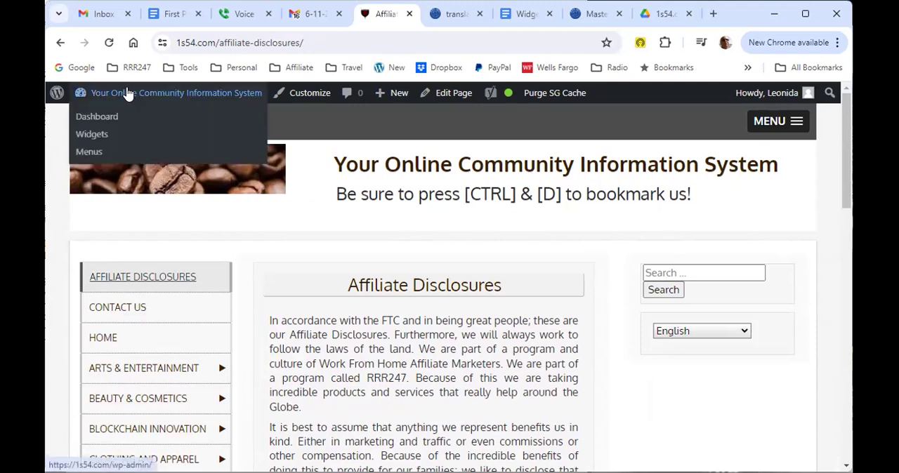
pyautogui.click(96, 117)
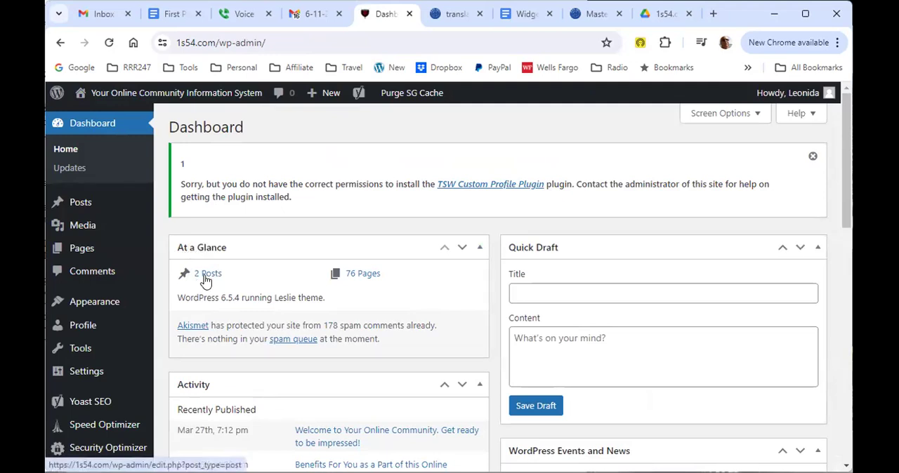
pyautogui.click(365, 276)
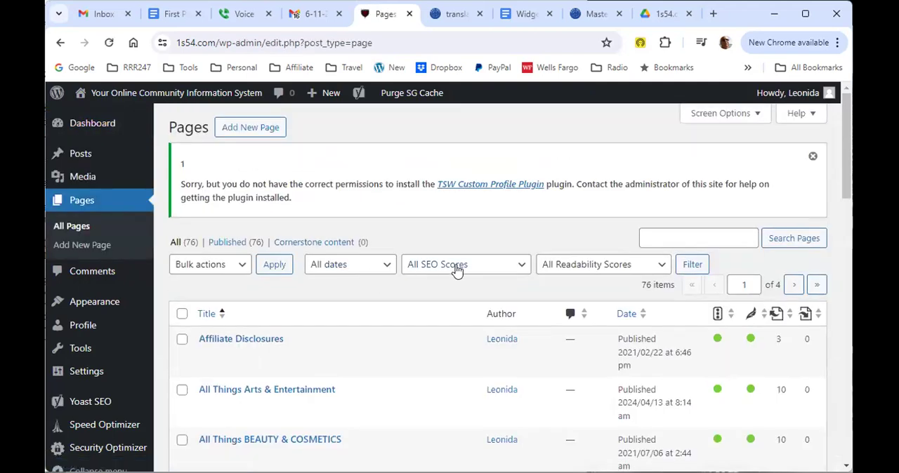
pyautogui.scroll(-2, 456, 270)
pyautogui.scroll(-5, 455, 273)
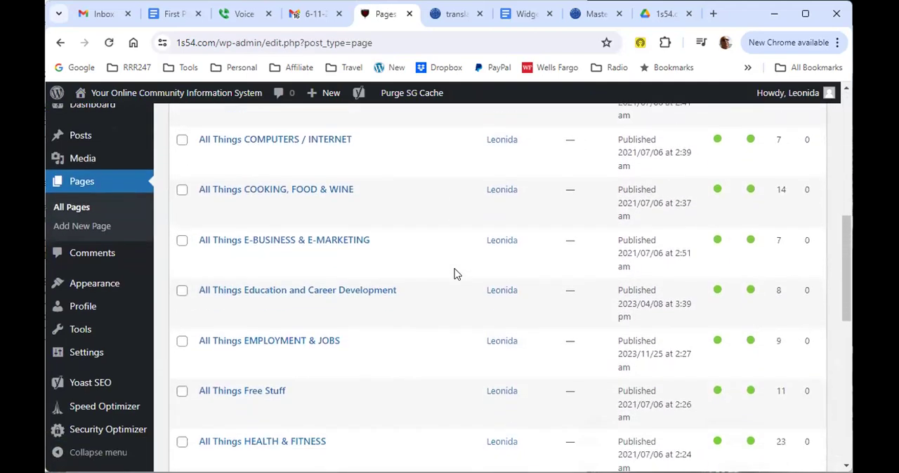
pyautogui.scroll(-2, 455, 281)
pyautogui.scroll(10, 457, 286)
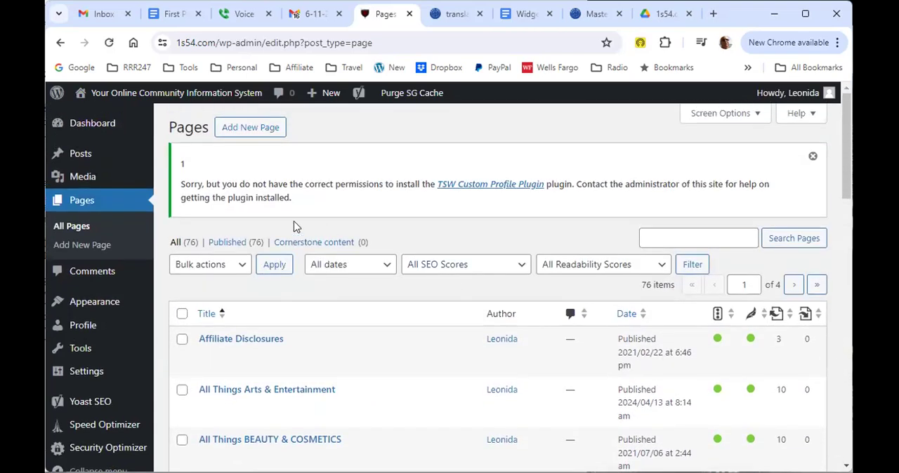
pyautogui.click(82, 201)
pyautogui.scroll(-3, 387, 366)
pyautogui.scroll(3, 385, 367)
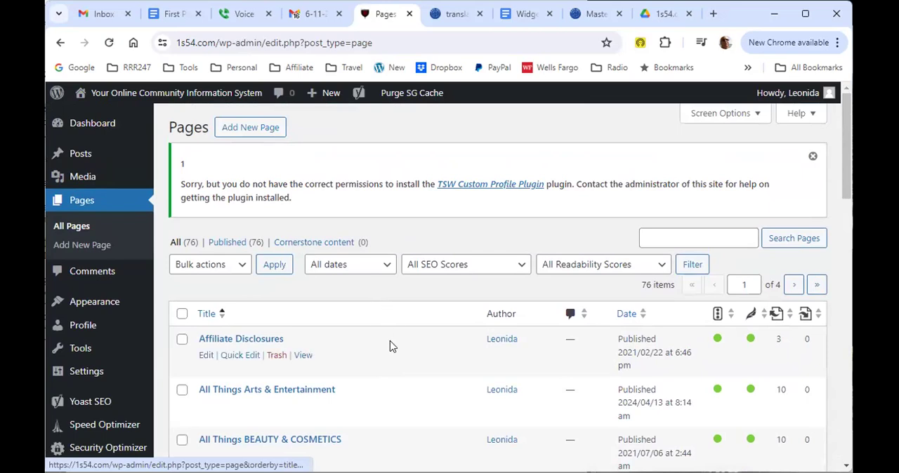
pyautogui.scroll(-3, 389, 347)
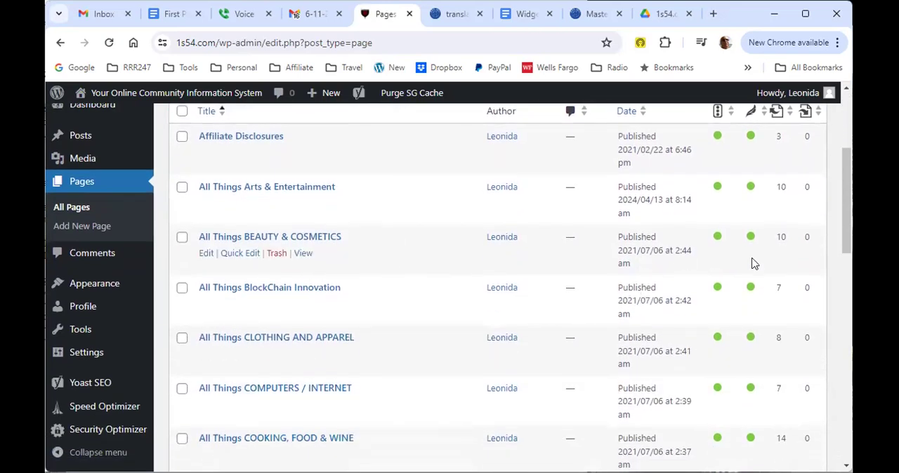
pyautogui.scroll(-3, 482, 321)
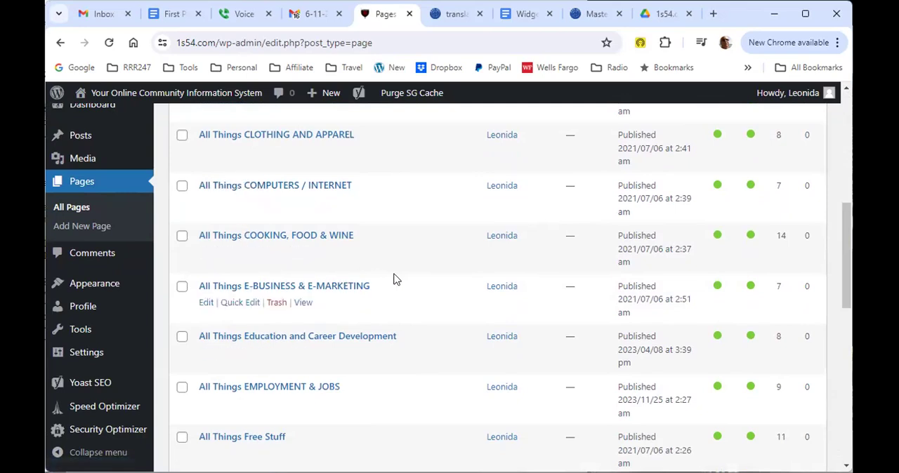
pyautogui.scroll(6, 396, 278)
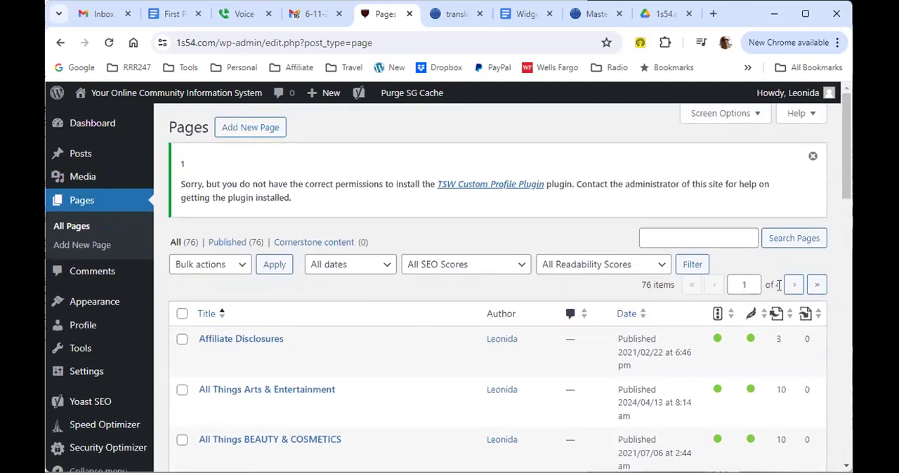
# Step: Examine the page titles on the second page of the pages list and dismiss the plugin permissions notice
pyautogui.moveTo(780, 284); pyautogui.dragTo(770, 284)
pyautogui.click(794, 288)
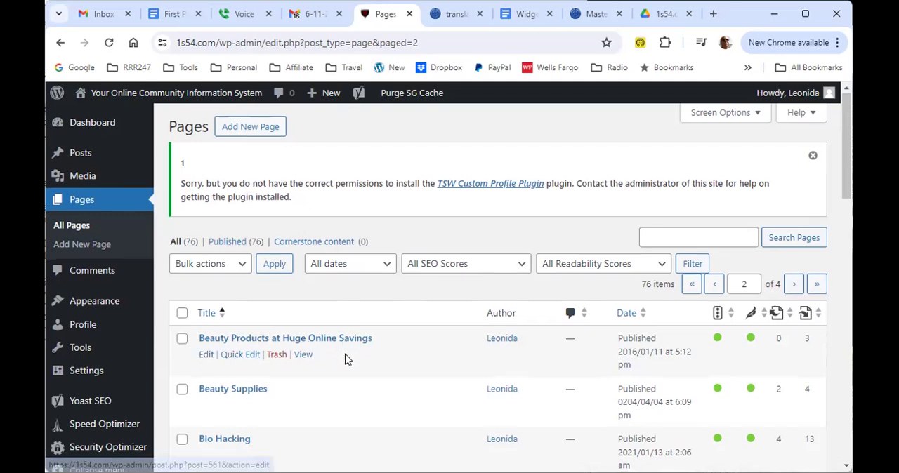
pyautogui.scroll(-2, 344, 358)
pyautogui.scroll(-1, 343, 361)
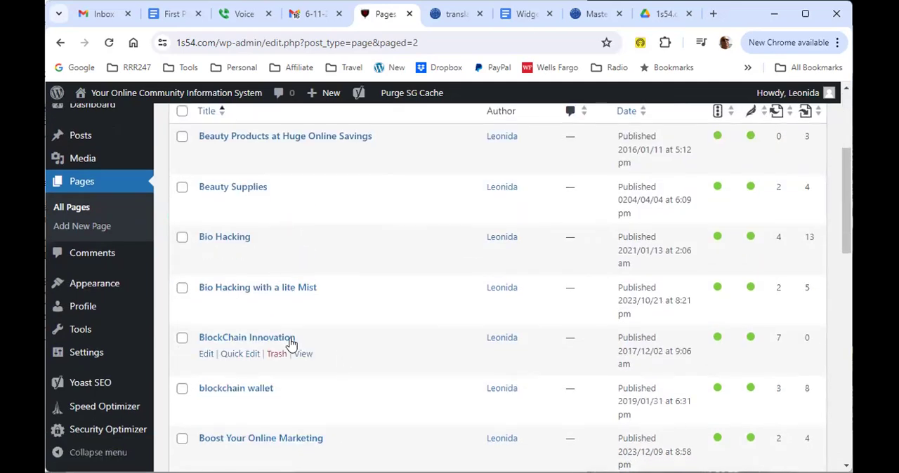
pyautogui.scroll(1, 372, 288)
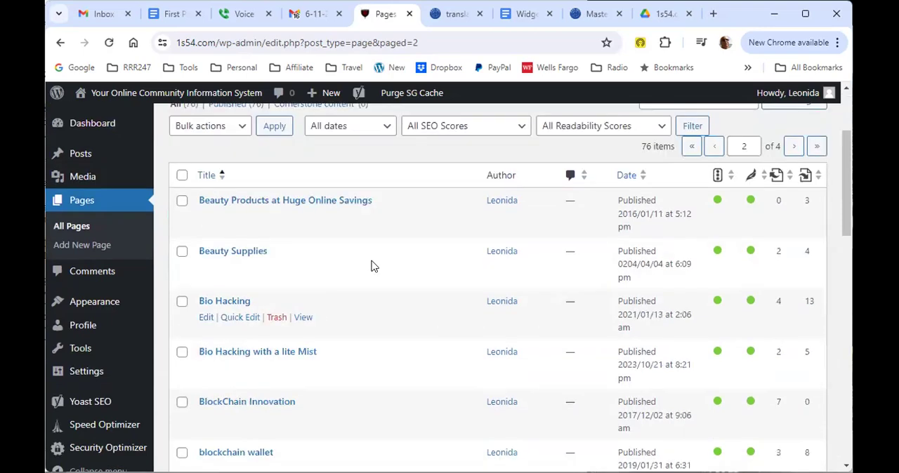
pyautogui.scroll(2, 309, 284)
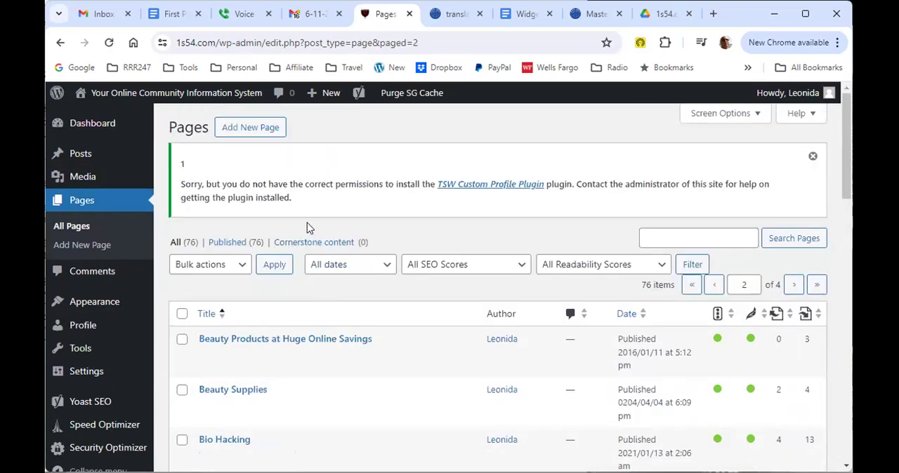
pyautogui.moveTo(181, 182); pyautogui.dragTo(291, 198)
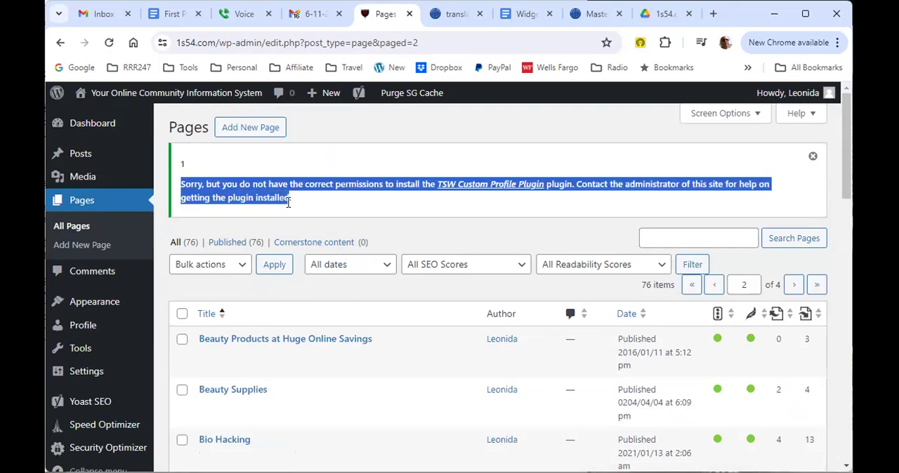
pyautogui.click(814, 158)
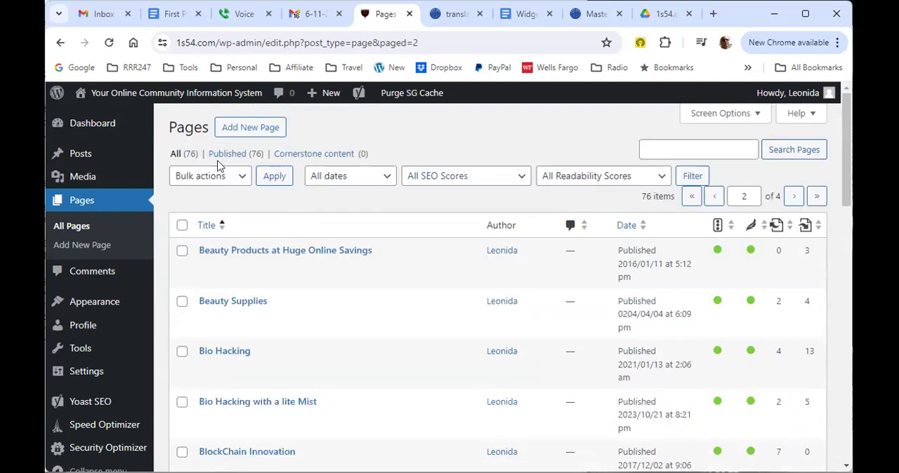
# Step: Return to the dashboard, open the list of all posts from its content summary and maximize the browser window to view the titles
pyautogui.click(95, 131)
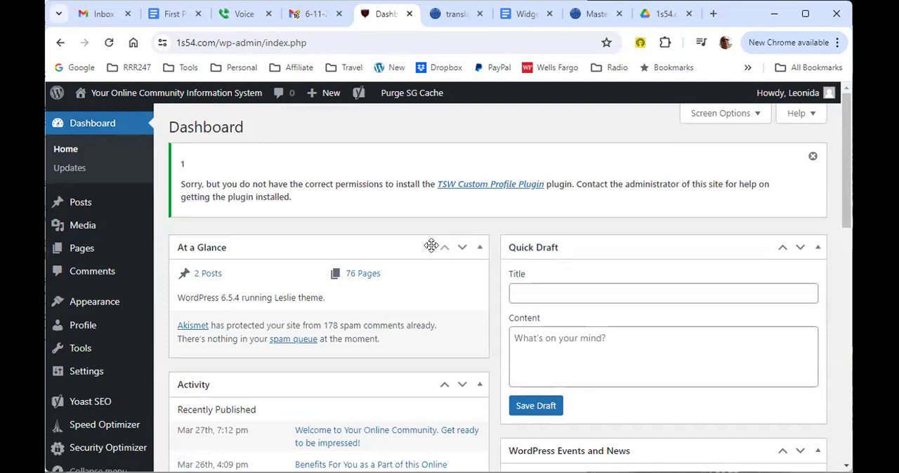
pyautogui.scroll(-1, 431, 245)
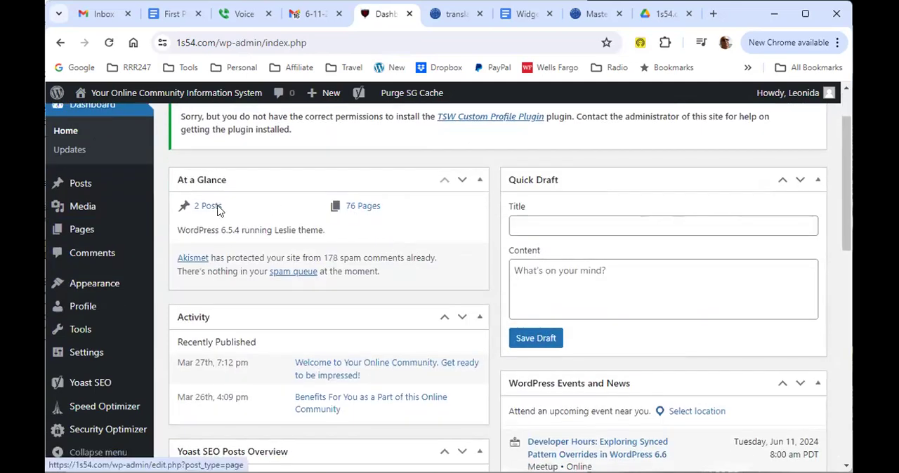
pyautogui.click(209, 206)
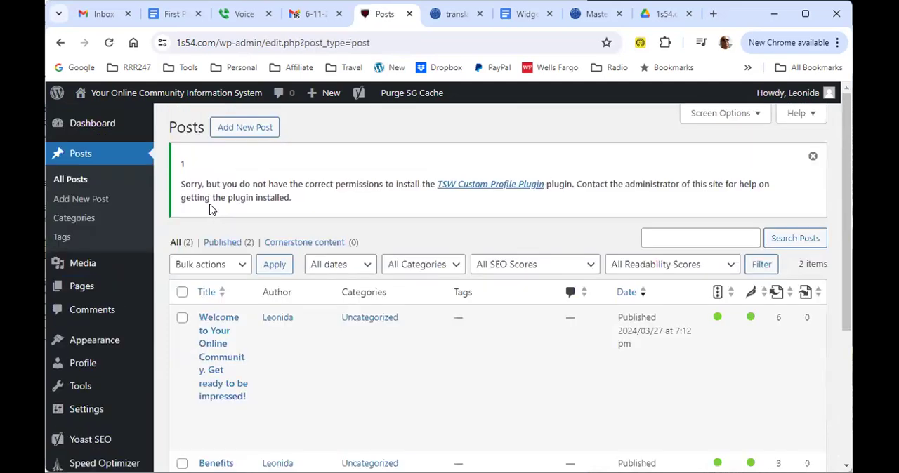
pyautogui.click(805, 21)
pyautogui.moveTo(191, 317)
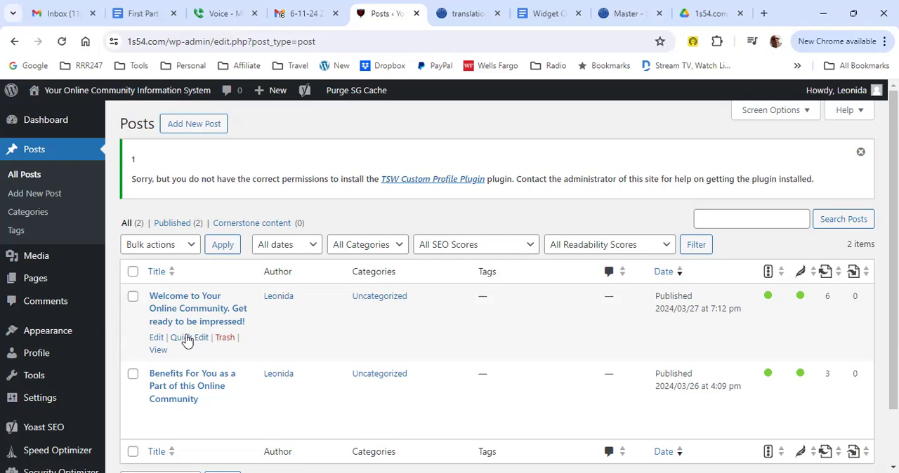
# Step: Quick-edit the "Welcome to Your Online Community" post to set its publish date to June 9, 2024, and update it
pyautogui.click(186, 340)
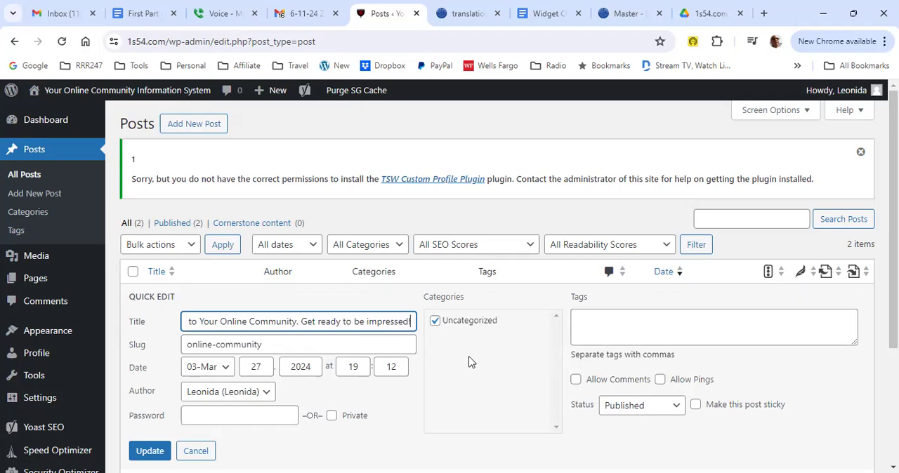
pyautogui.scroll(-1, 470, 361)
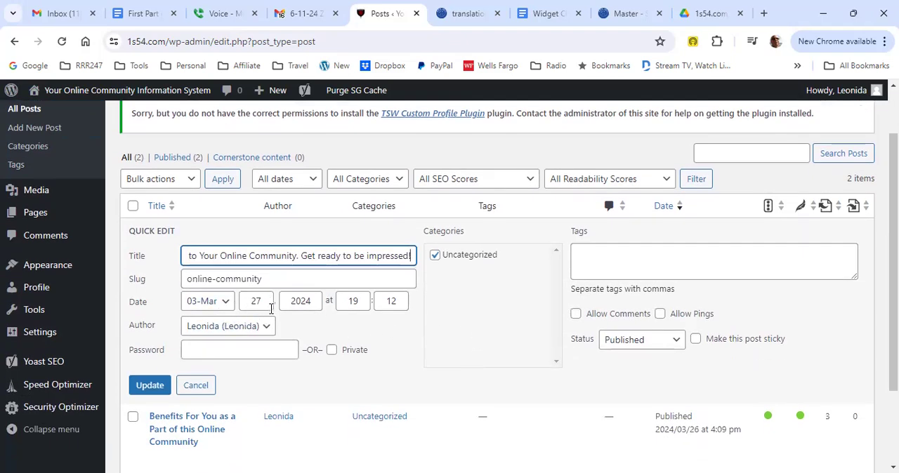
pyautogui.click(225, 304)
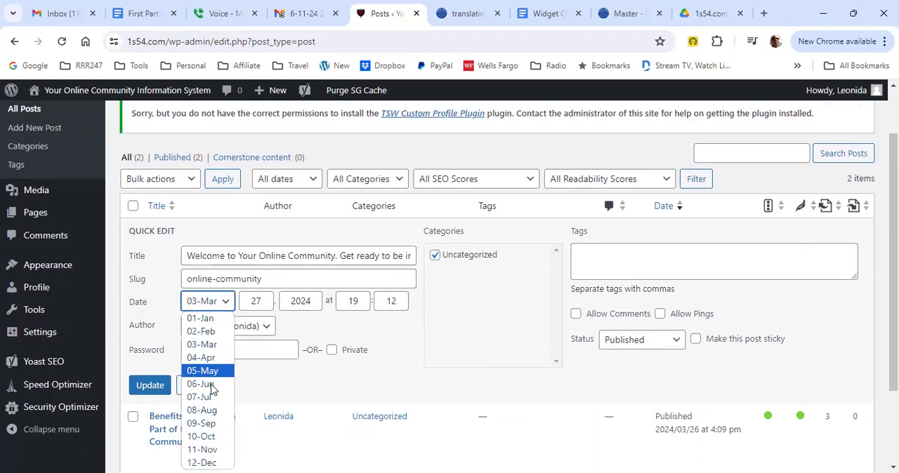
pyautogui.click(211, 384)
pyautogui.click(266, 303)
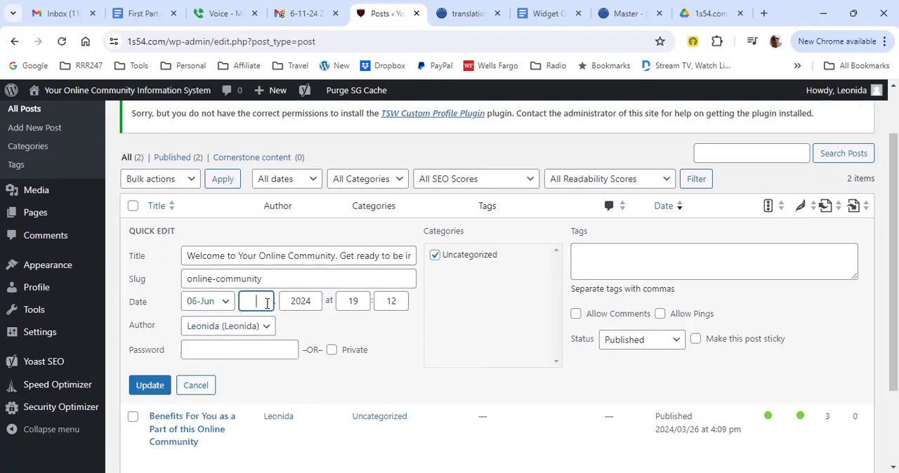
pyautogui.write('09')
pyautogui.click(152, 385)
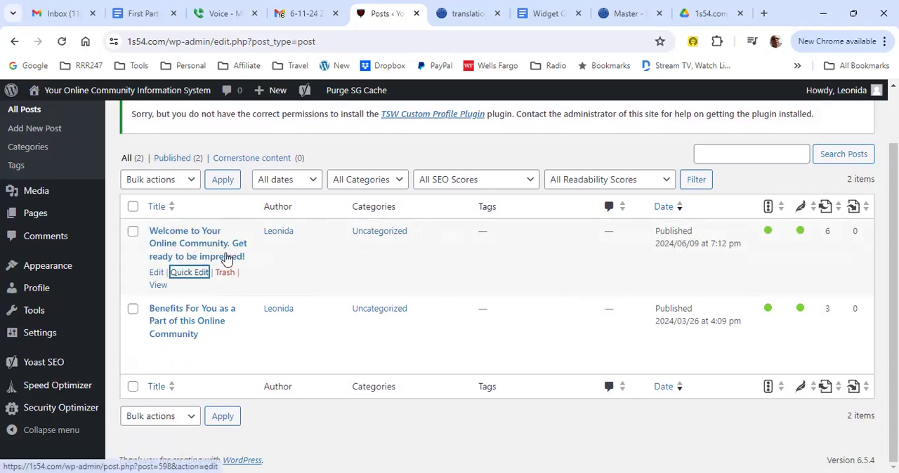
# Step: Quick-edit the "Benefits For You as a Part of this Online Community" post to set its date to June 10, 2024, and update it
pyautogui.moveTo(191, 331)
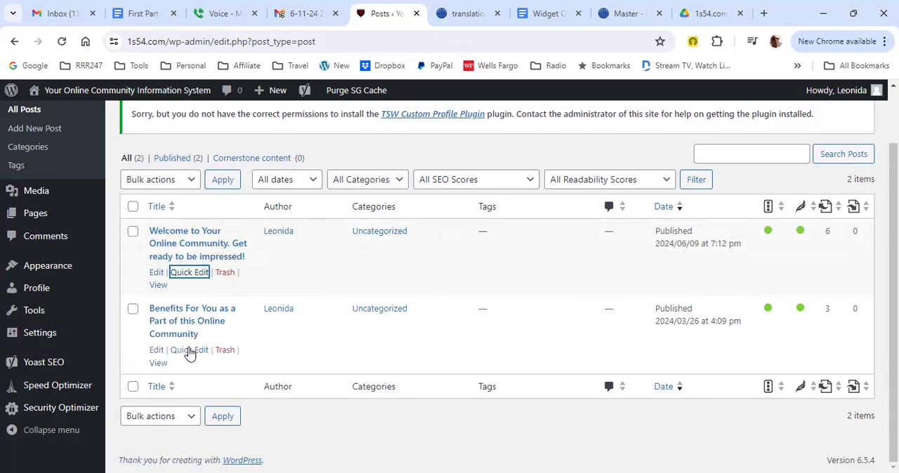
pyautogui.click(190, 350)
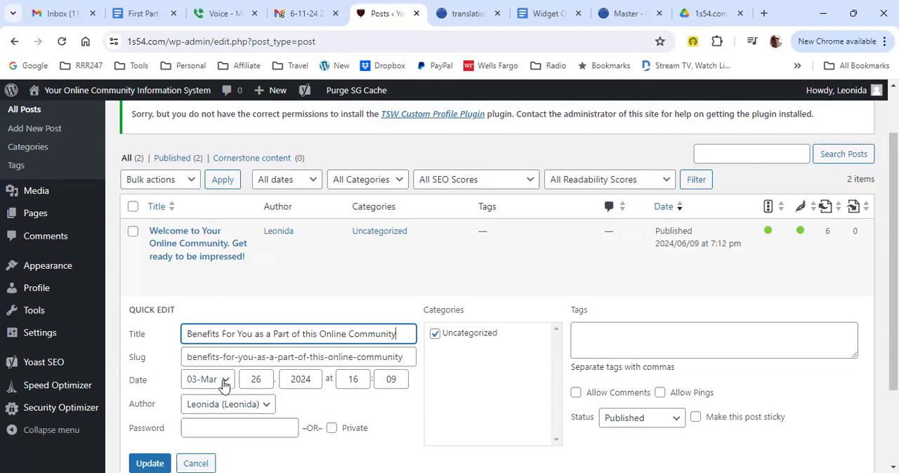
pyautogui.click(223, 383)
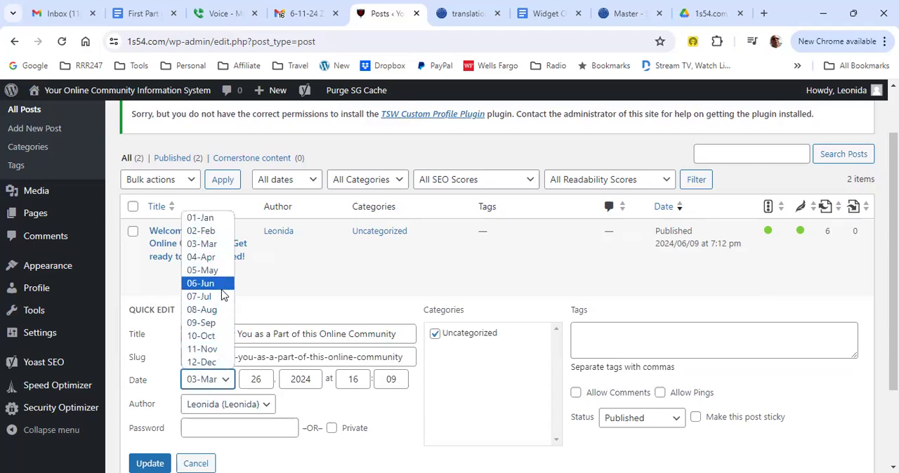
pyautogui.click(223, 295)
pyautogui.doubleClick(252, 381)
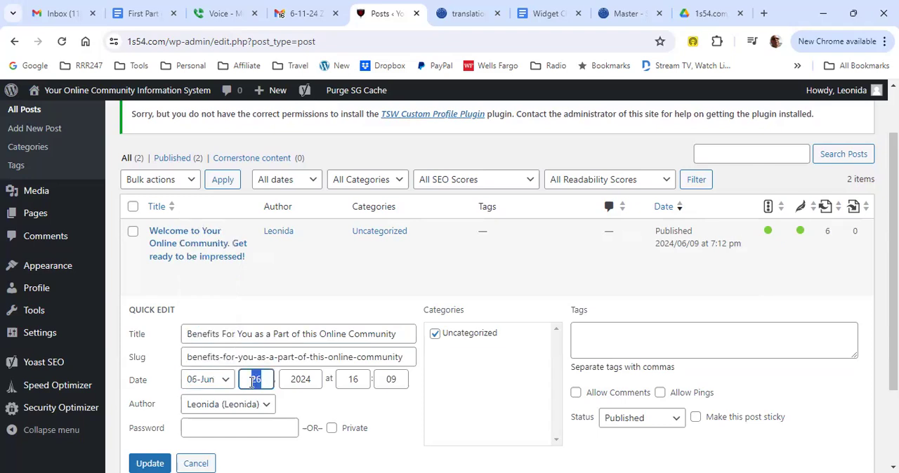
pyautogui.write('10')
pyautogui.scroll(-1, 383, 400)
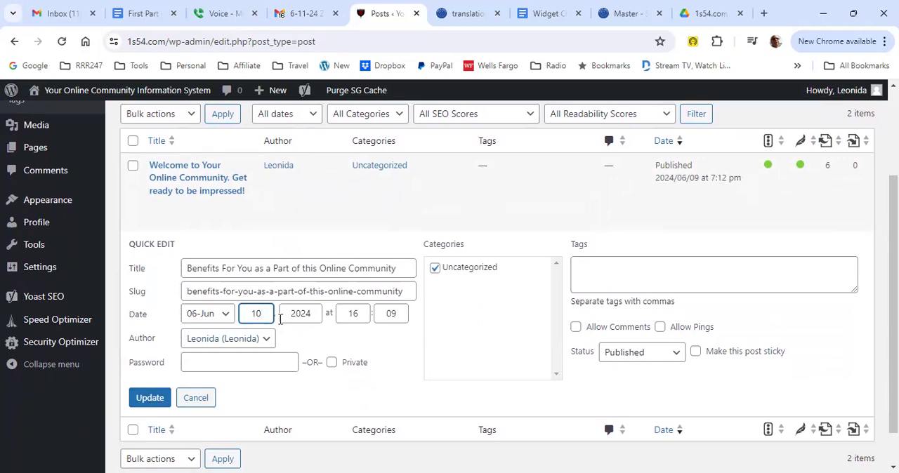
pyautogui.click(150, 399)
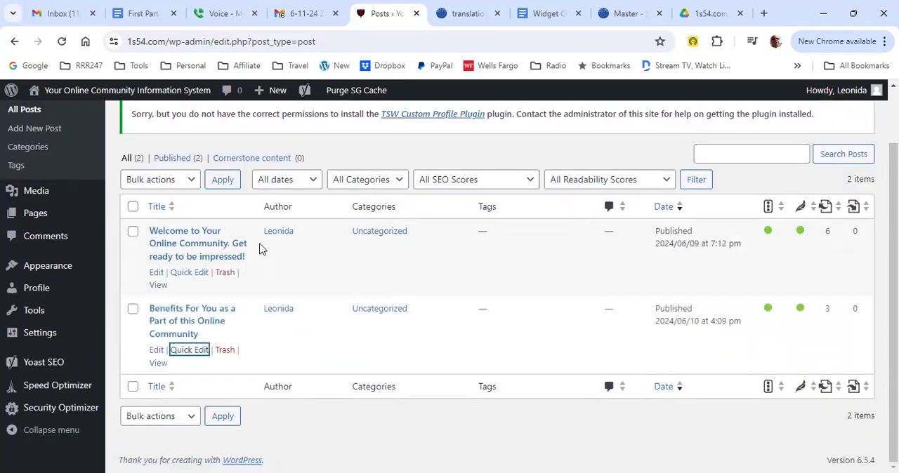
# Step: View the Welcome post on the site, go to the home page and check the order and dates of the posts
pyautogui.click(158, 286)
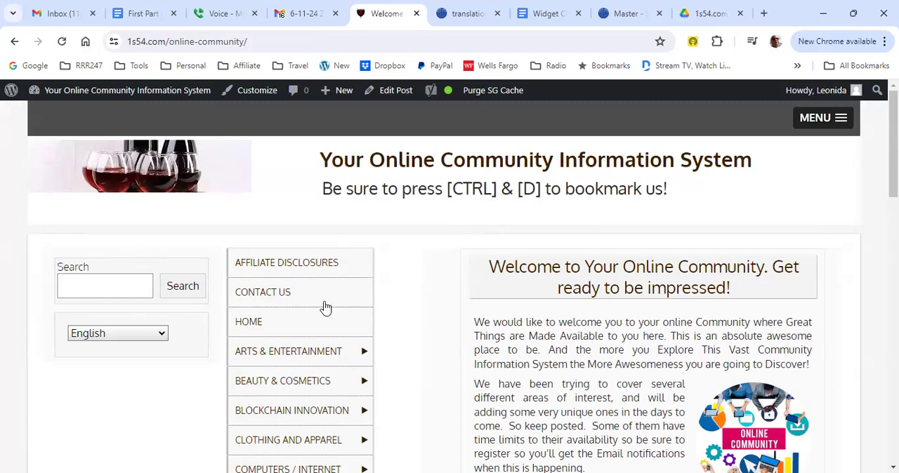
pyautogui.click(250, 323)
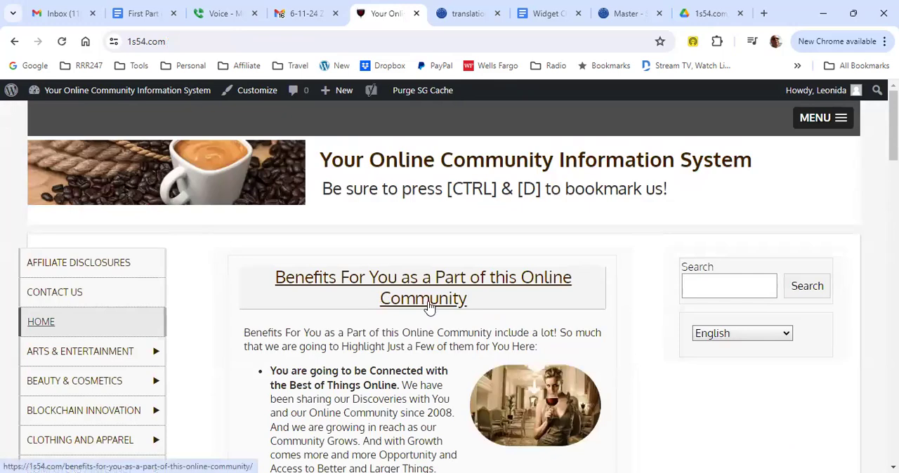
pyautogui.scroll(-3, 427, 309)
pyautogui.scroll(3, 608, 264)
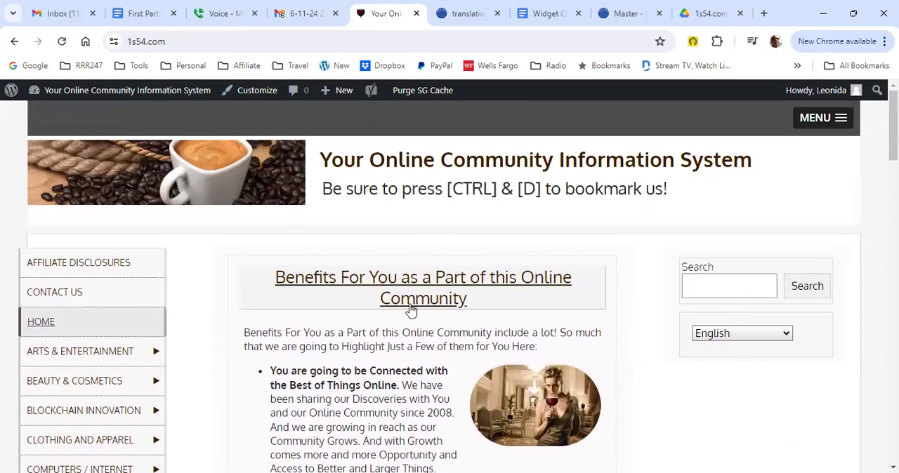
pyautogui.scroll(-3, 344, 303)
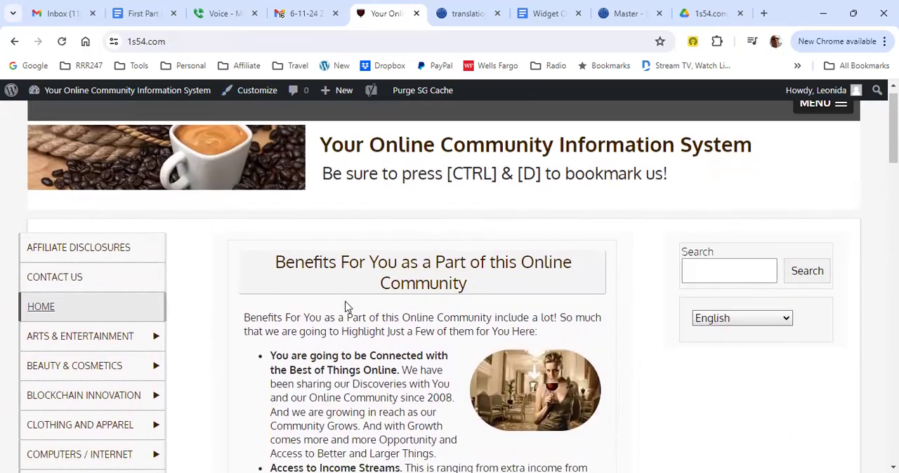
pyautogui.scroll(-7, 345, 303)
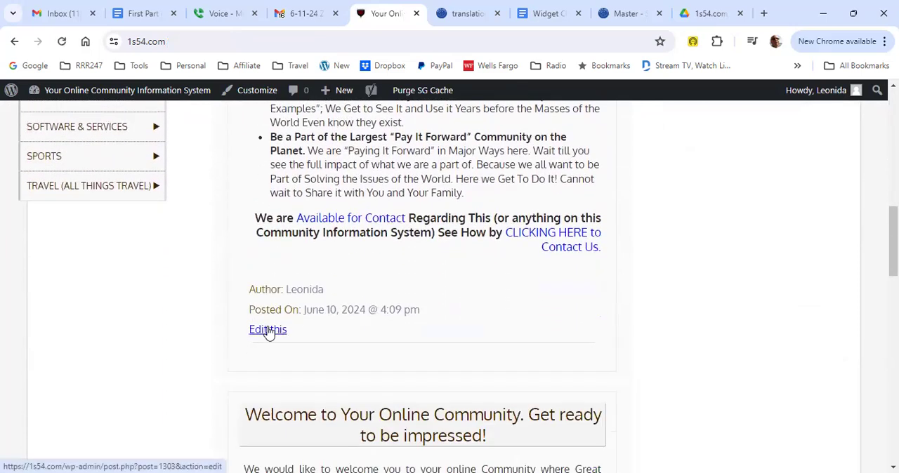
# Step: Open the Benefits post for editing from the home page and examine its content and Yoast SEO settings
pyautogui.click(267, 330)
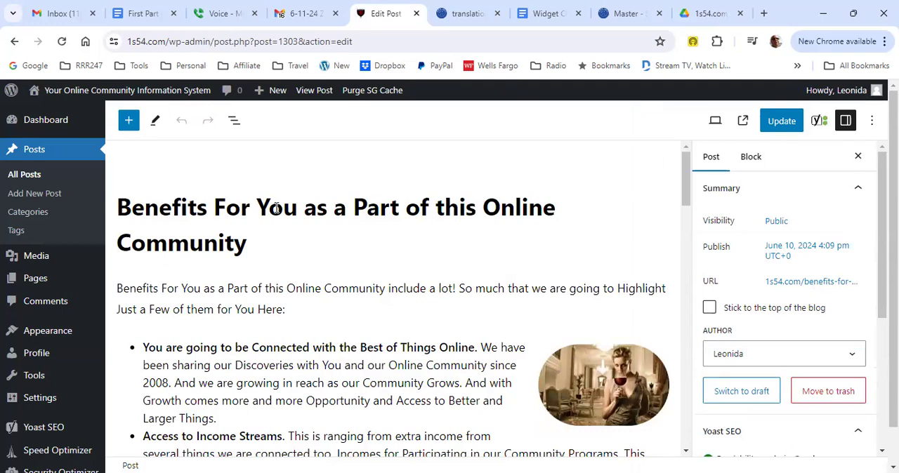
pyautogui.scroll(-1, 376, 300)
pyautogui.scroll(1, 375, 301)
pyautogui.click(819, 121)
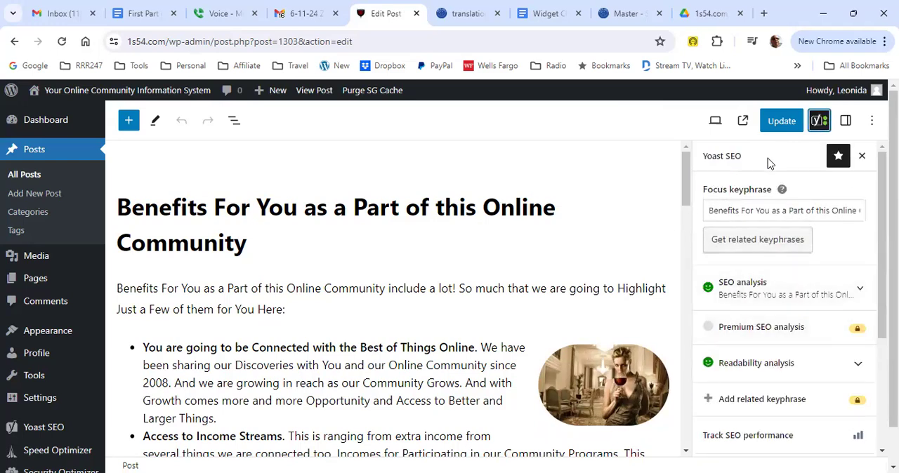
pyautogui.click(636, 188)
pyautogui.click(670, 259)
pyautogui.scroll(-3, 816, 258)
pyautogui.scroll(4, 812, 261)
# Step: Set the Benefits post's publish date to June 8, 2024 in its post settings and update the post
pyautogui.click(846, 120)
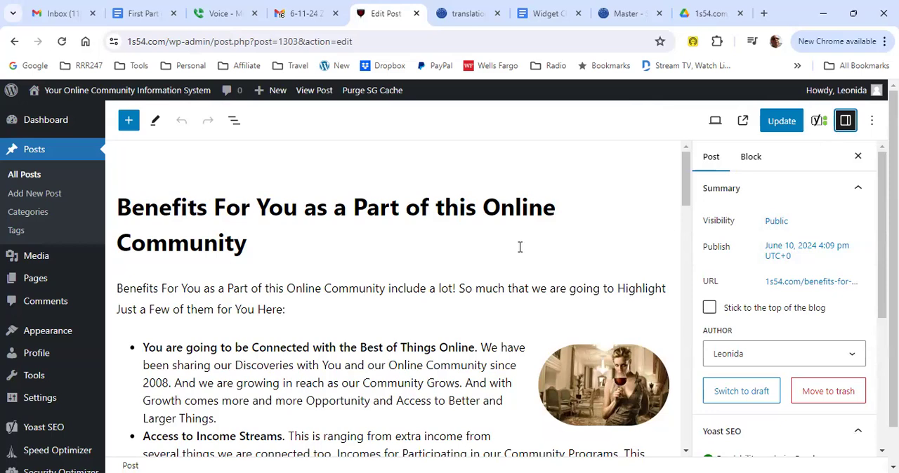
pyautogui.click(785, 253)
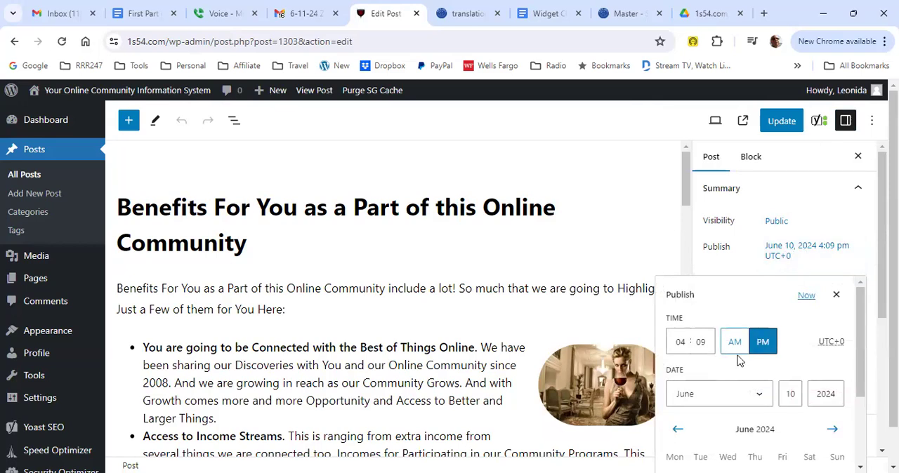
pyautogui.scroll(-2, 738, 362)
pyautogui.scroll(-1, 729, 371)
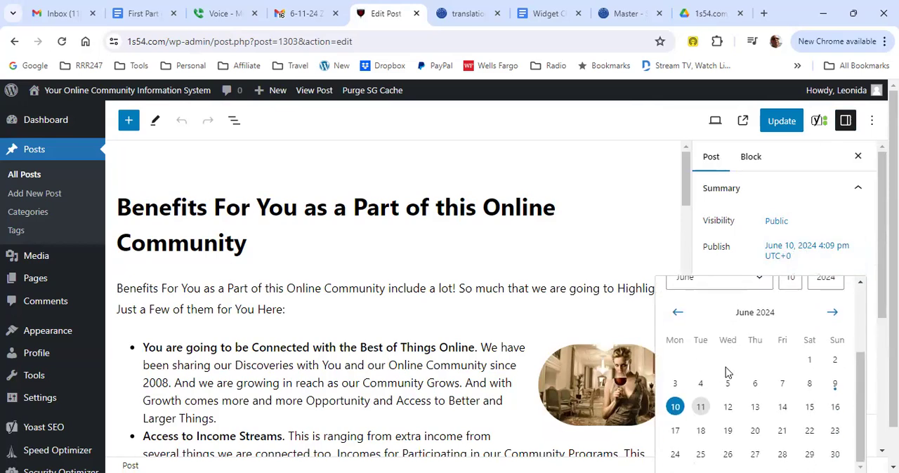
pyautogui.click(835, 384)
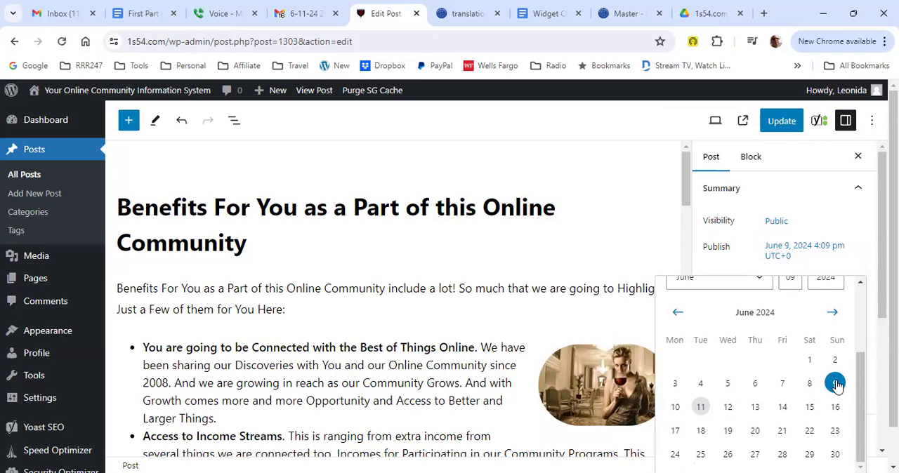
pyautogui.click(809, 383)
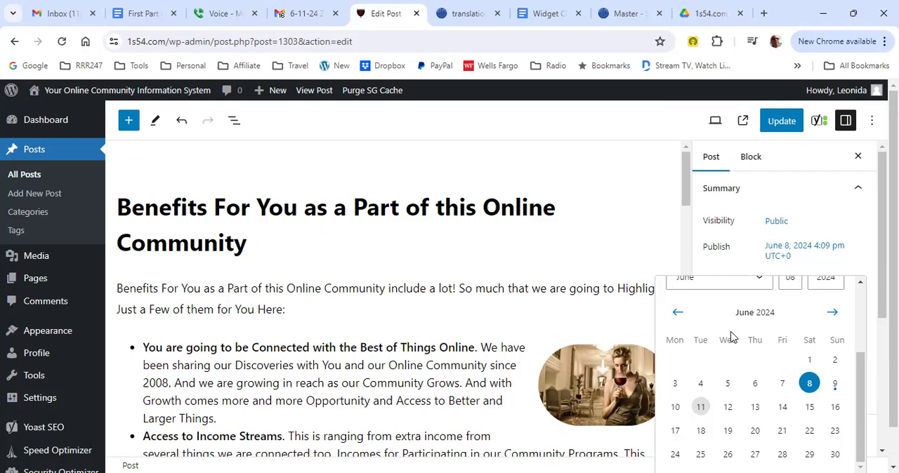
pyautogui.click(782, 122)
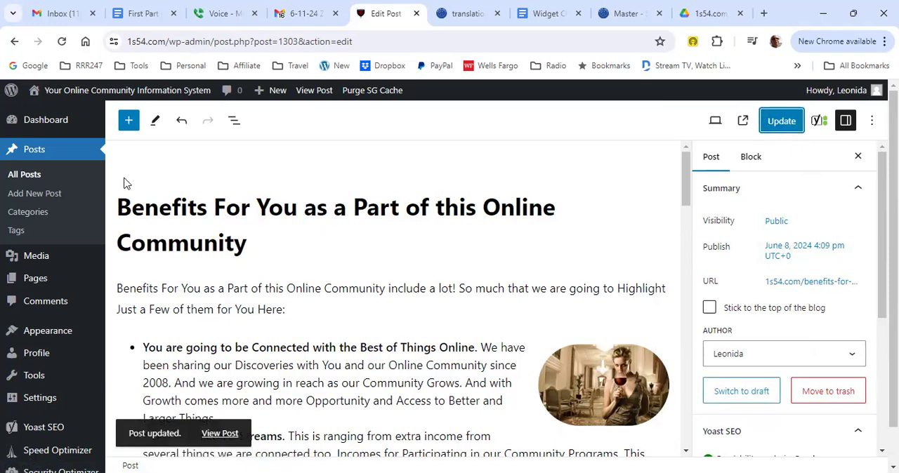
# Step: Visit the site's home page and check the order and posting dates of the Welcome and Benefits posts
pyautogui.moveTo(58, 126)
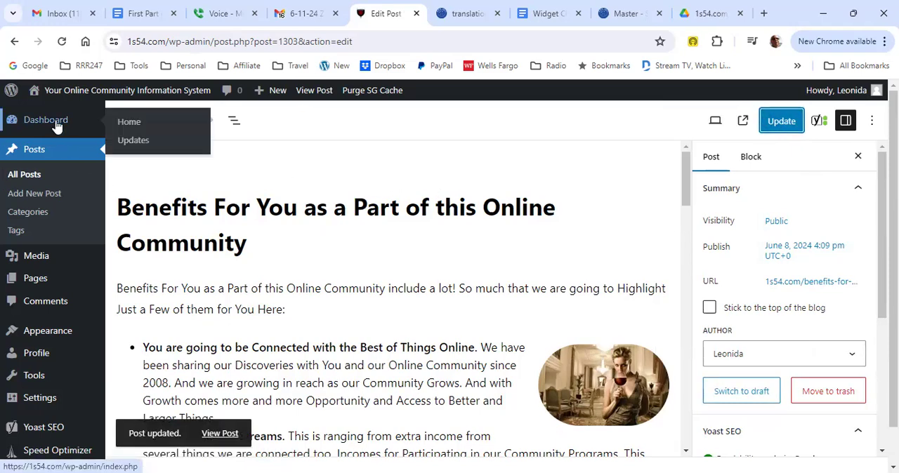
pyautogui.moveTo(79, 93)
pyautogui.click(38, 113)
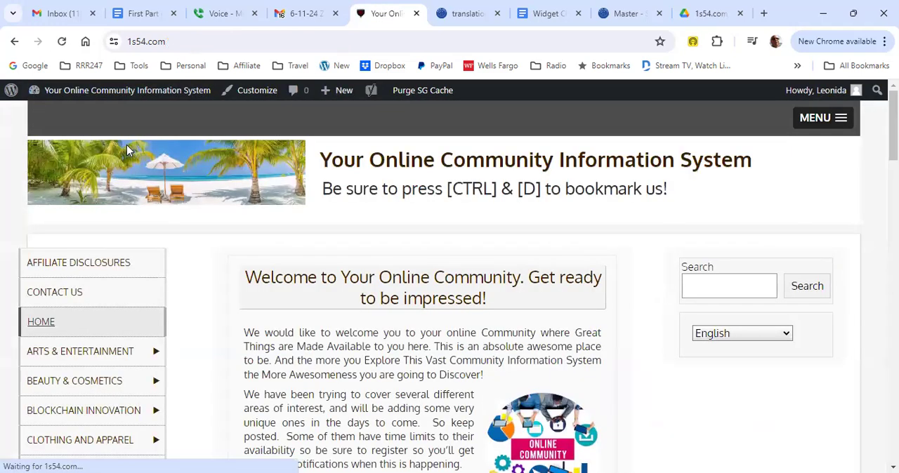
pyautogui.scroll(-1, 351, 243)
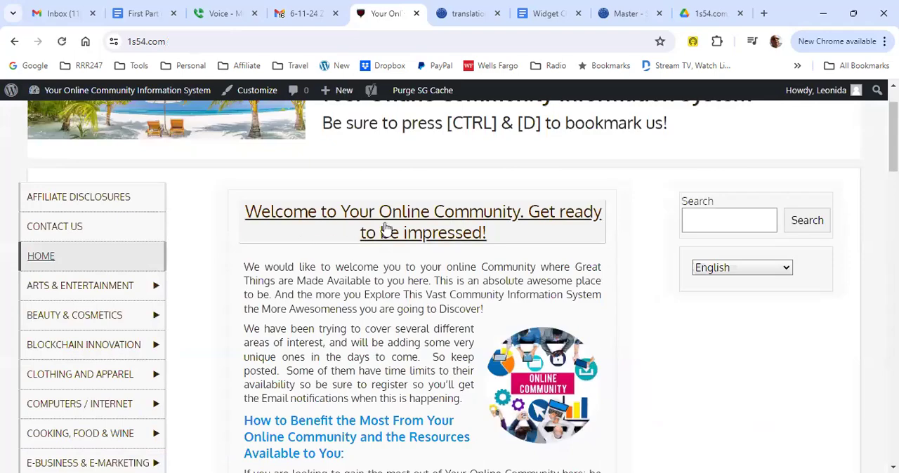
pyautogui.scroll(-7, 501, 257)
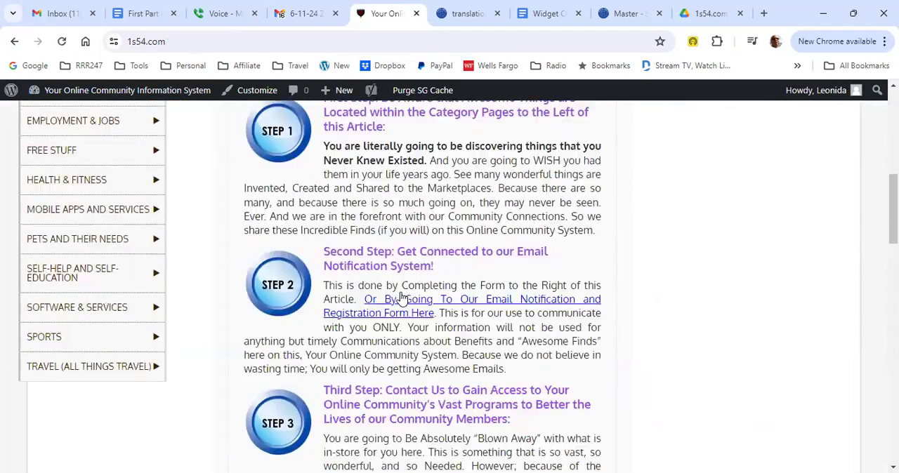
pyautogui.scroll(-7, 402, 298)
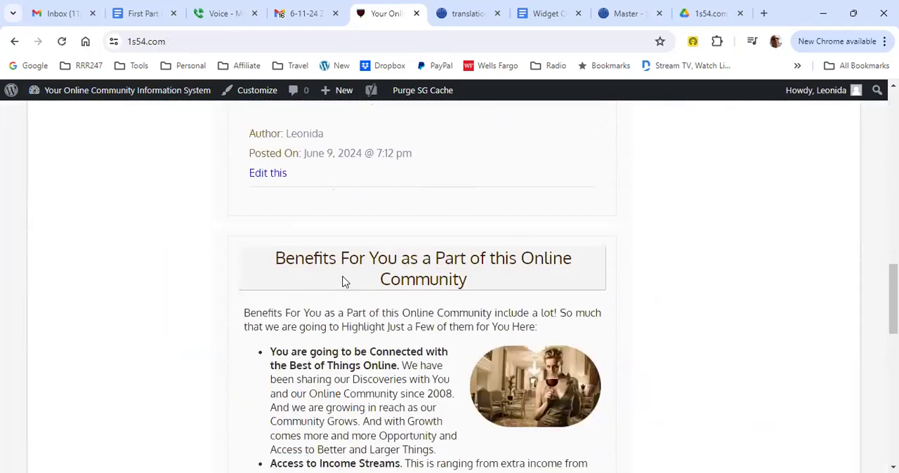
pyautogui.scroll(-15, 527, 305)
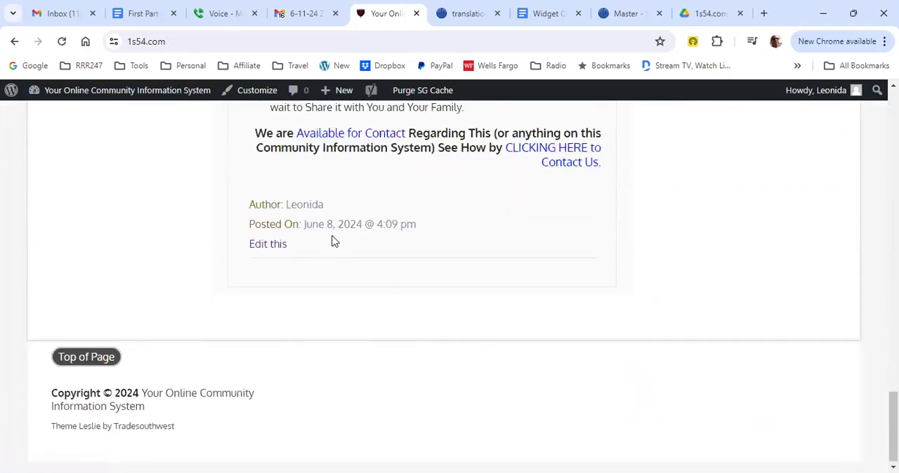
pyautogui.scroll(15, 364, 247)
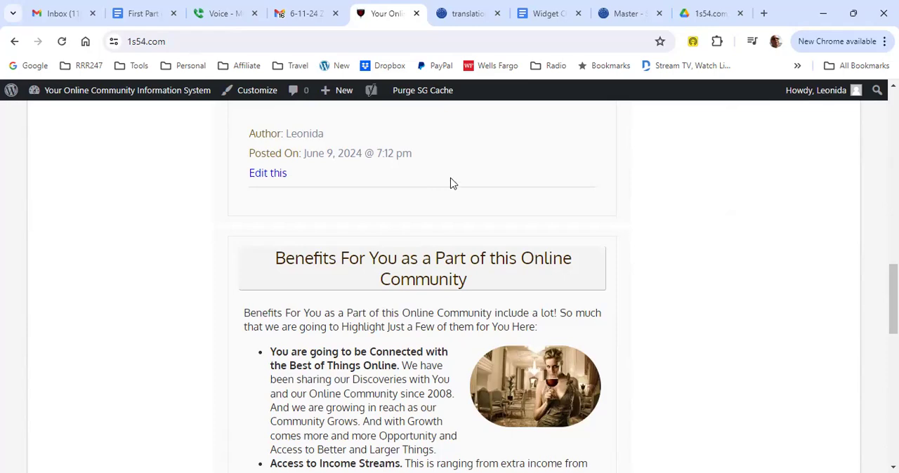
pyautogui.scroll(5, 450, 184)
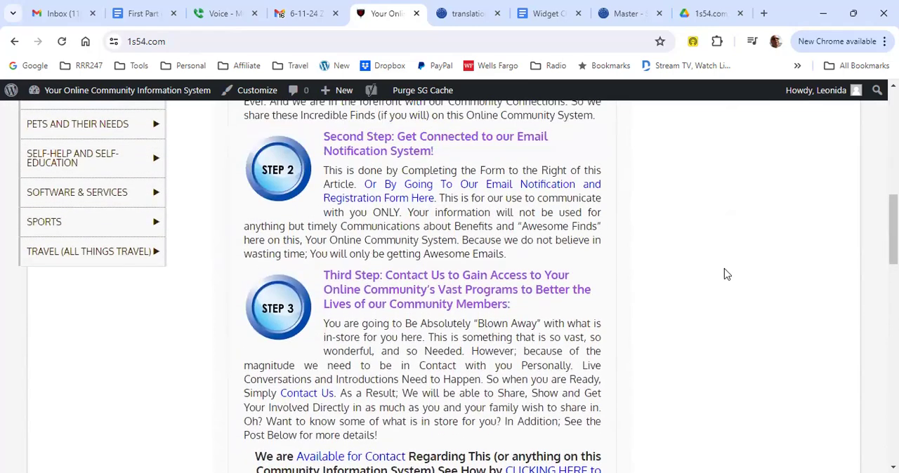
pyautogui.scroll(2, 640, 255)
pyautogui.scroll(3, 639, 255)
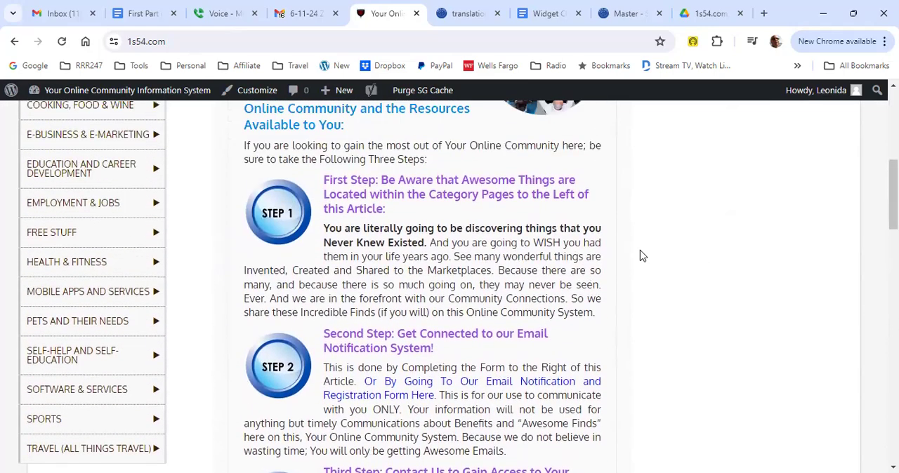
pyautogui.scroll(3, 639, 255)
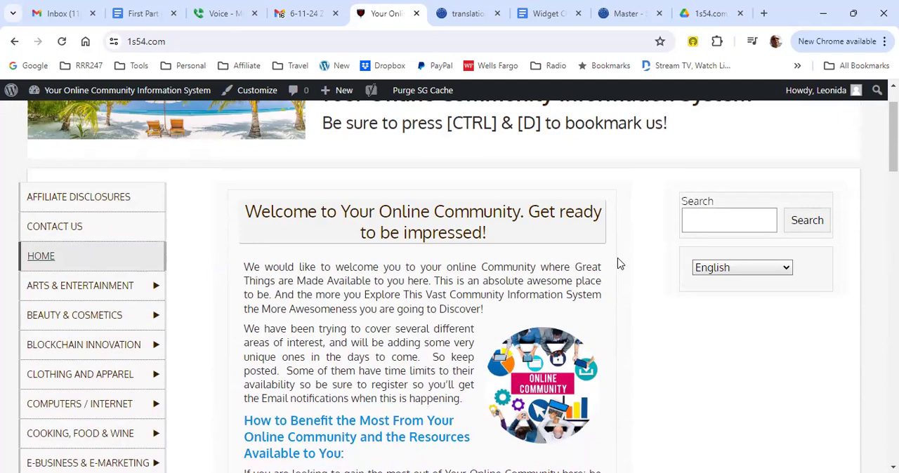
pyautogui.scroll(1, 630, 267)
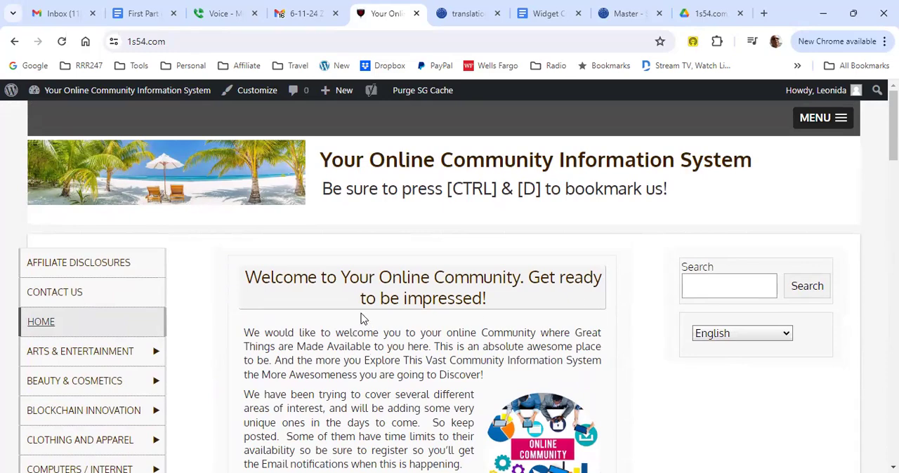
# Step: Open the Welcome post for editing from the home page and check its Yoast SEO focus keyphrase
pyautogui.scroll(-3, 315, 304)
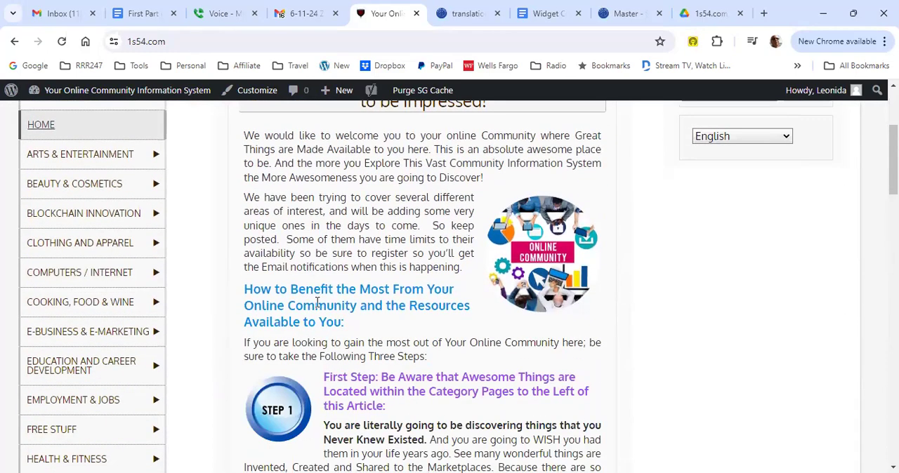
pyautogui.scroll(-7, 316, 309)
pyautogui.scroll(-2, 318, 327)
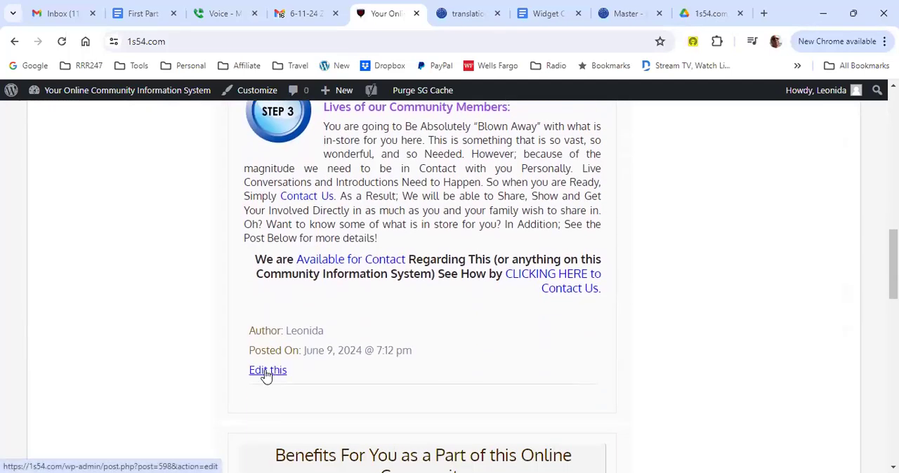
pyautogui.click(266, 376)
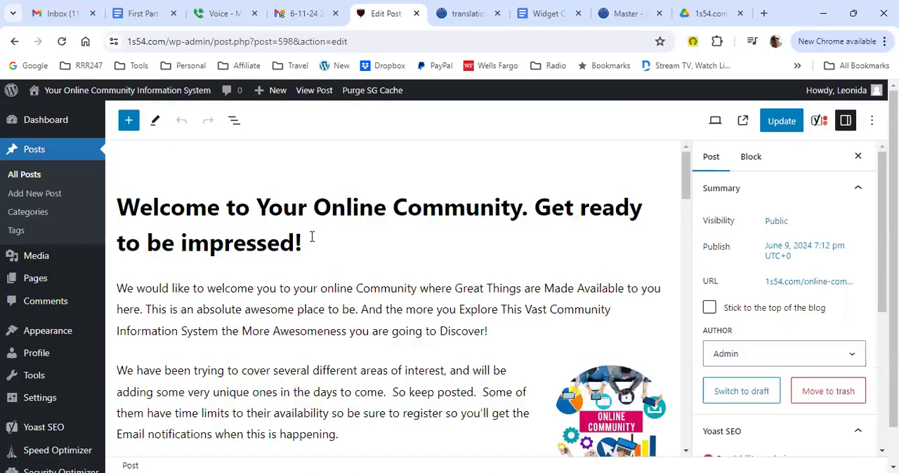
pyautogui.click(819, 121)
pyautogui.moveTo(778, 210); pyautogui.dragTo(672, 217)
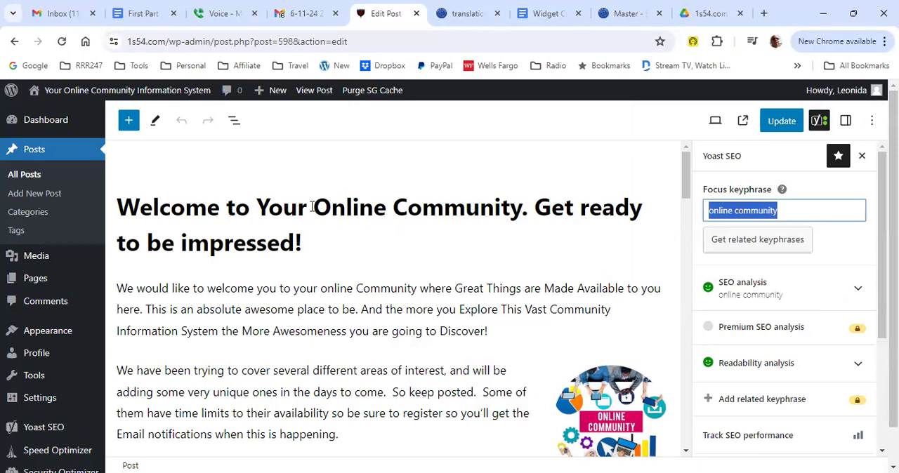
# Step: Replace the Welcome post's whole title with "Online Community" and compare it with the focus keyphrase
pyautogui.moveTo(313, 206); pyautogui.dragTo(522, 206)
pyautogui.hotkey('ctrl', 'c')
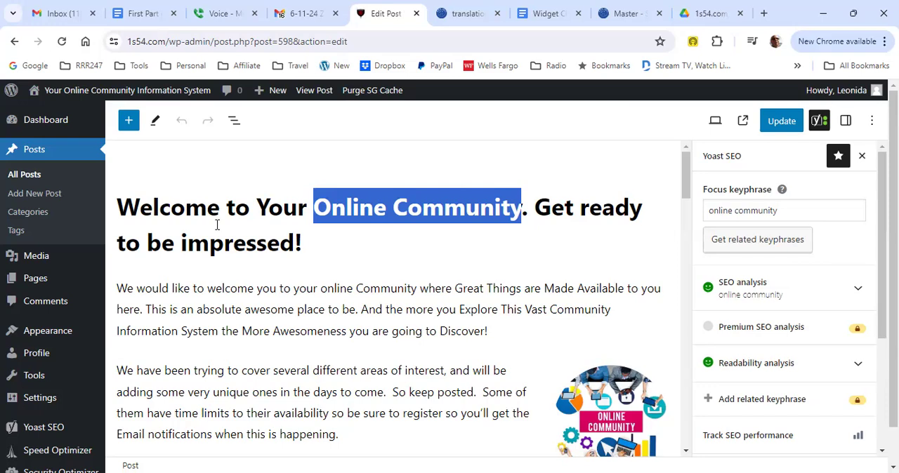
pyautogui.press('BackSpace')
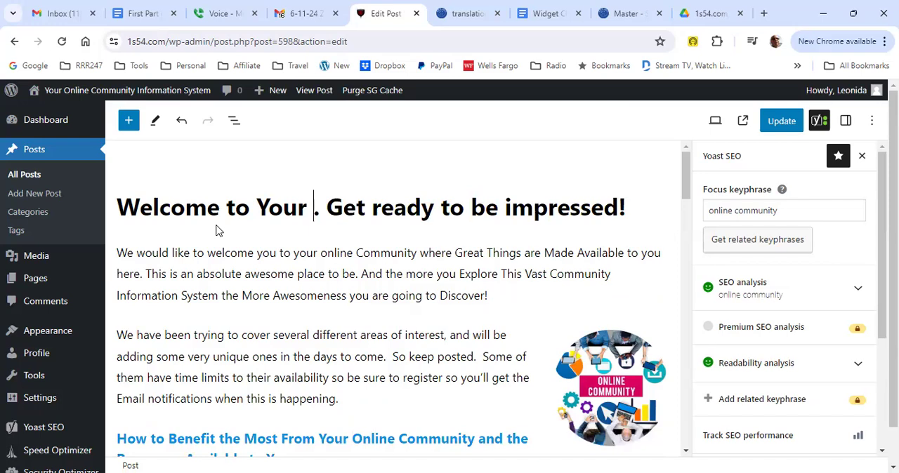
pyautogui.hotkey('ctrl', 'a')
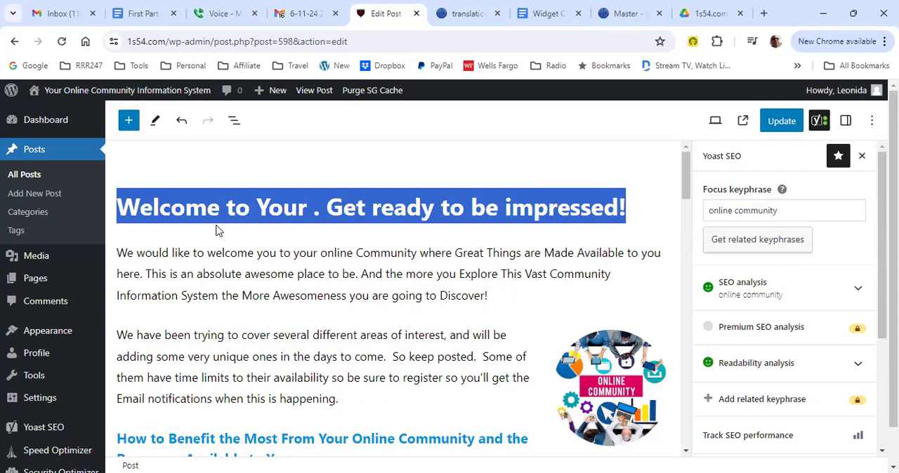
pyautogui.hotkey('ctrl', 'v')
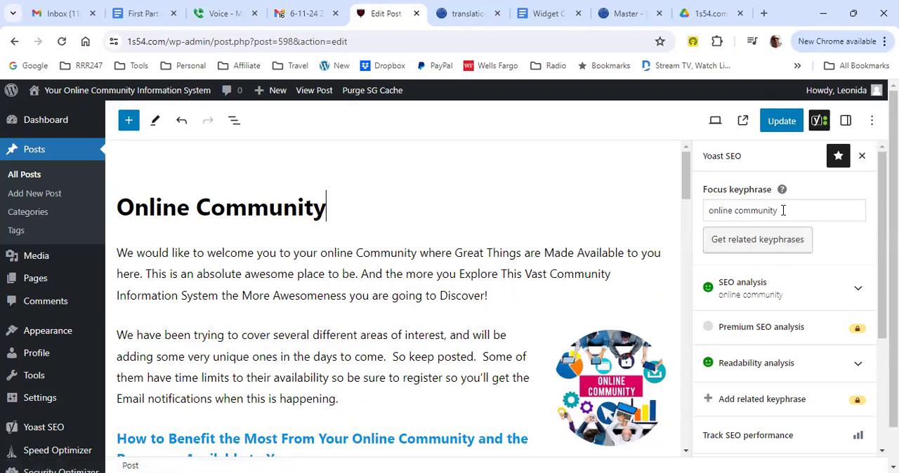
pyautogui.moveTo(782, 208); pyautogui.dragTo(705, 219)
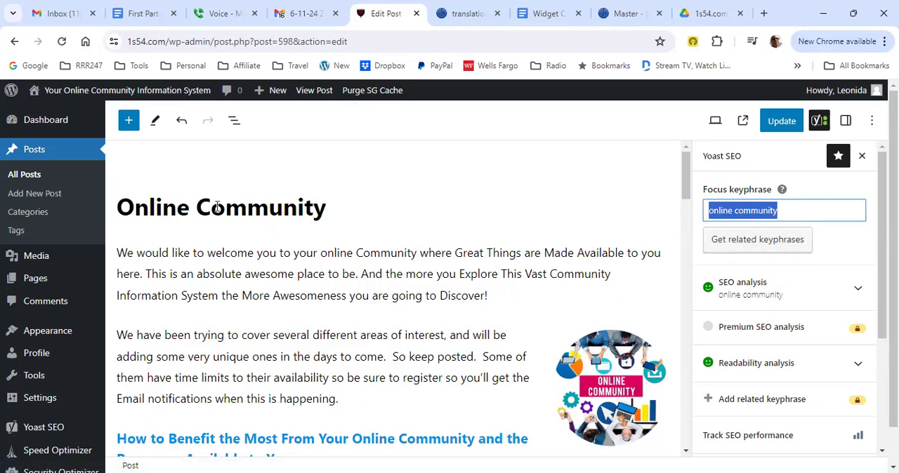
# Step: Add "You Here With Our" in front of the title so it reads "You Here With Our Online Community"
pyautogui.click(118, 215)
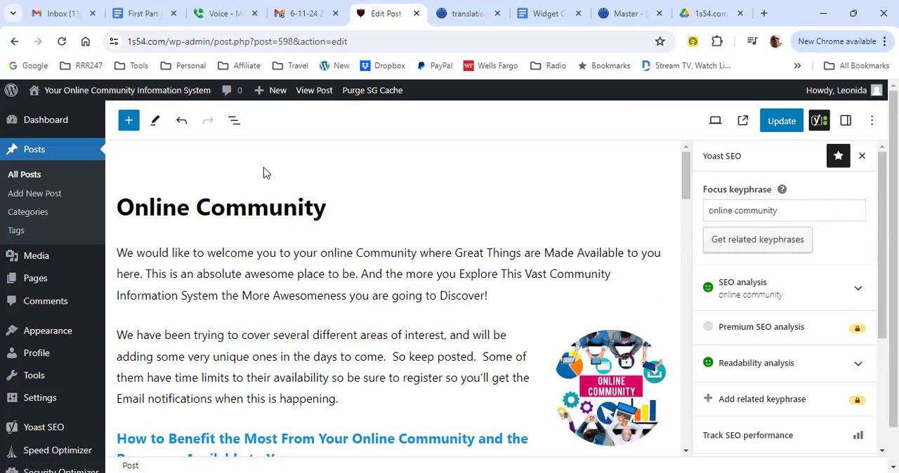
pyautogui.write('You a')
pyautogui.write('re o')
pyautogui.press('BackSpace')
pyautogui.write('with our')
pyautogui.press('BackSpace')
pyautogui.press('BackSpace')
pyautogui.press('BackSpace')
pyautogui.press('BackSpace')
pyautogui.press('BackSpace')
pyautogui.press('BackSpace')
pyautogui.press('BackSpace')
pyautogui.press('BackSpace')
pyautogui.press('BackSpace')
pyautogui.press('BackSpace')
pyautogui.press('BackSpace')
pyautogui.press('BackSpace')
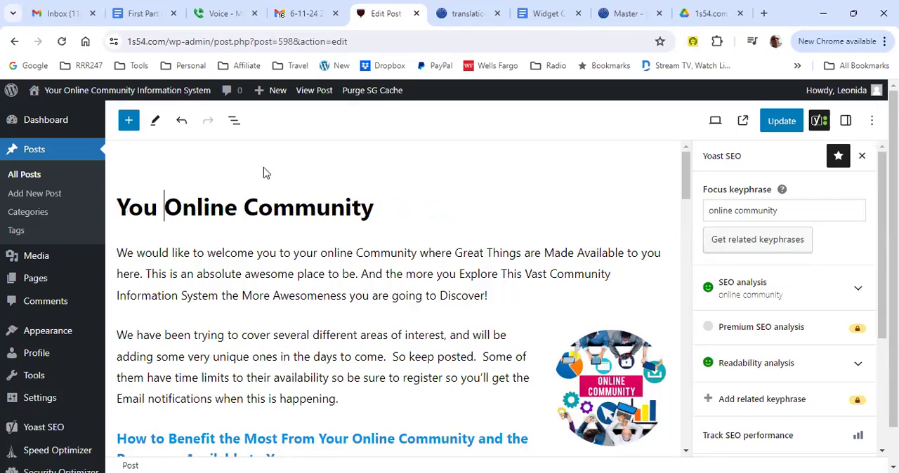
pyautogui.write('Here ')
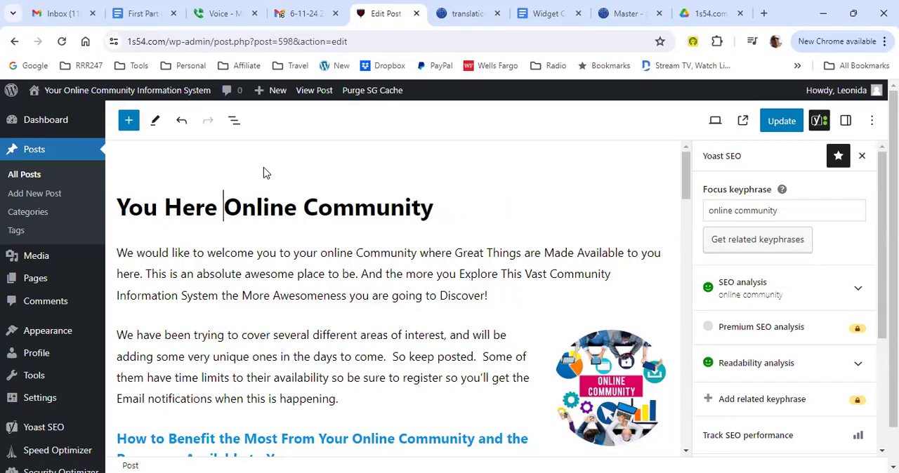
pyautogui.write('w')
pyautogui.press('BackSpace')
pyautogui.write('With ')
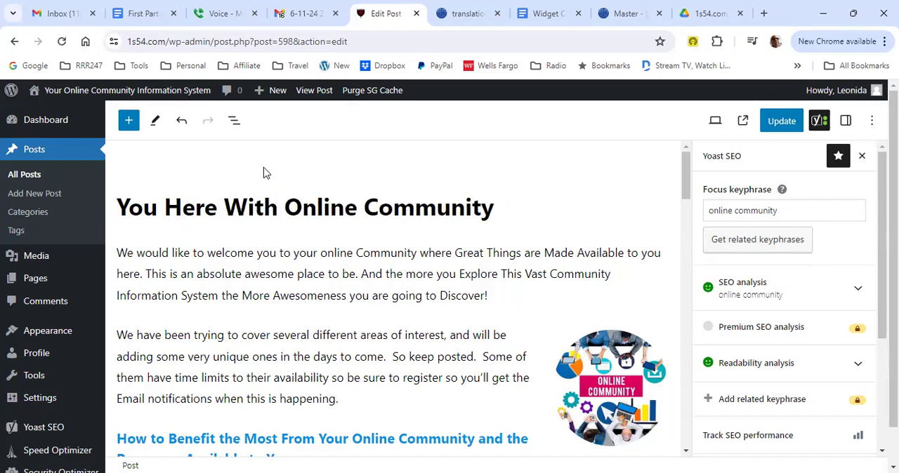
pyautogui.write('Our')
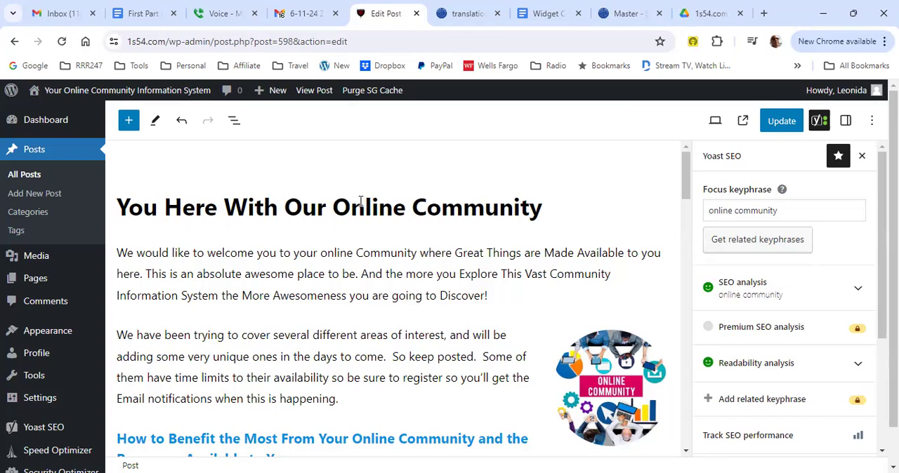
# Step: Examine the Yoast SEO analysis results for the keyphrase used in the title, and collapse them again
pyautogui.moveTo(335, 212); pyautogui.dragTo(542, 212)
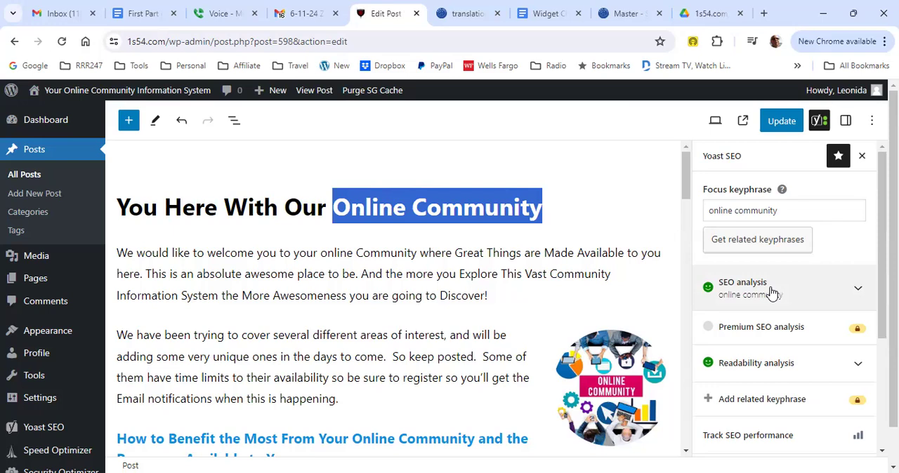
pyautogui.click(857, 300)
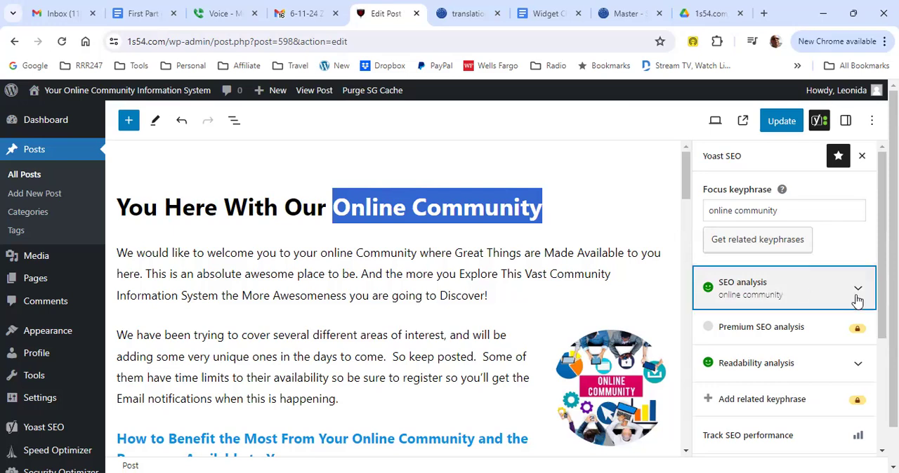
pyautogui.scroll(-5, 836, 358)
pyautogui.scroll(-3, 835, 365)
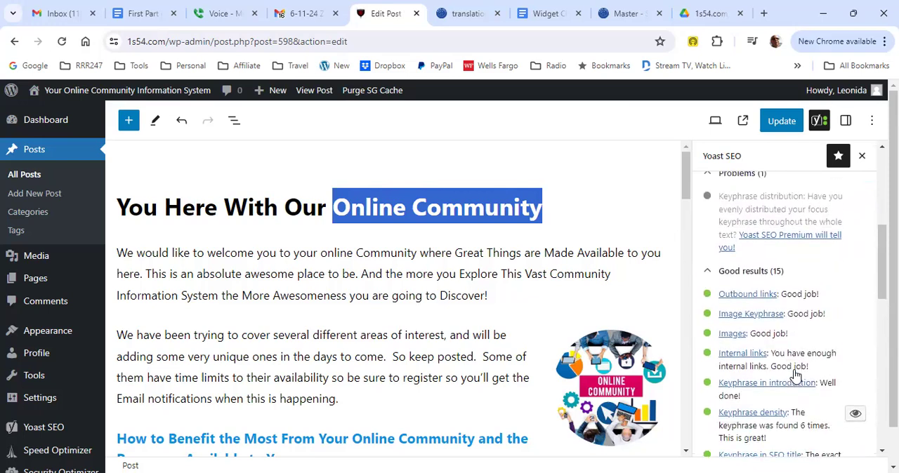
pyautogui.scroll(8, 794, 376)
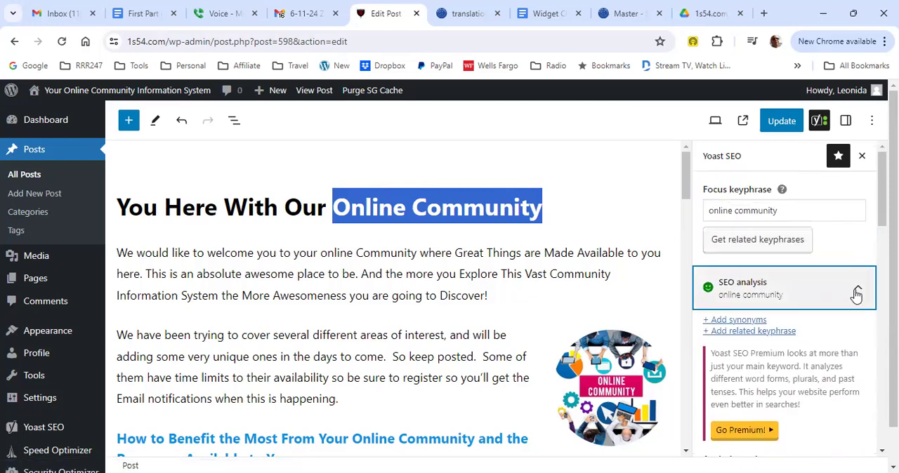
pyautogui.click(856, 293)
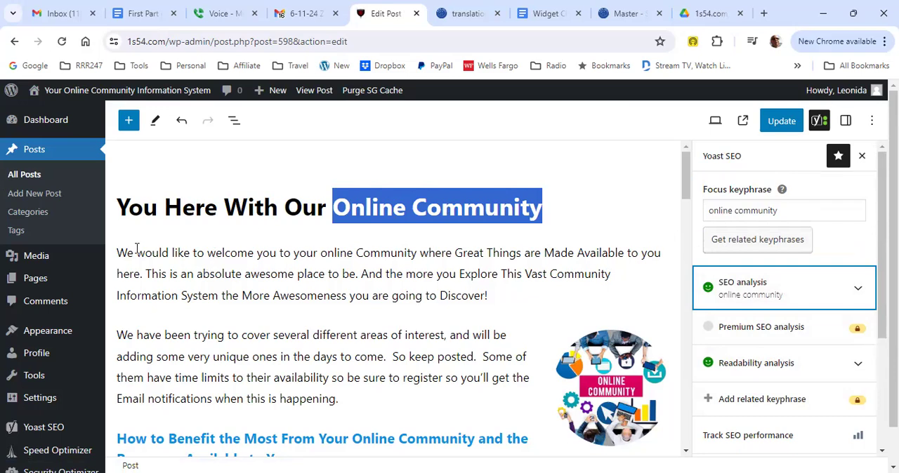
# Step: Examine how the opening paragraph and the sections below it use the keyphrase "online Community"
pyautogui.moveTo(116, 254); pyautogui.dragTo(313, 254)
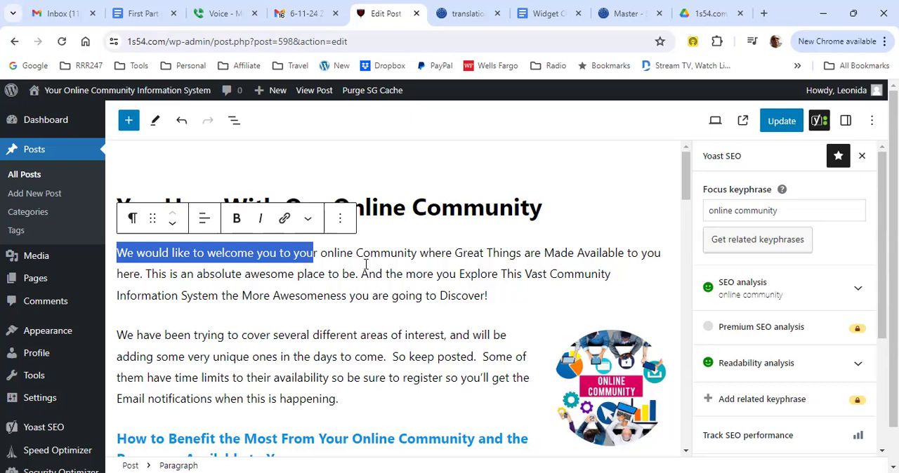
pyautogui.click(423, 274)
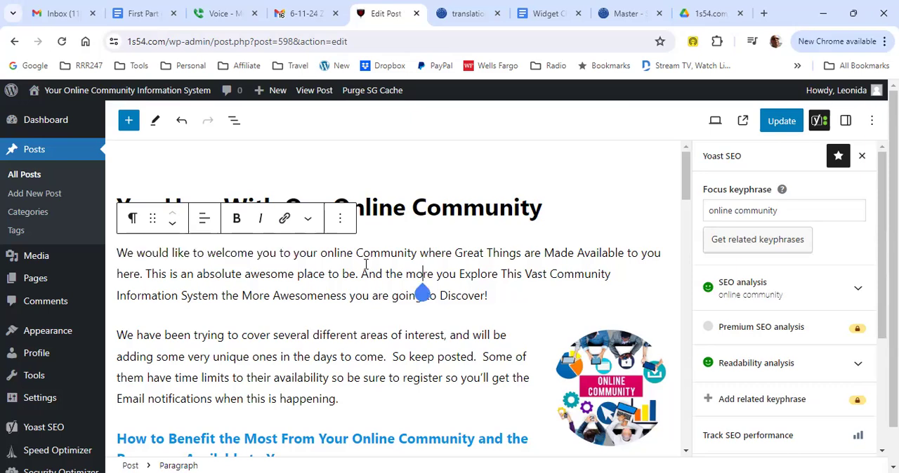
pyautogui.press('Up')
pyautogui.press('Up')
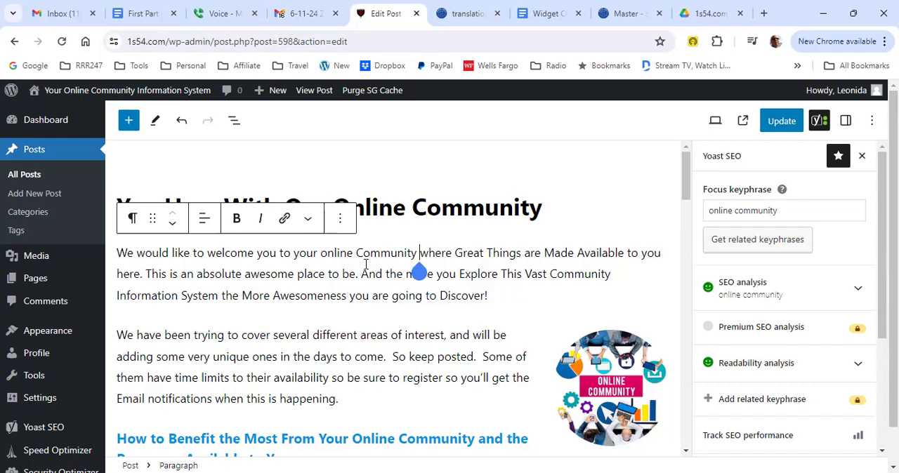
pyautogui.hotkey('ctrl', 'shift', 'Left')
pyautogui.hotkey('shift', 'Left')
pyautogui.hotkey('shift', 'Left')
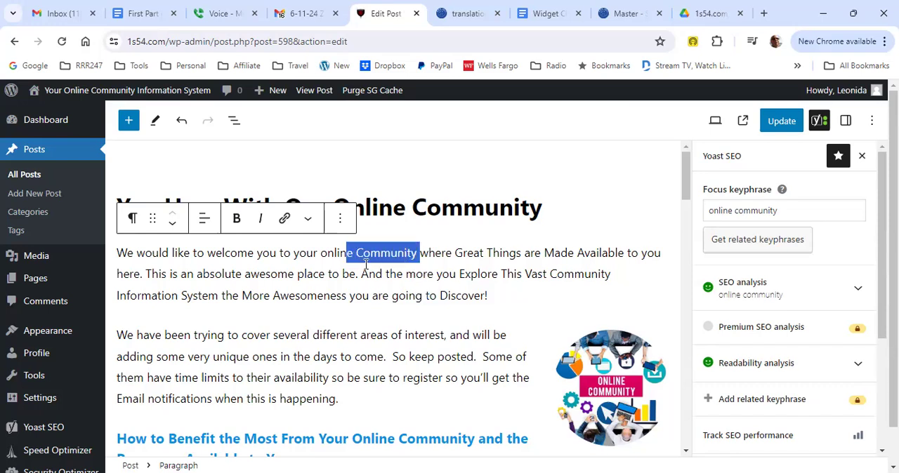
pyautogui.press('Left')
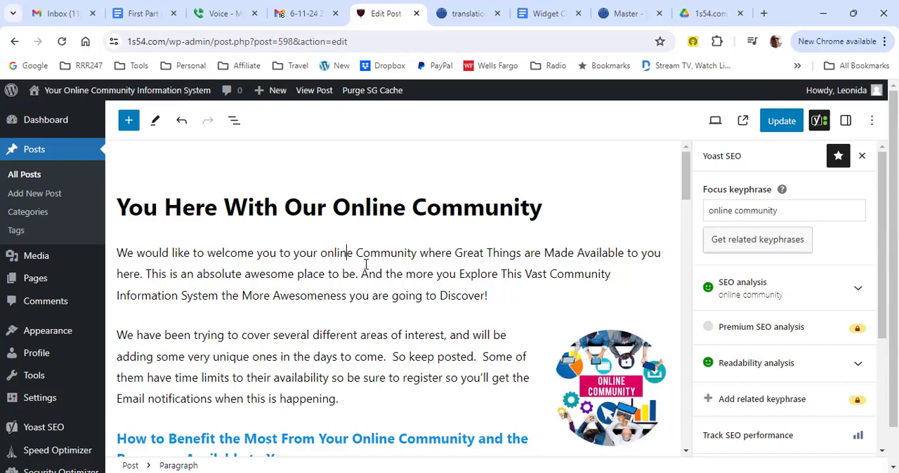
pyautogui.click(346, 254)
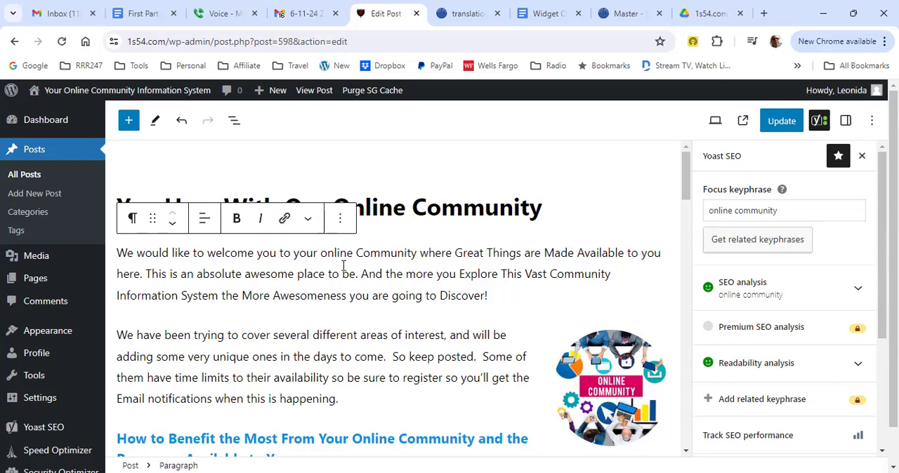
pyautogui.moveTo(323, 257); pyautogui.dragTo(417, 264)
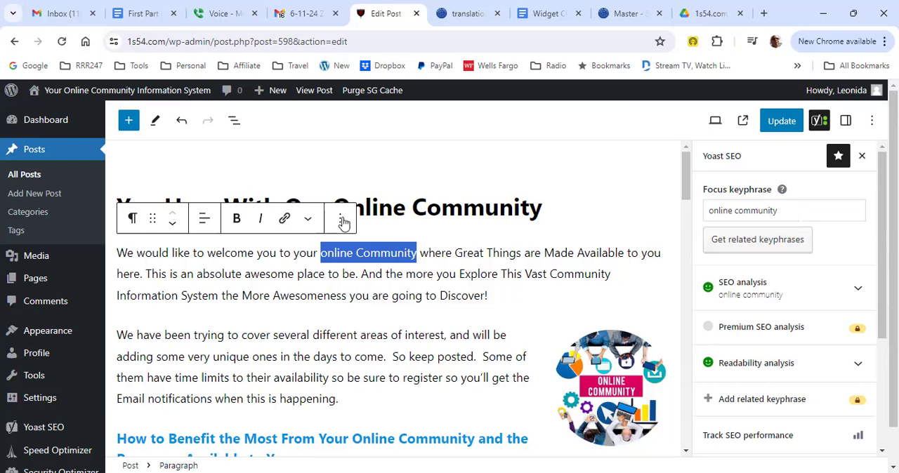
pyautogui.scroll(-3, 430, 379)
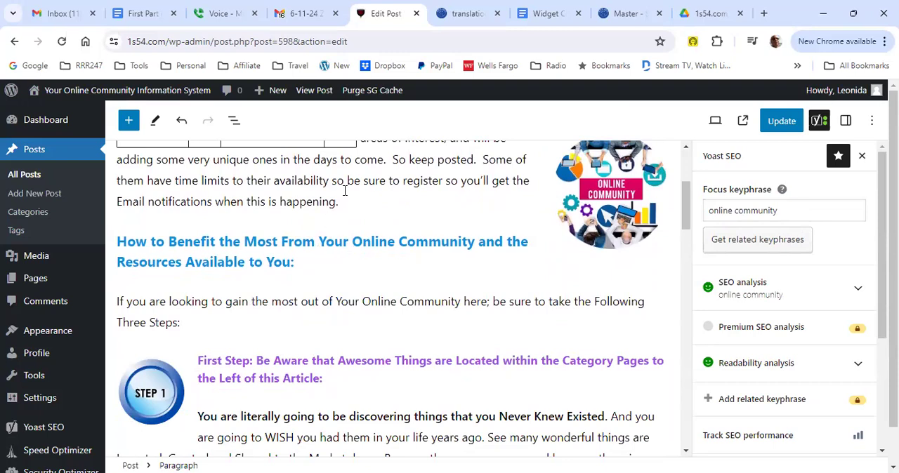
pyautogui.scroll(1, 345, 191)
pyautogui.scroll(2, 436, 191)
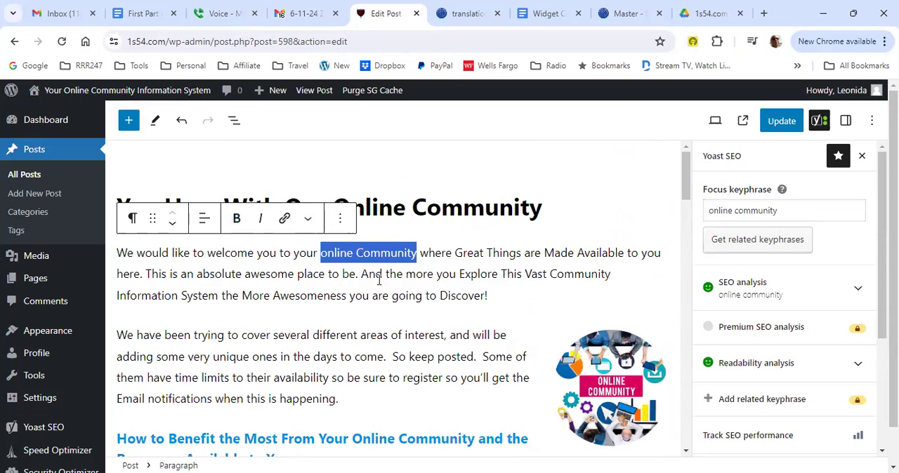
pyautogui.click(351, 253)
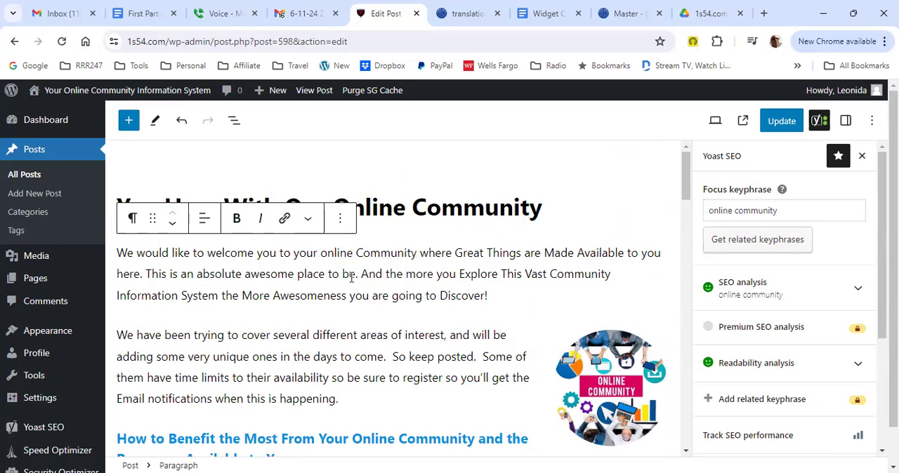
pyautogui.scroll(-3, 343, 281)
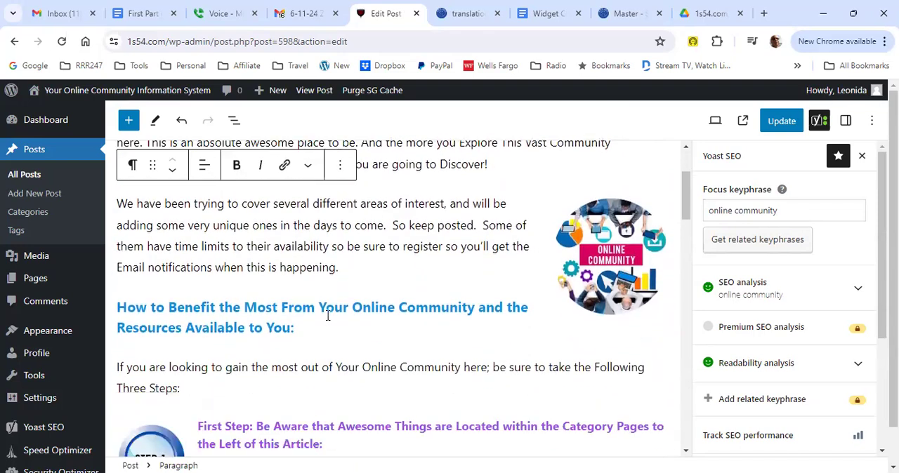
pyautogui.scroll(3, 412, 302)
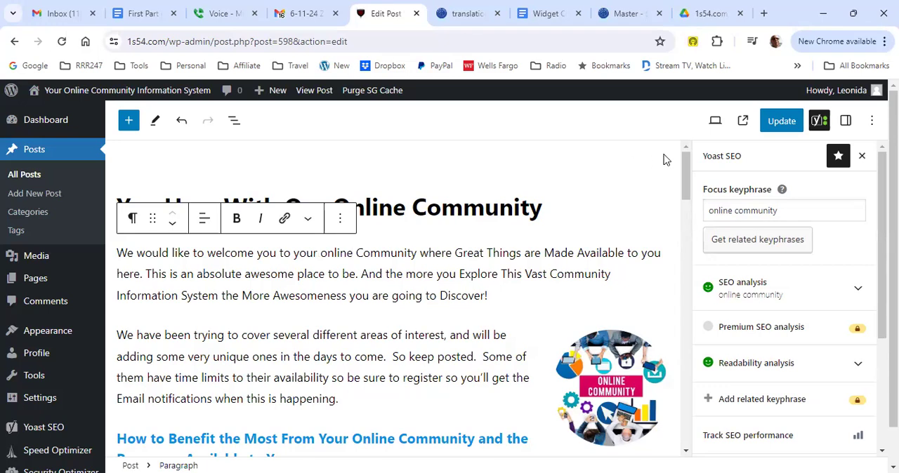
# Step: Update the post and visit the site's home page to check the new title
pyautogui.click(782, 123)
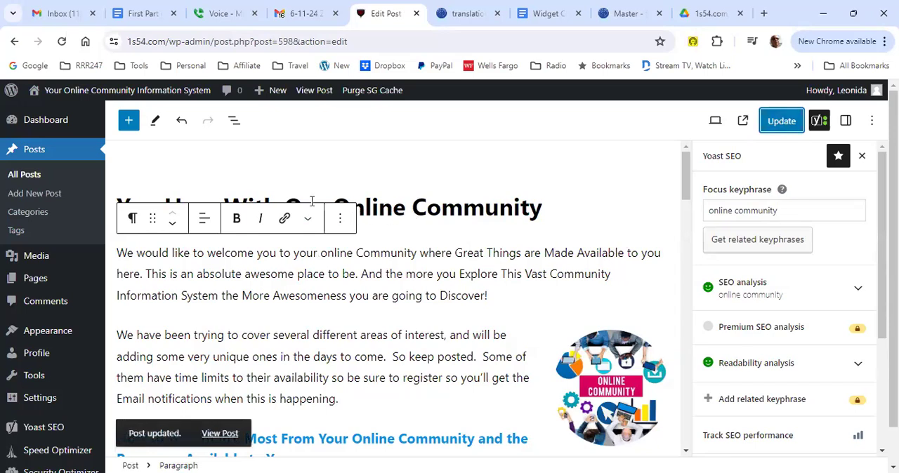
pyautogui.moveTo(66, 91)
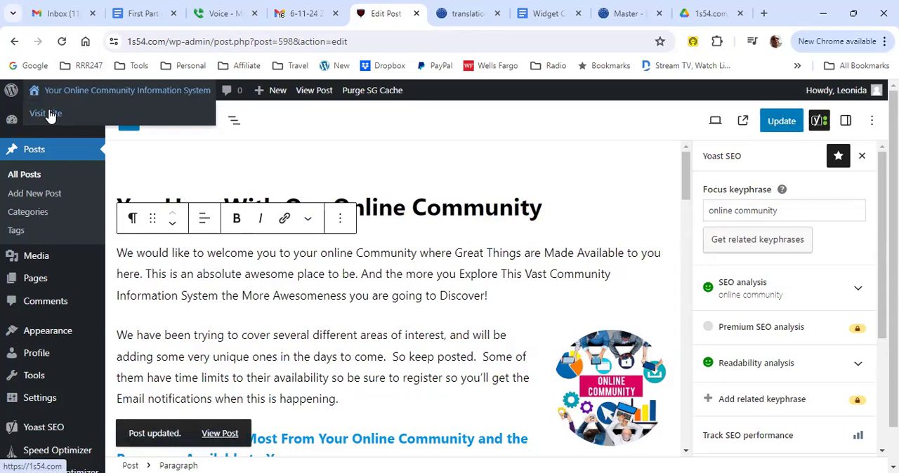
pyautogui.click(49, 115)
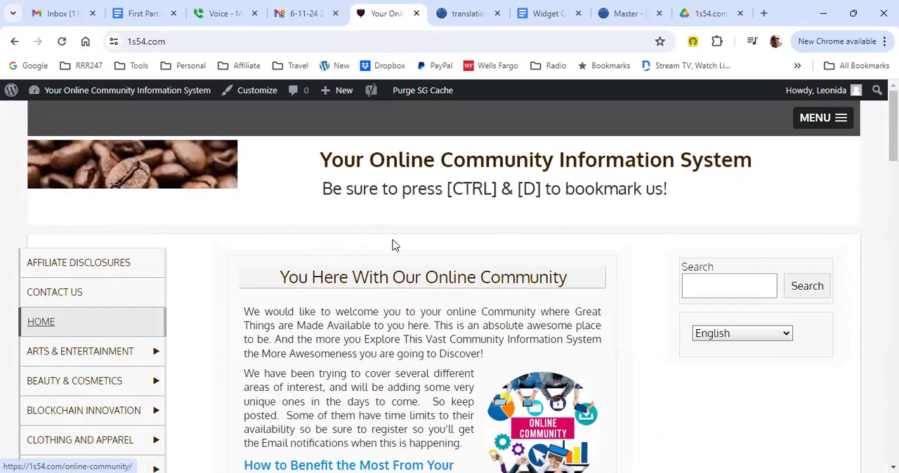
pyautogui.moveTo(98, 99)
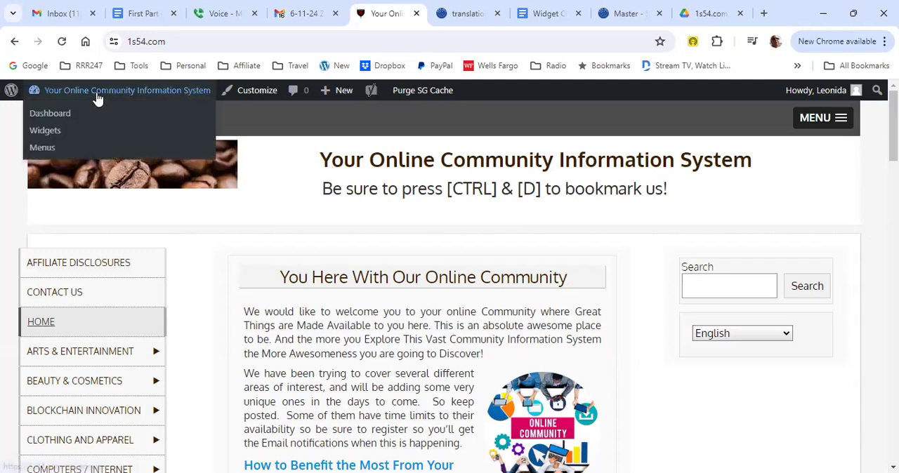
# Step: Reopen the "You Here With Our Online Community" post for editing from the site's list of posts
pyautogui.click(62, 114)
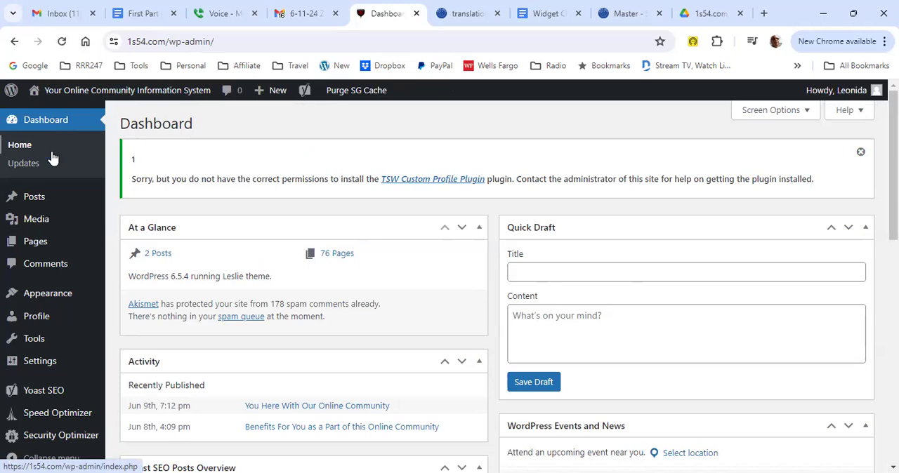
pyautogui.moveTo(45, 200)
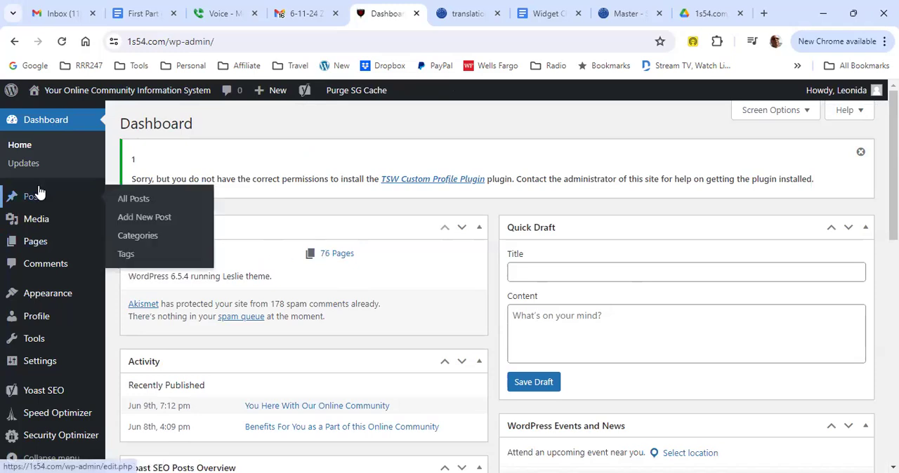
pyautogui.click(142, 200)
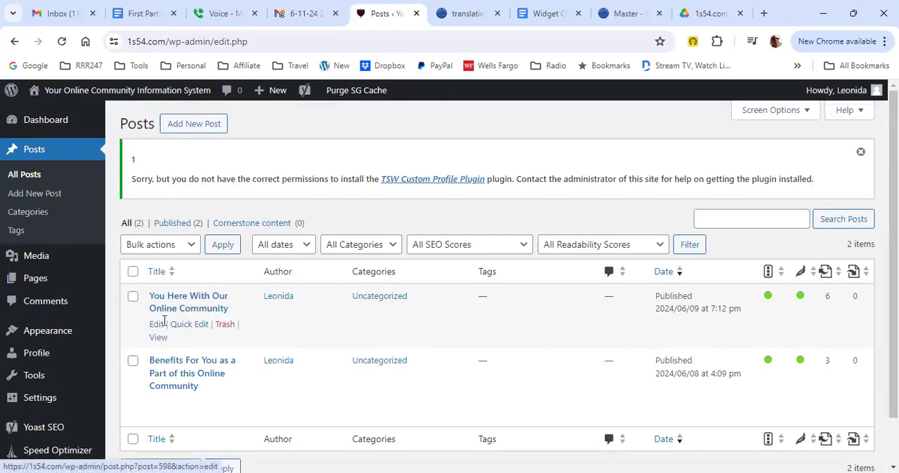
pyautogui.click(157, 327)
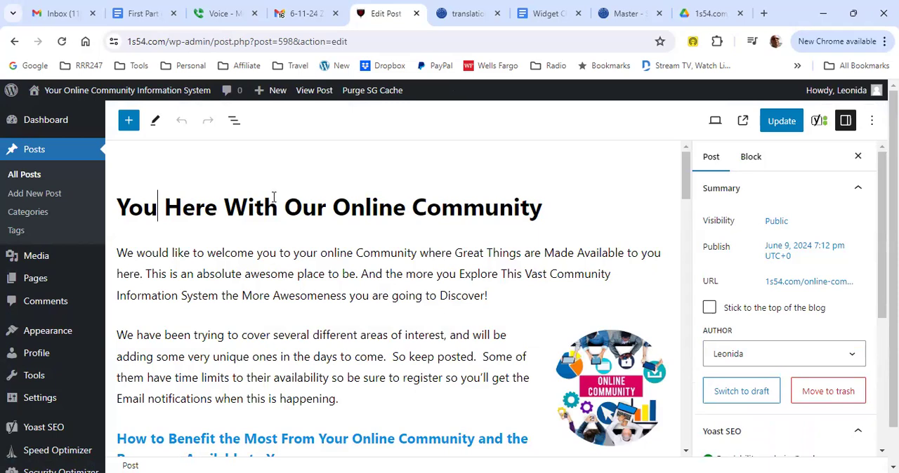
# Step: Insert "Are" after "You" in the title so it reads "You Are Here With Our Online Community", and update the post
pyautogui.write('A')
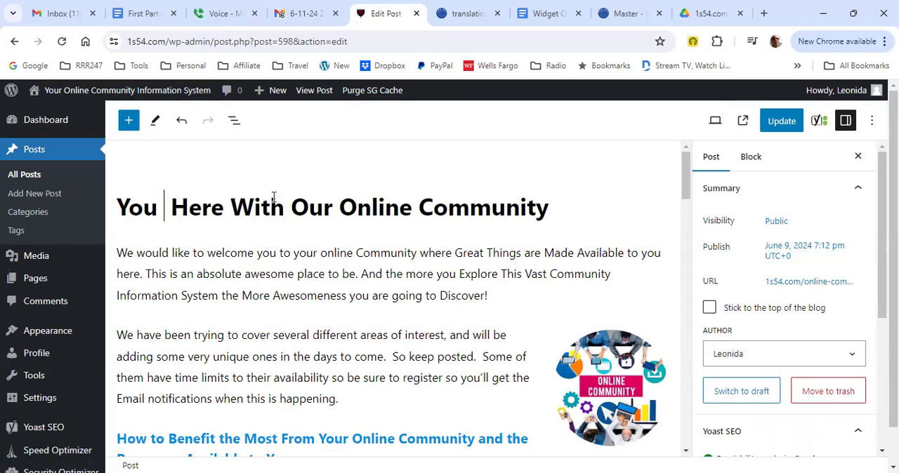
pyautogui.write('re')
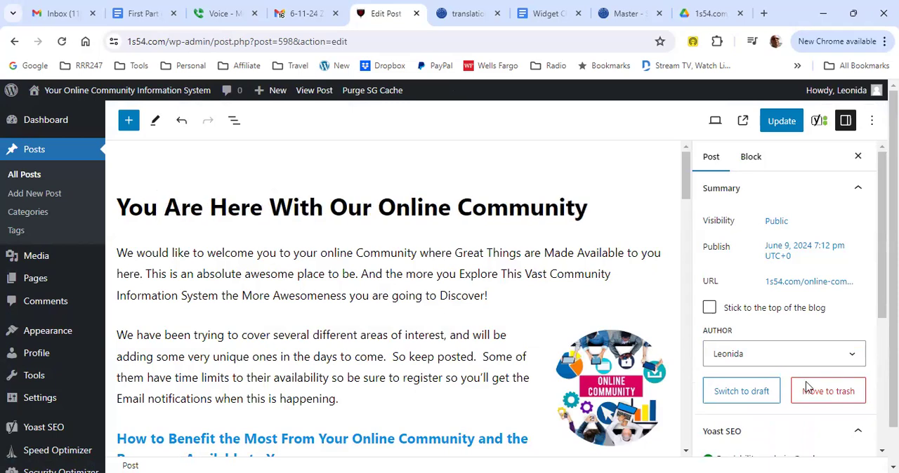
pyautogui.click(790, 122)
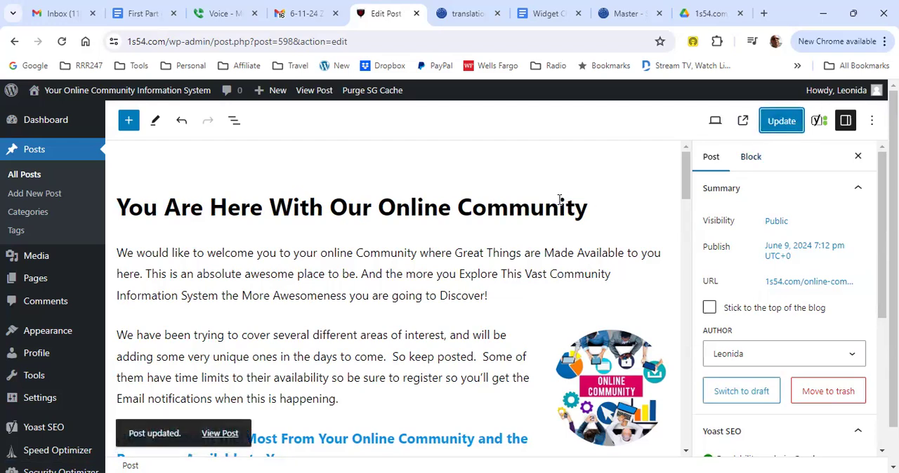
# Step: Examine the keyphrase "Online Community" in the title and review the post's summary settings
pyautogui.click(380, 208)
pyautogui.moveTo(381, 207); pyautogui.dragTo(552, 220)
pyautogui.click(577, 222)
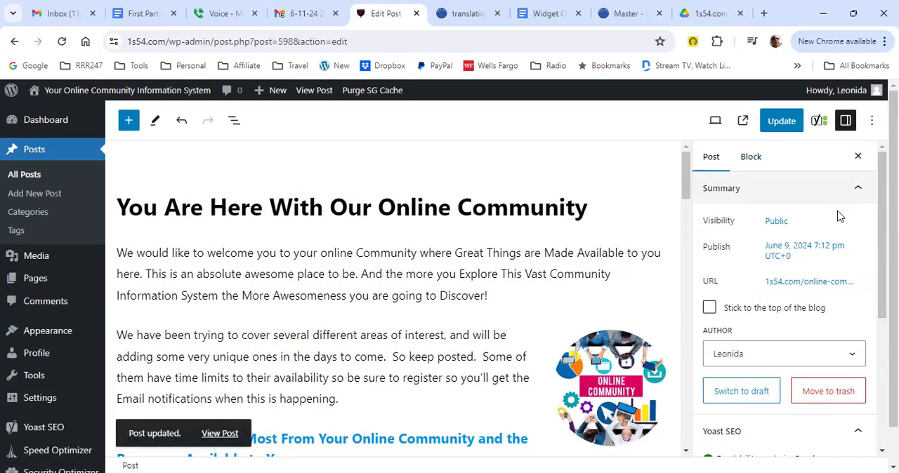
pyautogui.scroll(-1, 785, 313)
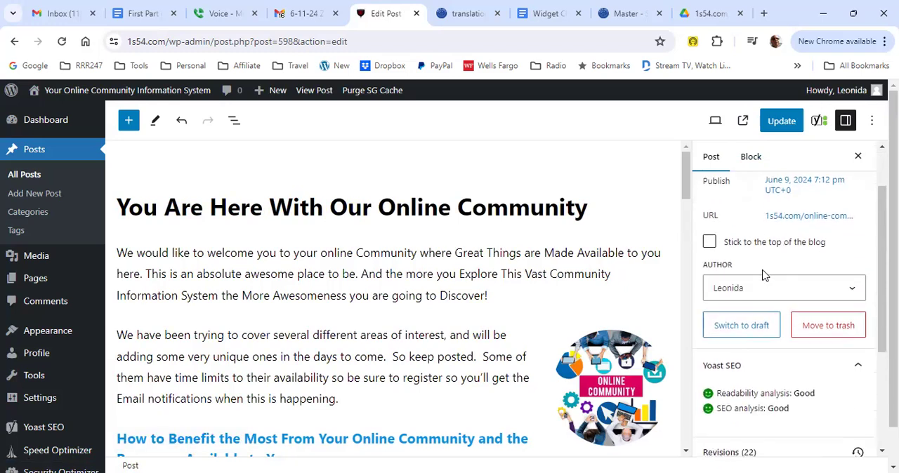
pyautogui.scroll(1, 763, 275)
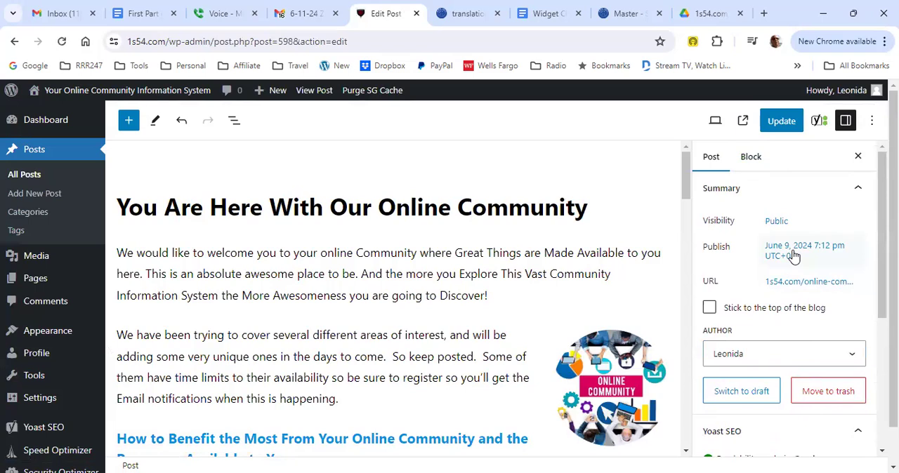
# Step: Try vivid cyan blue text and a vivid purple background on the opening paragraph, clearing each colour again
pyautogui.click(443, 255)
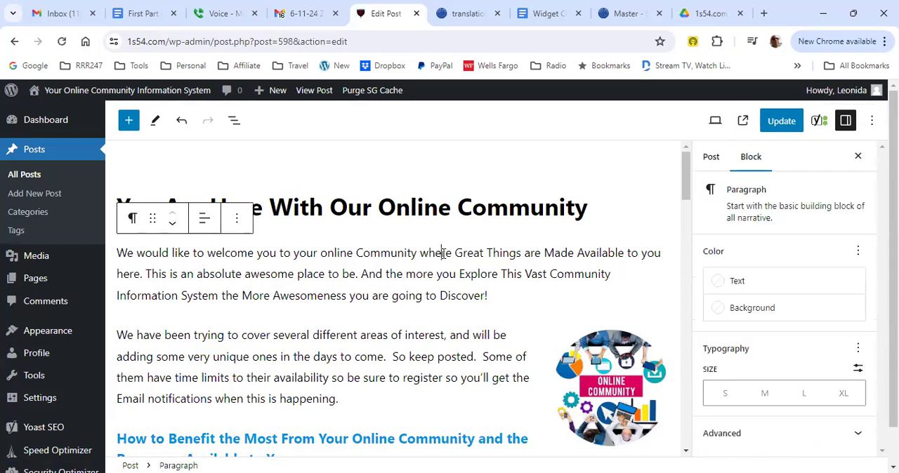
pyautogui.click(717, 283)
pyautogui.click(634, 242)
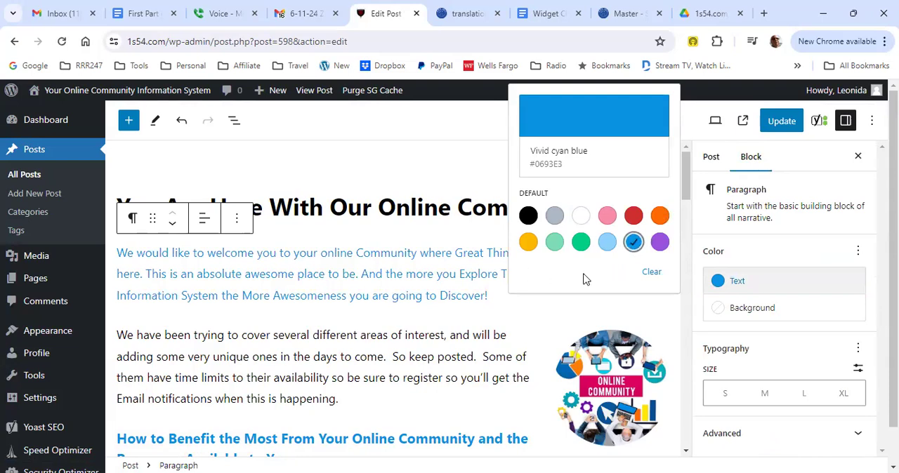
pyautogui.click(643, 272)
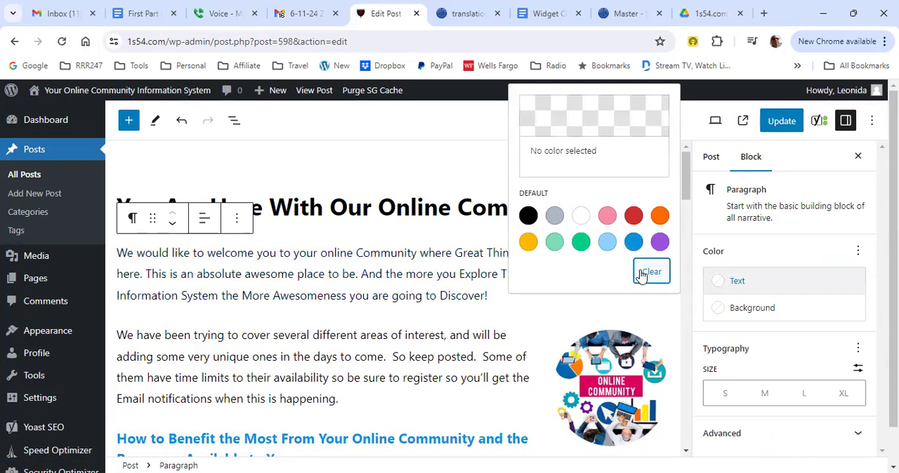
pyautogui.click(762, 314)
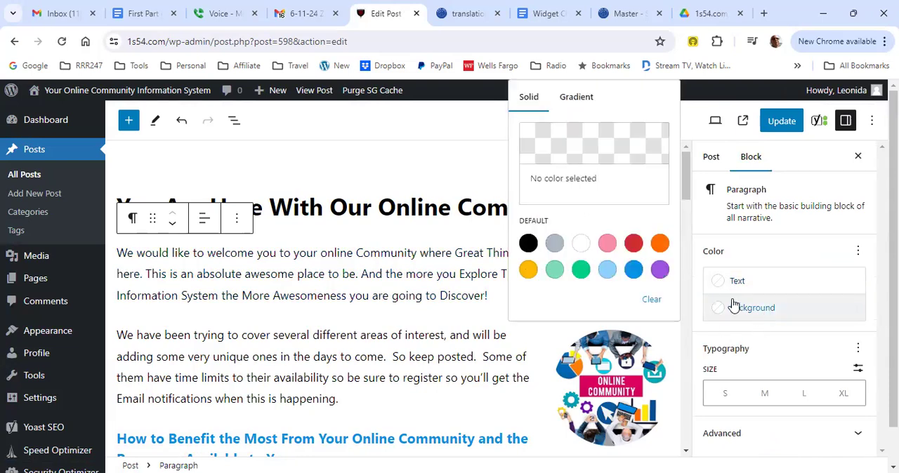
pyautogui.click(658, 271)
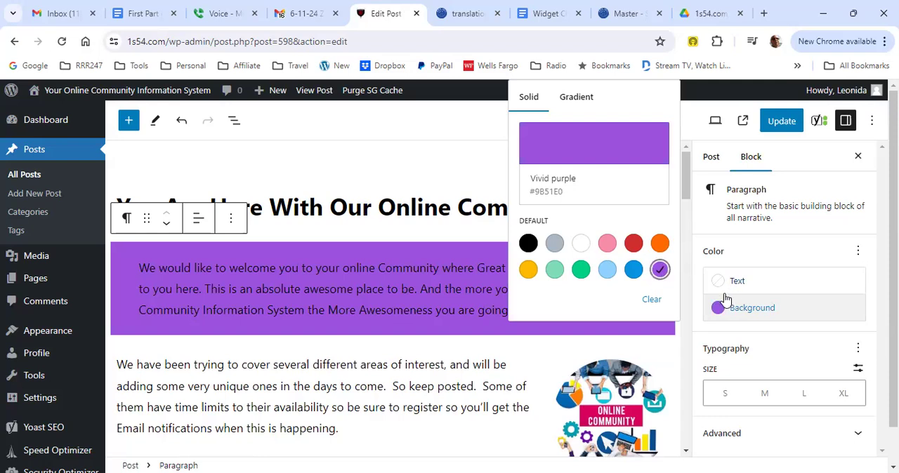
pyautogui.click(651, 299)
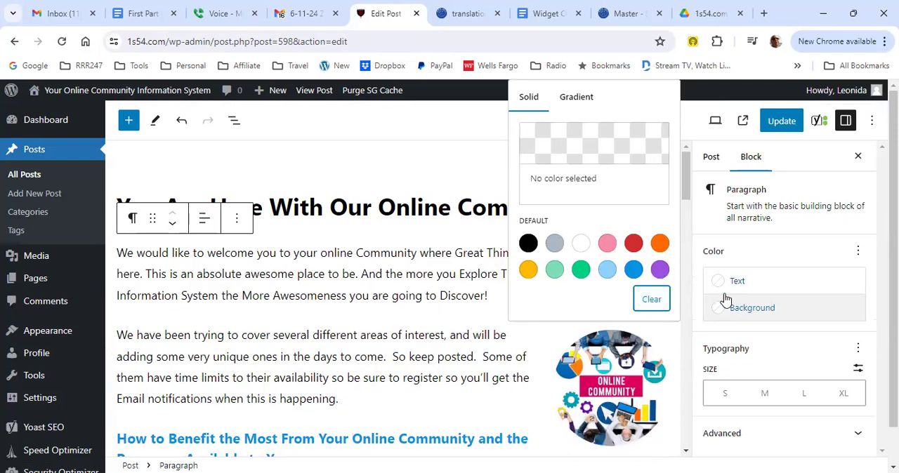
pyautogui.click(402, 149)
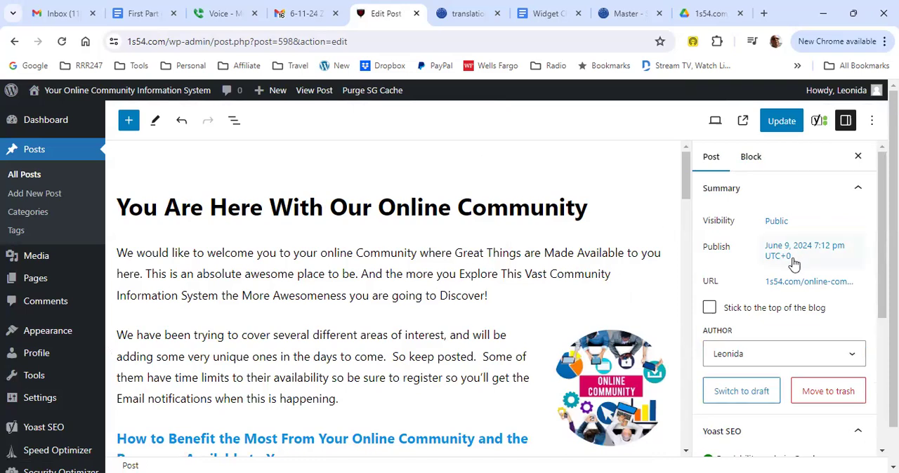
# Step: Review the post settings and open the Yoast SEO options to examine the focus keyphrase and analysis sections
pyautogui.scroll(-1, 794, 272)
pyautogui.scroll(-1, 783, 268)
pyautogui.scroll(2, 778, 274)
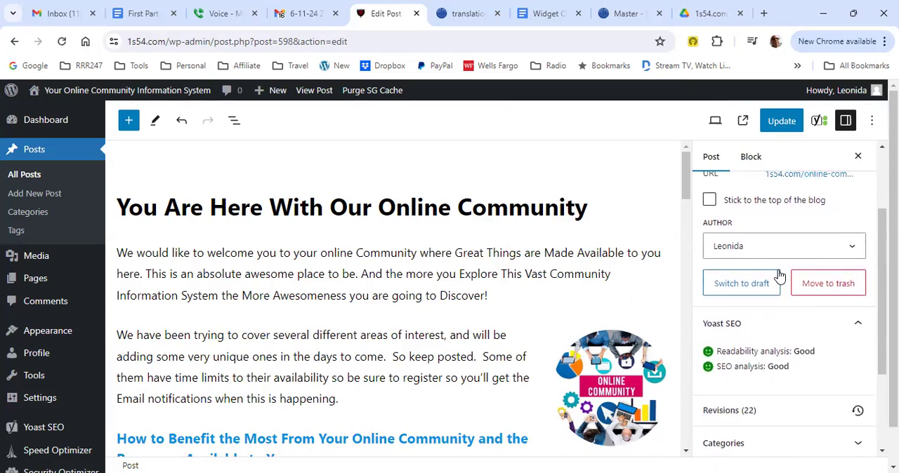
pyautogui.click(816, 122)
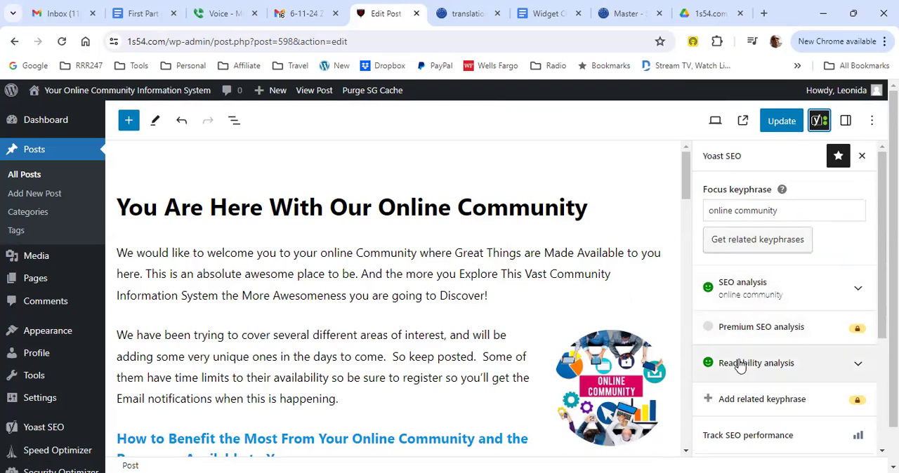
pyautogui.scroll(-1, 738, 365)
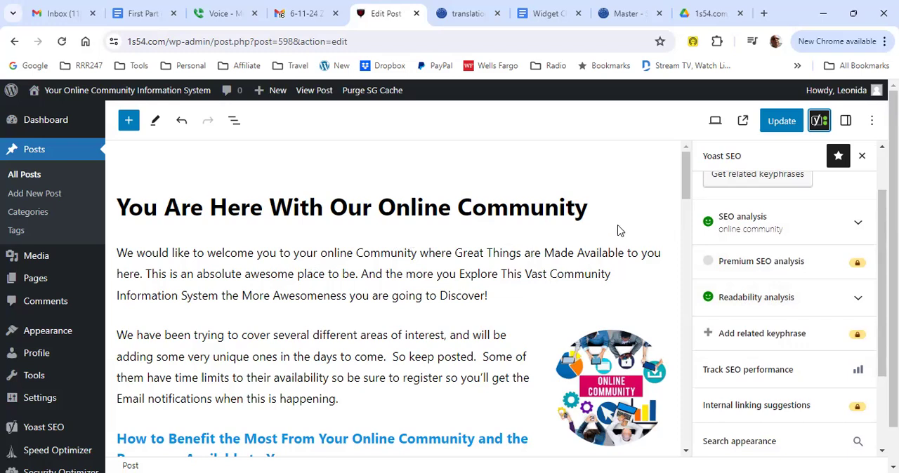
pyautogui.scroll(1, 798, 249)
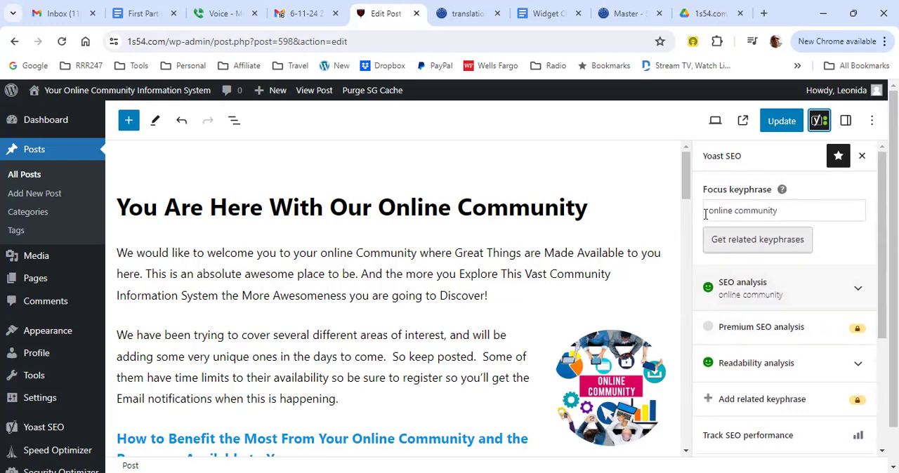
# Step: Compare the focus keyphrase "online community" with its use in the title and the opening paragraph
pyautogui.moveTo(713, 215); pyautogui.dragTo(783, 211)
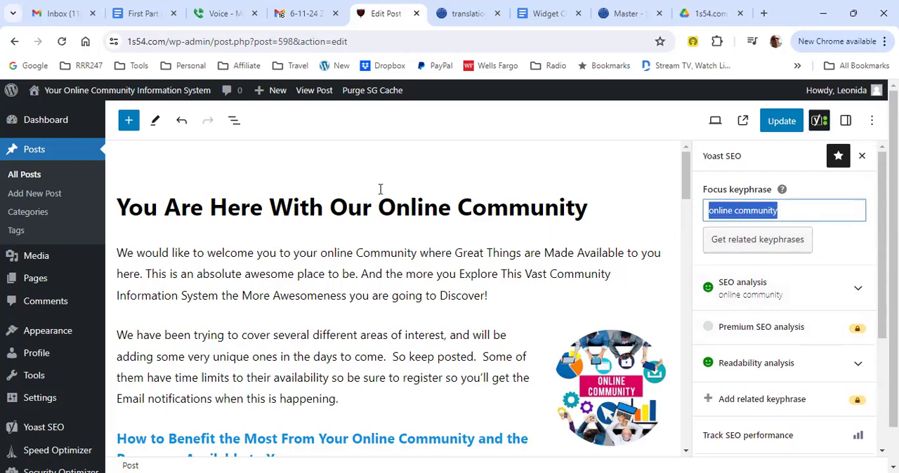
pyautogui.moveTo(379, 200); pyautogui.dragTo(590, 212)
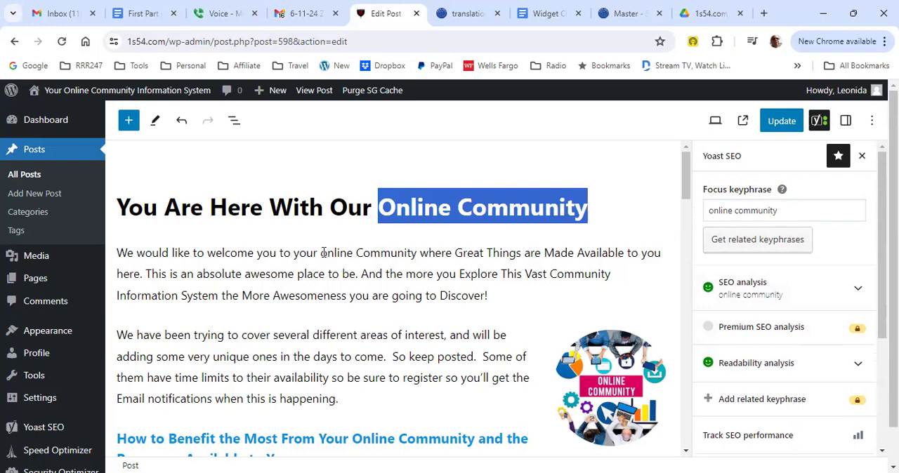
pyautogui.moveTo(321, 254); pyautogui.dragTo(417, 255)
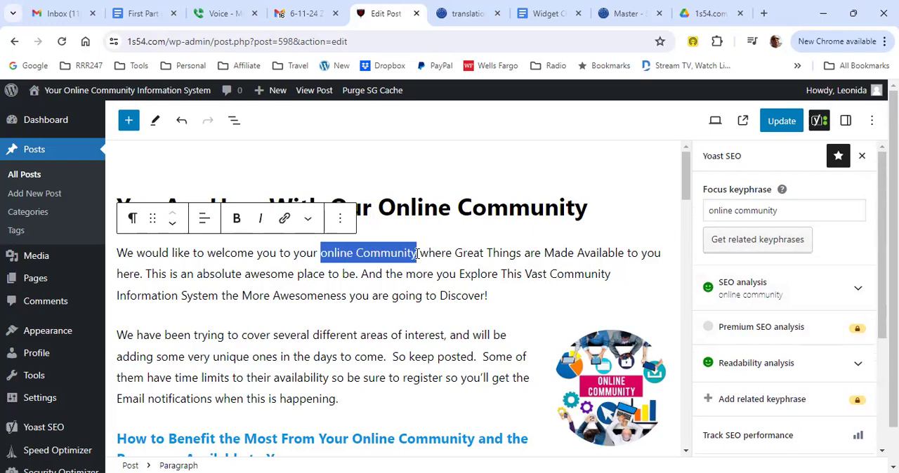
pyautogui.click(574, 161)
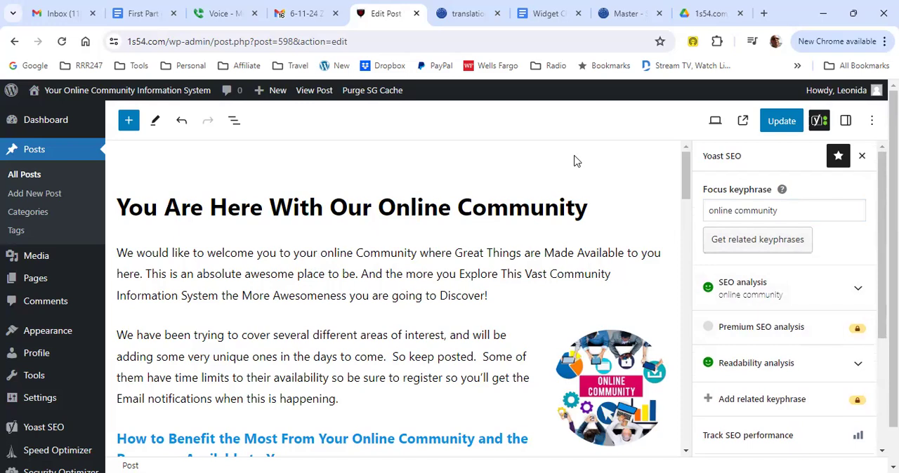
# Step: Search the page for "online community" and examine its use in the "How to Benefit" heading and the paragraph below it
pyautogui.hotkey('ctrl', 'f')
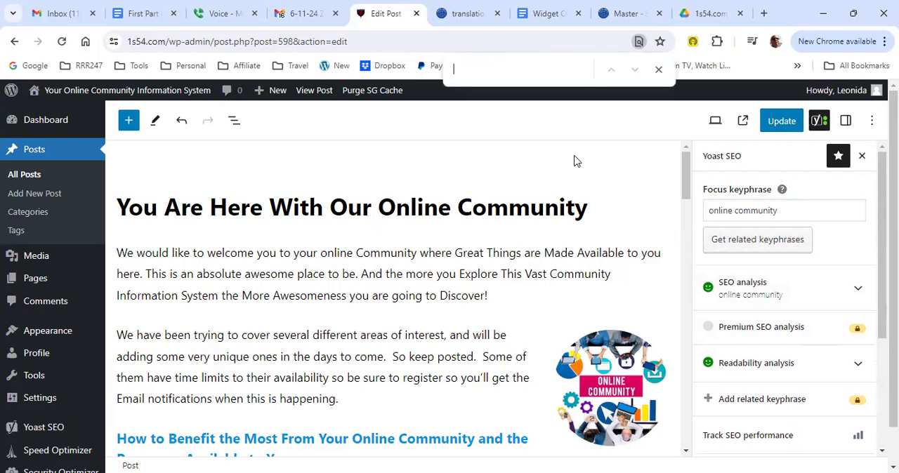
pyautogui.write('onlin')
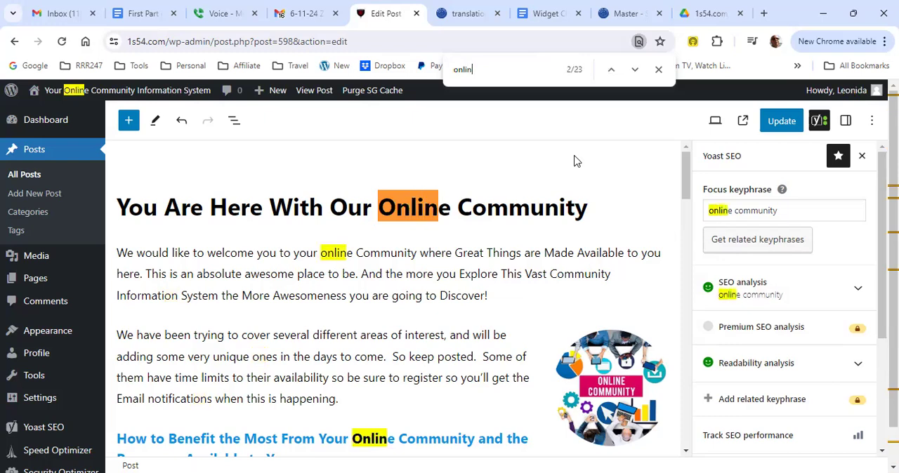
pyautogui.write('e comm')
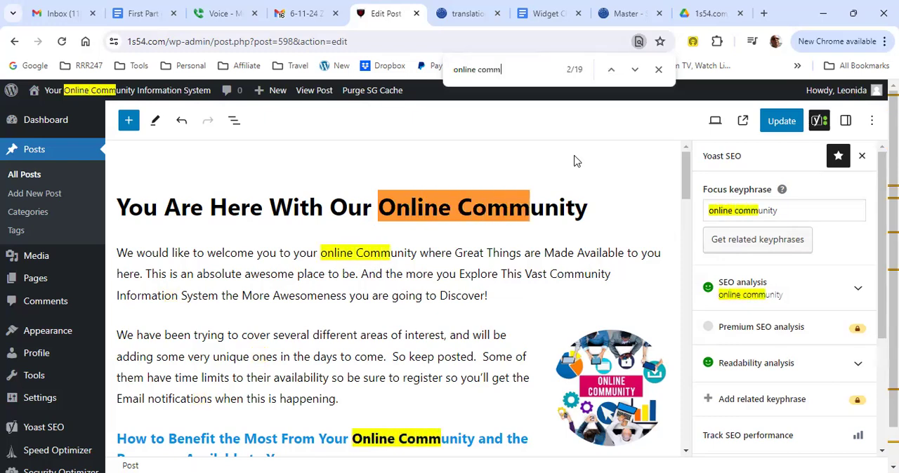
pyautogui.write('unity')
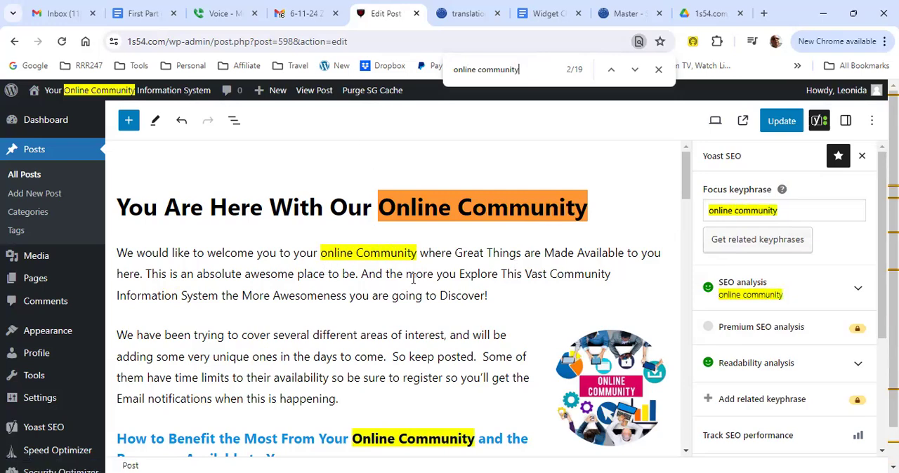
pyautogui.scroll(-3, 417, 266)
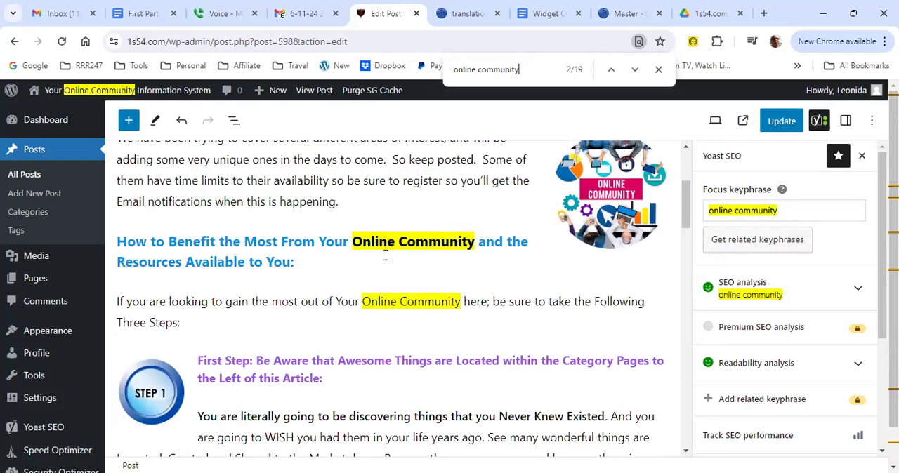
pyautogui.click(239, 244)
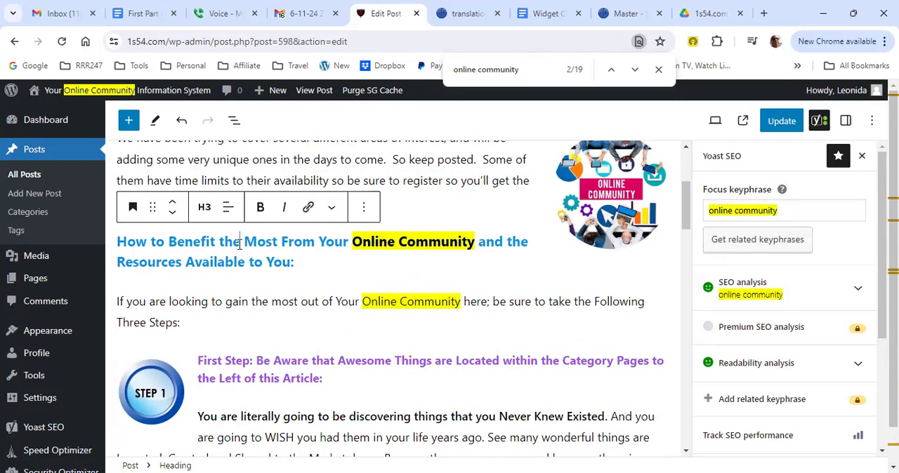
pyautogui.hotkey('ctrl', 'a')
pyautogui.click(265, 304)
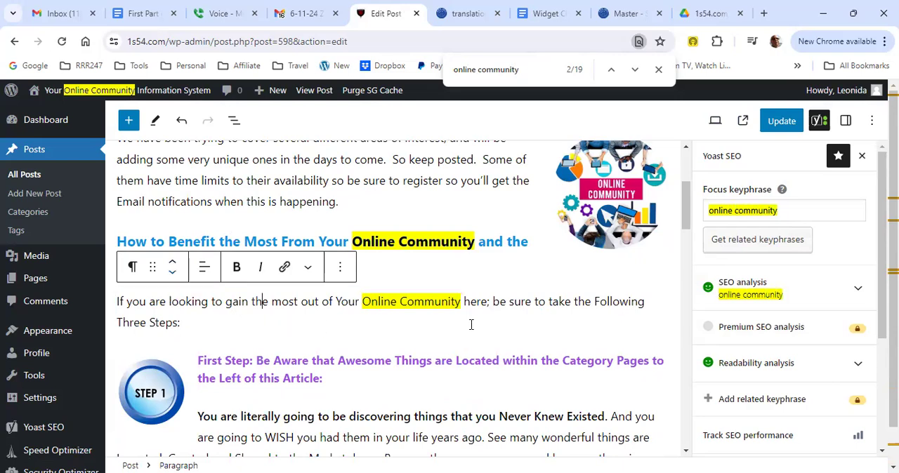
# Step: Move the Online Community image one block down and back up again
pyautogui.click(608, 232)
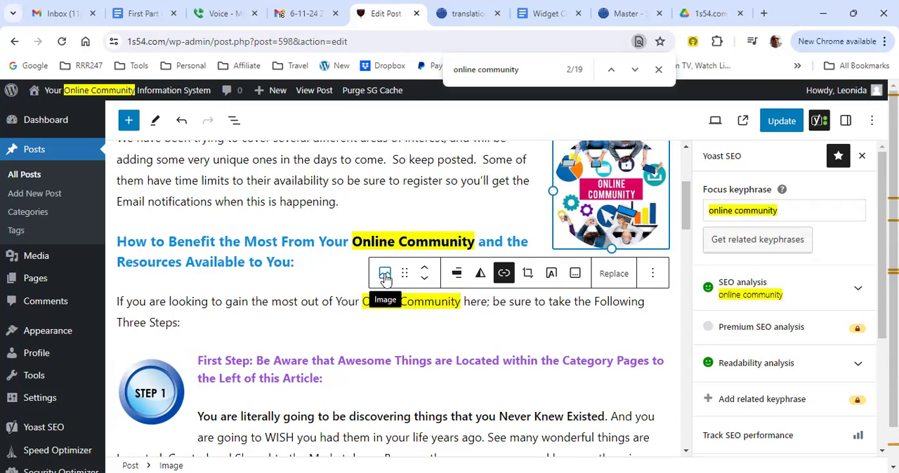
pyautogui.click(425, 280)
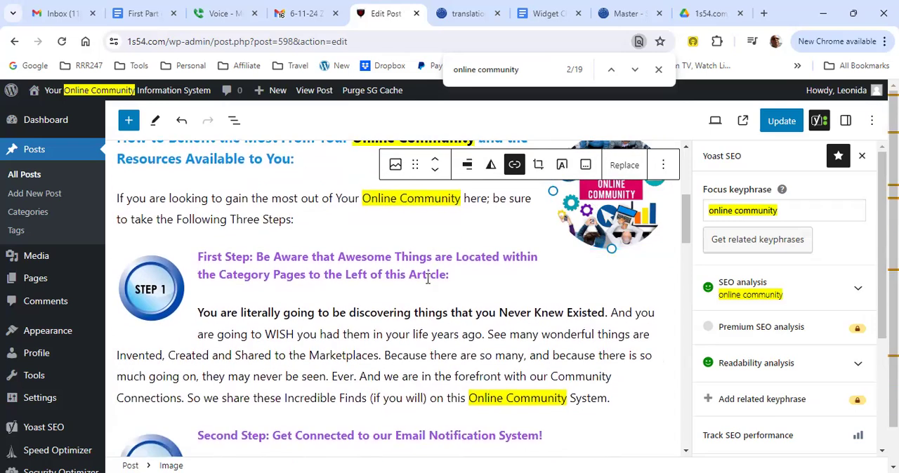
pyautogui.click(434, 166)
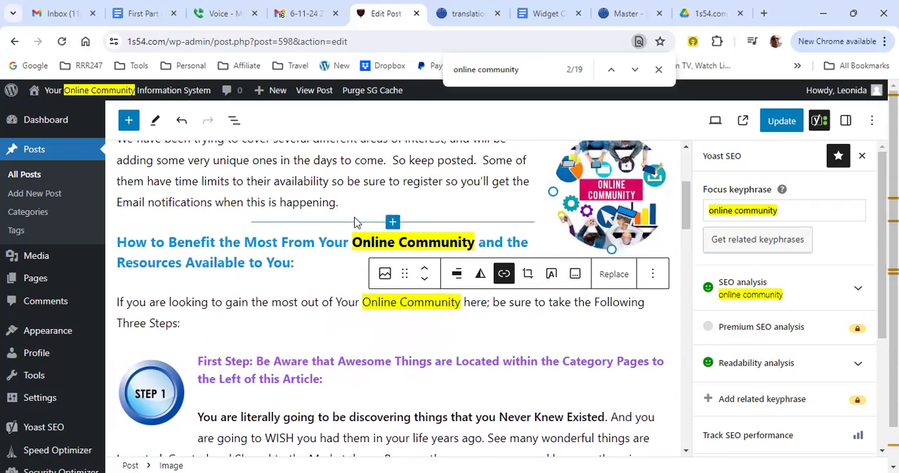
# Step: Examine where the keyphrase "online community" occurs in the introduction to the three steps and the First and Second Step paragraphs
pyautogui.moveTo(359, 302); pyautogui.dragTo(458, 318)
pyautogui.click(458, 318)
pyautogui.scroll(-3, 457, 323)
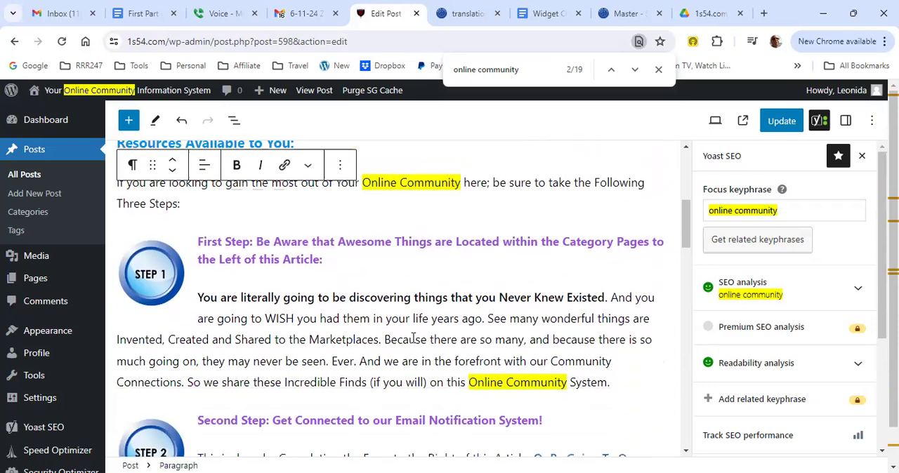
pyautogui.moveTo(463, 306); pyautogui.dragTo(561, 321)
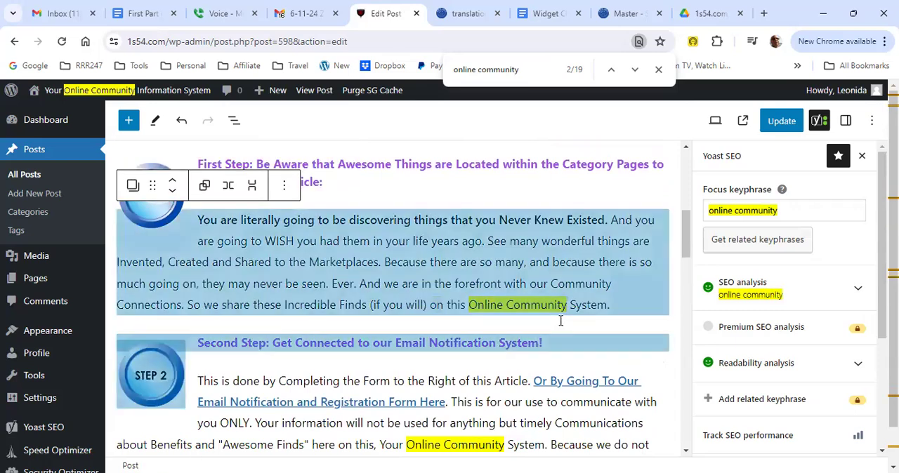
pyautogui.scroll(-1, 377, 317)
pyautogui.scroll(-1, 376, 317)
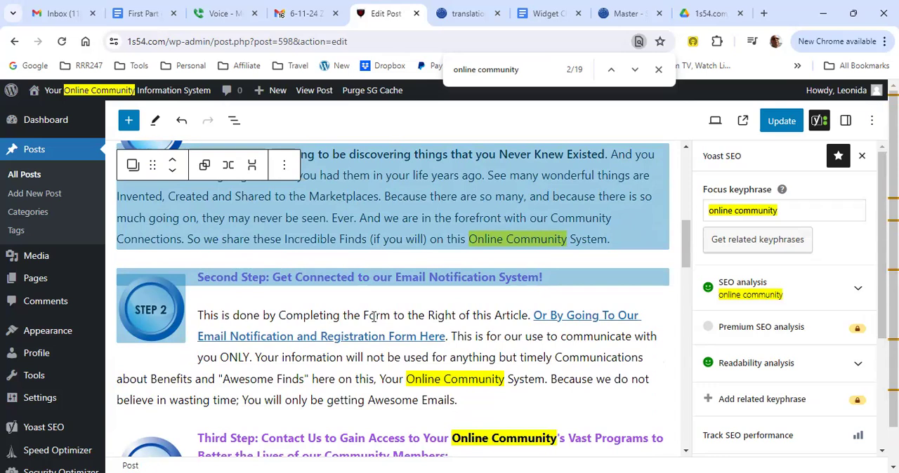
pyautogui.click(496, 357)
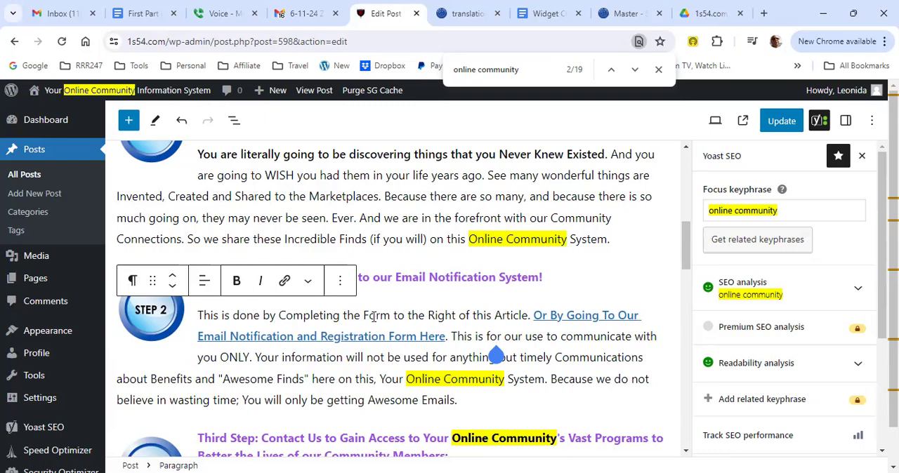
# Step: Check the use of "online community" in the Yoast search appearance preview, slug and meta description, and end the page search
pyautogui.scroll(-1, 374, 317)
pyautogui.scroll(-6, 375, 317)
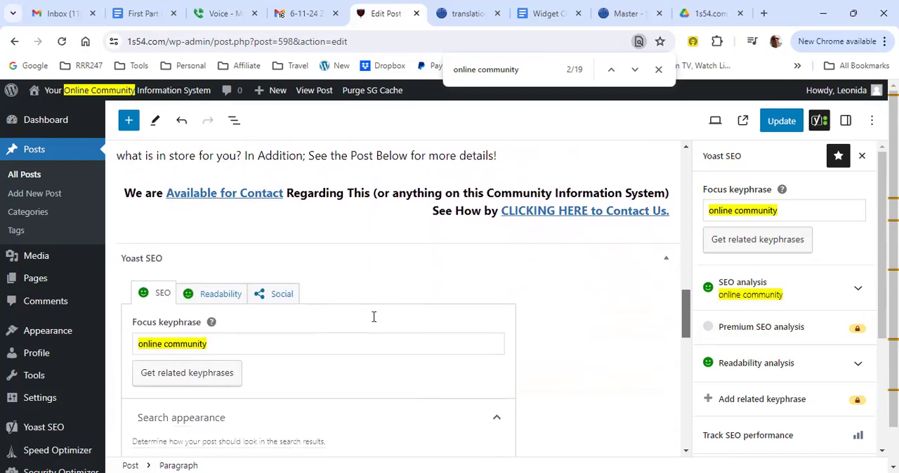
pyautogui.scroll(-3, 374, 317)
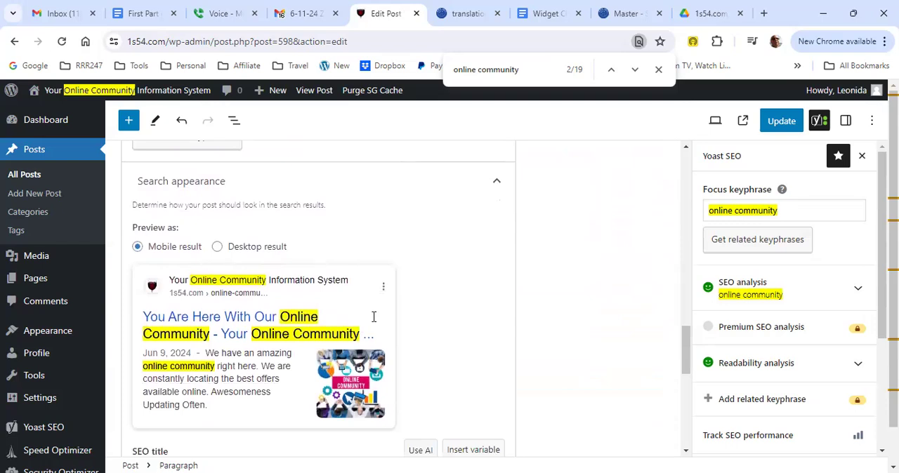
pyautogui.scroll(-1, 373, 316)
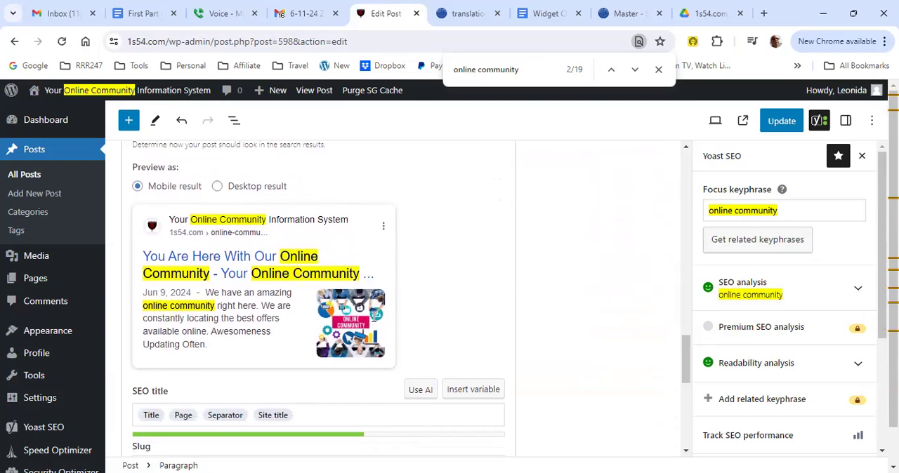
pyautogui.scroll(-3, 374, 316)
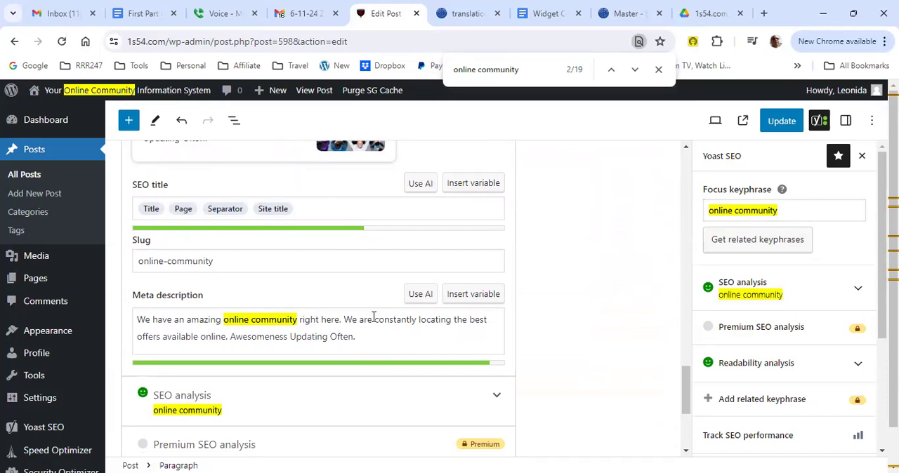
pyautogui.press('Escape')
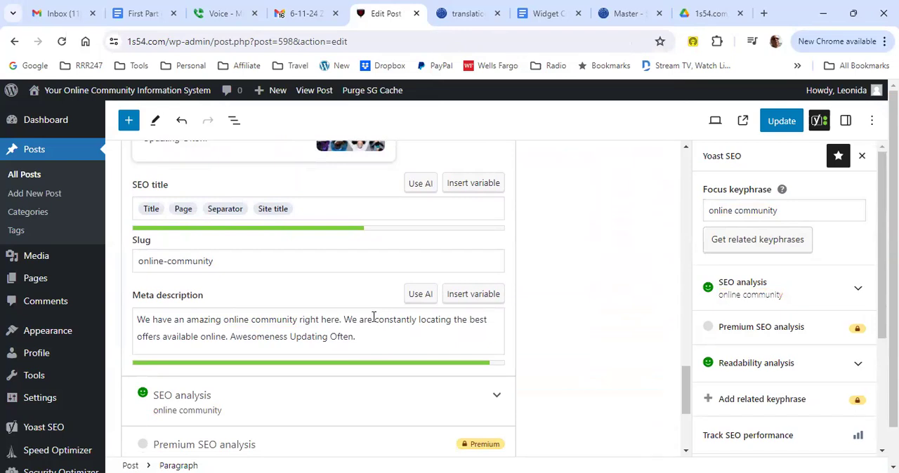
# Step: View the post's search appearance preview as a desktop result and return it to the mobile result
pyautogui.scroll(3, 374, 317)
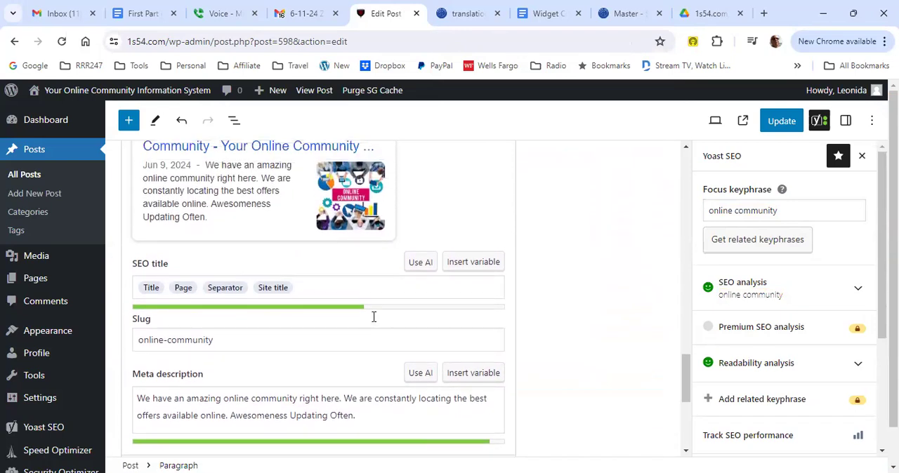
pyautogui.scroll(1, 373, 318)
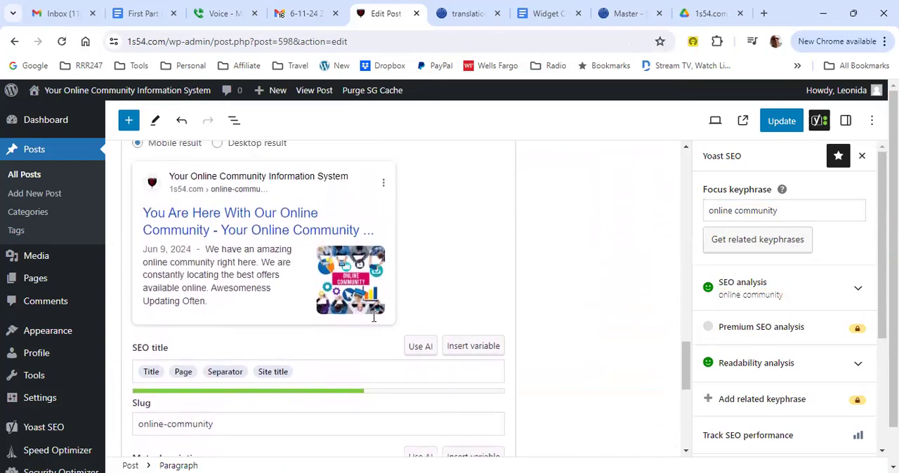
pyautogui.scroll(1, 373, 318)
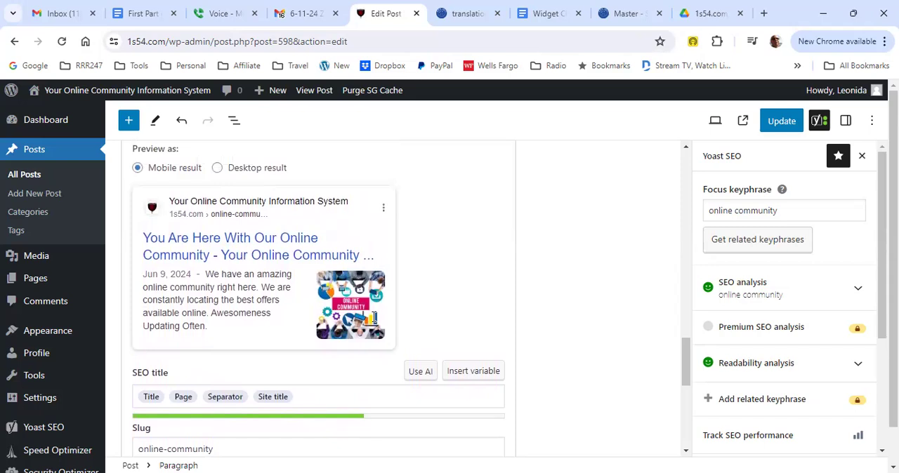
pyautogui.press('Right')
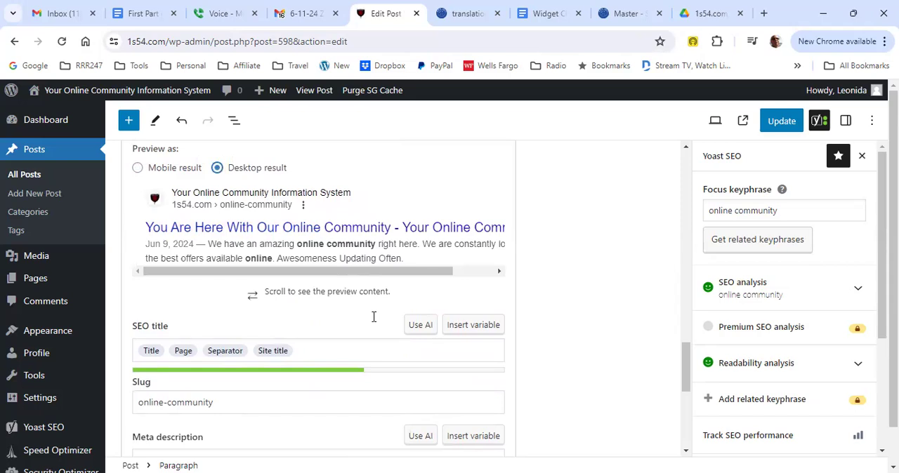
pyautogui.press('Left')
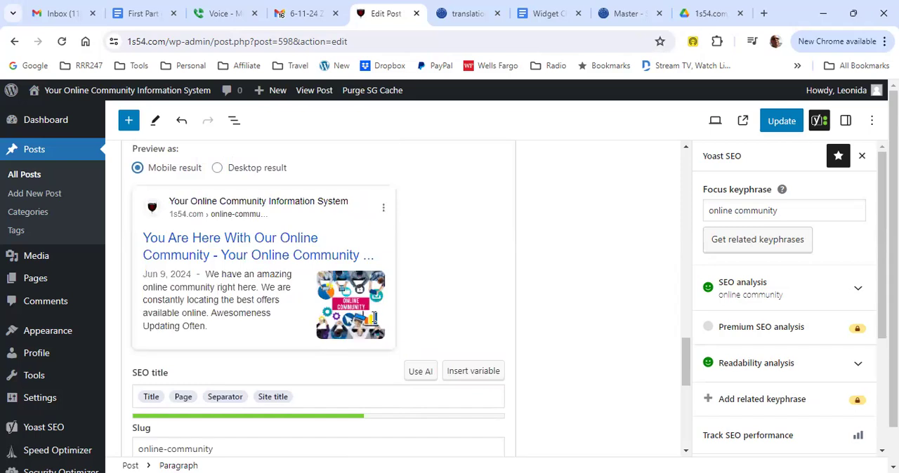
pyautogui.scroll(-2, 374, 318)
# Step: Insert a new paragraph below the opening paragraph with the sentence "We're so glad to welcome you to our online community."
pyautogui.scroll(8, 373, 318)
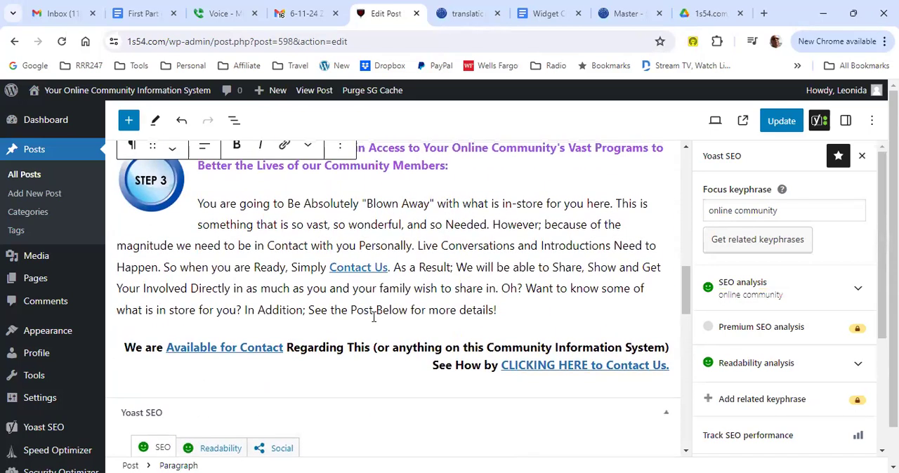
pyautogui.scroll(4, 373, 317)
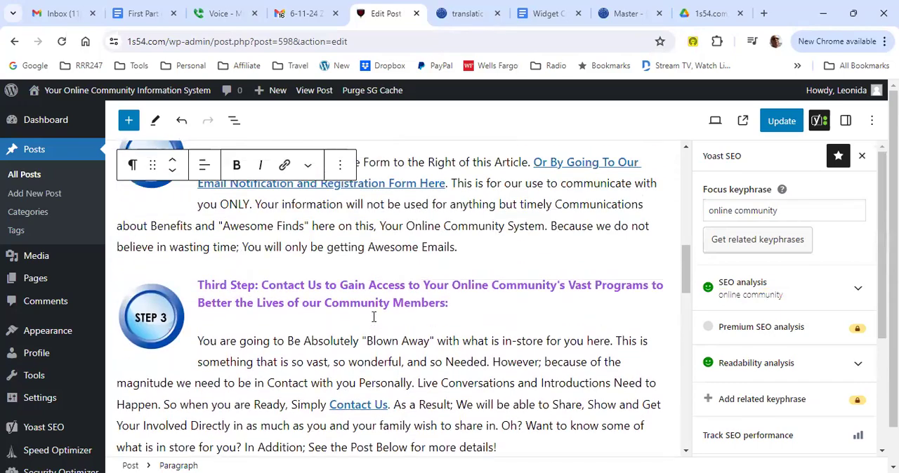
pyautogui.scroll(5, 373, 318)
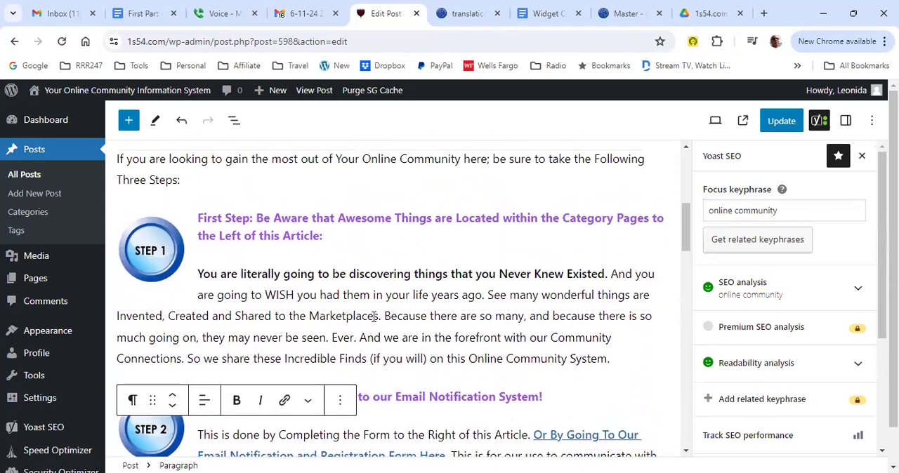
pyautogui.scroll(5, 374, 317)
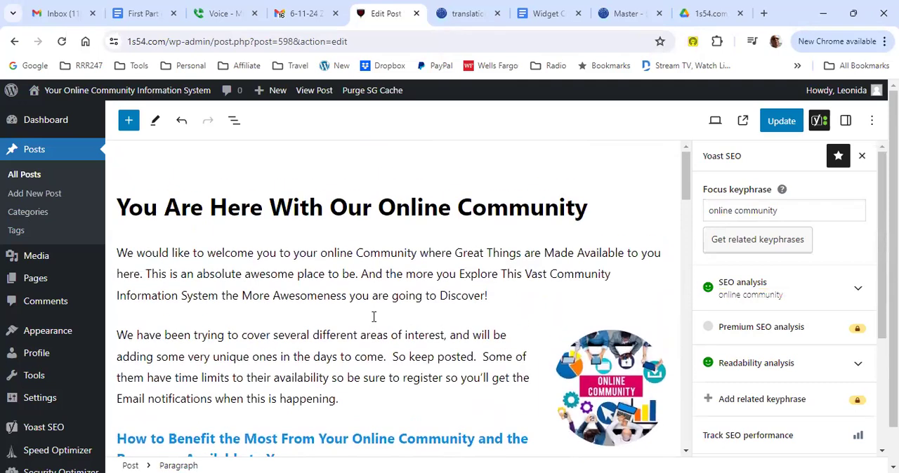
pyautogui.click(373, 316)
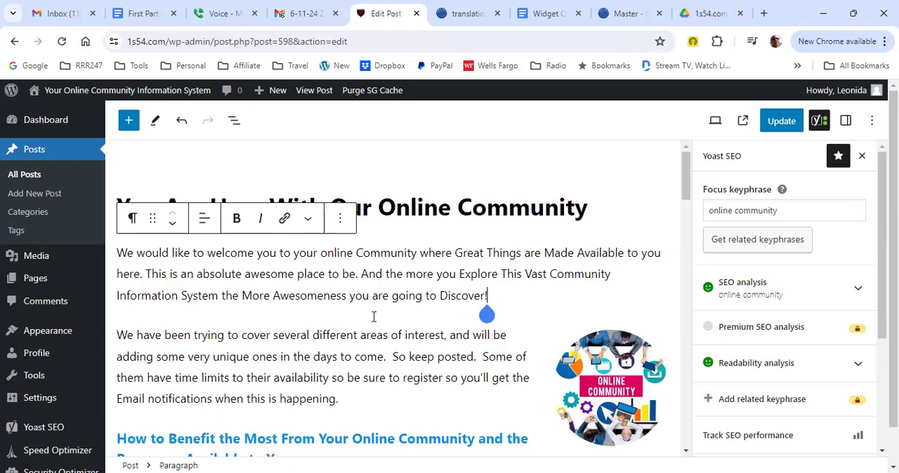
pyautogui.press('Return')
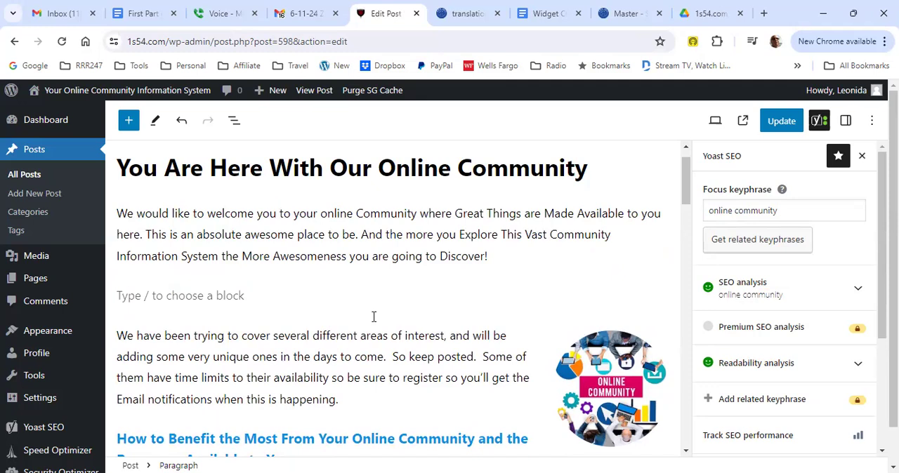
pyautogui.write("We're so g")
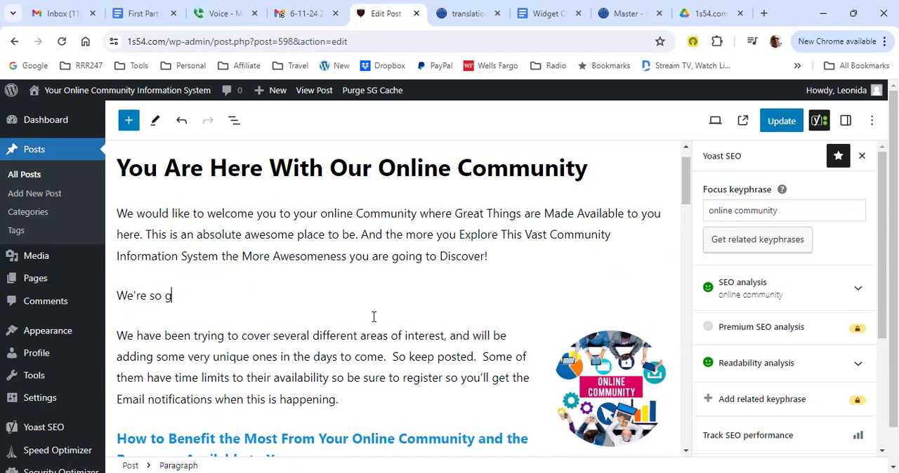
pyautogui.write('lad to welcome you to our online community. This is a place where great ')
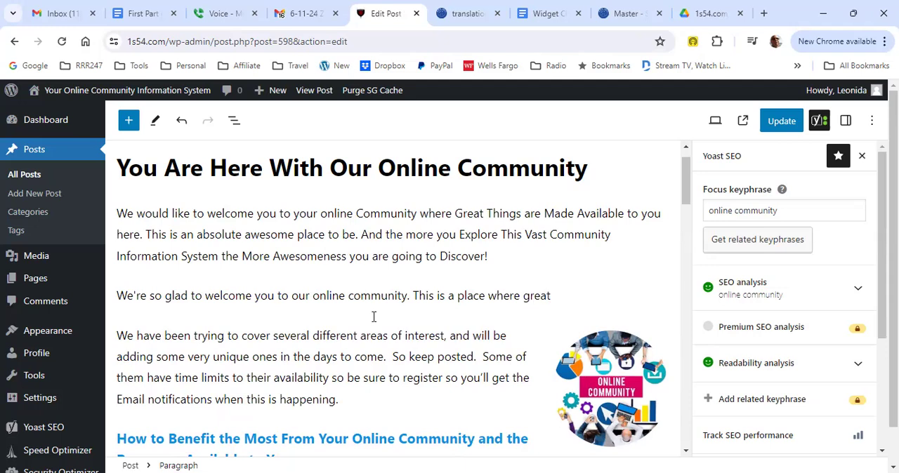
pyautogui.write('new and old things are ')
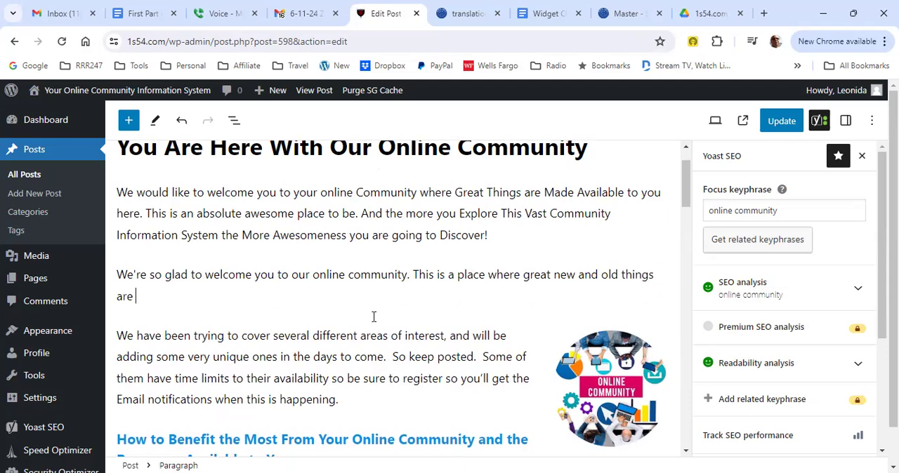
pyautogui.write('made available for ')
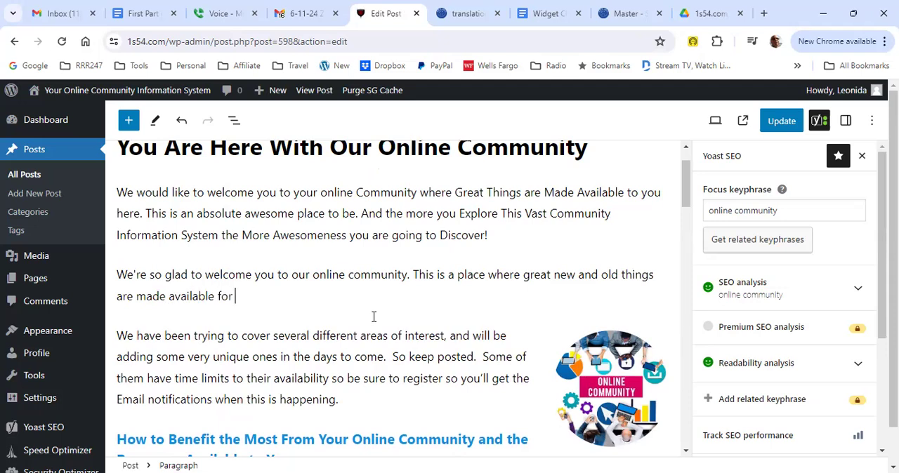
pyautogui.write('you.')
# Step: Continue the new paragraph with "Additionally, we are going to show you so much awesomeness"
pyautogui.click(369, 214)
pyautogui.press('Left')
pyautogui.click(374, 317)
pyautogui.write('Addito')
pyautogui.press('BackSpace')
pyautogui.write('iona')
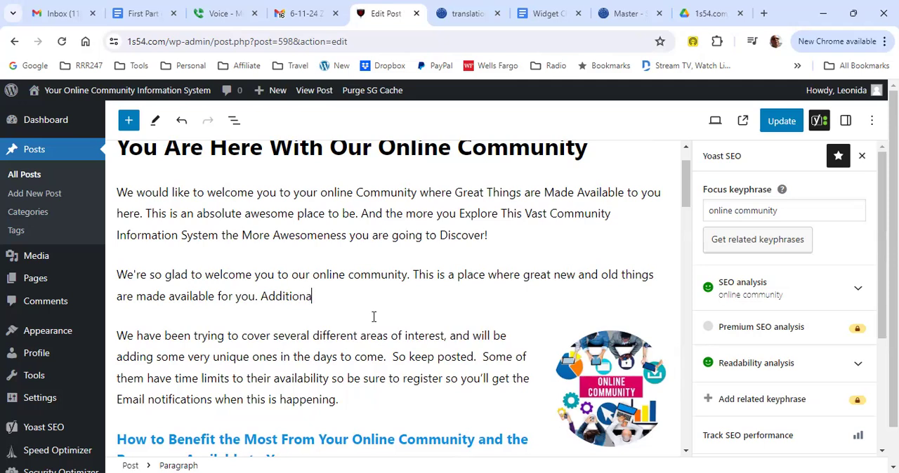
pyautogui.write('lly,')
pyautogui.write('we are goi')
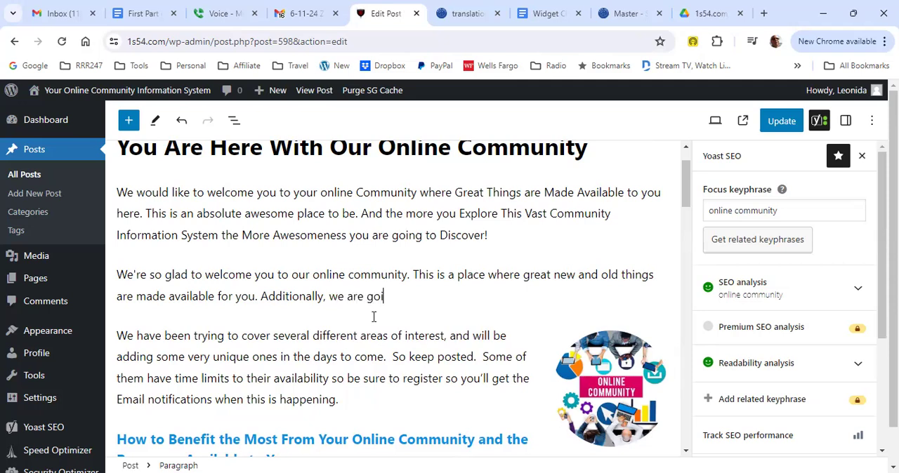
pyautogui.write('ng to show you so much')
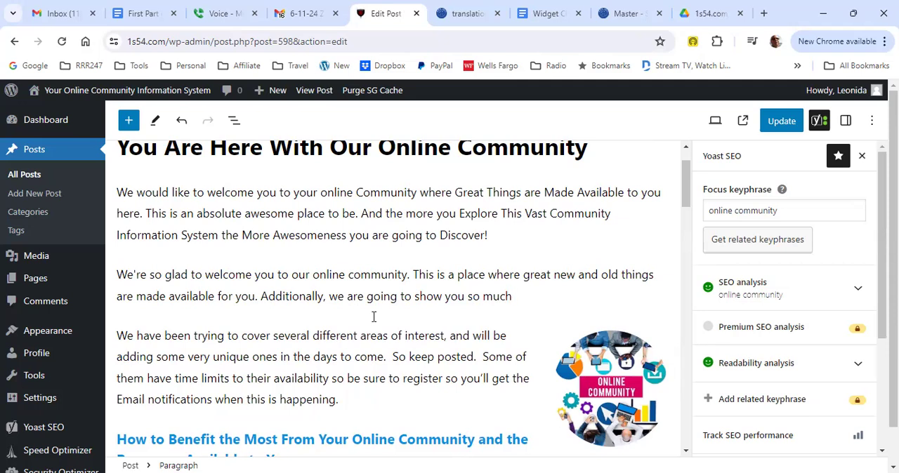
pyautogui.write('awesomeness ')
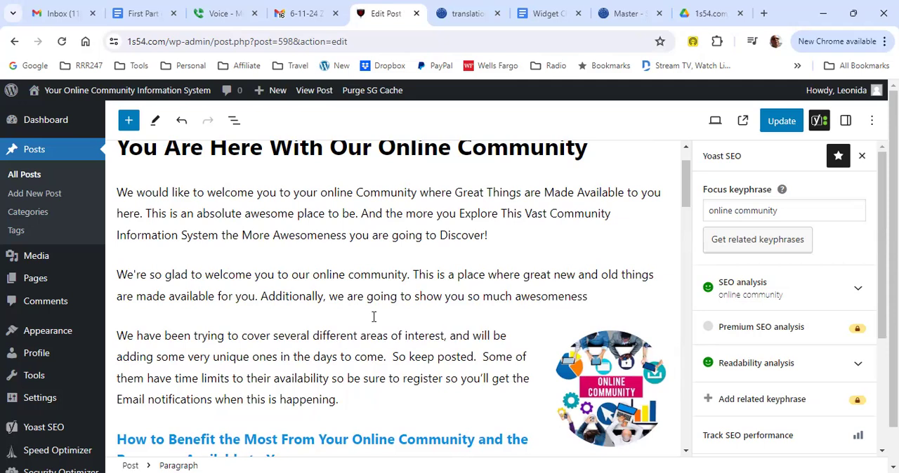
pyautogui.write('th')
# Step: Finish the sentence with "that you will certainly be impressed." and insert a comma after "awesomeness"
pyautogui.press('BackSpace')
pyautogui.press('BackSpace')
pyautogui.write('that you ')
pyautogui.write('will ce')
pyautogui.write('re')
pyautogui.press('BackSpace')
pyautogui.write('tainly ')
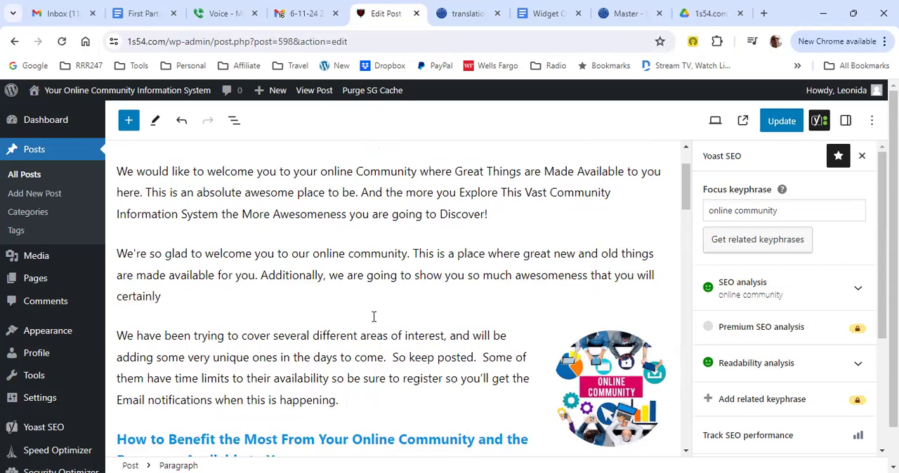
pyautogui.write('be impress')
pyautogui.write('ed.')
pyautogui.click(588, 276)
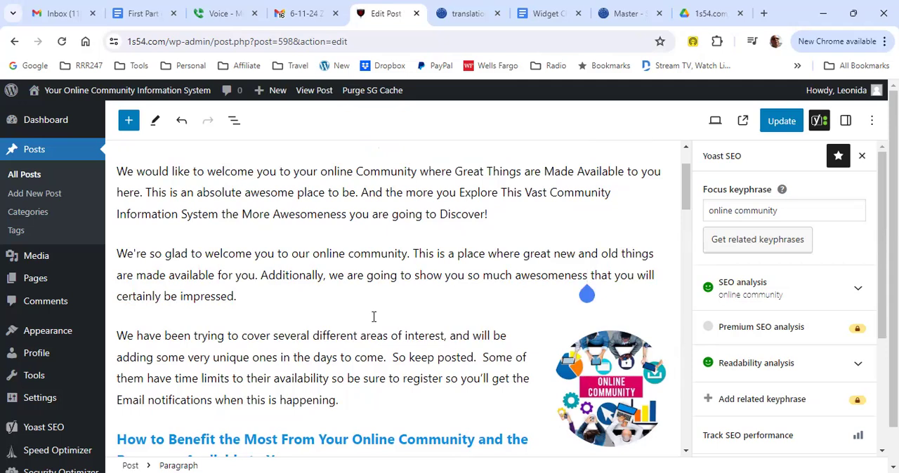
pyautogui.write(',')
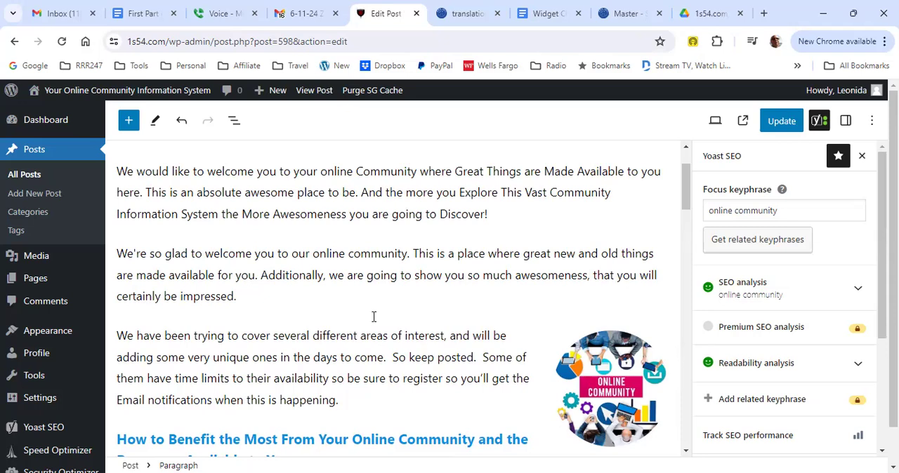
# Step: Continue the new introductory paragraph after "certainly be impressed." with the words "Continue exploring, there are many"
pyautogui.click(374, 317)
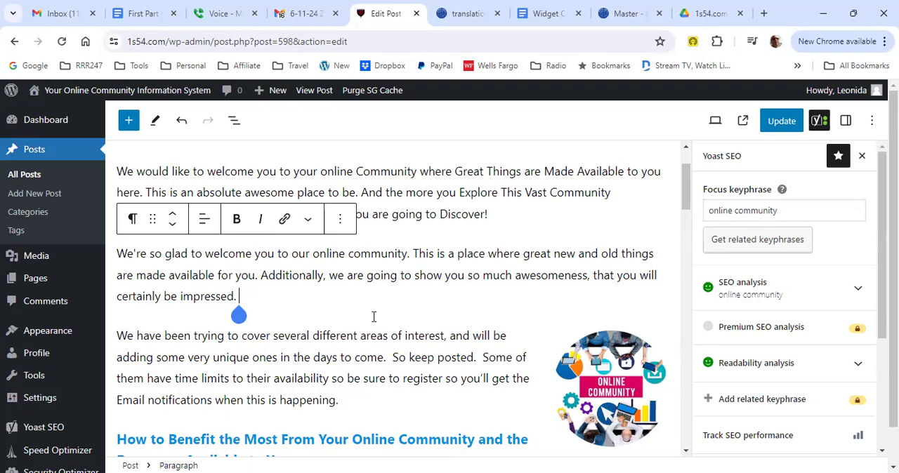
pyautogui.write('Continue exploring')
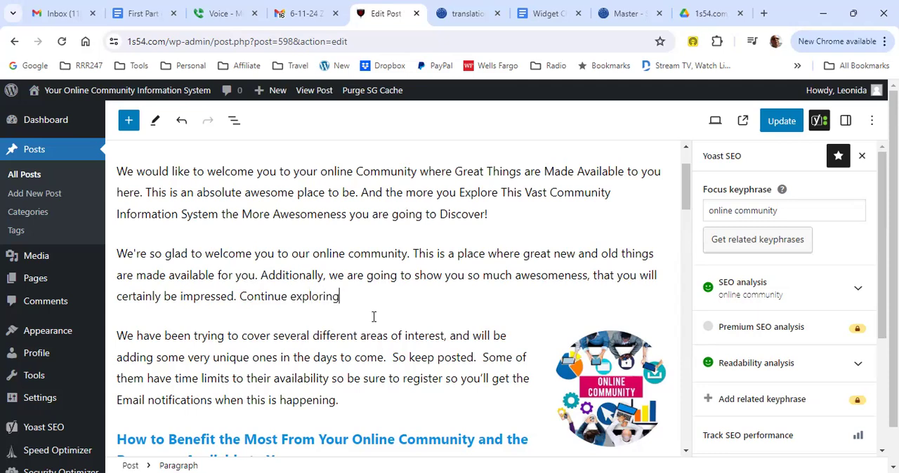
pyautogui.write(', the')
pyautogui.write('re are m')
pyautogui.write('any')
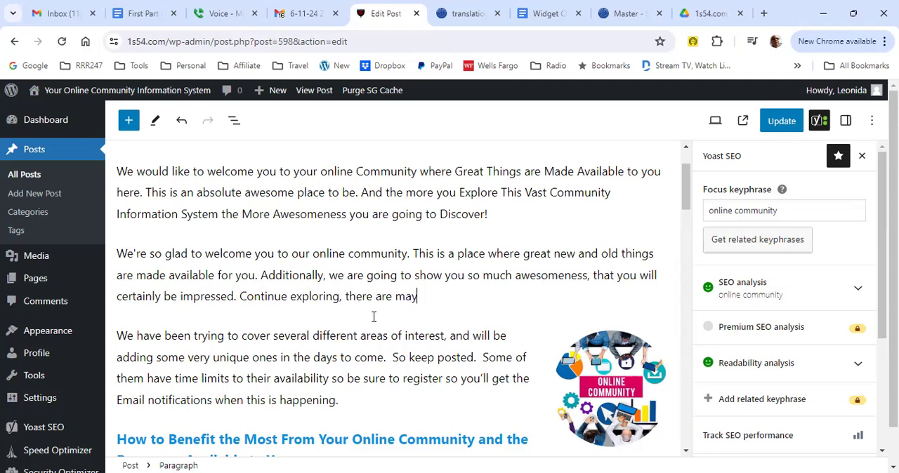
pyautogui.write(' th')
# Step: Finish the paragraph's last sentence with "products and services to discover."
pyautogui.press('BackSpace')
pyautogui.press('BackSpace')
pyautogui.write('products and s')
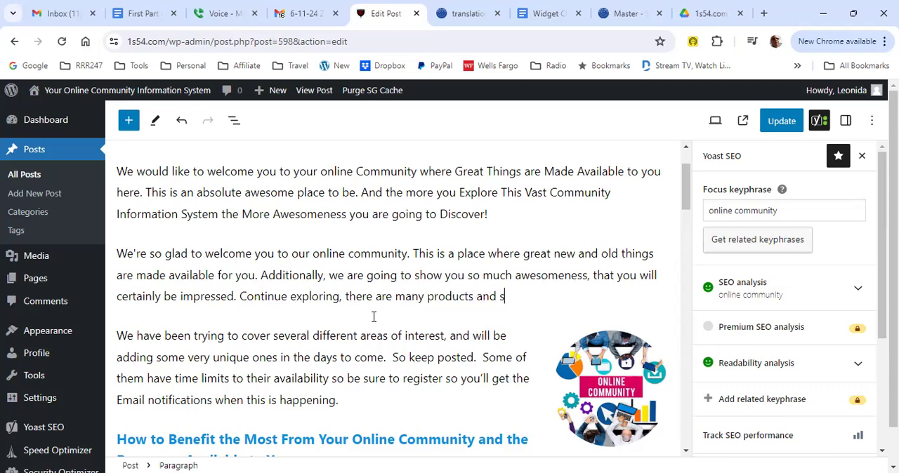
pyautogui.write('ervices to discover.')
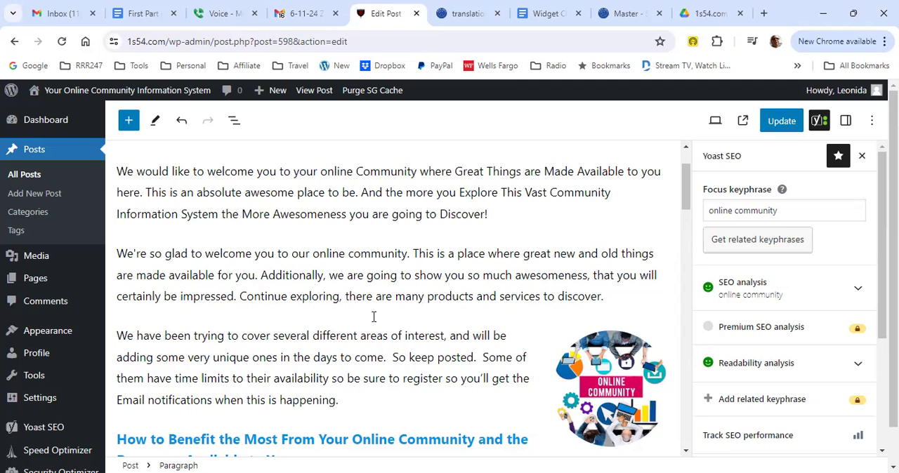
# Step: Delete the original opening paragraph beginning "We would like to welcome you" and update the post
pyautogui.click(388, 192)
pyautogui.scroll(1, 374, 317)
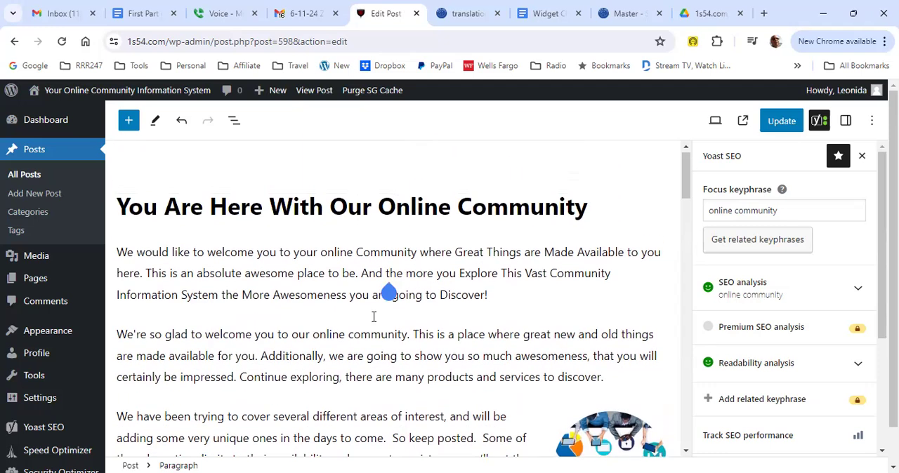
pyautogui.click(335, 295)
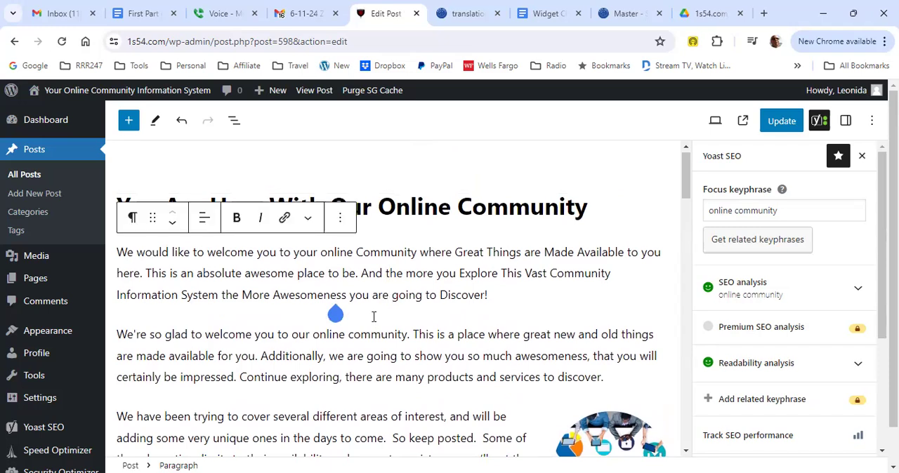
pyautogui.click(339, 217)
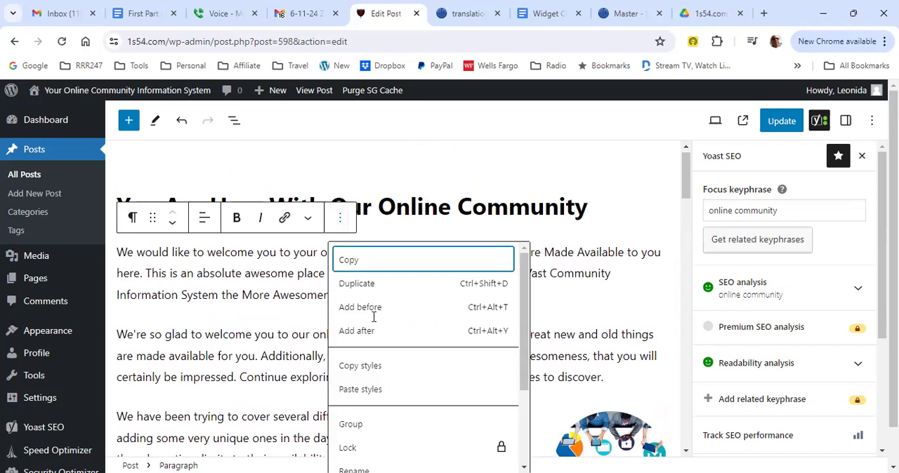
pyautogui.scroll(-3, 374, 316)
pyautogui.scroll(-1, 374, 317)
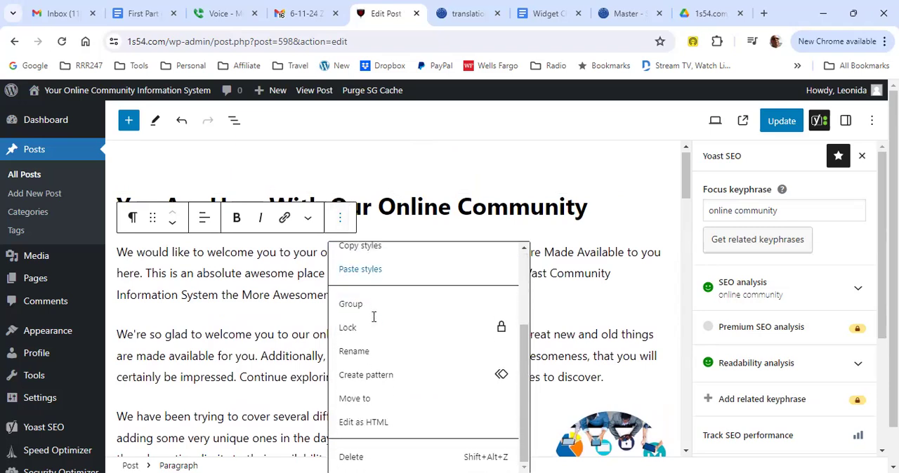
pyautogui.scroll(-1, 374, 316)
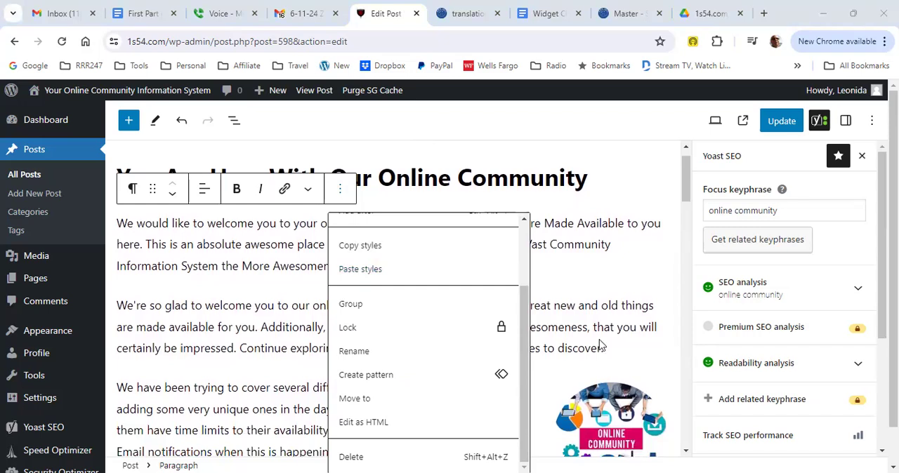
pyautogui.hotkey('shift', 'alt', 'z')
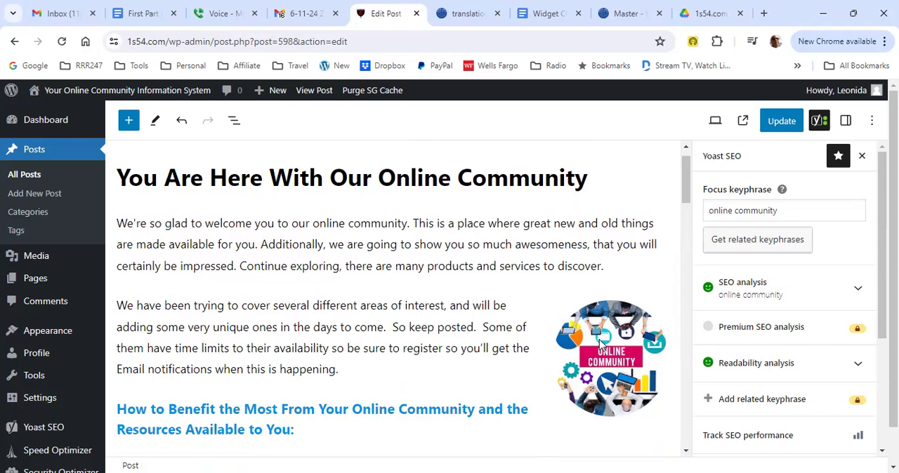
pyautogui.hotkey('ctrl', 's')
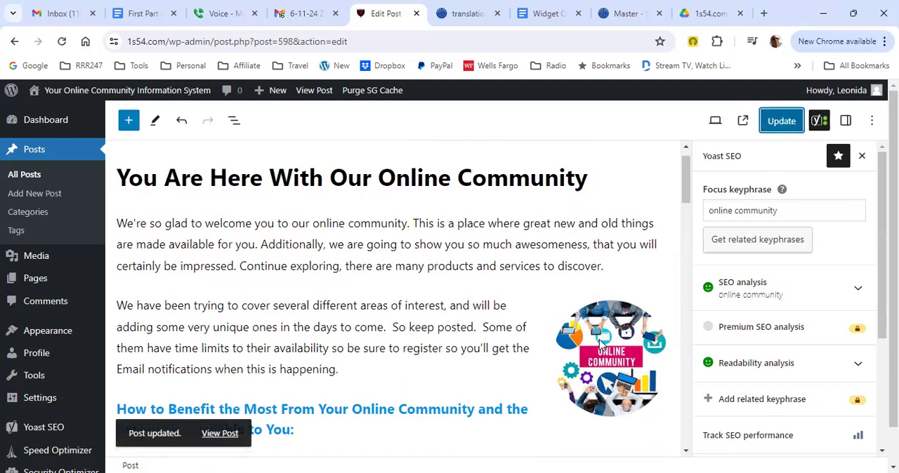
# Step: View the live 1s54.com home page and check the rewritten introduction
pyautogui.click(127, 90)
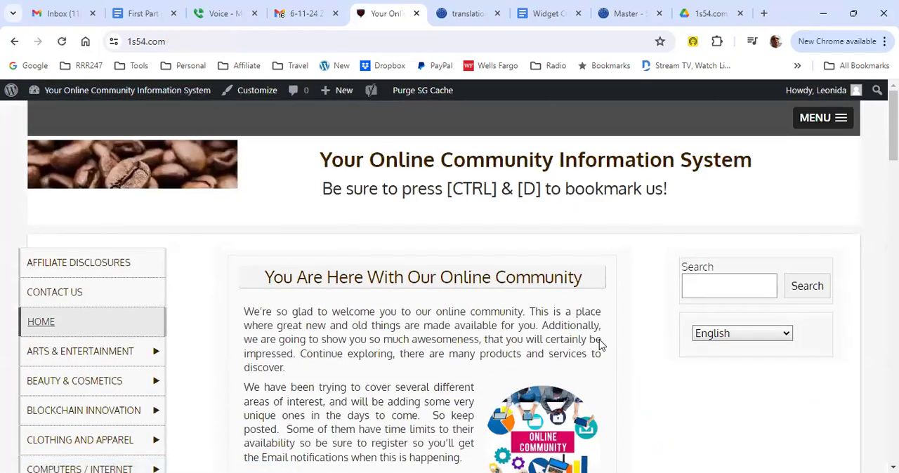
pyautogui.scroll(-1, 600, 344)
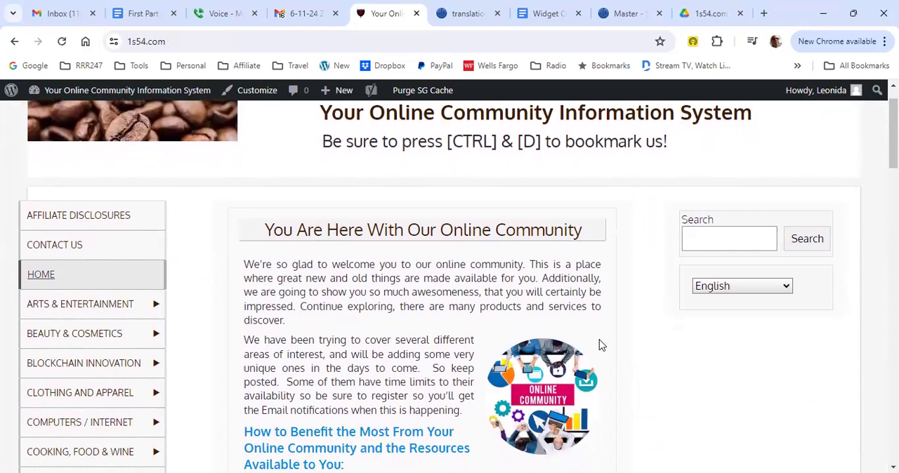
pyautogui.scroll(-2, 600, 344)
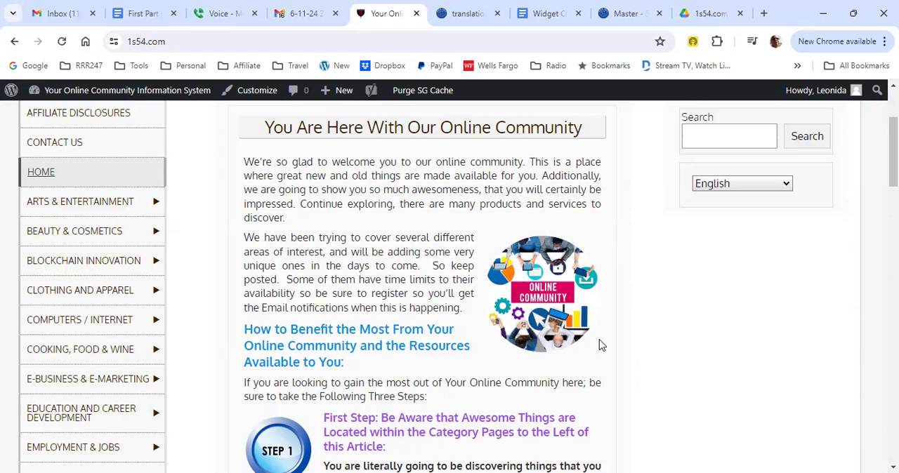
# Step: Open 1f16.com in a new browser tab and look over its title, introduction and registration form
pyautogui.hotkey('ctrl', 't')
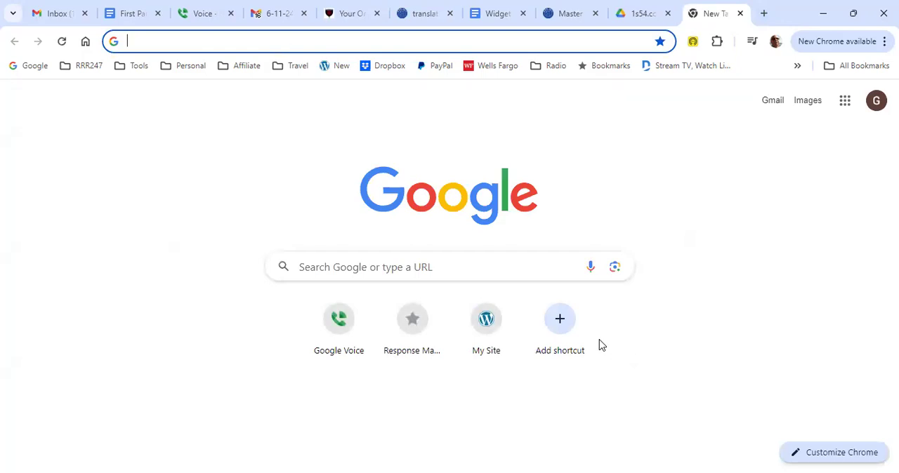
pyautogui.write('1f16.com')
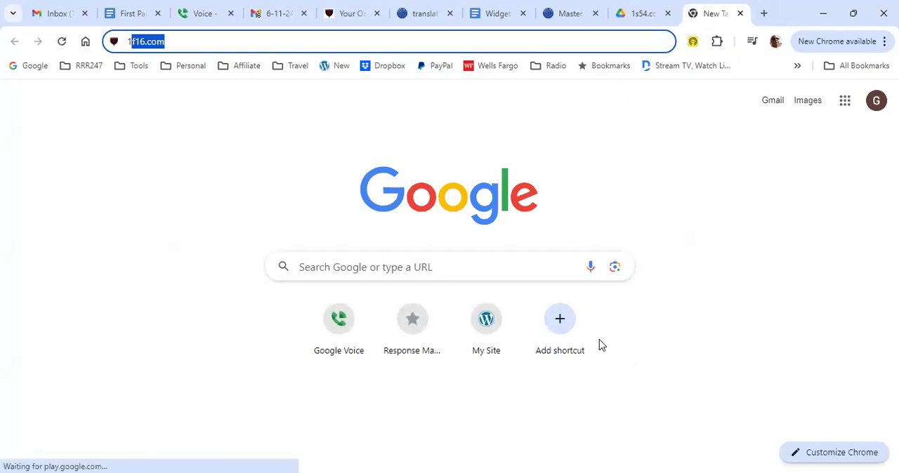
pyautogui.press('Return')
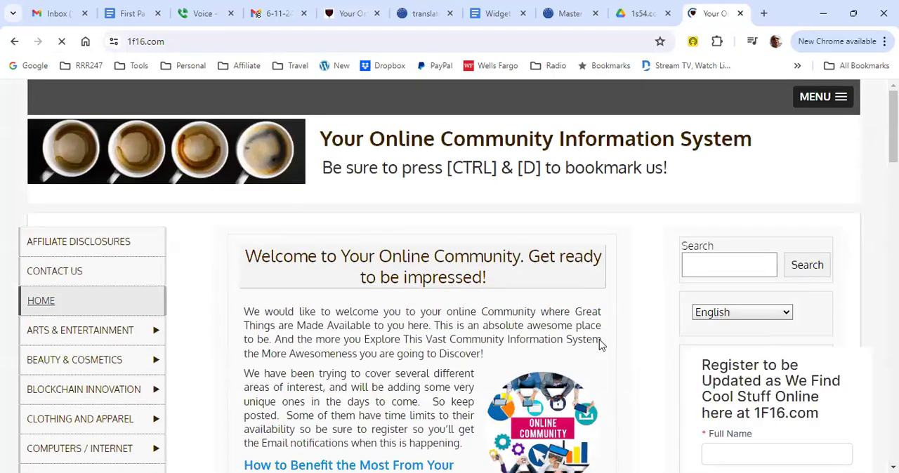
pyautogui.scroll(-1, 600, 344)
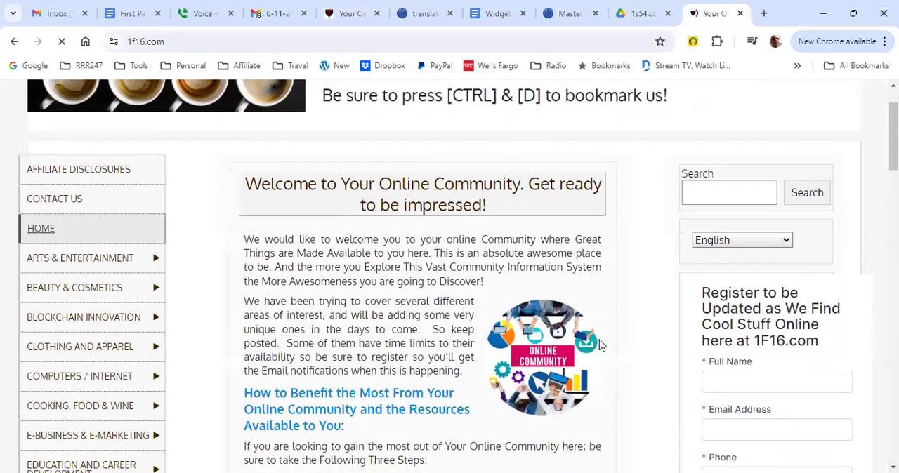
pyautogui.scroll(1, 602, 345)
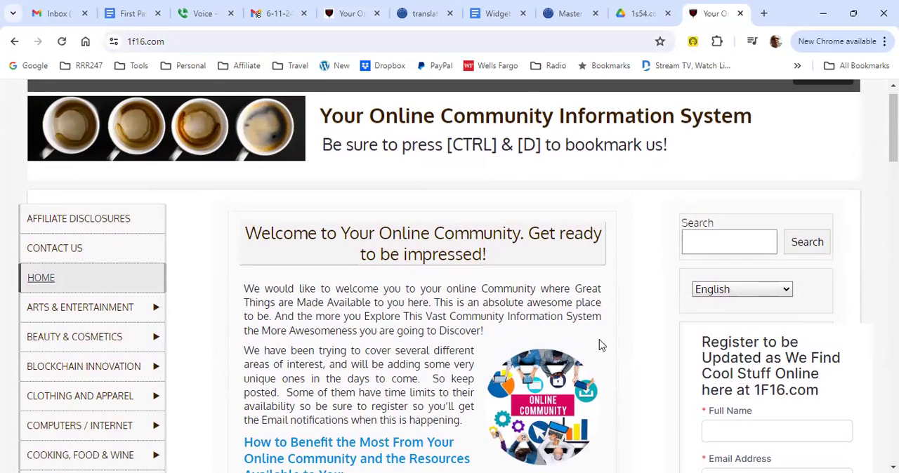
# Step: Compare the title, introductory text and sidebar of the 1s54.com home page with those of 1f16.com
pyautogui.hotkey('ctrl', '5')
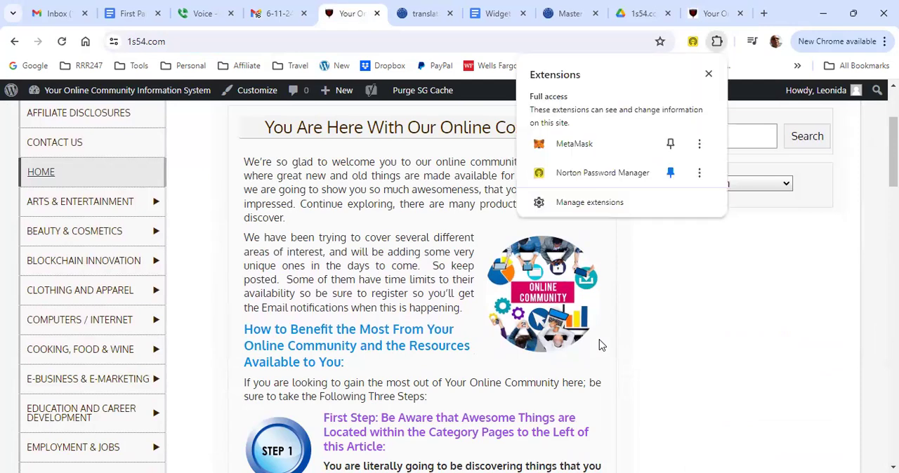
pyautogui.hotkey('ctrl', '9')
pyautogui.hotkey('alt', 'Left')
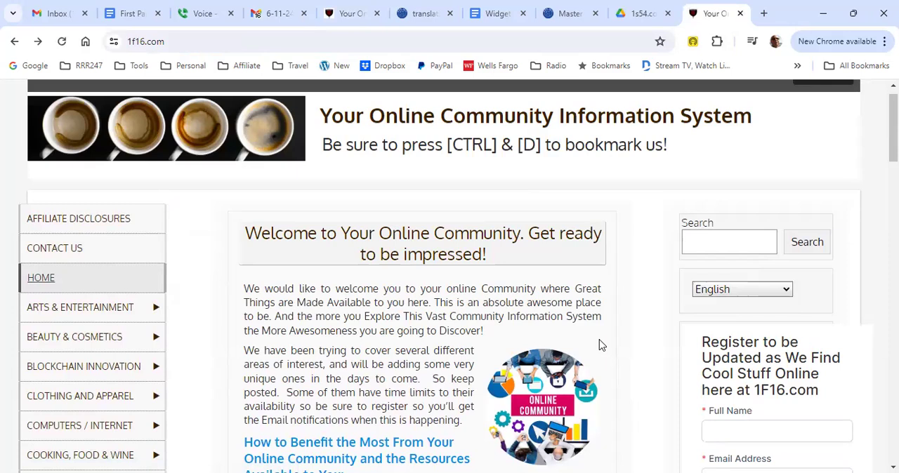
pyautogui.scroll(-1, 601, 345)
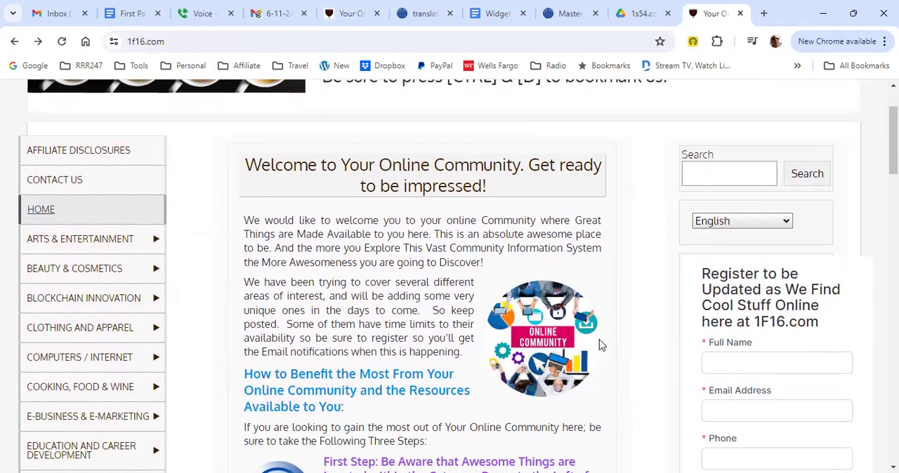
pyautogui.scroll(2, 600, 344)
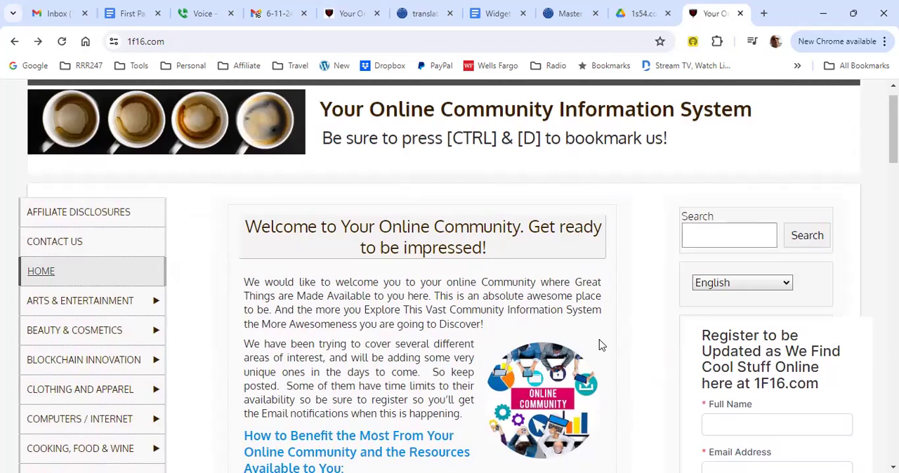
pyautogui.hotkey('ctrl', '5')
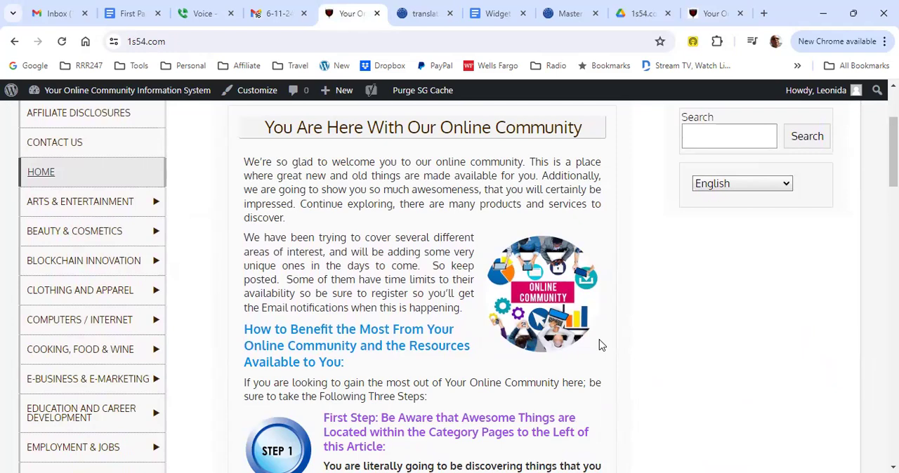
pyautogui.hotkey('ctrl', '9')
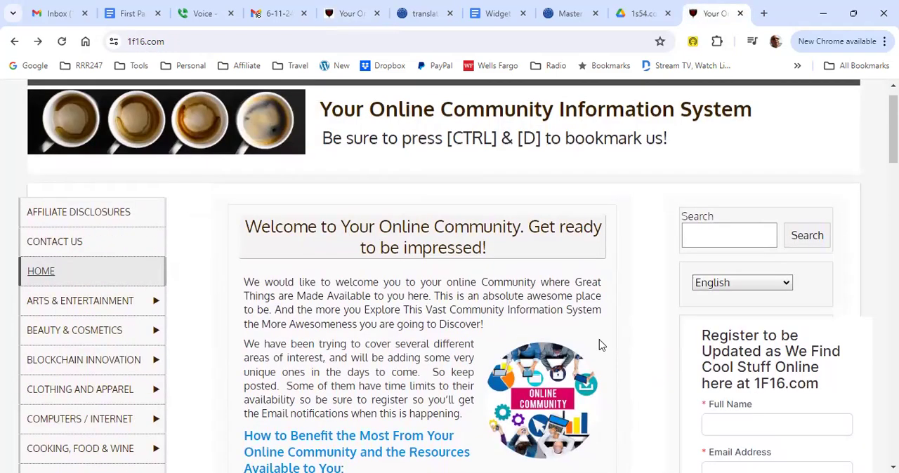
pyautogui.hotkey('ctrl', '5')
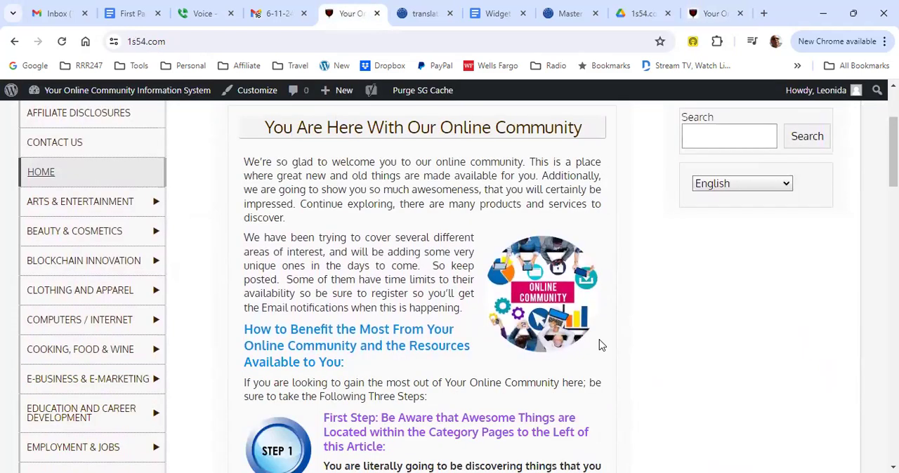
pyautogui.hotkey('ctrl', '9')
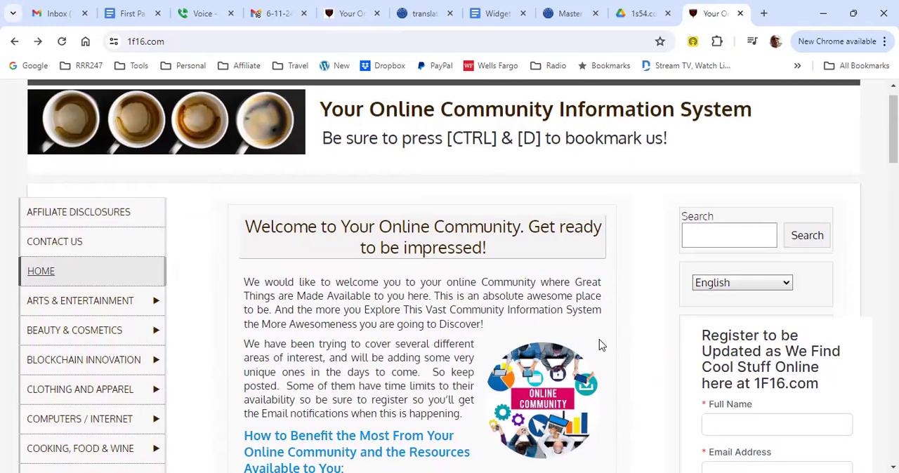
pyautogui.hotkey('ctrl', '5')
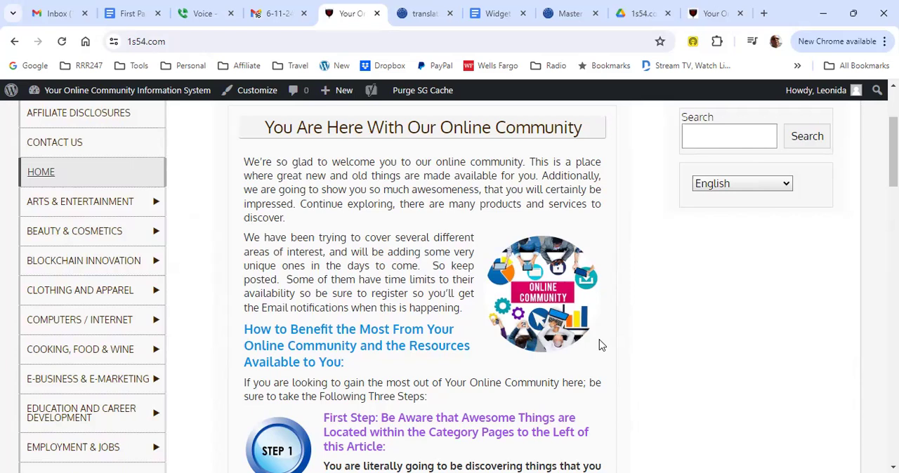
# Step: Switch to the rrr247.com/master page and examine the email capture section and URL descriptions above PBS Initial Set Up Part 2
pyautogui.hotkey('ctrl', '8')
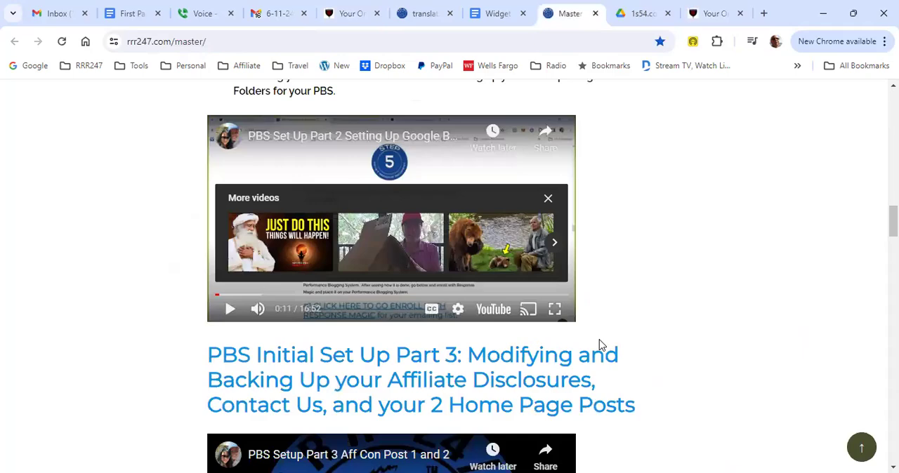
pyautogui.scroll(5, 600, 346)
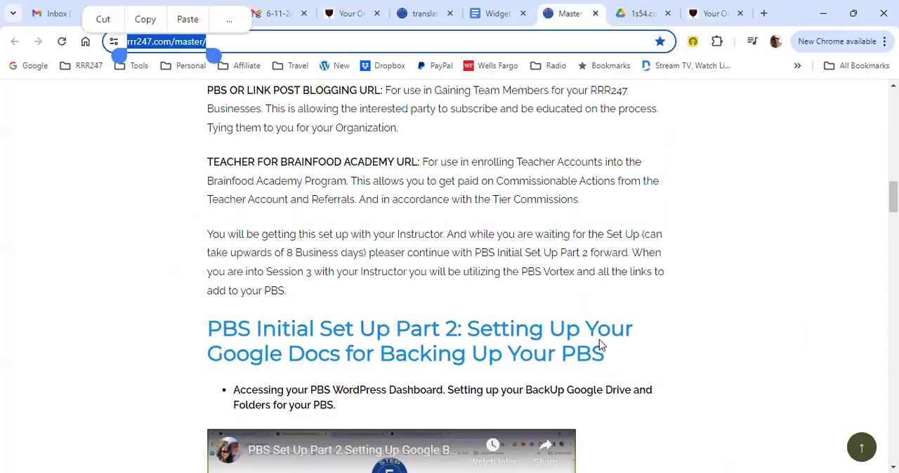
pyautogui.scroll(2, 600, 346)
pyautogui.scroll(3, 601, 345)
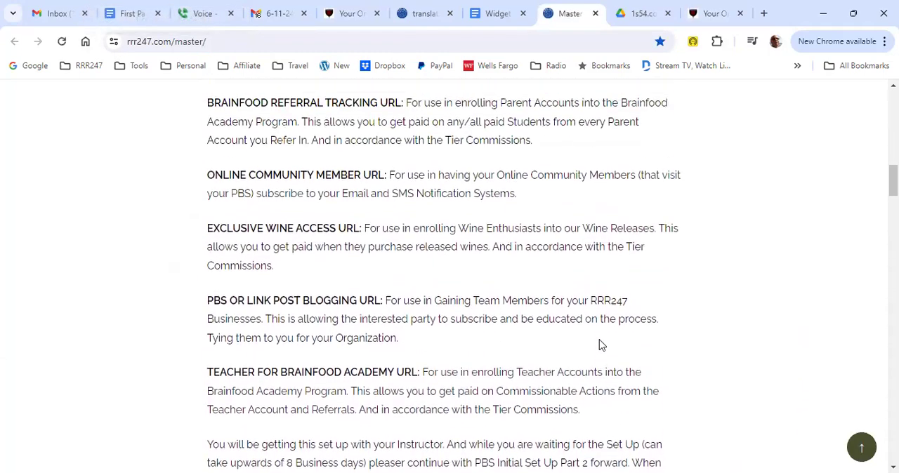
pyautogui.scroll(2, 601, 345)
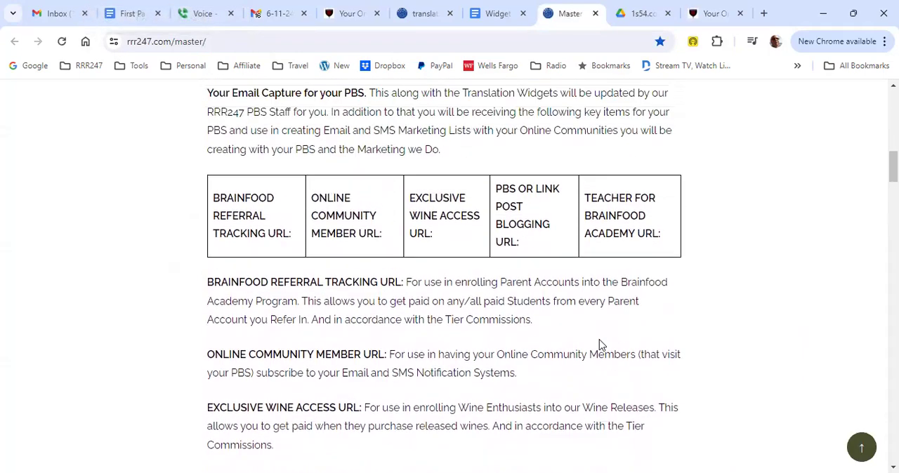
pyautogui.scroll(-4, 600, 346)
pyautogui.scroll(-1, 601, 345)
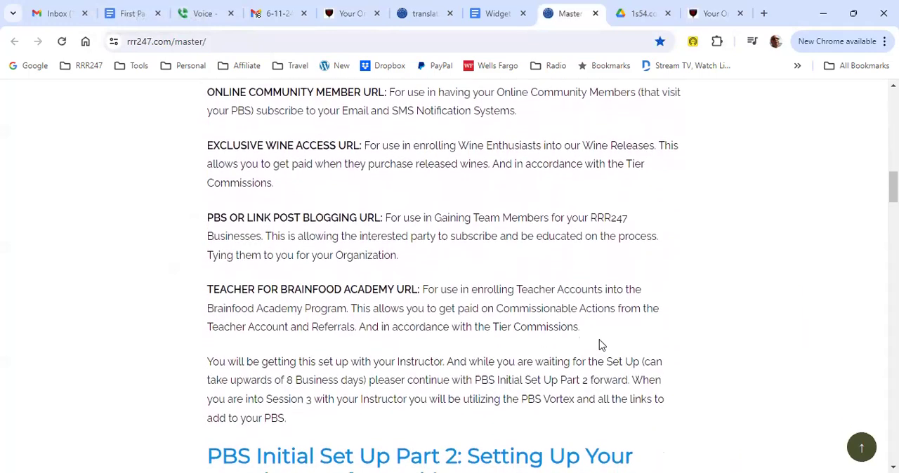
pyautogui.scroll(-1, 600, 346)
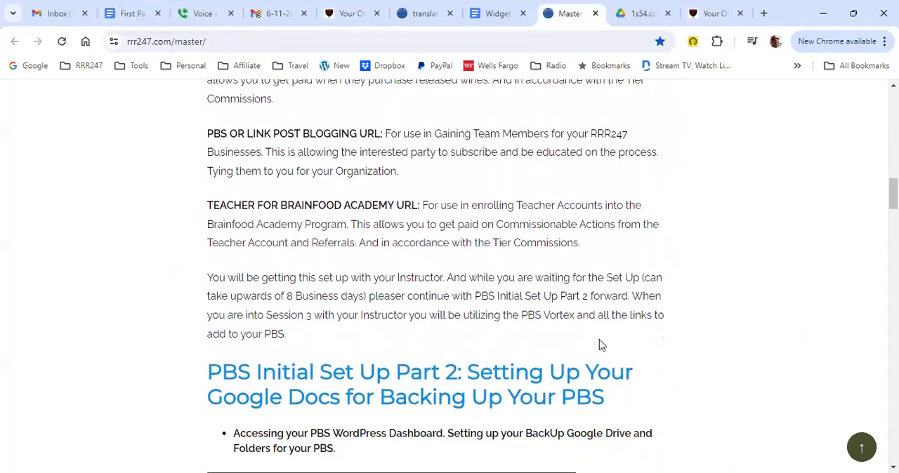
# Step: Look over the PBS Initial Set Up Part 2 section on the master page and close the YouTube video opened from it
pyautogui.scroll(-1, 600, 346)
pyautogui.scroll(-1, 600, 345)
pyautogui.scroll(-1, 601, 345)
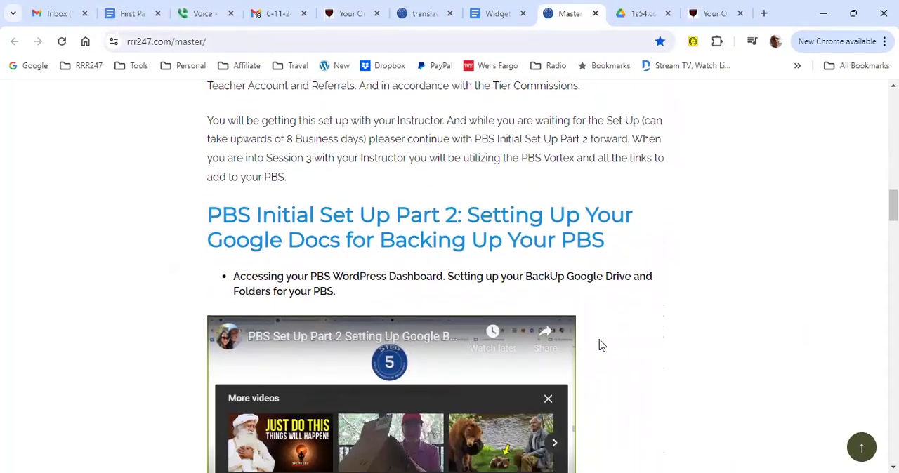
pyautogui.scroll(-1, 601, 345)
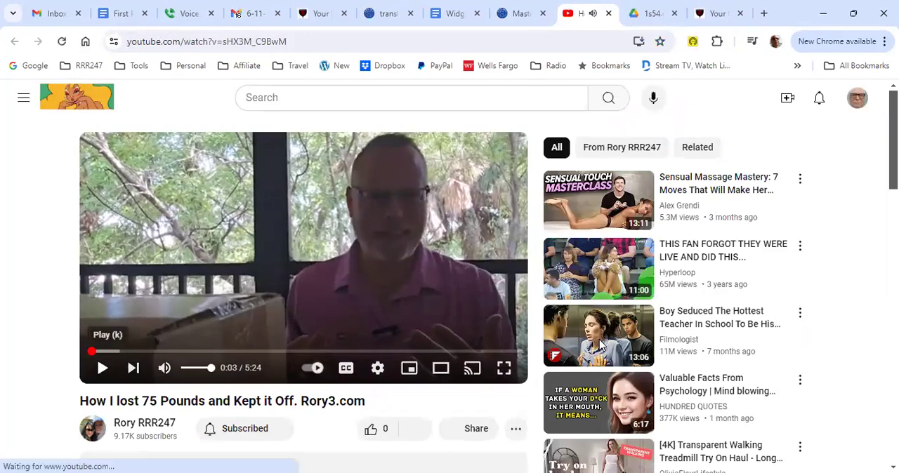
pyautogui.hotkey('ctrl', 'w')
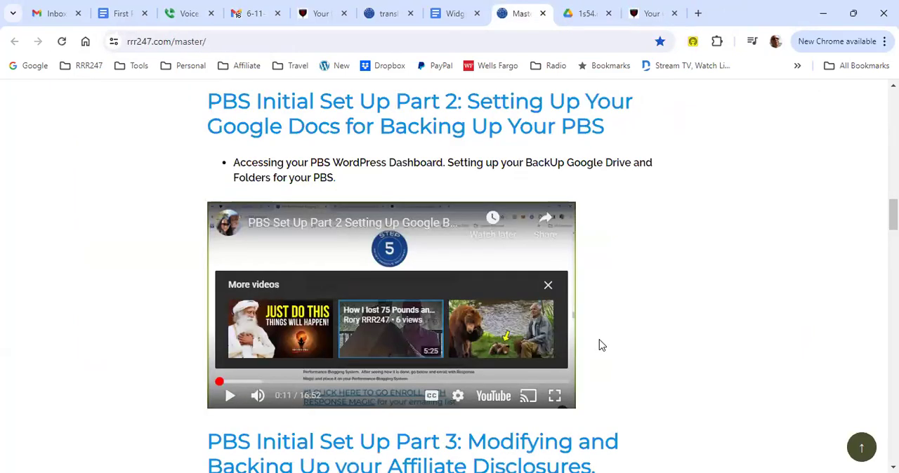
# Step: Review the PBS Initial Set Up Part 3 section on disclosures, Contact Us and home page posts, and return to the 1f16.com home page
pyautogui.scroll(1, 600, 345)
pyautogui.scroll(-4, 600, 344)
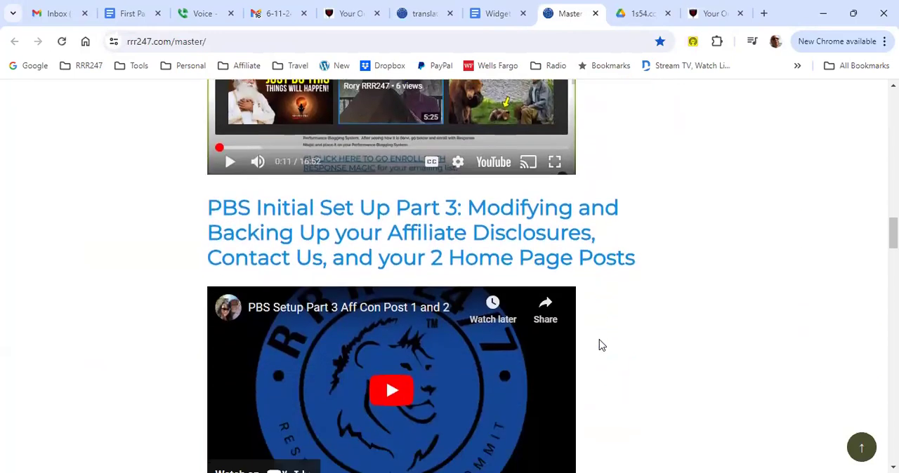
pyautogui.scroll(-1, 601, 344)
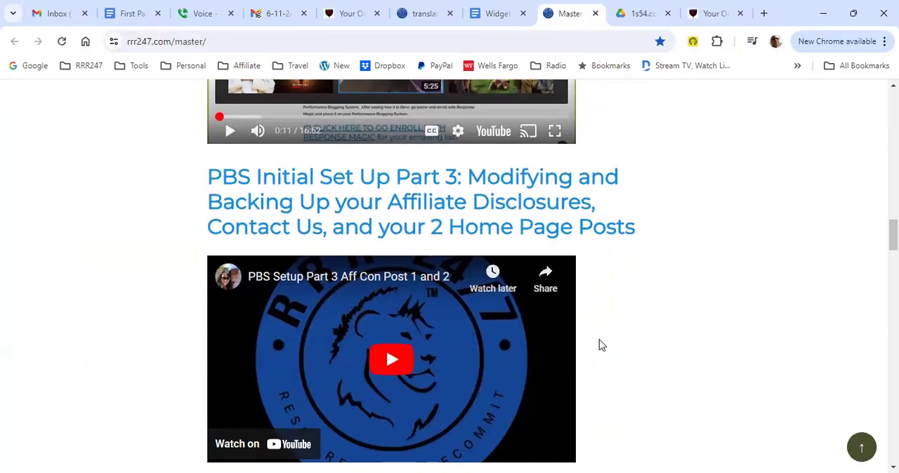
pyautogui.scroll(-3, 601, 345)
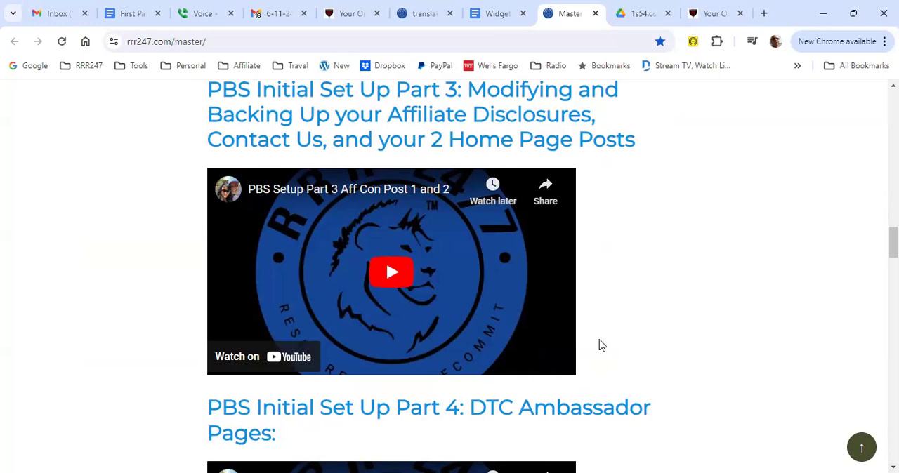
pyautogui.scroll(4, 600, 345)
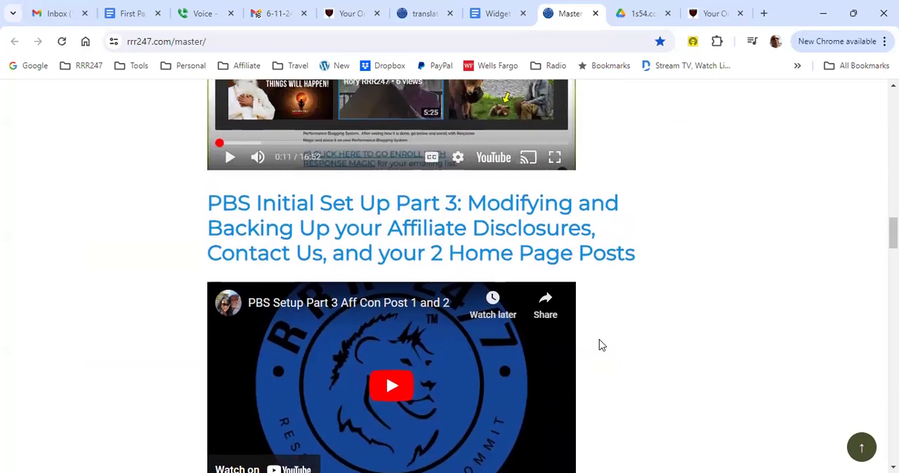
pyautogui.scroll(1, 600, 345)
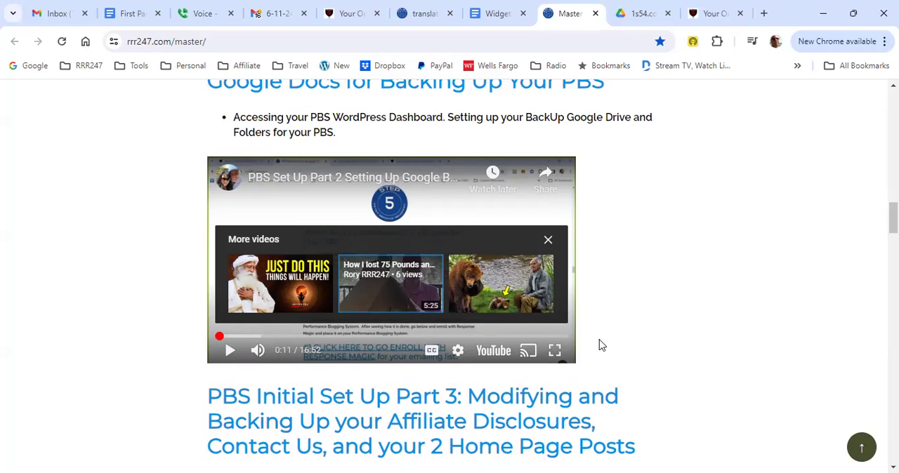
pyautogui.hotkey('ctrl', '9')
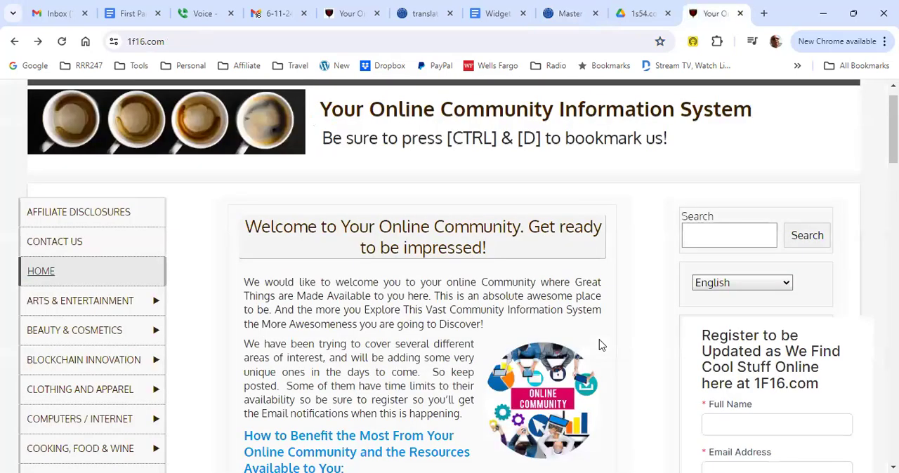